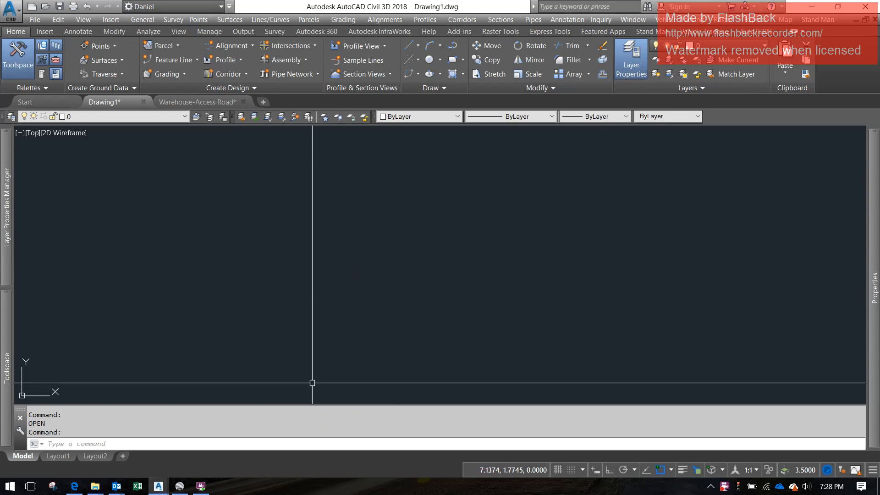
- Switch to the Warehouse-Access Road drawing and look over the graded warehouse pad, the square basin and the circle on the contours
{"action": "left_click", "coordinate": [197, 102]}
{"action": "scroll", "coordinate": [379, 204], "scroll_direction": "up", "scroll_amount": 5}
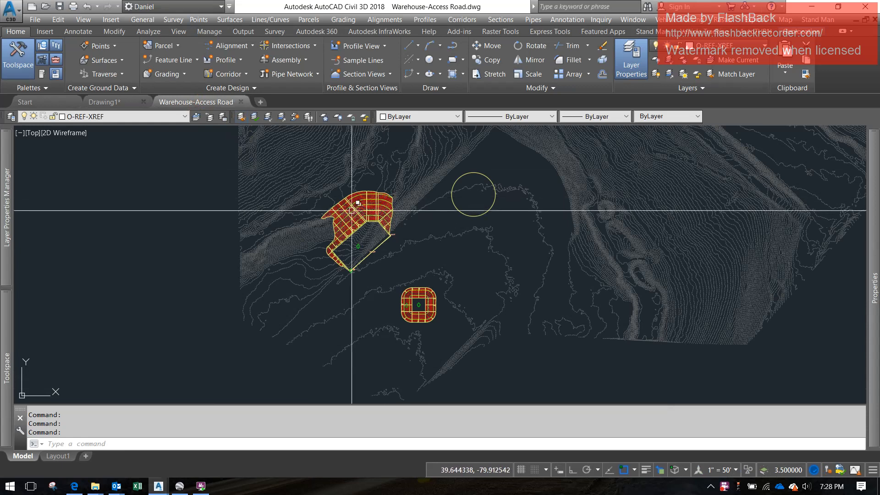
{"action": "scroll", "coordinate": [513, 221], "scroll_direction": "down", "scroll_amount": 2}
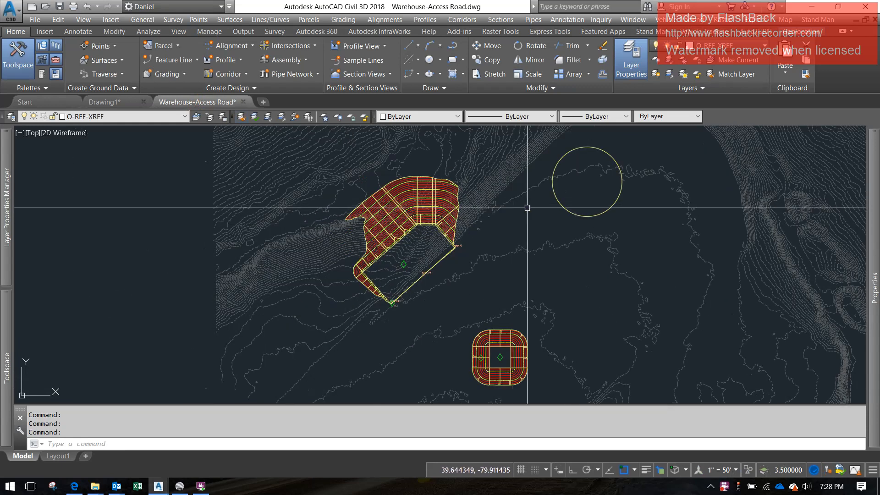
{"action": "middle_click_drag", "start_coordinate": [519, 216], "coordinate": [479, 248]}
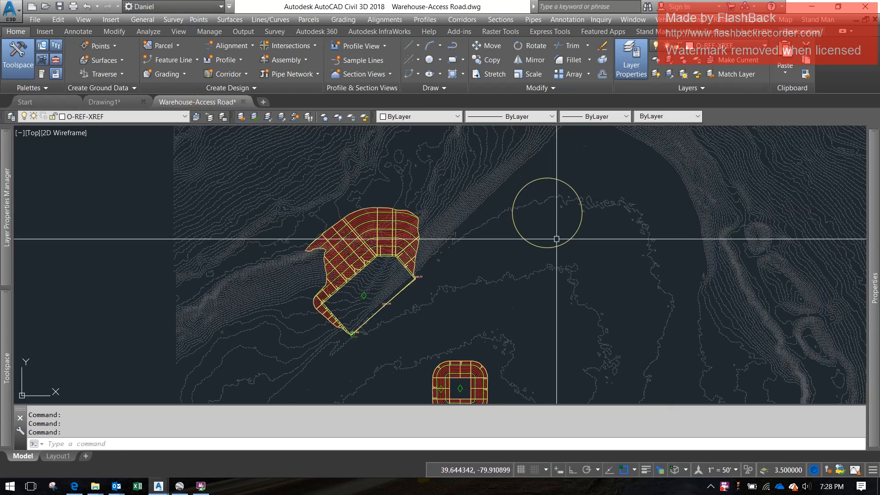
{"action": "mouse_move", "coordinate": [525, 181]}
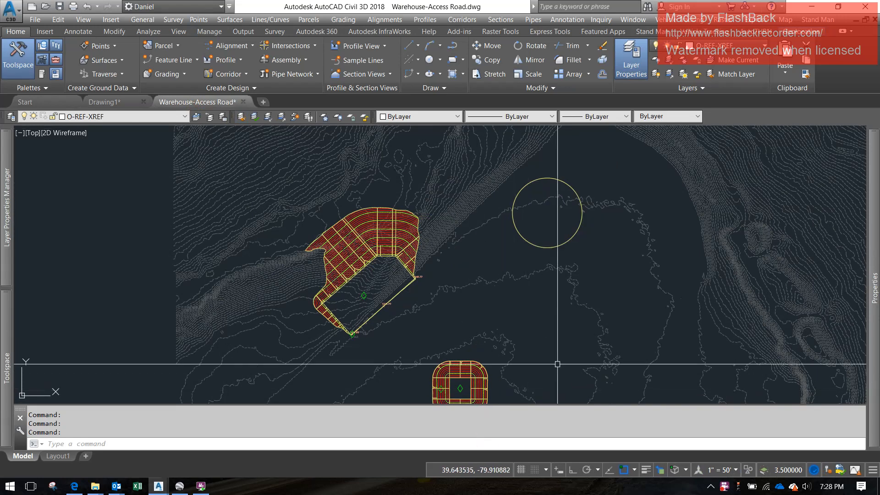
{"action": "middle_click_drag", "start_coordinate": [499, 333], "coordinate": [445, 221]}
{"action": "middle_click_drag", "start_coordinate": [398, 240], "coordinate": [462, 384]}
{"action": "scroll", "coordinate": [388, 279], "scroll_direction": "up", "scroll_amount": 4}
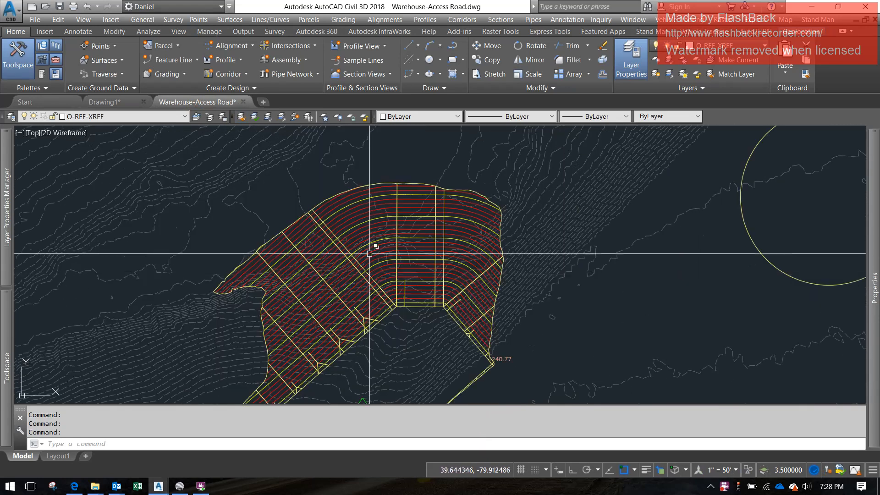
- Inspect the grading surface of the warehouse pad and basin in 3D with the Object Viewer, and return to the plan
{"action": "left_click", "coordinate": [468, 204]}
{"action": "right_click", "coordinate": [532, 281]}
{"action": "left_click", "coordinate": [562, 435]}
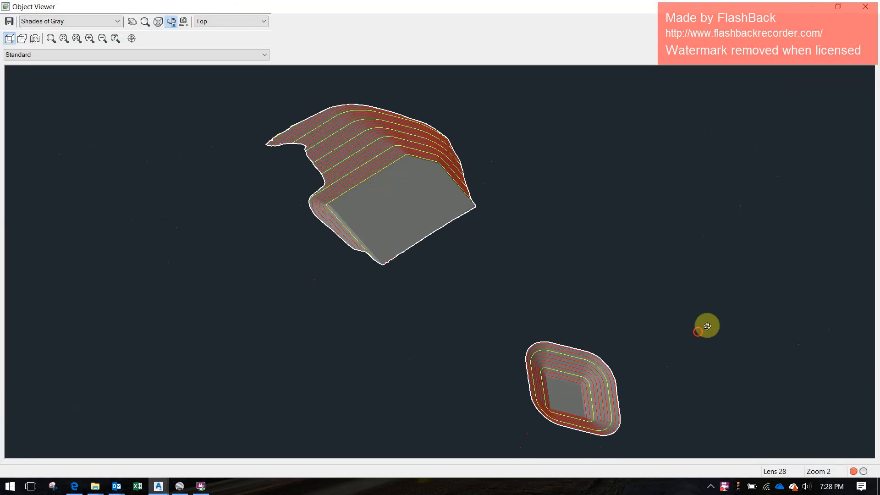
{"action": "left_click_drag", "start_coordinate": [707, 326], "coordinate": [471, 303]}
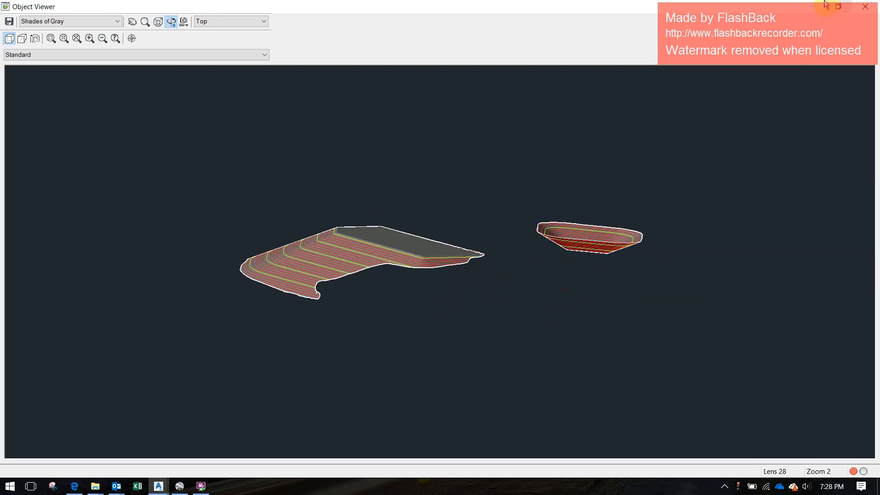
{"action": "left_click", "coordinate": [856, 13]}
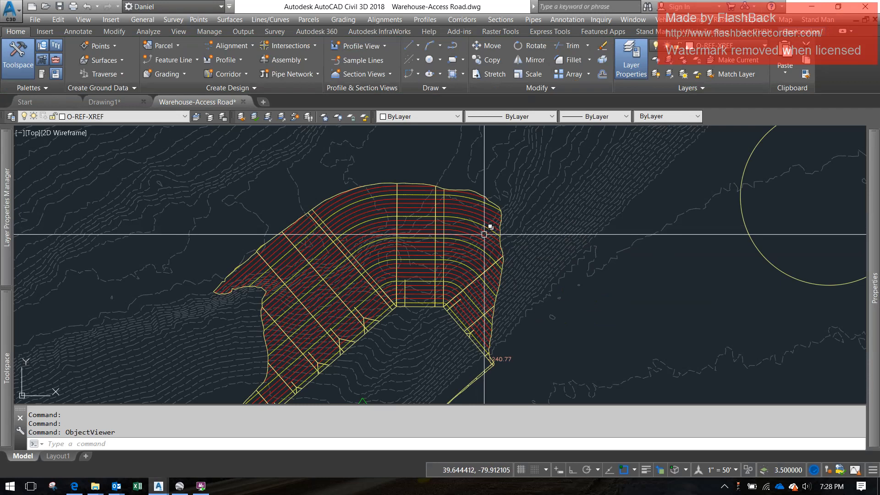
{"action": "scroll", "coordinate": [486, 233], "scroll_direction": "down", "scroll_amount": 2}
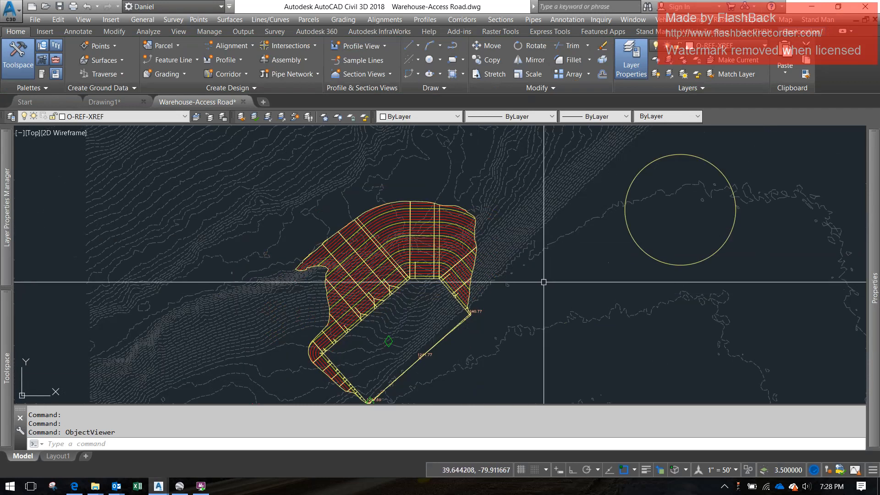
{"action": "scroll", "coordinate": [524, 246], "scroll_direction": "down", "scroll_amount": 2}
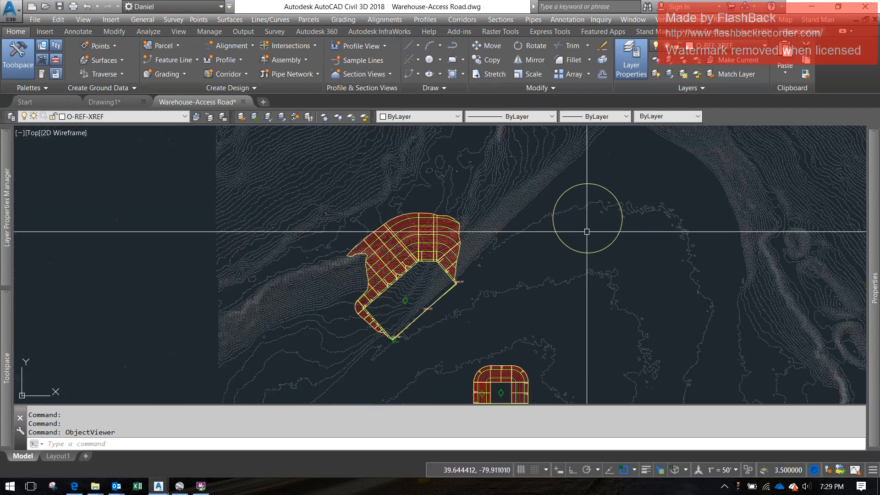
{"action": "key", "text": "Escape"}
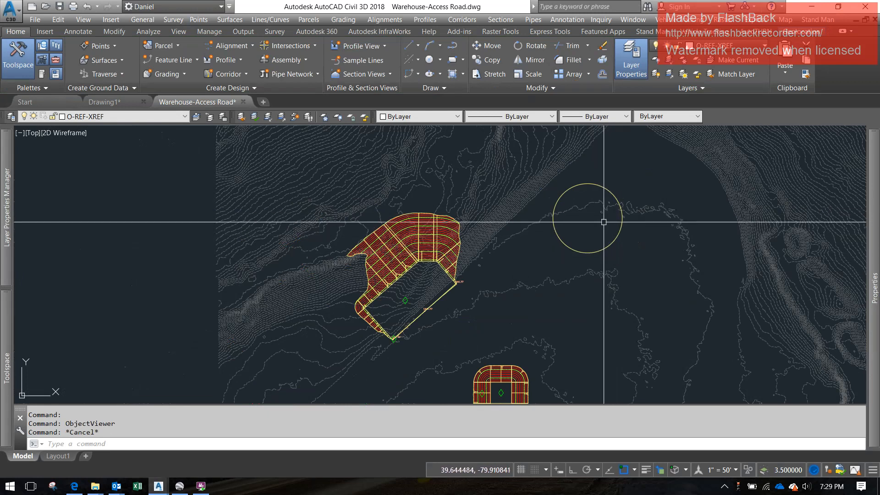
{"action": "scroll", "coordinate": [598, 217], "scroll_direction": "up", "scroll_amount": 2}
{"action": "scroll", "coordinate": [594, 223], "scroll_direction": "down", "scroll_amount": 2}
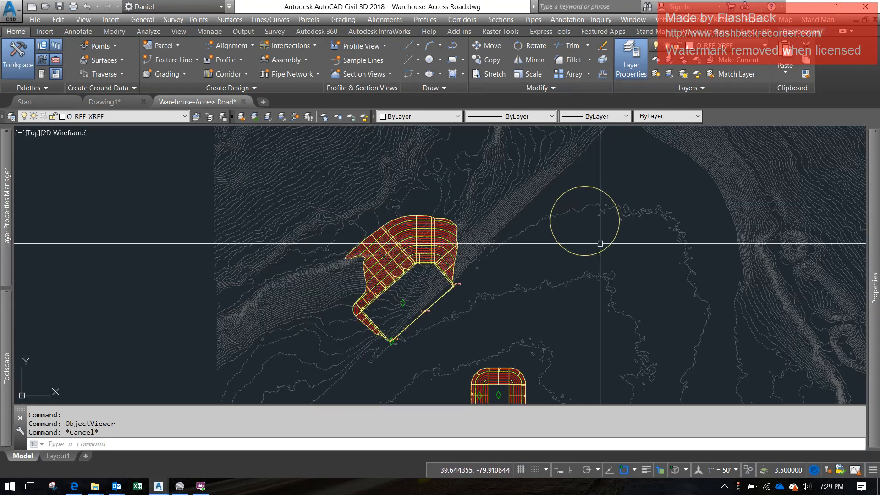
{"action": "middle_click_drag", "start_coordinate": [591, 255], "coordinate": [586, 224]}
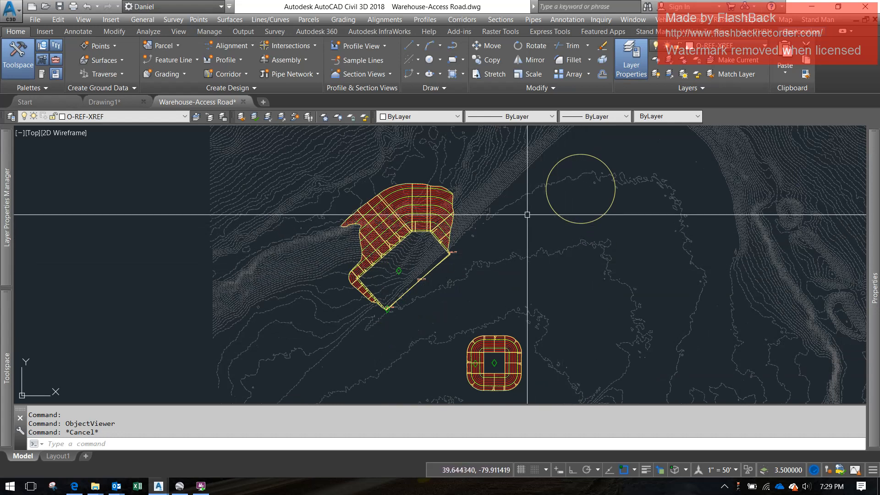
{"action": "mouse_move", "coordinate": [527, 215]}
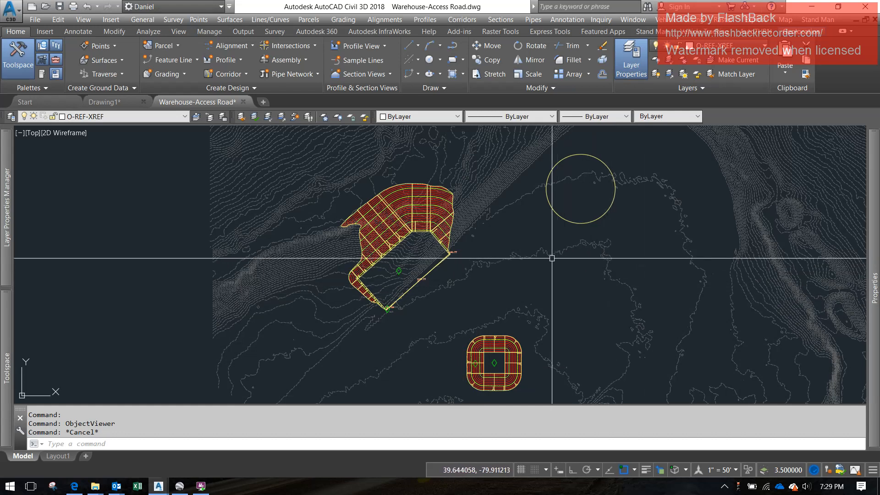
{"action": "type", "text": "ove"}
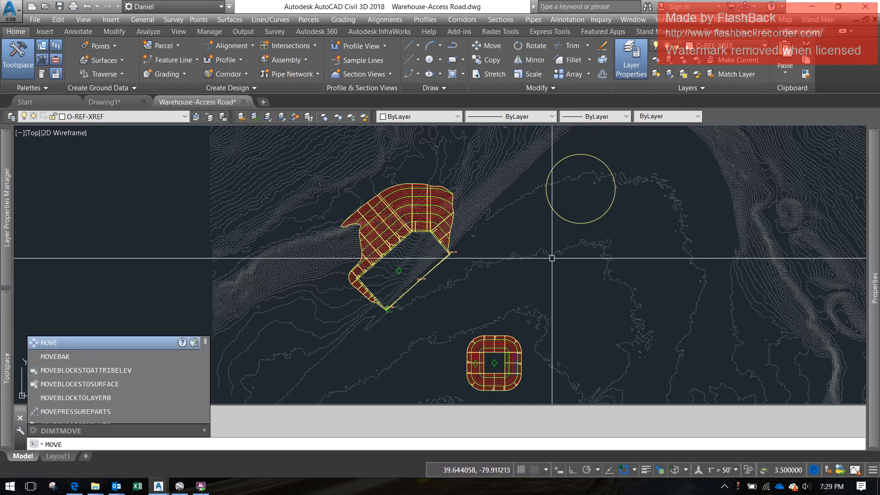
{"action": "key", "text": "Escape"}
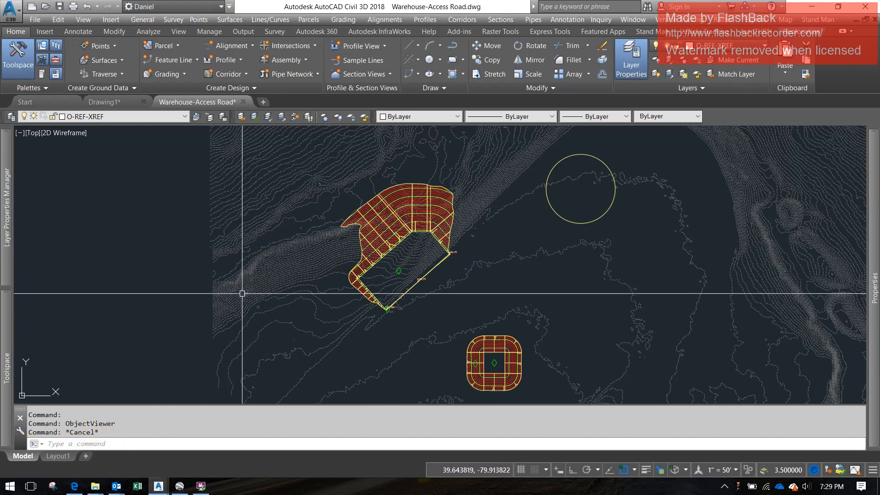
{"action": "type", "text": "rOtate"}
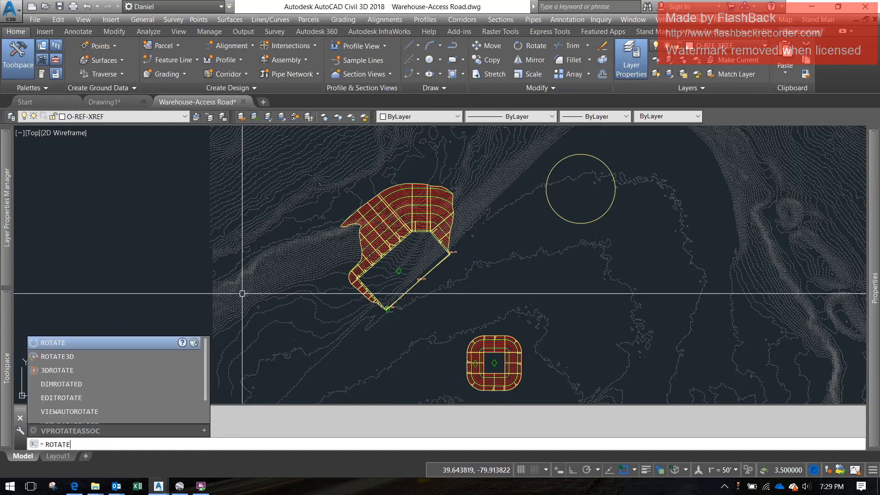
{"action": "key", "text": "Return"}
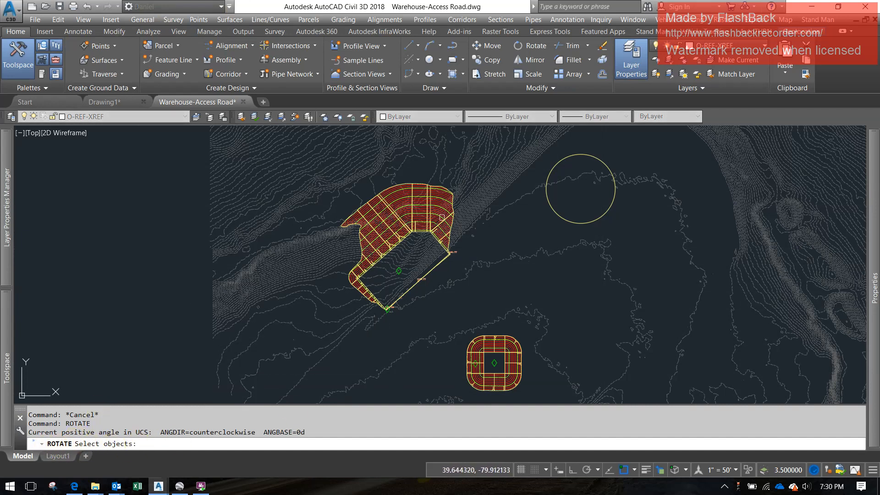
{"action": "scroll", "coordinate": [442, 218], "scroll_direction": "up", "scroll_amount": 4}
{"action": "left_click", "coordinate": [425, 239]}
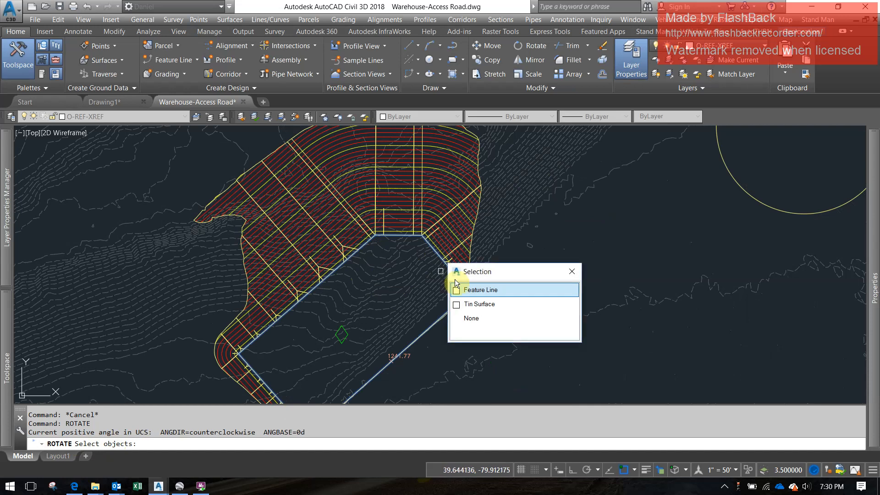
{"action": "key", "text": "Escape"}
{"action": "key", "text": "Escape"}
{"action": "key", "text": "Escape"}
{"action": "scroll", "coordinate": [467, 192], "scroll_direction": "down", "scroll_amount": 2}
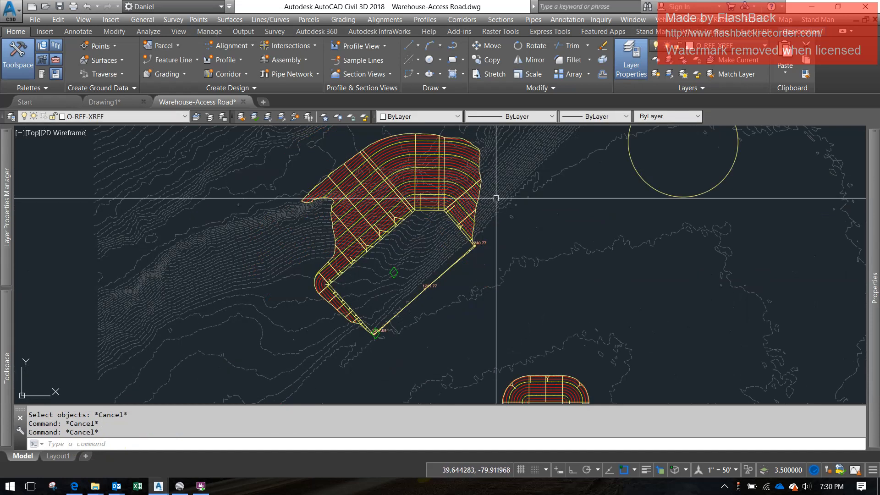
{"action": "scroll", "coordinate": [466, 191], "scroll_direction": "down", "scroll_amount": 2}
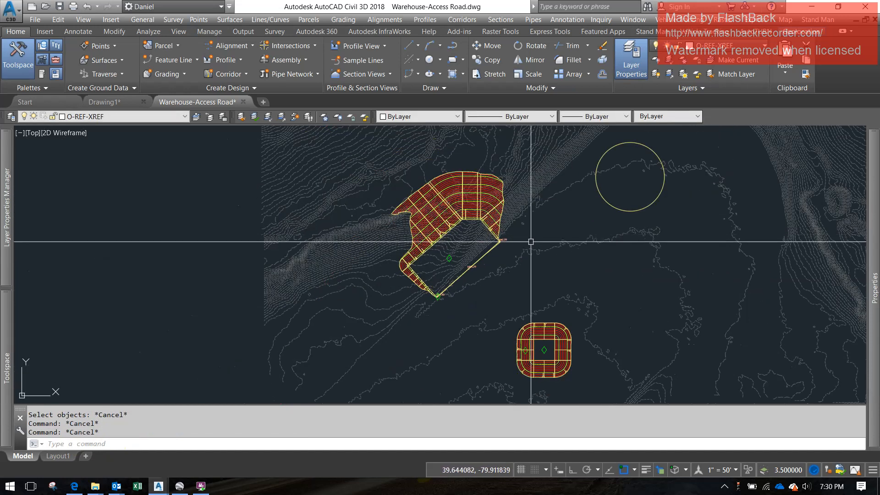
{"action": "middle_click_drag", "start_coordinate": [573, 230], "coordinate": [515, 247]}
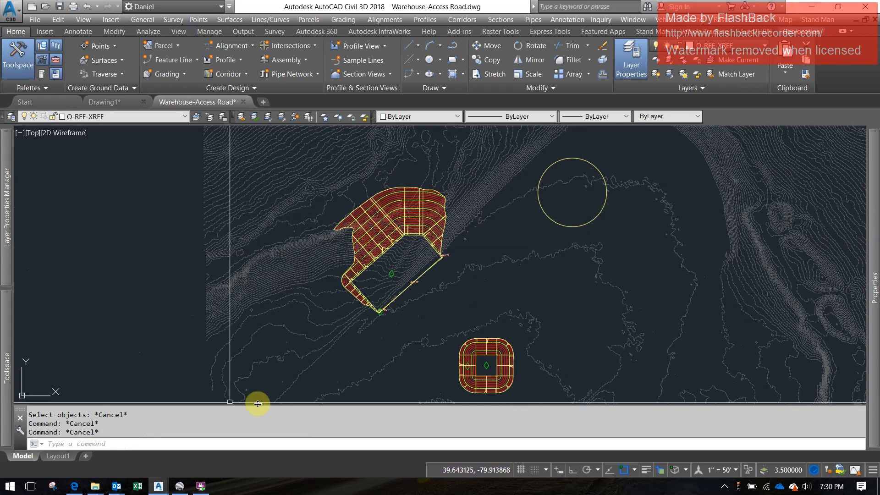
{"action": "scroll", "coordinate": [433, 326], "scroll_direction": "down", "scroll_amount": 2}
{"action": "mouse_move", "coordinate": [434, 326]}
{"action": "middle_mouse_down"}
{"action": "mouse_move", "coordinate": [380, 300]}
{"action": "mouse_move", "coordinate": [401, 299]}
{"action": "mouse_move", "coordinate": [368, 318]}
{"action": "middle_mouse_up"}
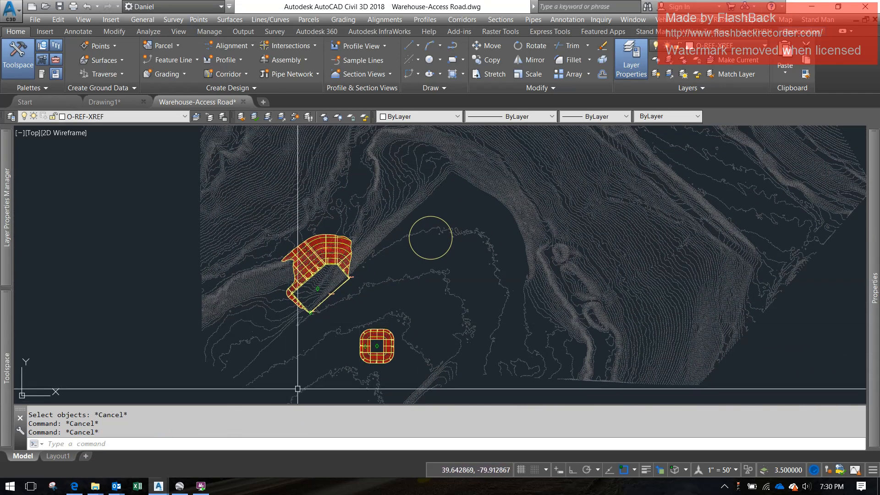
- Switch to the Blackboard course in the browser and open the Files for use folder in the CIVL-2275 course content
{"action": "left_click", "coordinate": [87, 484]}
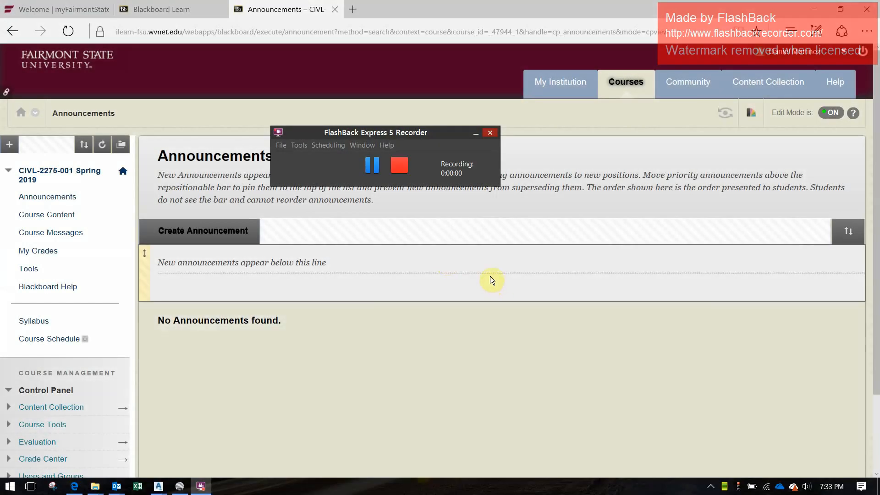
{"action": "left_click", "coordinate": [476, 134]}
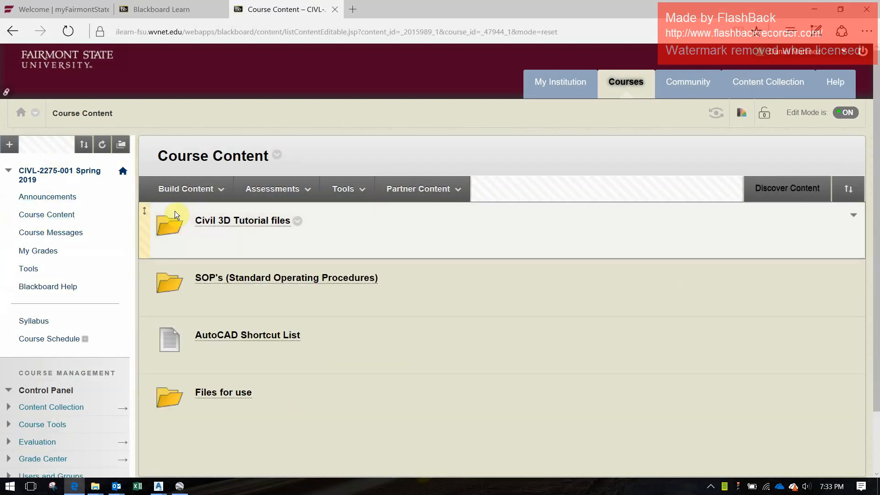
{"action": "left_click", "coordinate": [220, 394]}
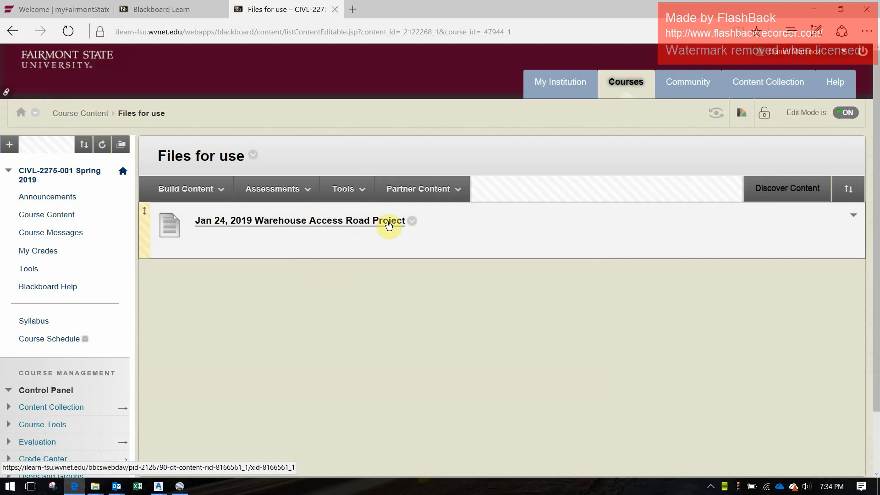
{"action": "left_click", "coordinate": [412, 221]}
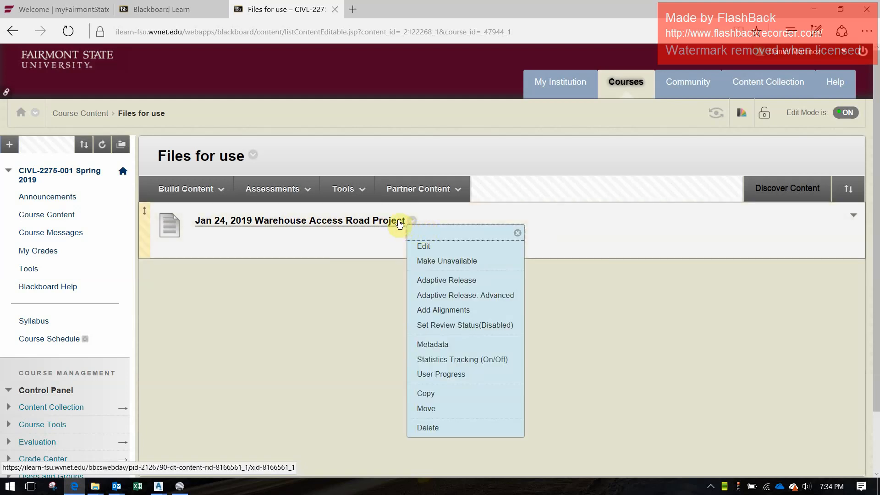
{"action": "left_click", "coordinate": [269, 314]}
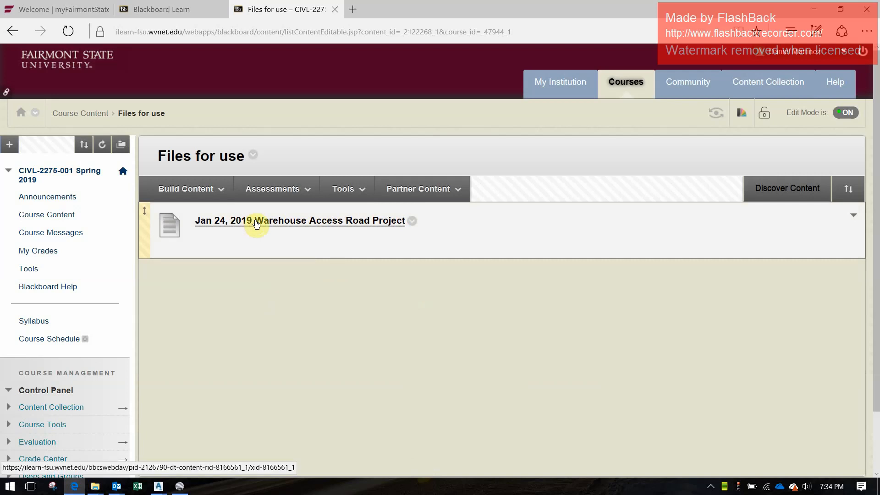
{"action": "right_click", "coordinate": [257, 224]}
{"action": "left_click", "coordinate": [217, 287]}
- Download the Jan 24, 2019 Warehouse Access Road Project and save Warehouse Access Road Project.zip in the desktop folder CIVL 2275
{"action": "left_click", "coordinate": [238, 226]}
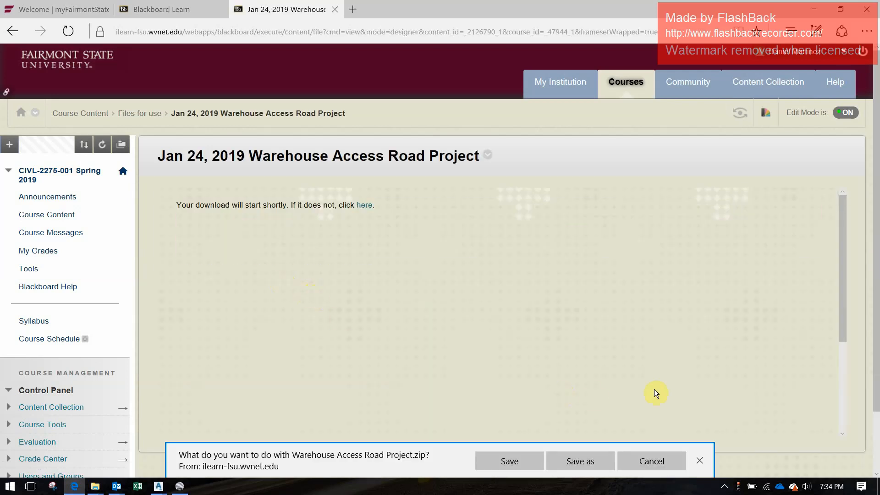
{"action": "left_click", "coordinate": [585, 459]}
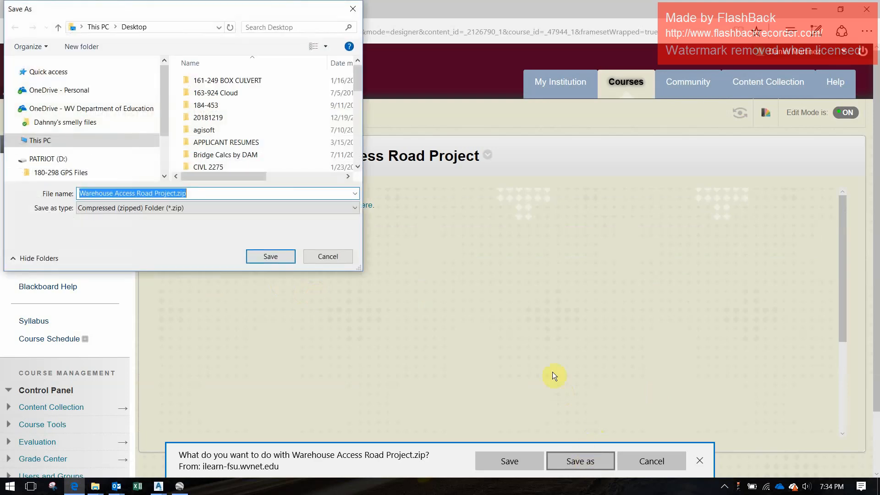
{"action": "double_click", "coordinate": [212, 168]}
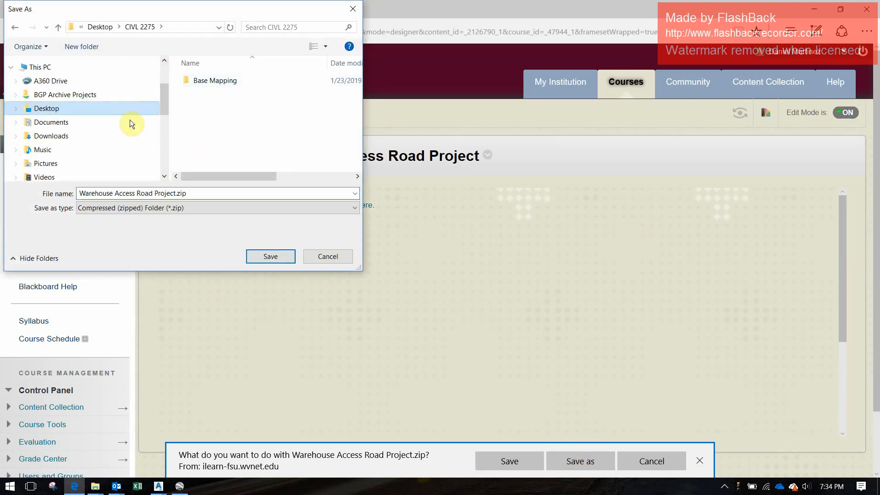
{"action": "left_click", "coordinate": [283, 257]}
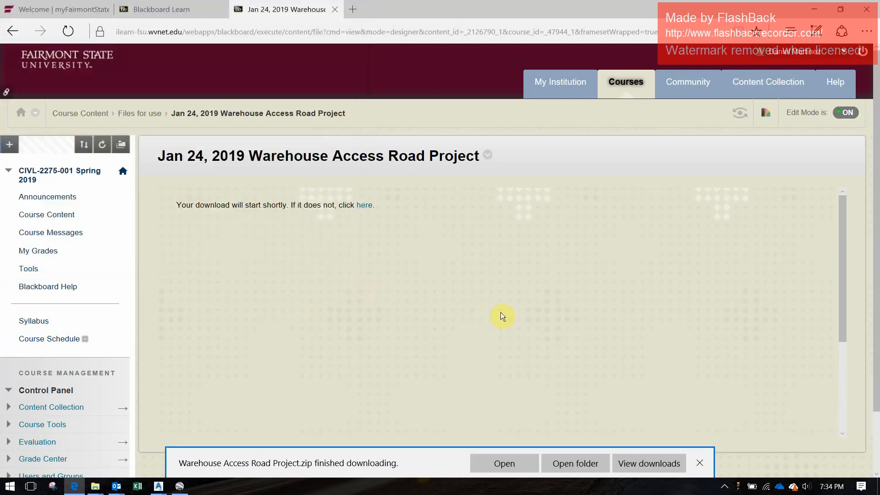
- Show the downloaded file in its folder and open Warehouse Access Road Project.zip to display its contents
{"action": "left_click", "coordinate": [581, 457]}
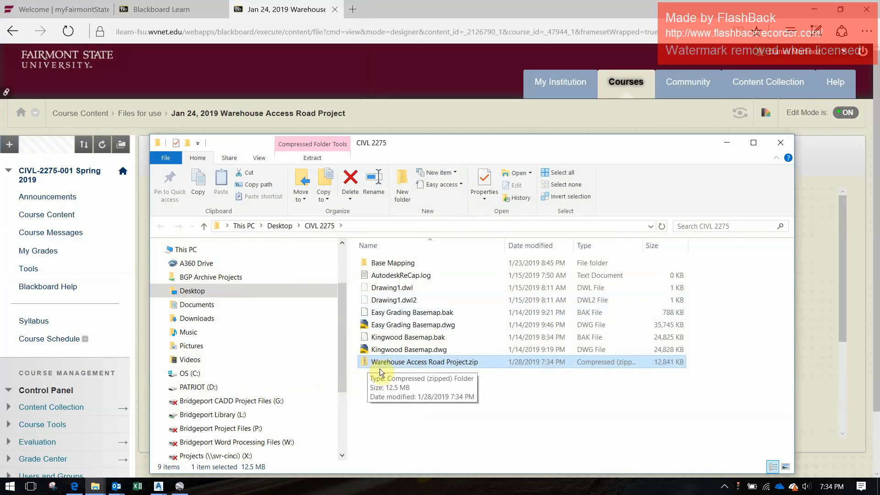
{"action": "left_click", "coordinate": [482, 388]}
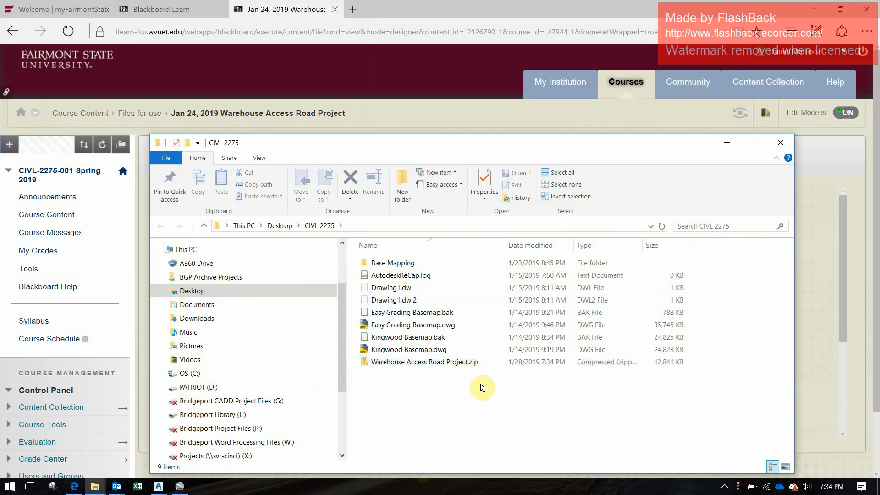
{"action": "double_click", "coordinate": [463, 367]}
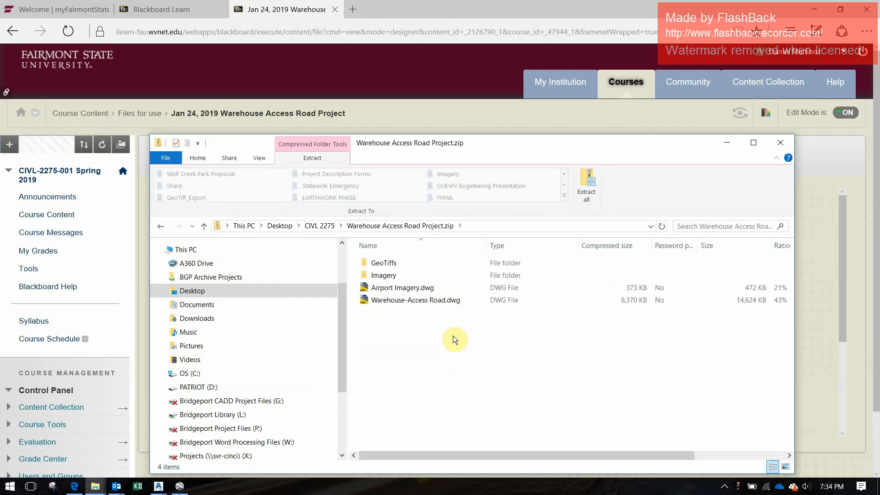
- Return to the CIVL 2275 folder and extract Warehouse Access Road Project.zip into a Warehouse Access Road Project folder there
{"action": "left_click", "coordinate": [331, 226]}
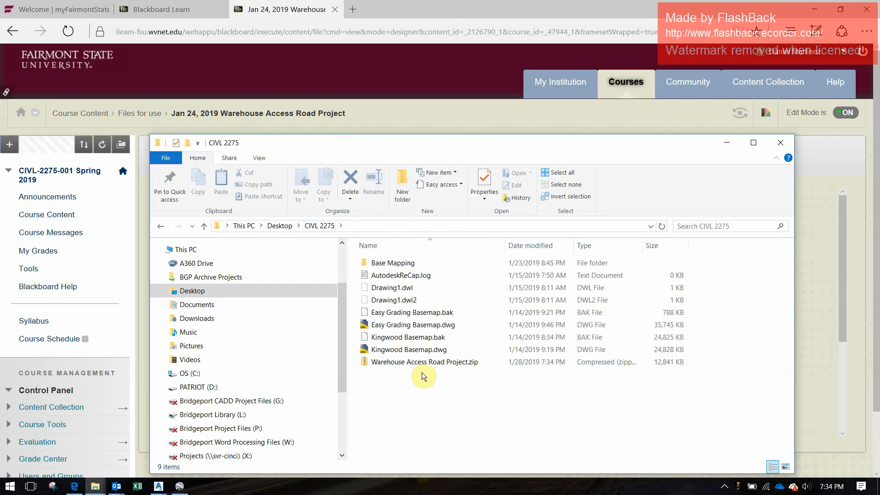
{"action": "right_click", "coordinate": [430, 362]}
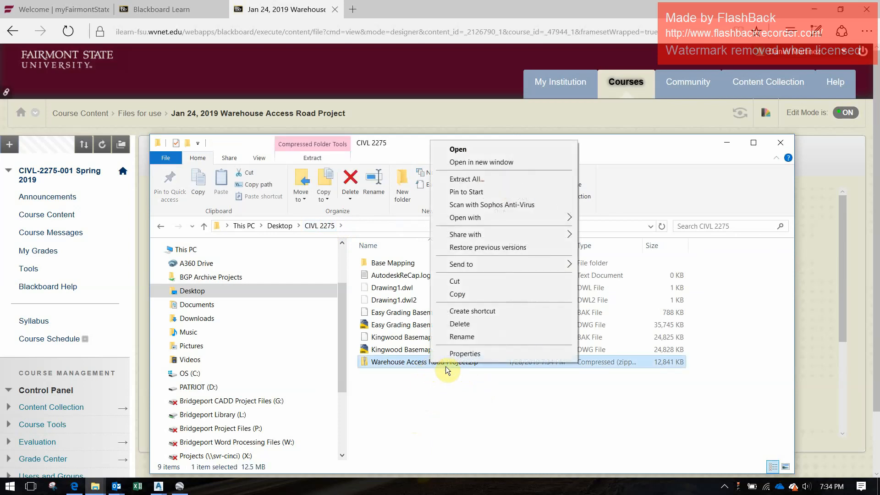
{"action": "left_click", "coordinate": [464, 180]}
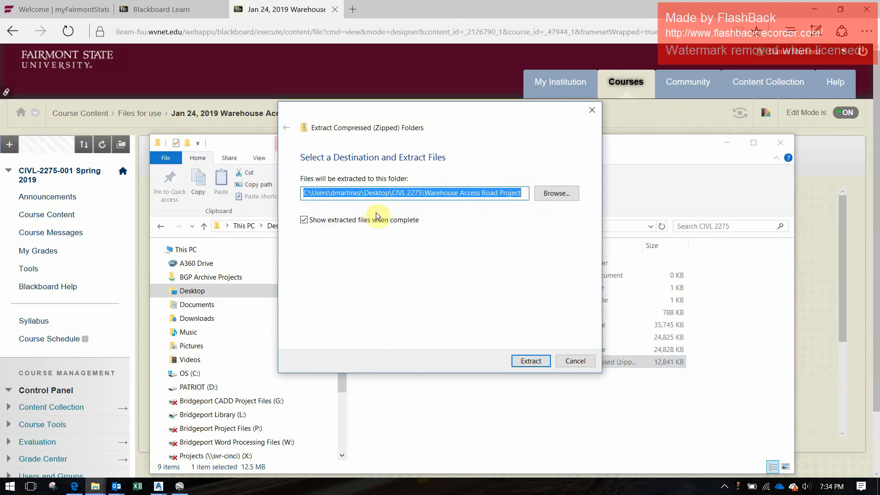
{"action": "left_click", "coordinate": [541, 362]}
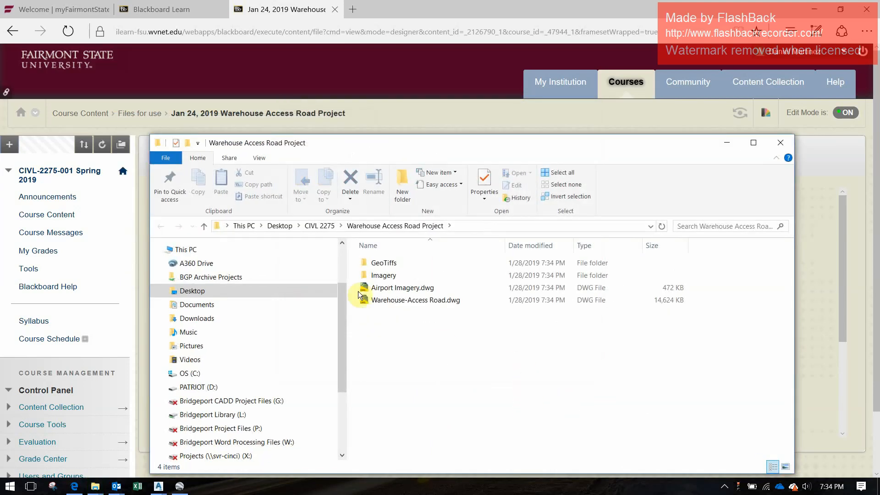
- Go back to the CIVL 2275 folder and delete Warehouse Access Road Project.zip, keeping the extracted folder
{"action": "left_click", "coordinate": [327, 227]}
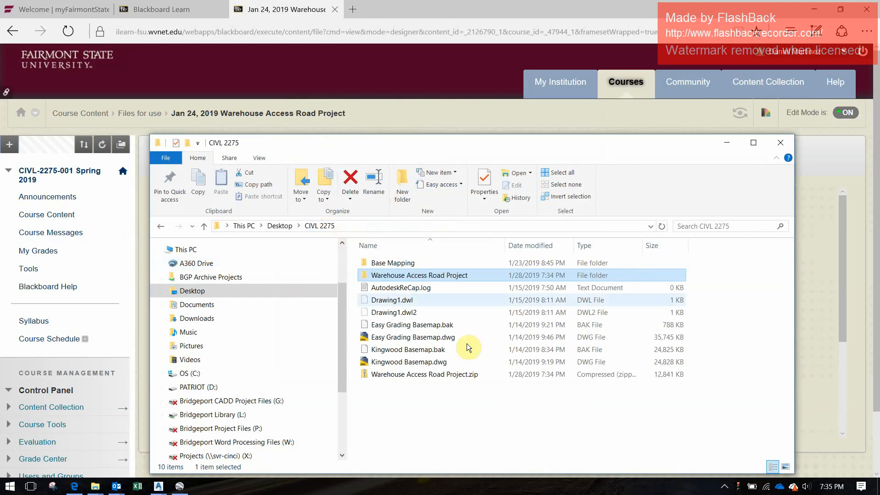
{"action": "left_click", "coordinate": [446, 277]}
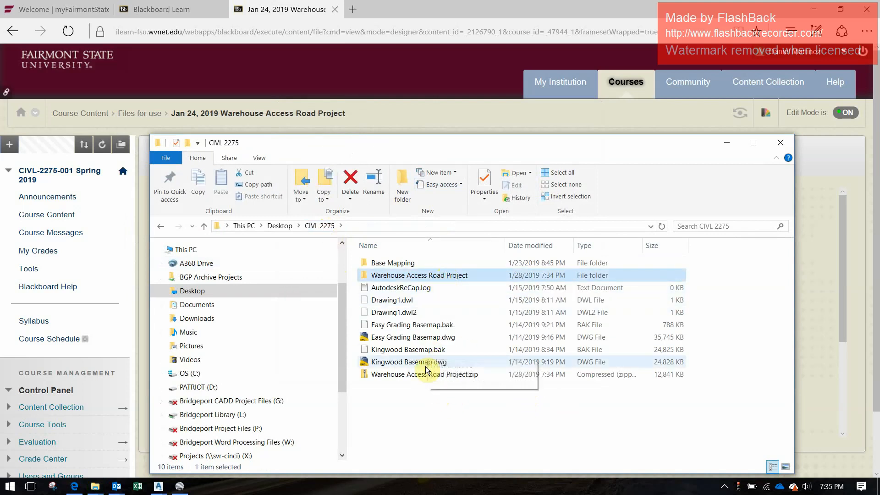
{"action": "left_click", "coordinate": [402, 376]}
{"action": "key", "text": "Delete"}
{"action": "left_click", "coordinate": [491, 284]}
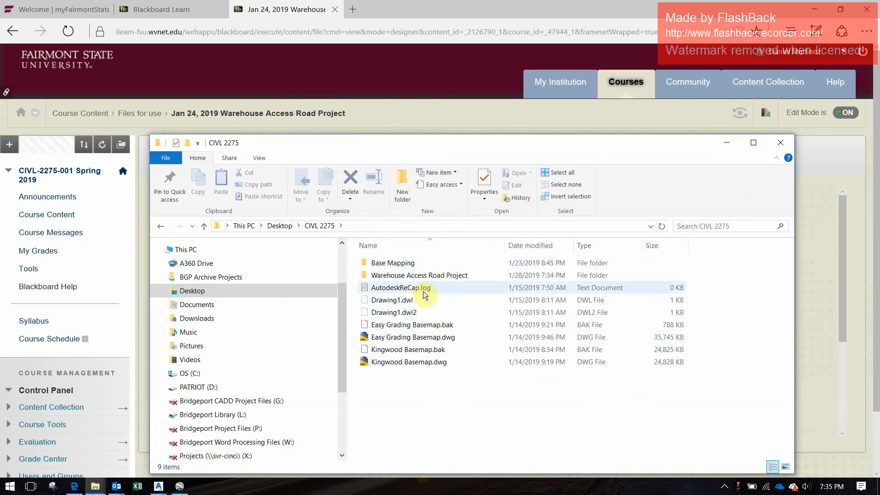
- Open the extracted Warehouse Access Road Project folder to review its drawings and subfolders
{"action": "left_click", "coordinate": [161, 488]}
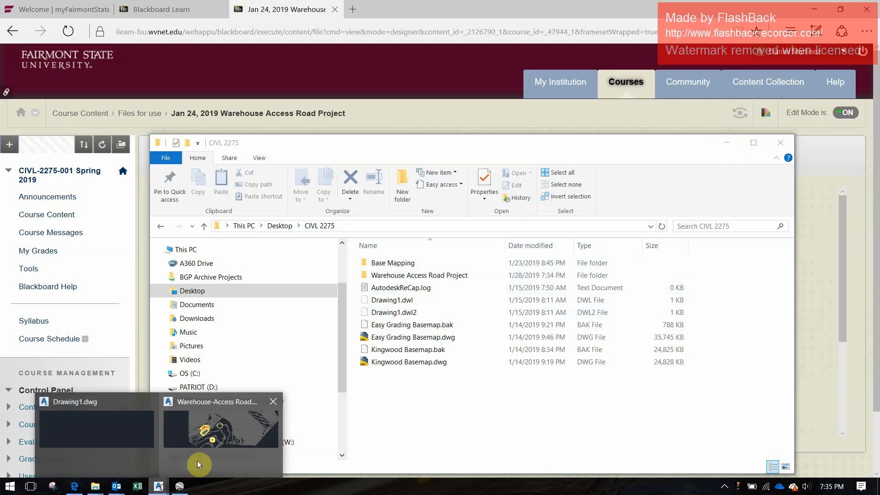
{"action": "left_click", "coordinate": [433, 277]}
{"action": "double_click", "coordinate": [436, 277]}
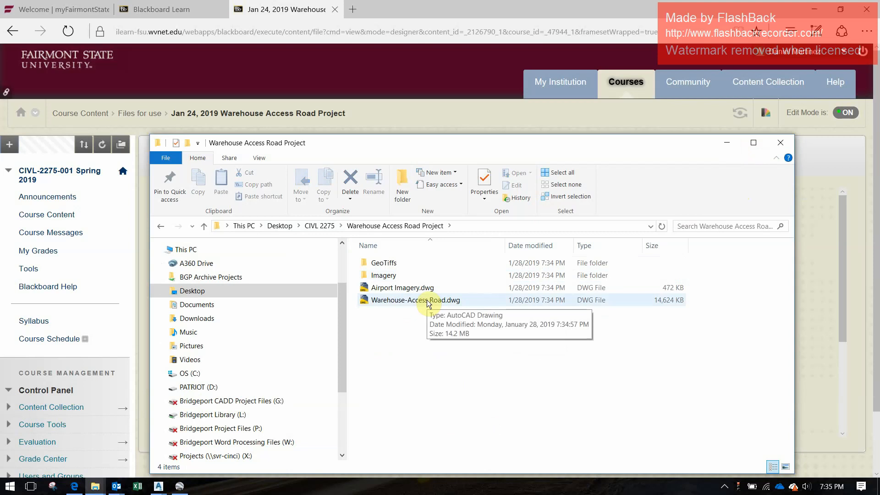
- Switch to Civil 3D and close the Warehouse-Access Road.dwg drawing
{"action": "left_click", "coordinate": [162, 486]}
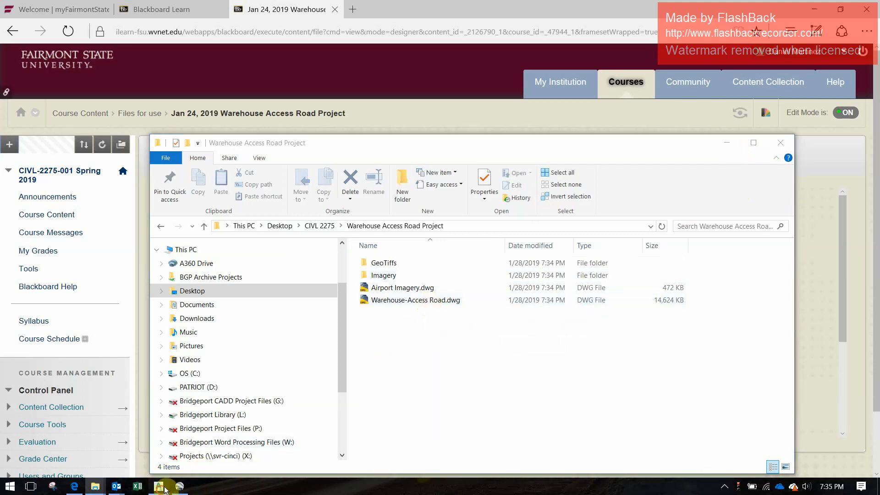
{"action": "left_click", "coordinate": [198, 442]}
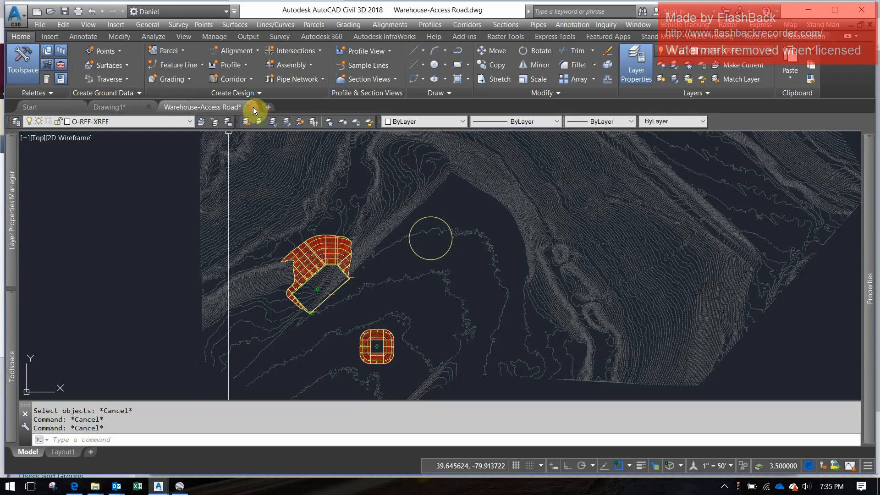
{"action": "left_click", "coordinate": [254, 109]}
{"action": "left_click", "coordinate": [452, 274]}
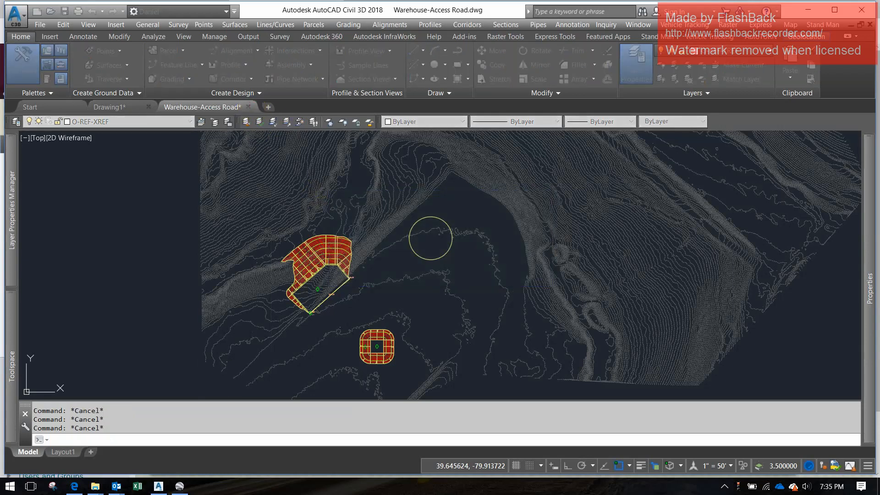
- Start opening a drawing and display the files of the Warehouse Access Road Project folder
{"action": "left_click", "coordinate": [18, 17]}
{"action": "left_click", "coordinate": [41, 101]}
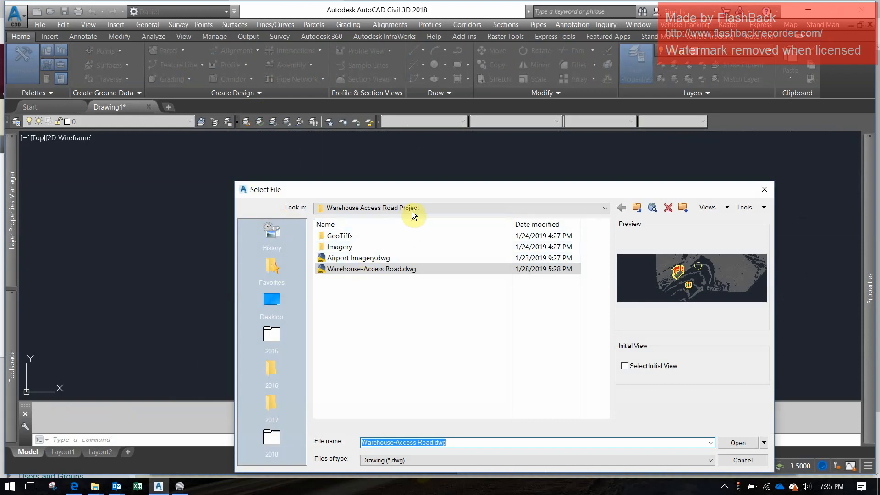
{"action": "left_click", "coordinate": [390, 287]}
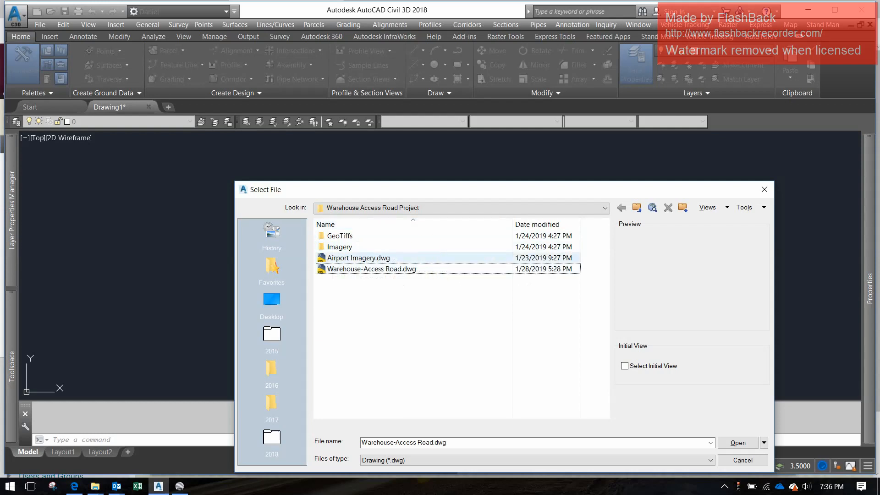
- Check the running processes and CPU performance in Task Manager, and close it
{"action": "key", "text": "ctrl+shift+Escape"}
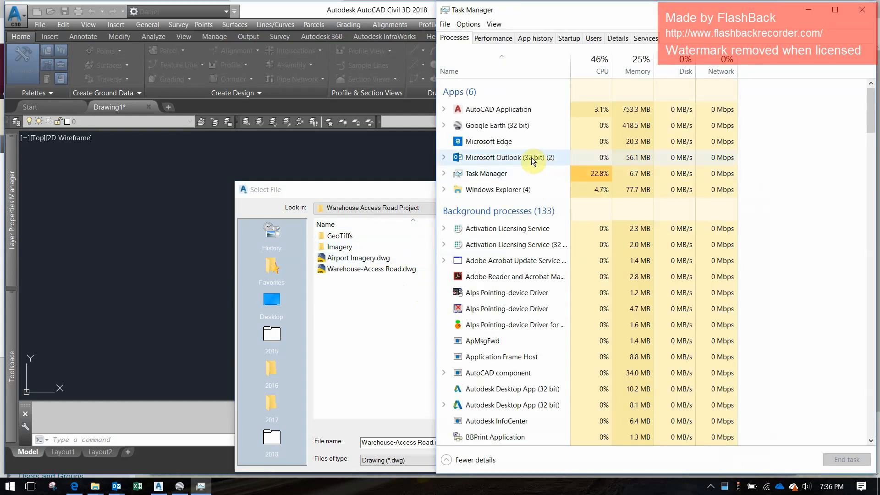
{"action": "left_click", "coordinate": [495, 40]}
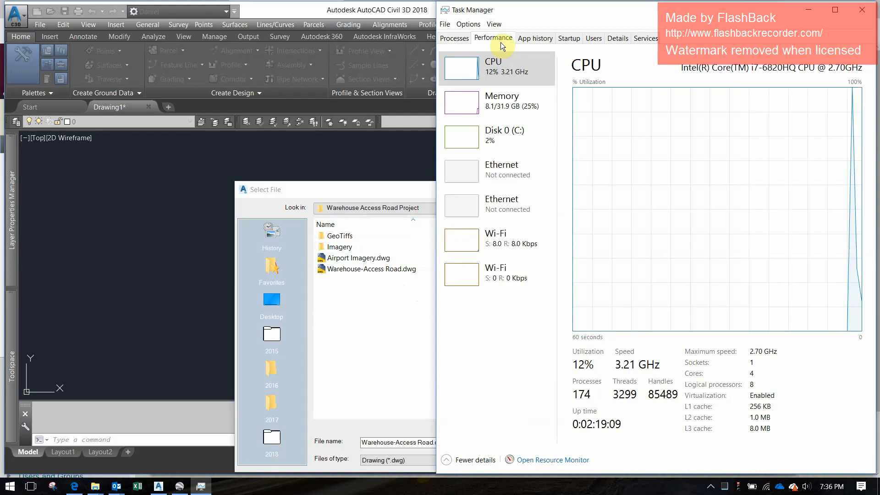
{"action": "left_click", "coordinate": [454, 42]}
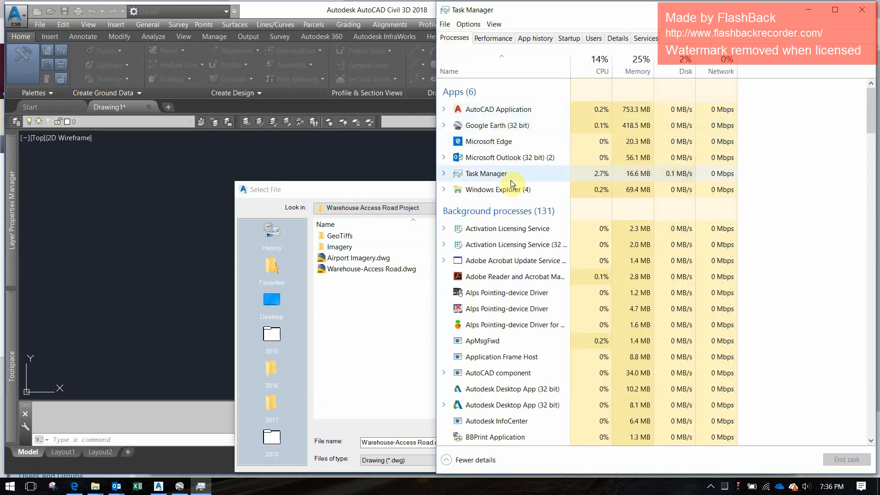
{"action": "scroll", "coordinate": [506, 257], "scroll_direction": "down", "scroll_amount": 1}
{"action": "left_click", "coordinate": [874, 3]}
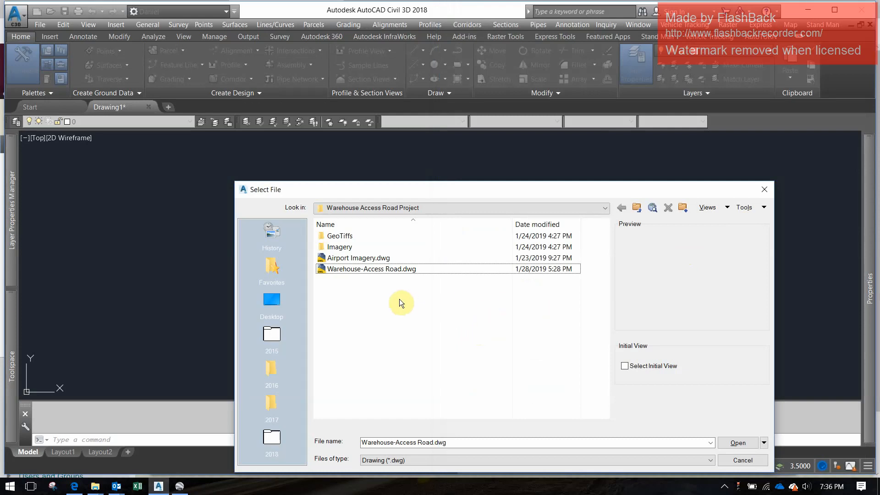
- Open Warehouse-Access Road.dwg from the project folder and maximize the Civil 3D window
{"action": "double_click", "coordinate": [386, 274]}
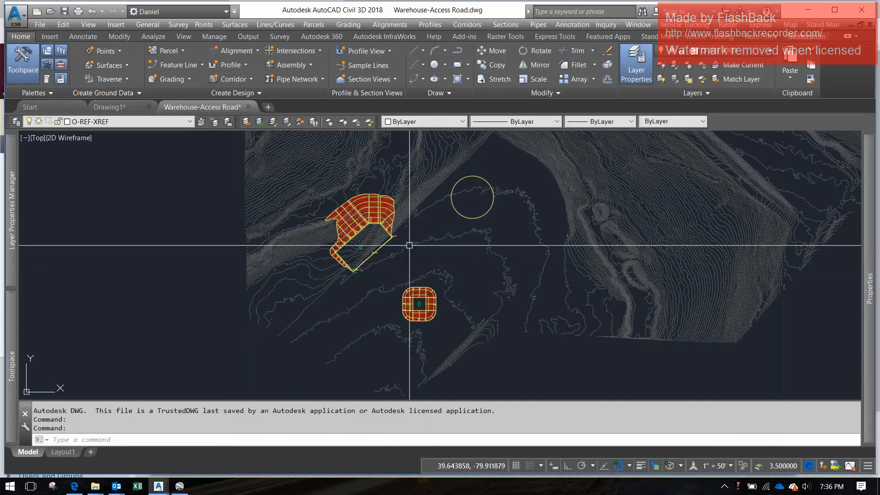
{"action": "left_click", "coordinate": [843, 14]}
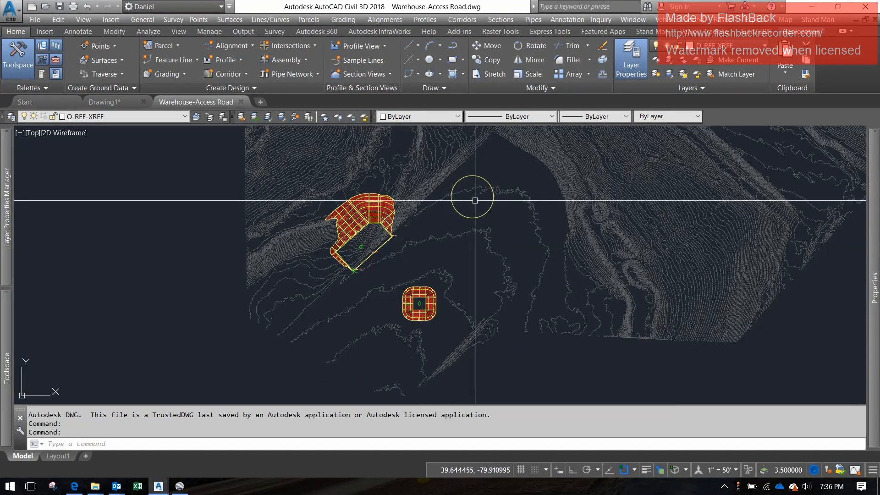
- Examine the site plan's contours around the warehouse pad, the basin and the circle, out to the surface's edges
{"action": "mouse_move", "coordinate": [475, 200]}
{"action": "middle_mouse_down"}
{"action": "mouse_move", "coordinate": [413, 269]}
{"action": "mouse_move", "coordinate": [527, 235]}
{"action": "mouse_move", "coordinate": [474, 250]}
{"action": "middle_mouse_up"}
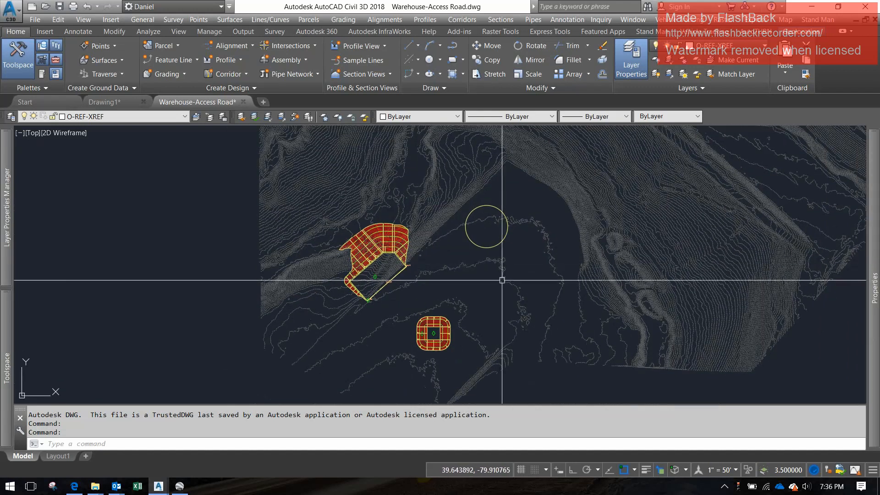
{"action": "mouse_move", "coordinate": [590, 191]}
{"action": "middle_mouse_down"}
{"action": "mouse_move", "coordinate": [470, 269]}
{"action": "mouse_move", "coordinate": [548, 221]}
{"action": "middle_mouse_up"}
{"action": "scroll", "coordinate": [475, 261], "scroll_direction": "down", "scroll_amount": 2}
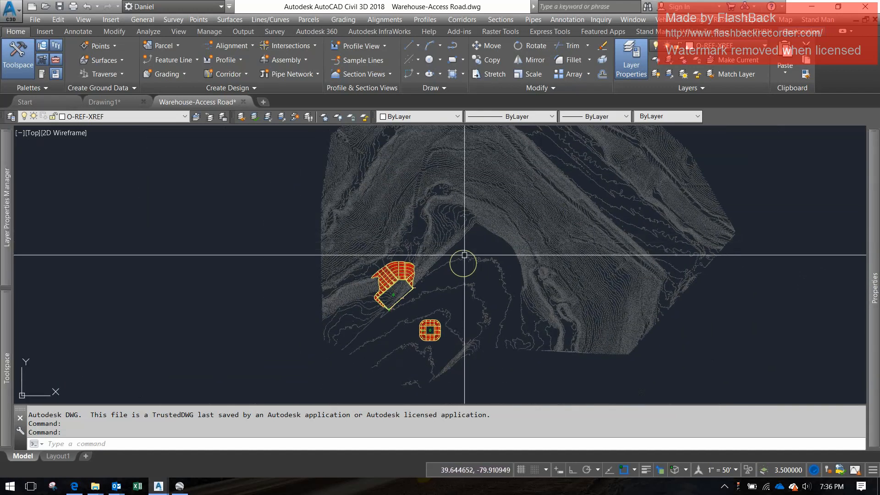
{"action": "scroll", "coordinate": [567, 348], "scroll_direction": "up", "scroll_amount": 2}
{"action": "middle_click_drag", "start_coordinate": [447, 289], "coordinate": [587, 203]}
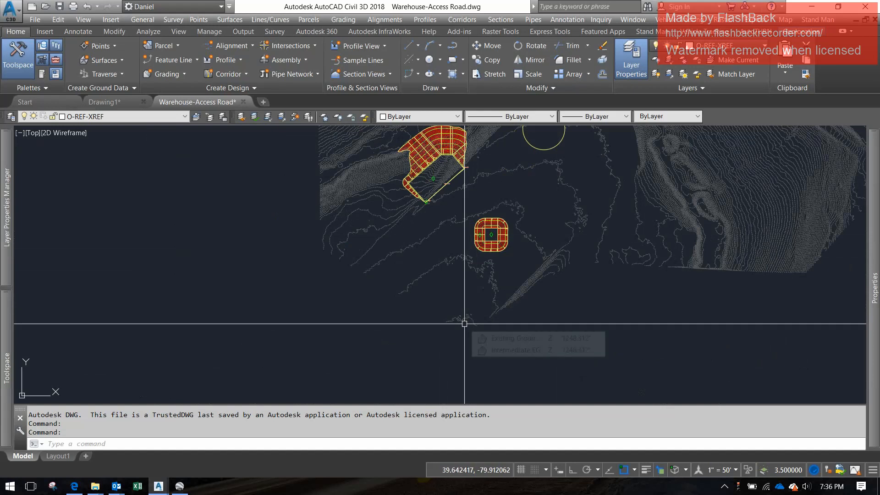
{"action": "scroll", "coordinate": [637, 270], "scroll_direction": "down", "scroll_amount": 2}
{"action": "middle_click_drag", "start_coordinate": [727, 205], "coordinate": [417, 278]}
{"action": "middle_click_drag", "start_coordinate": [324, 204], "coordinate": [309, 254]}
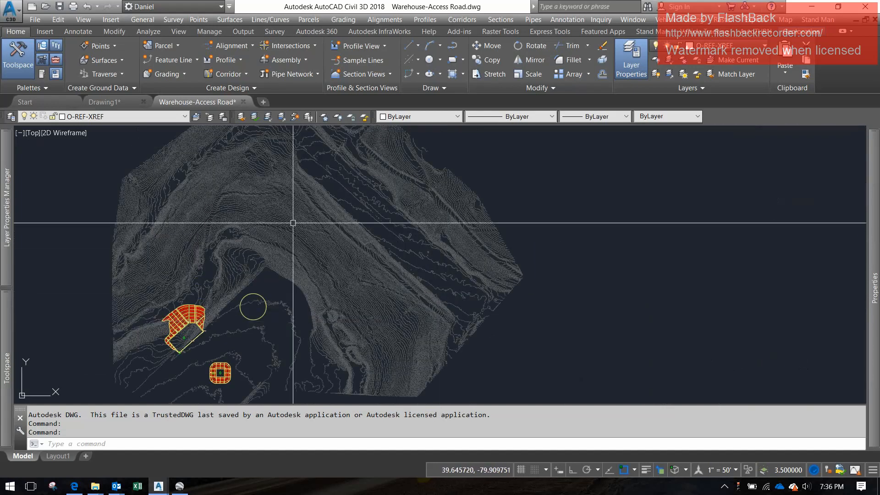
{"action": "middle_click_drag", "start_coordinate": [285, 208], "coordinate": [369, 280]}
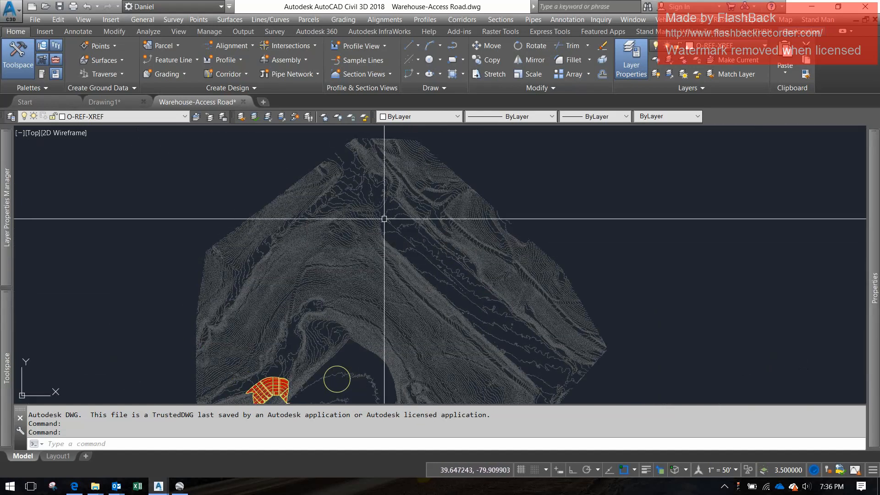
{"action": "mouse_move", "coordinate": [348, 207]}
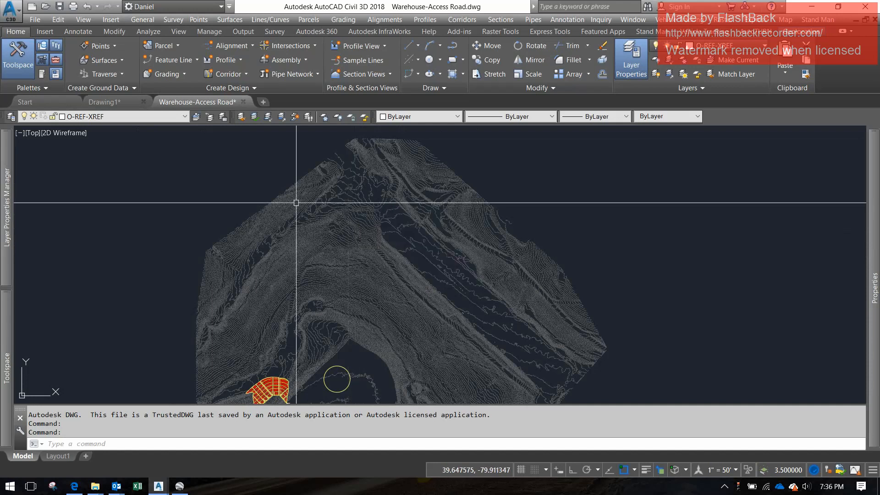
{"action": "scroll", "coordinate": [445, 305], "scroll_direction": "up", "scroll_amount": 4}
{"action": "scroll", "coordinate": [439, 313], "scroll_direction": "down", "scroll_amount": 2}
{"action": "middle_click_drag", "start_coordinate": [439, 314], "coordinate": [400, 147]}
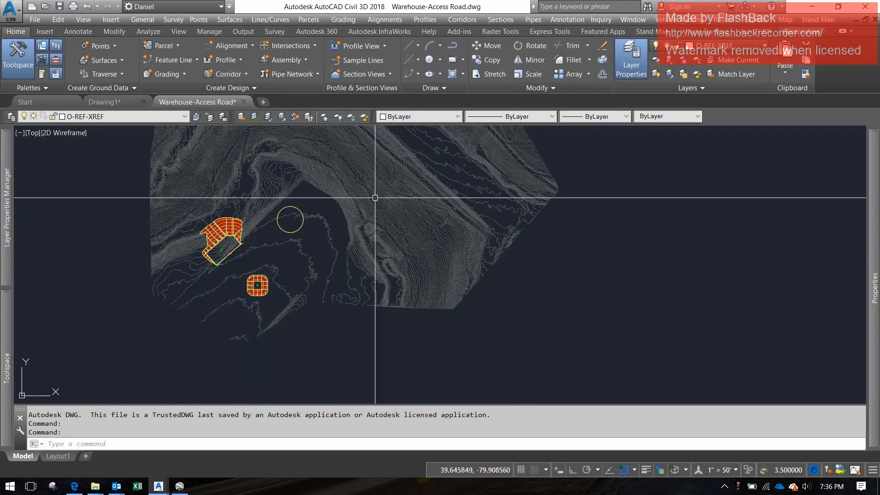
{"action": "middle_click_drag", "start_coordinate": [371, 267], "coordinate": [506, 251]}
{"action": "middle_click_drag", "start_coordinate": [378, 242], "coordinate": [443, 361]}
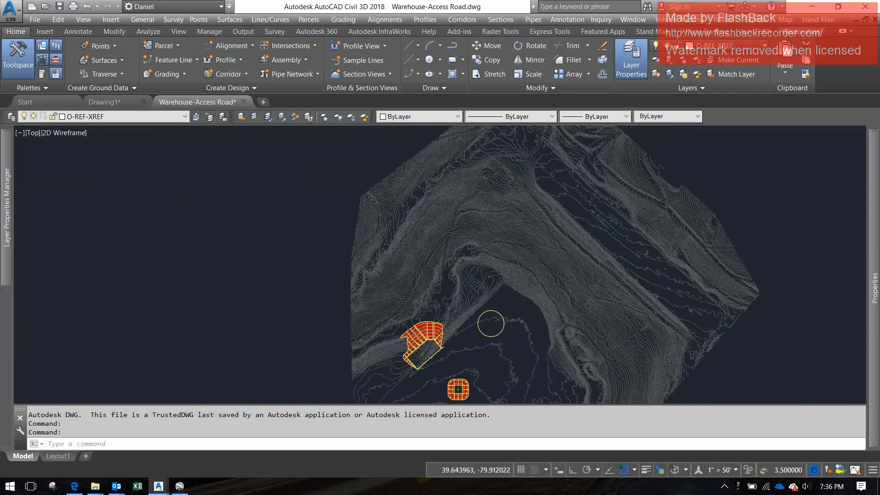
- Inspect the existing ground surface in 3D with the Object Viewer from several angles, and return to the plan
{"action": "left_click", "coordinate": [533, 311]}
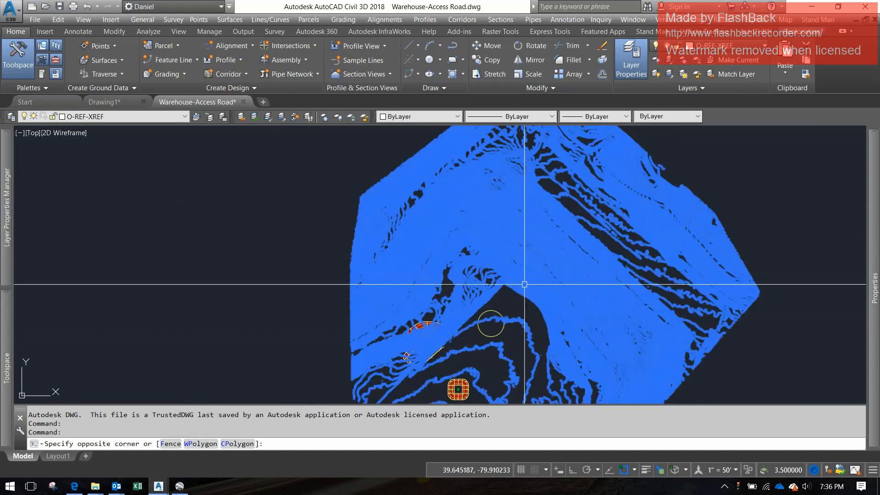
{"action": "left_click", "coordinate": [525, 285]}
{"action": "right_click", "coordinate": [581, 377]}
{"action": "left_click", "coordinate": [613, 352]}
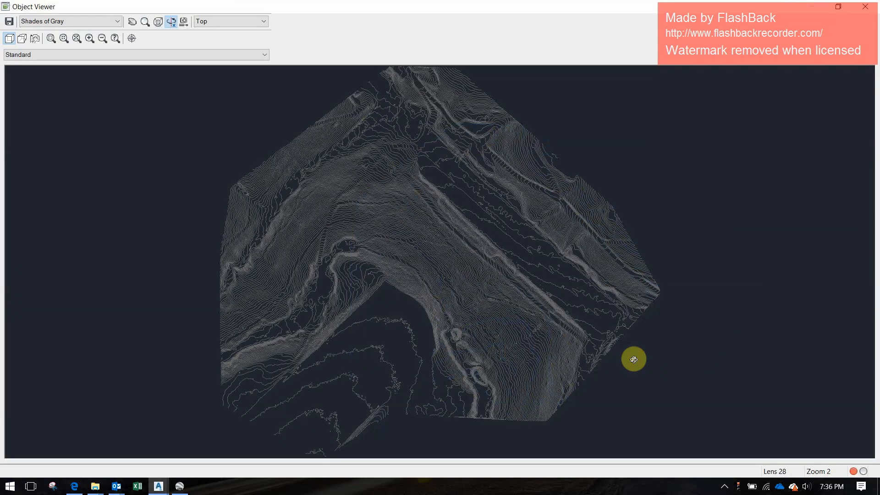
{"action": "mouse_move", "coordinate": [633, 358]}
{"action": "left_mouse_down"}
{"action": "mouse_move", "coordinate": [448, 330]}
{"action": "mouse_move", "coordinate": [700, 140]}
{"action": "mouse_move", "coordinate": [643, 345]}
{"action": "left_mouse_up"}
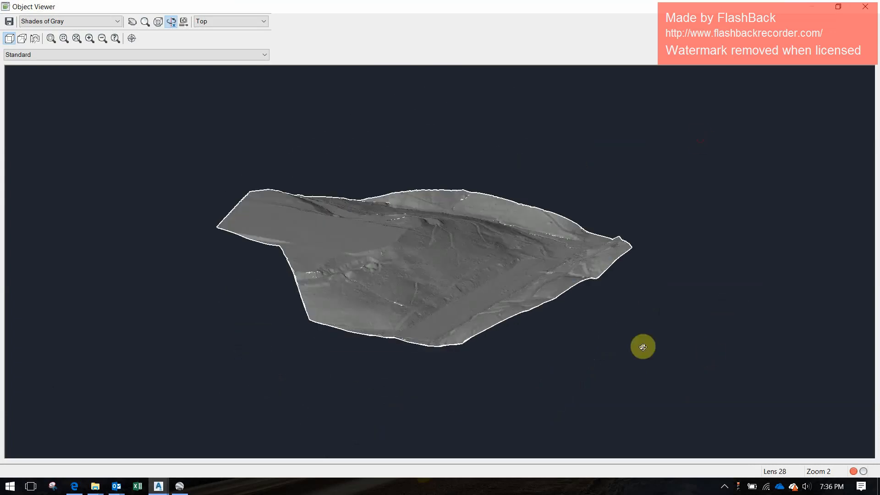
{"action": "scroll", "coordinate": [474, 309], "scroll_direction": "up", "scroll_amount": 5}
{"action": "mouse_move", "coordinate": [467, 327]}
{"action": "left_mouse_down"}
{"action": "mouse_move", "coordinate": [452, 312]}
{"action": "mouse_move", "coordinate": [340, 319]}
{"action": "mouse_move", "coordinate": [503, 302]}
{"action": "mouse_move", "coordinate": [566, 315]}
{"action": "mouse_move", "coordinate": [327, 233]}
{"action": "left_mouse_up"}
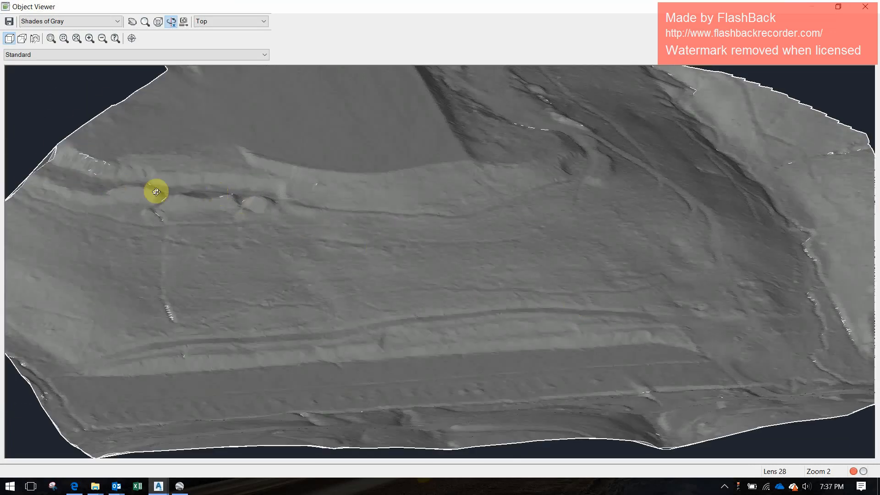
{"action": "left_click_drag", "start_coordinate": [773, 305], "coordinate": [853, 379]}
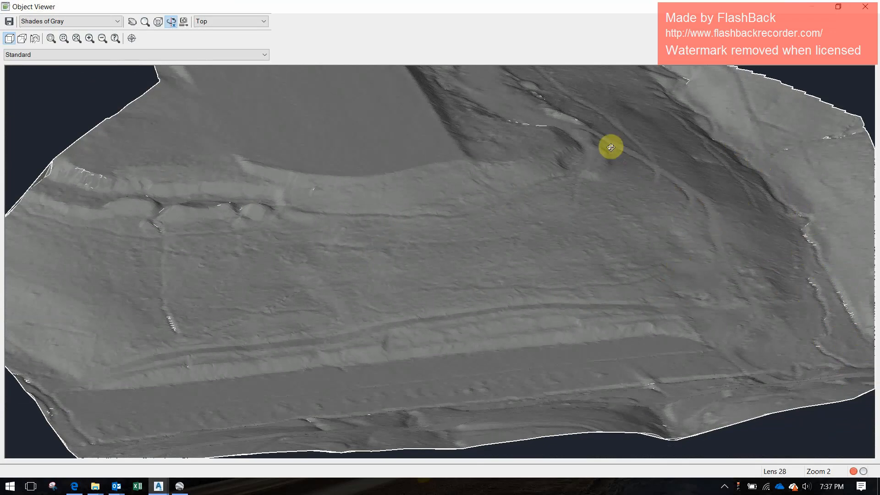
{"action": "left_click_drag", "start_coordinate": [633, 200], "coordinate": [586, 269]}
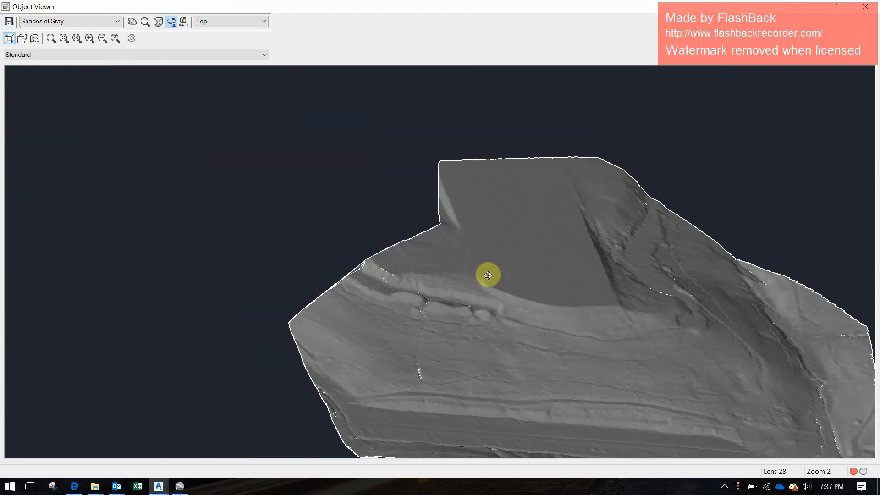
{"action": "key", "text": "Escape"}
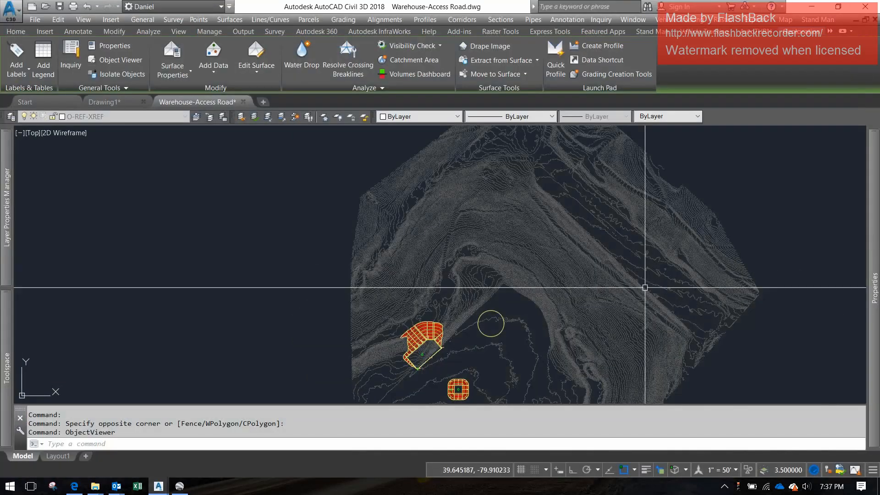
- Examine the existing ground contours near the surface's southern edge, and identify the surface beside the warehouse pad
{"action": "scroll", "coordinate": [551, 310], "scroll_direction": "down", "scroll_amount": 3}
{"action": "middle_click_drag", "start_coordinate": [571, 318], "coordinate": [631, 220]}
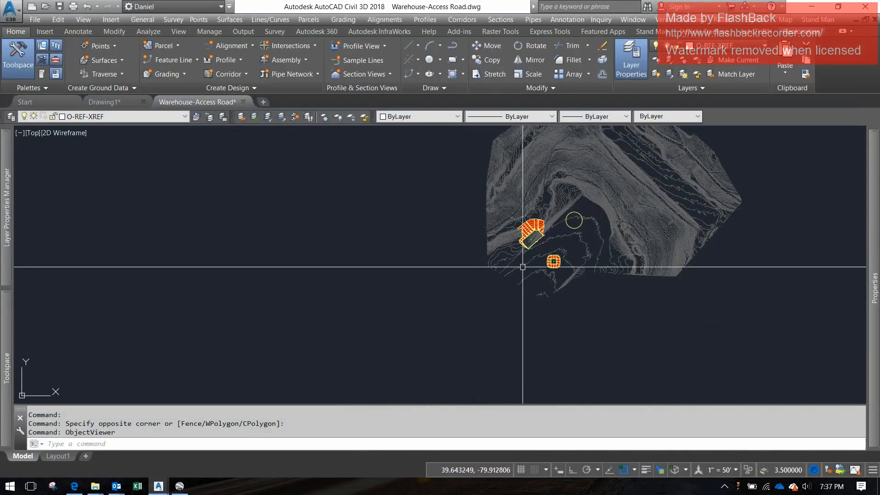
{"action": "scroll", "coordinate": [578, 229], "scroll_direction": "up", "scroll_amount": 4}
{"action": "scroll", "coordinate": [586, 237], "scroll_direction": "down", "scroll_amount": 2}
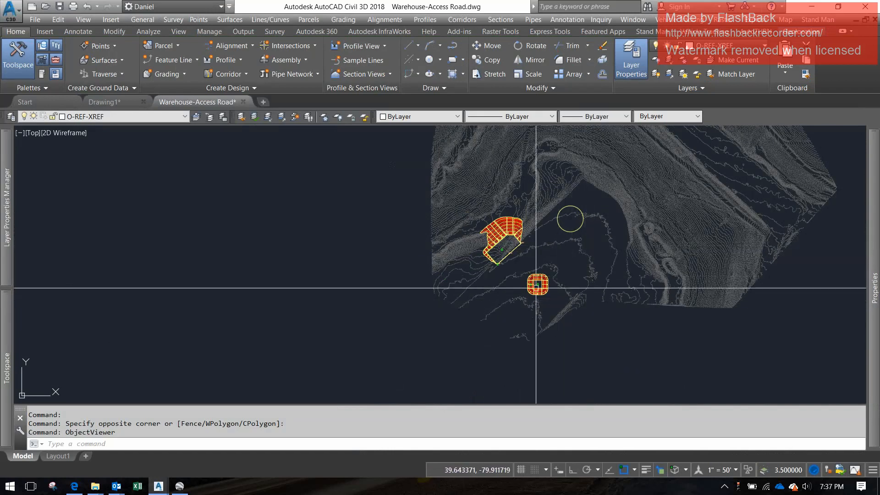
{"action": "scroll", "coordinate": [508, 221], "scroll_direction": "up", "scroll_amount": 3}
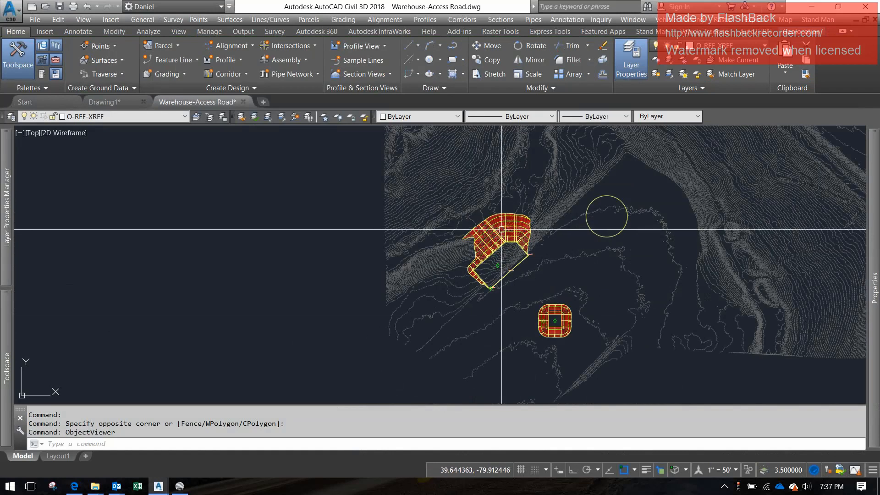
{"action": "scroll", "coordinate": [502, 228], "scroll_direction": "down", "scroll_amount": 3}
{"action": "middle_click_drag", "start_coordinate": [541, 238], "coordinate": [449, 230]}
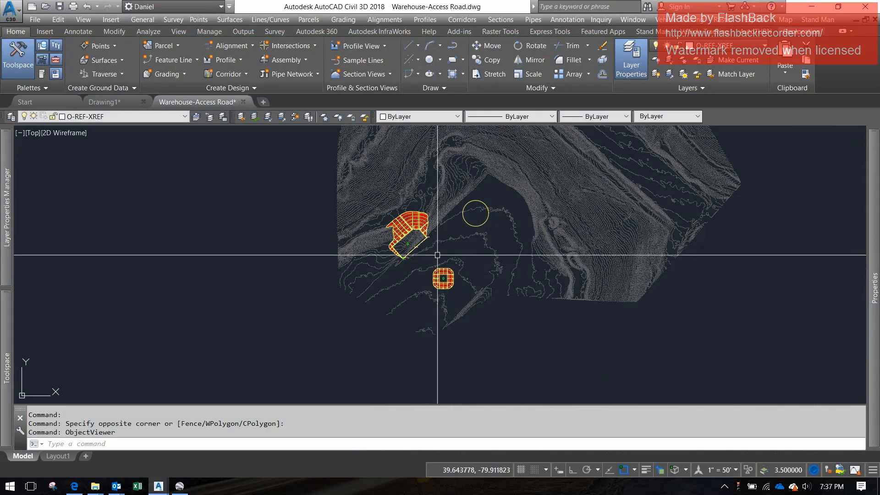
{"action": "mouse_move", "coordinate": [425, 247]}
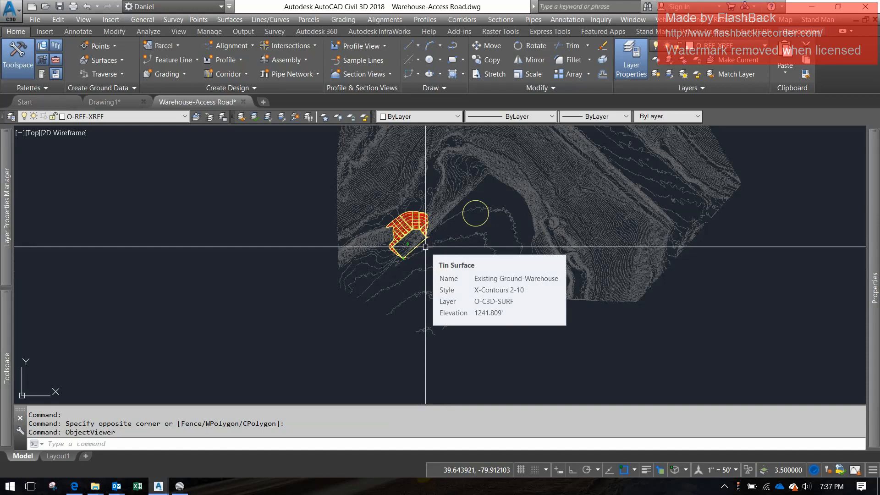
{"action": "type", "text": "x"}
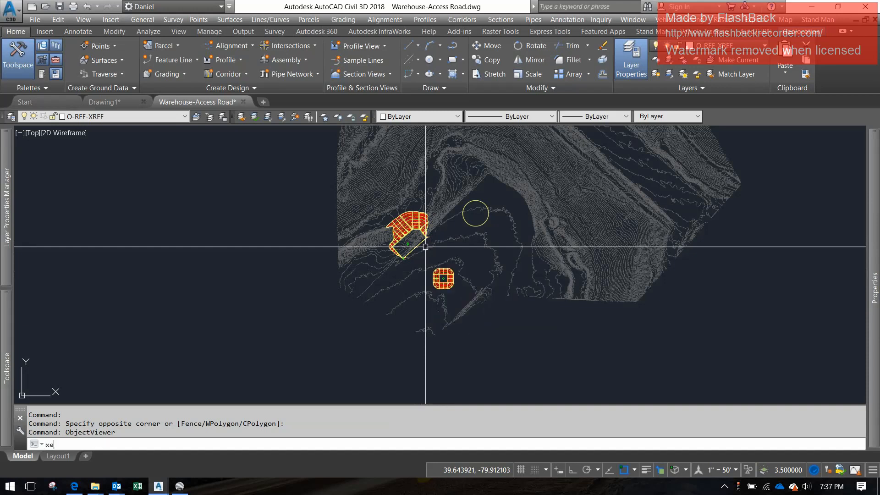
{"action": "type", "text": "e"}
{"action": "key", "text": "Escape"}
{"action": "key", "text": "Escape"}
- Open the external references with the xref command and reload the Airport Imagery reference
{"action": "type", "text": "xr"}
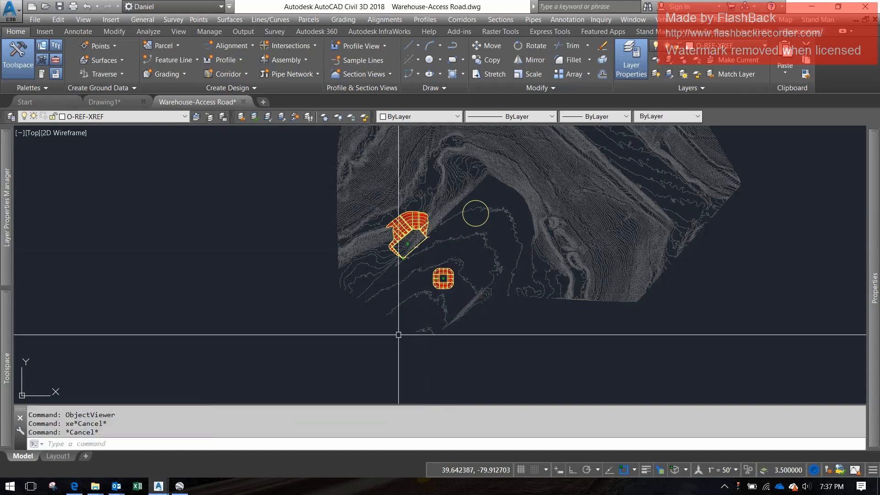
{"action": "type", "text": "ef"}
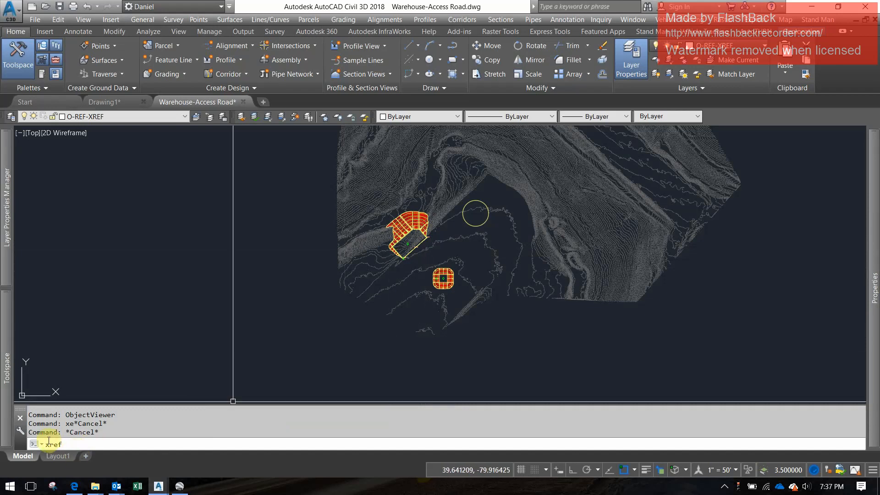
{"action": "key", "text": "Return"}
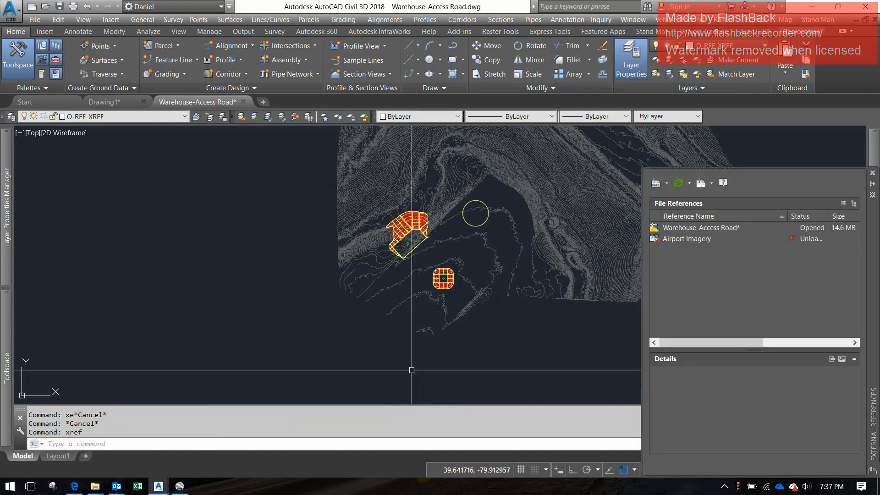
{"action": "left_click", "coordinate": [695, 237]}
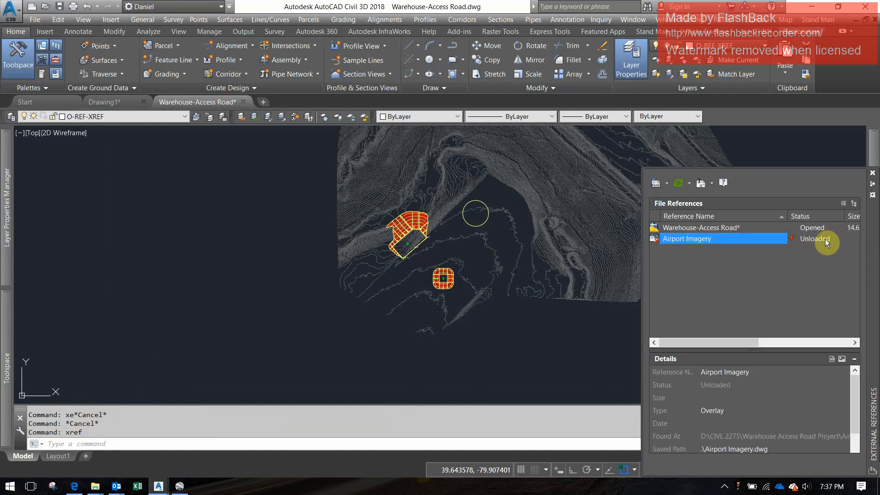
{"action": "right_click", "coordinate": [739, 240]}
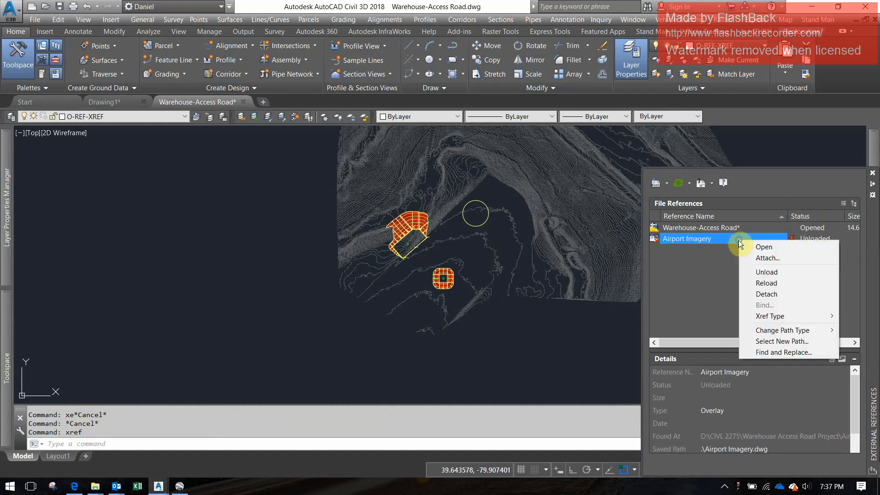
{"action": "left_click", "coordinate": [782, 282]}
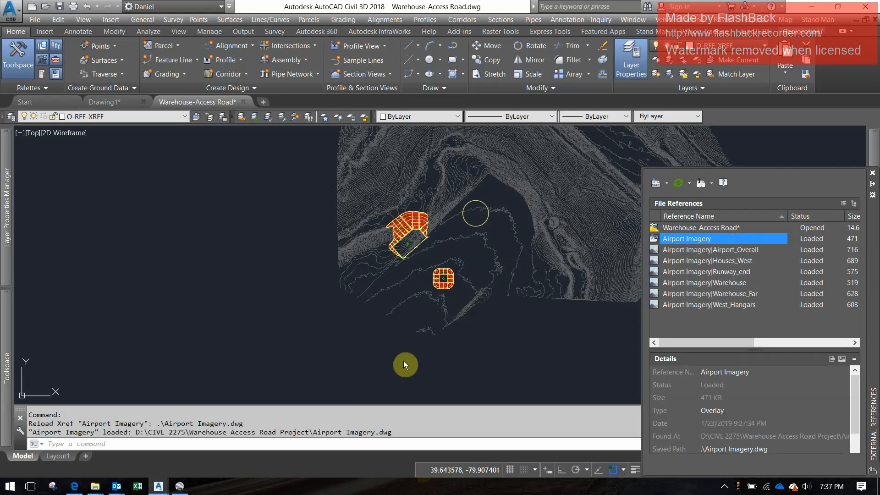
- Examine the full extent of the aerial imagery around the airport, down to the parking lot inside the yellow circle
{"action": "scroll", "coordinate": [436, 369], "scroll_direction": "down", "scroll_amount": 8}
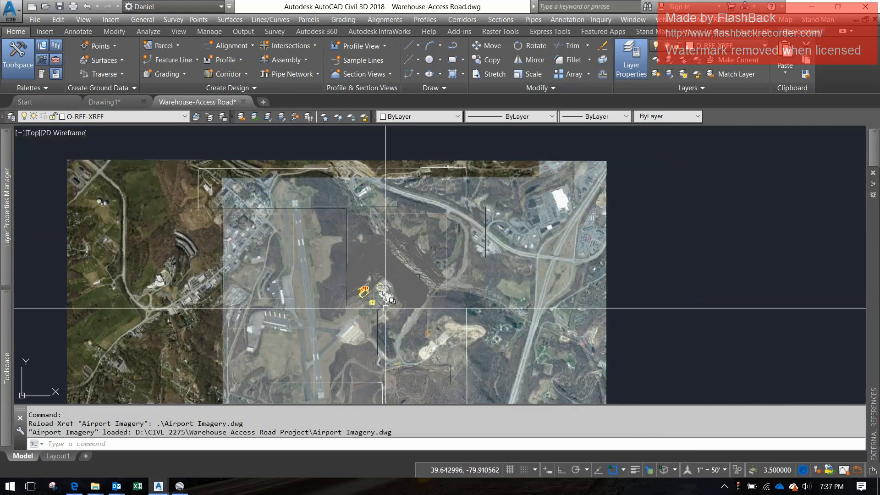
{"action": "mouse_move", "coordinate": [414, 325]}
{"action": "middle_mouse_down"}
{"action": "mouse_move", "coordinate": [458, 262]}
{"action": "mouse_move", "coordinate": [525, 274]}
{"action": "middle_mouse_up"}
{"action": "middle_click_drag", "start_coordinate": [488, 236], "coordinate": [448, 338]}
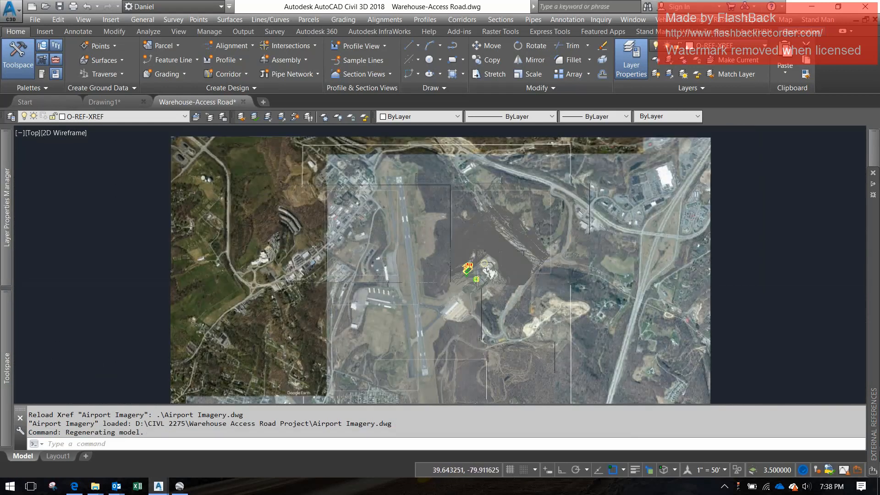
{"action": "scroll", "coordinate": [454, 280], "scroll_direction": "up", "scroll_amount": 6}
{"action": "middle_click_drag", "start_coordinate": [457, 289], "coordinate": [465, 286]}
{"action": "scroll", "coordinate": [450, 280], "scroll_direction": "up", "scroll_amount": 8}
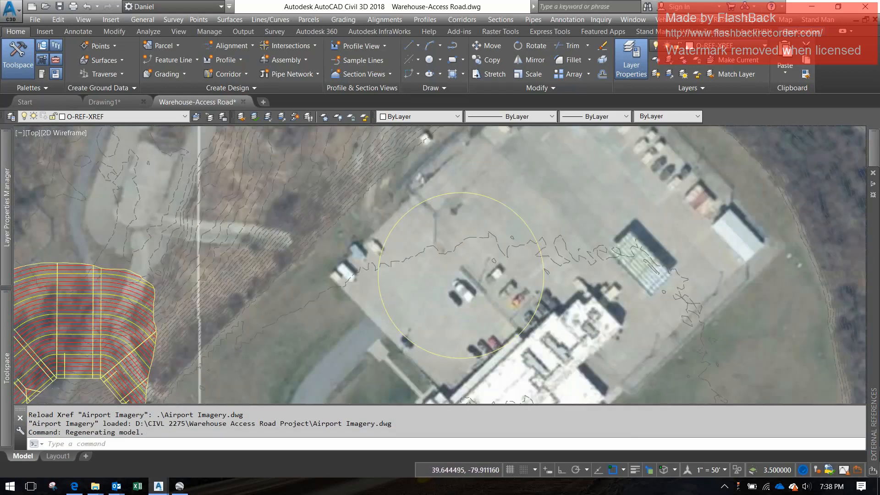
- Examine the imagery northeast of the building along the cleared strip and gravel road, leaving nothing selected
{"action": "scroll", "coordinate": [450, 275], "scroll_direction": "down", "scroll_amount": 4}
{"action": "middle_click_drag", "start_coordinate": [334, 371], "coordinate": [332, 374]}
{"action": "middle_click_drag", "start_coordinate": [424, 338], "coordinate": [398, 427]}
{"action": "mouse_move", "coordinate": [634, 293]}
{"action": "middle_mouse_down"}
{"action": "mouse_move", "coordinate": [543, 344]}
{"action": "mouse_move", "coordinate": [583, 326]}
{"action": "mouse_move", "coordinate": [482, 259]}
{"action": "middle_mouse_up"}
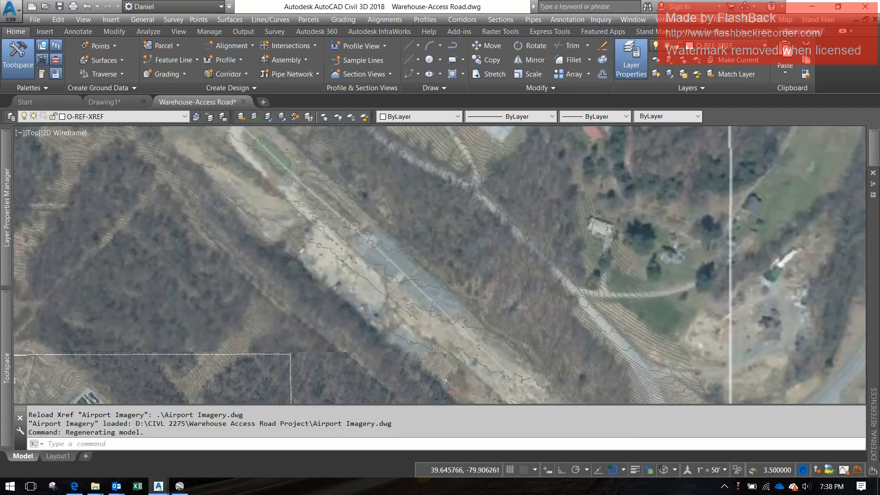
{"action": "scroll", "coordinate": [553, 277], "scroll_direction": "down", "scroll_amount": 2}
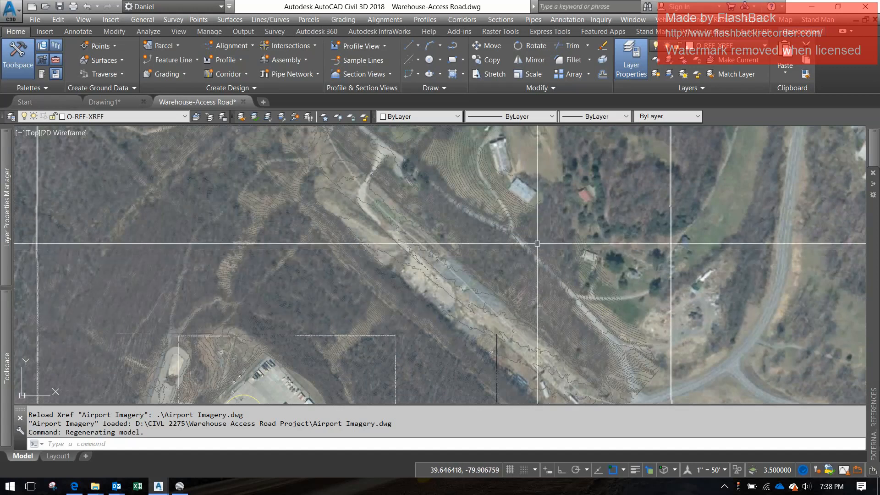
{"action": "left_click", "coordinate": [368, 199]}
{"action": "key", "text": "Escape"}
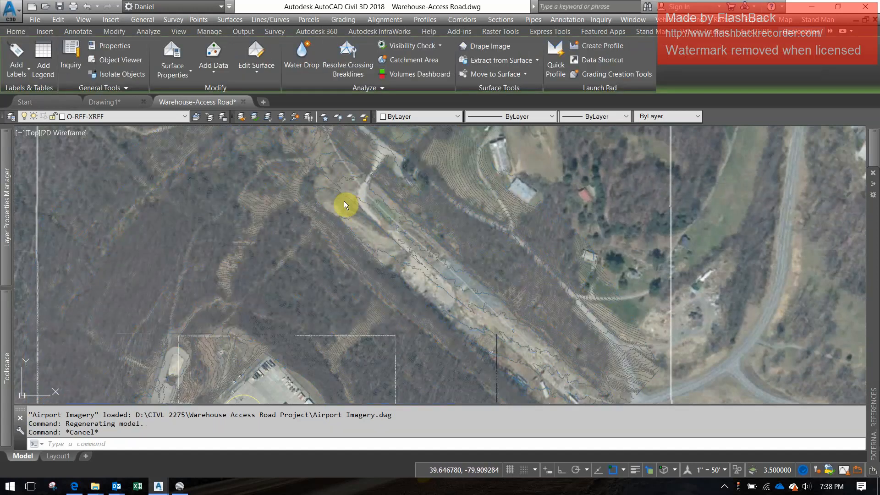
- Examine the warehouse pad, the basin and the roads on the imagery, highlighting the circle on the building's parking lot
{"action": "middle_click_drag", "start_coordinate": [177, 303], "coordinate": [348, 173]}
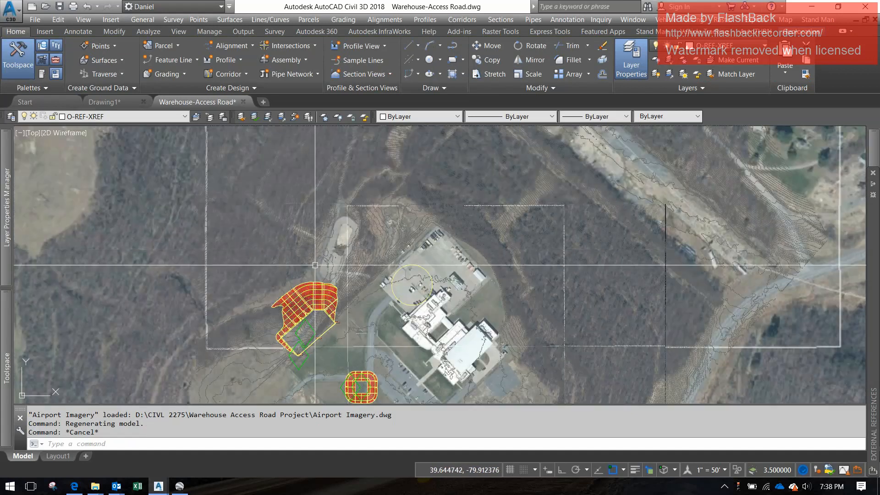
{"action": "middle_click_drag", "start_coordinate": [319, 378], "coordinate": [345, 274]}
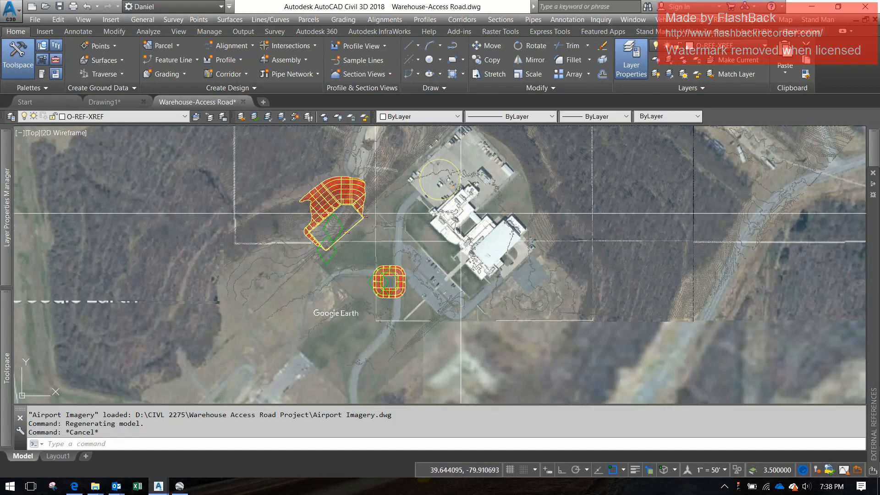
{"action": "scroll", "coordinate": [454, 175], "scroll_direction": "up", "scroll_amount": 3}
{"action": "left_click", "coordinate": [449, 149]}
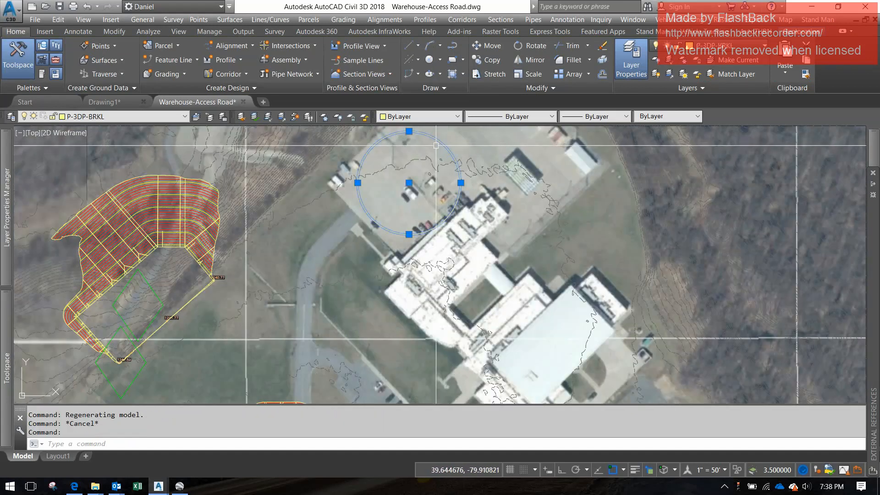
{"action": "scroll", "coordinate": [432, 177], "scroll_direction": "down", "scroll_amount": 5}
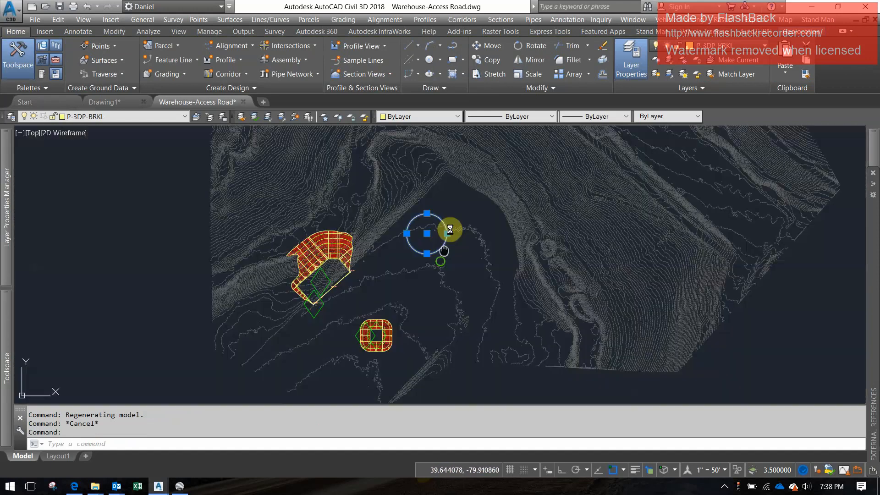
{"action": "scroll", "coordinate": [394, 272], "scroll_direction": "up", "scroll_amount": 2}
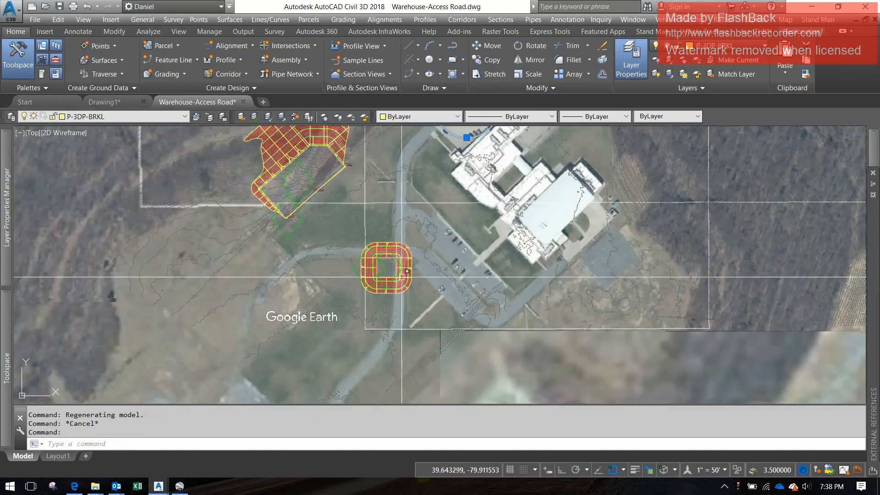
{"action": "mouse_move", "coordinate": [375, 244]}
{"action": "middle_mouse_down"}
{"action": "mouse_move", "coordinate": [384, 300]}
{"action": "mouse_move", "coordinate": [413, 356]}
{"action": "middle_mouse_up"}
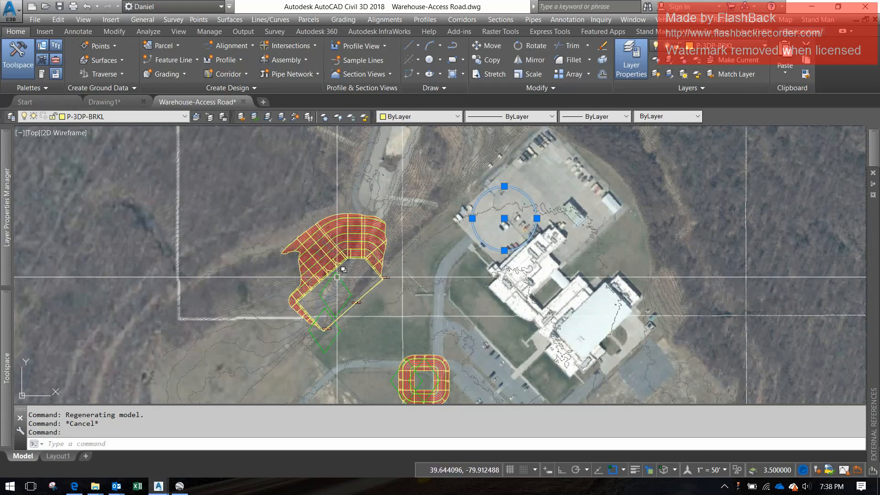
{"action": "scroll", "coordinate": [376, 220], "scroll_direction": "up", "scroll_amount": 2}
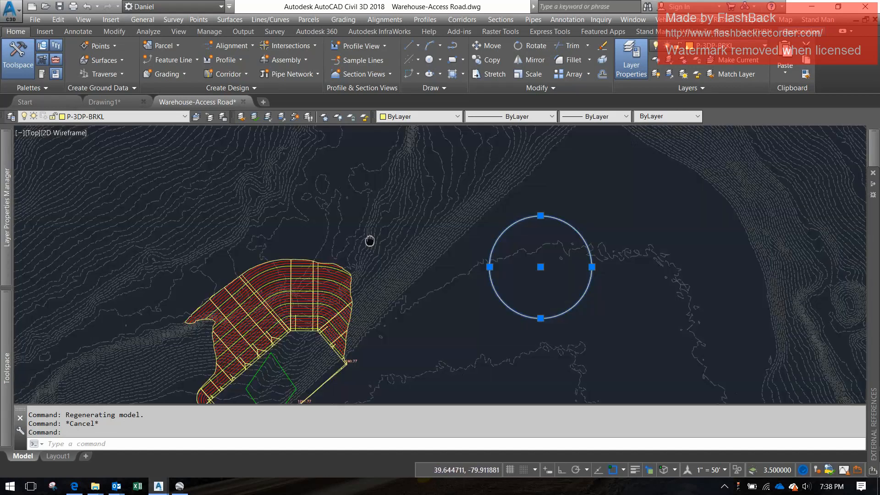
{"action": "mouse_move", "coordinate": [339, 321]}
{"action": "middle_mouse_down"}
{"action": "mouse_move", "coordinate": [482, 295]}
{"action": "mouse_move", "coordinate": [490, 241]}
{"action": "middle_mouse_up"}
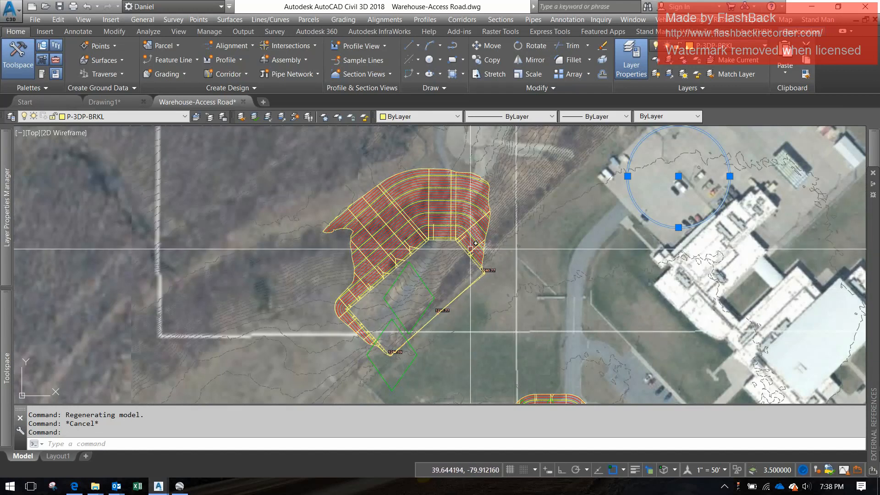
- Highlight the existing ground surface, inspect its contours and the spot elevations along the pad's southeast edge, and clear the selection
{"action": "left_click", "coordinate": [532, 288]}
{"action": "middle_click_drag", "start_coordinate": [503, 312], "coordinate": [474, 243]}
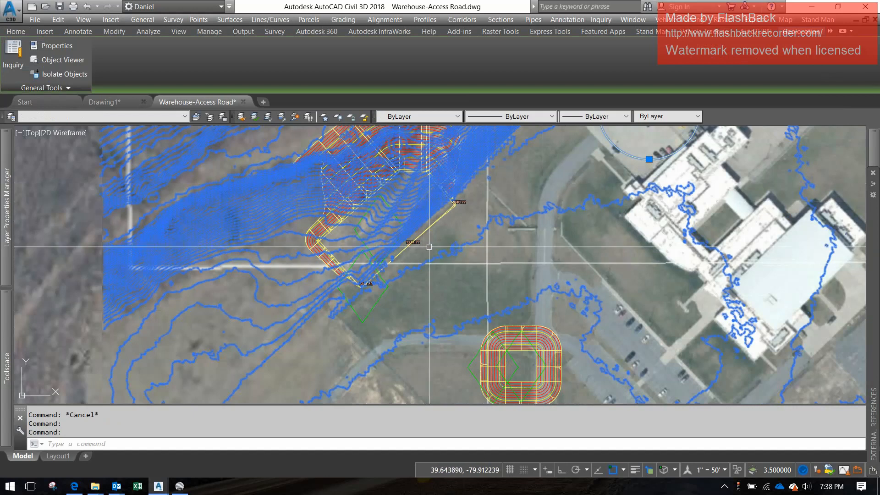
{"action": "middle_click_drag", "start_coordinate": [440, 254], "coordinate": [382, 307]}
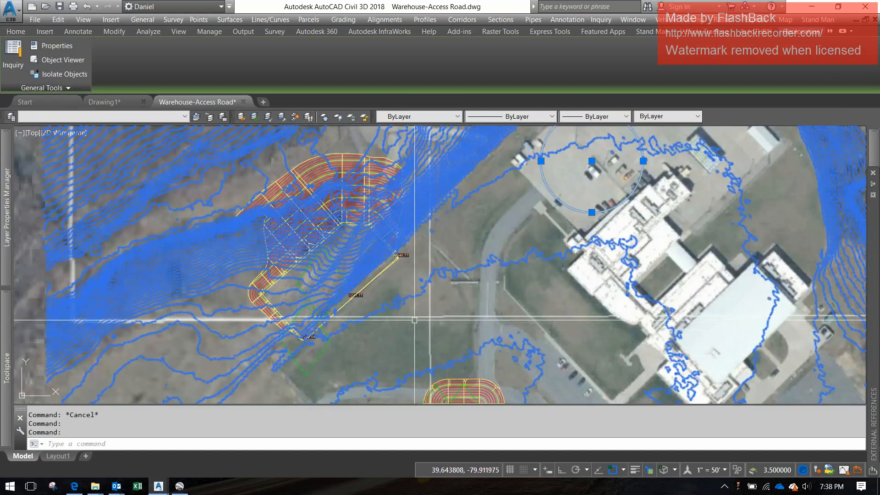
{"action": "scroll", "coordinate": [369, 267], "scroll_direction": "up", "scroll_amount": 4}
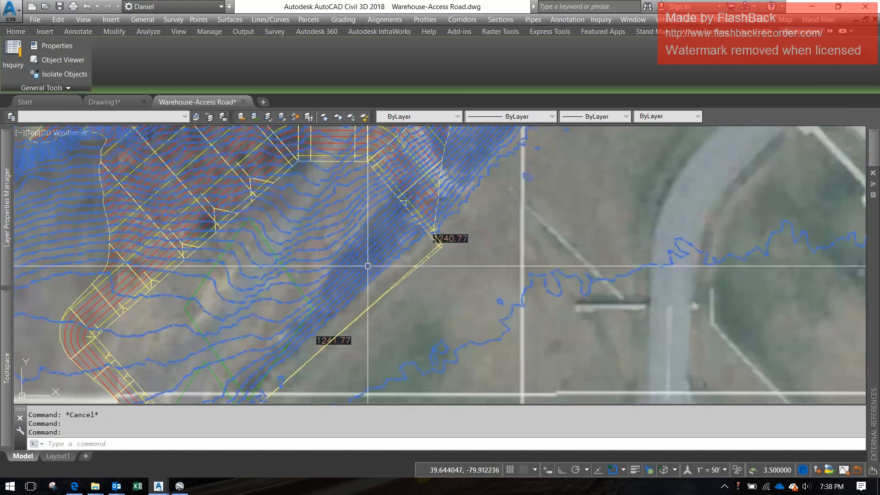
{"action": "scroll", "coordinate": [376, 271], "scroll_direction": "down", "scroll_amount": 4}
{"action": "key", "text": "Escape"}
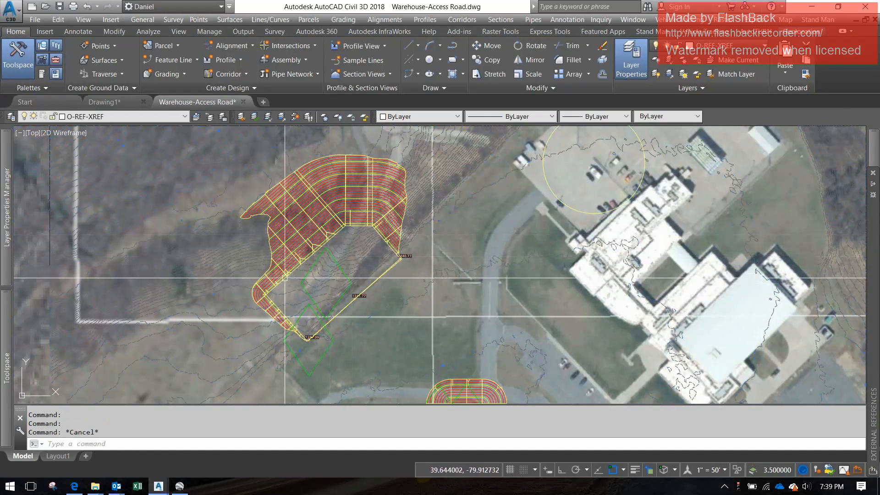
- Highlight the existing ground surface to compare its extent with the imagery, clear the selection, and return to the warehouse pad
{"action": "scroll", "coordinate": [457, 322], "scroll_direction": "down", "scroll_amount": 2}
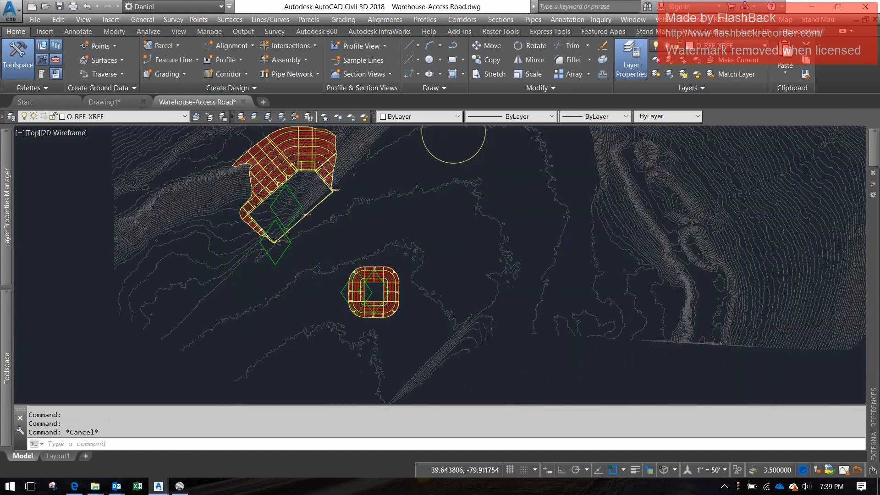
{"action": "left_click", "coordinate": [515, 250]}
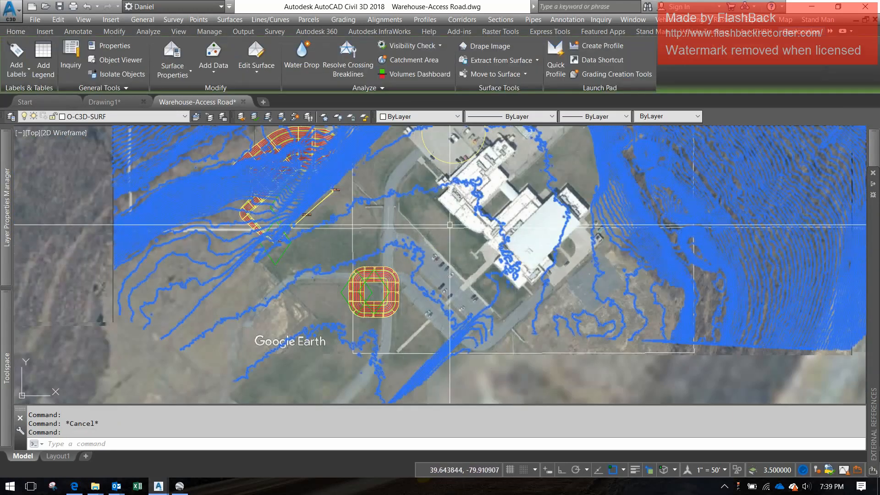
{"action": "middle_click_drag", "start_coordinate": [343, 290], "coordinate": [447, 226]}
{"action": "scroll", "coordinate": [407, 281], "scroll_direction": "down", "scroll_amount": 4}
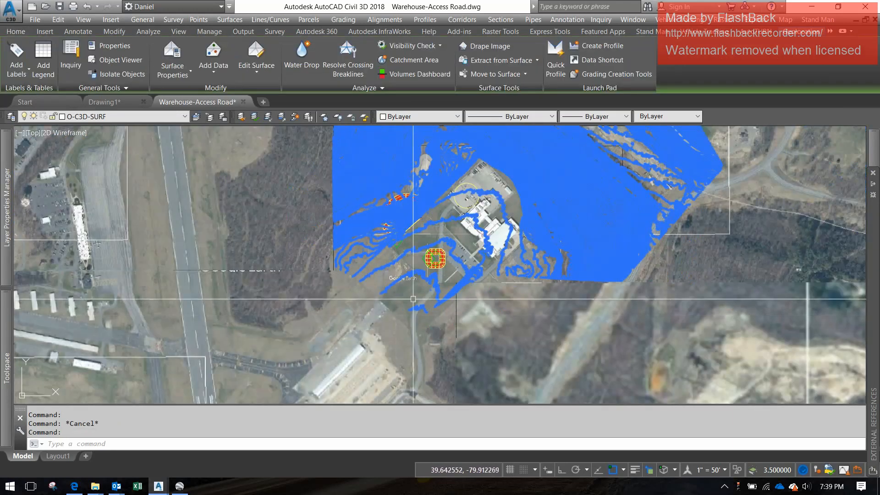
{"action": "scroll", "coordinate": [411, 256], "scroll_direction": "up", "scroll_amount": 4}
{"action": "key", "text": "Escape"}
{"action": "middle_click_drag", "start_coordinate": [393, 192], "coordinate": [404, 296]}
{"action": "scroll", "coordinate": [447, 250], "scroll_direction": "up", "scroll_amount": 2}
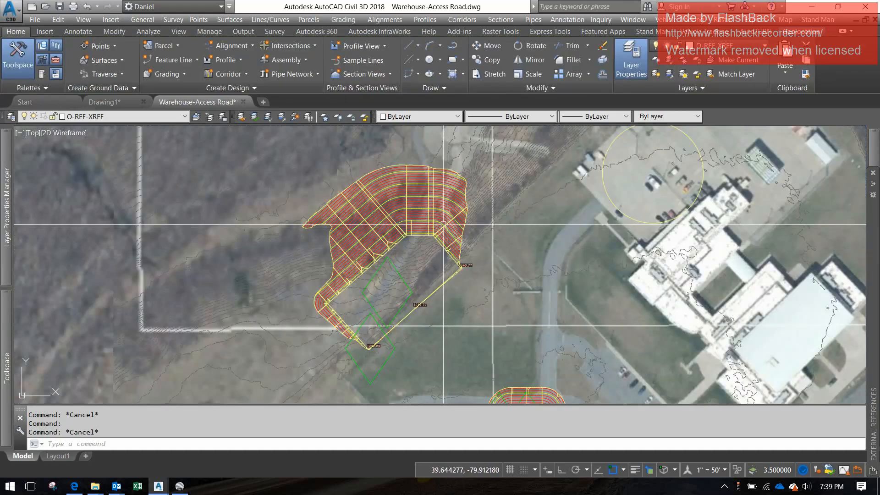
{"action": "middle_click_drag", "start_coordinate": [444, 225], "coordinate": [402, 288]}
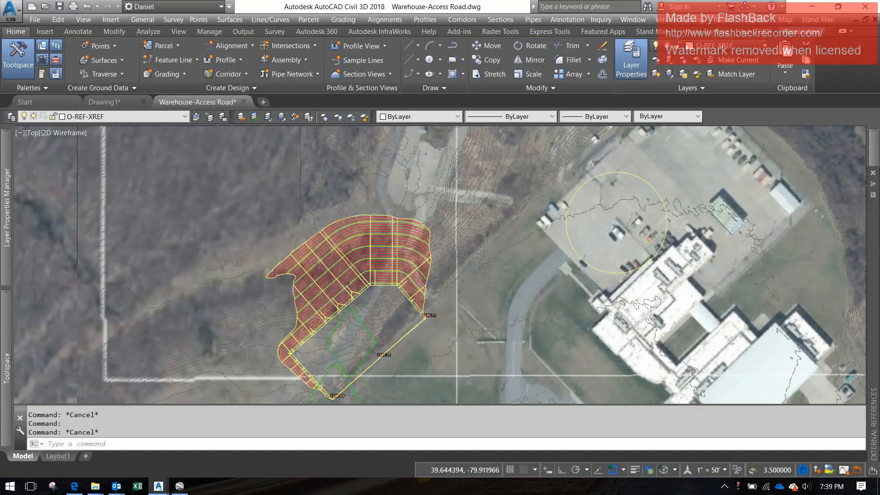
- Inspect the finished grading surface of the warehouse pad and basin in 3D with the Object Viewer, and close the viewer
{"action": "scroll", "coordinate": [455, 251], "scroll_direction": "down", "scroll_amount": 2}
{"action": "middle_click_drag", "start_coordinate": [477, 231], "coordinate": [351, 322]}
{"action": "middle_click_drag", "start_coordinate": [412, 282], "coordinate": [515, 218]}
{"action": "scroll", "coordinate": [398, 323], "scroll_direction": "down", "scroll_amount": 2}
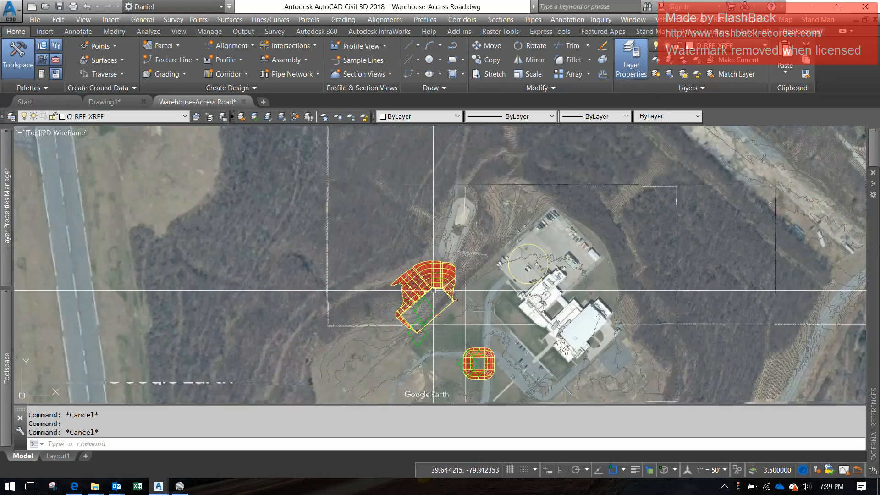
{"action": "scroll", "coordinate": [434, 292], "scroll_direction": "up", "scroll_amount": 4}
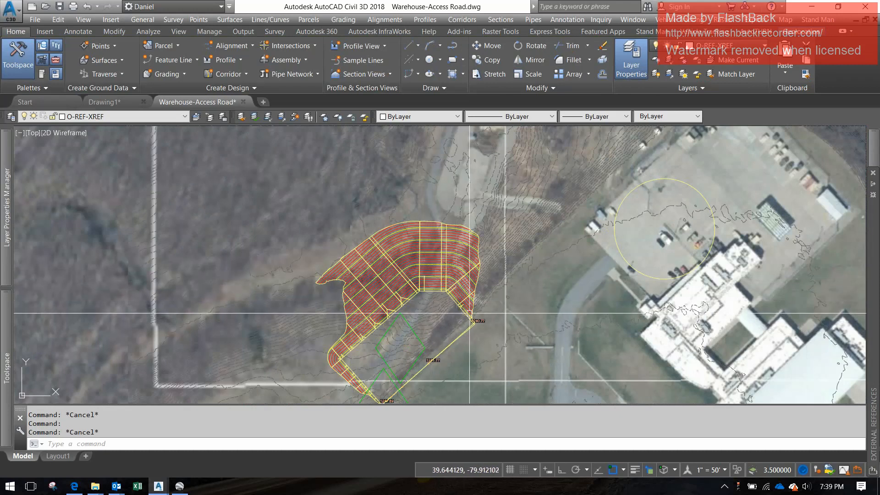
{"action": "scroll", "coordinate": [473, 314], "scroll_direction": "down", "scroll_amount": 2}
{"action": "middle_click_drag", "start_coordinate": [484, 352], "coordinate": [385, 210]}
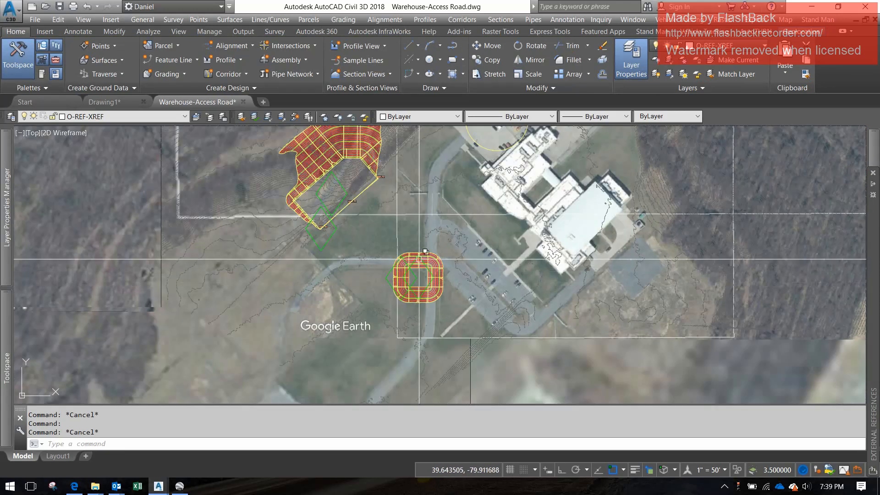
{"action": "left_click", "coordinate": [480, 212]}
{"action": "right_click", "coordinate": [494, 248]}
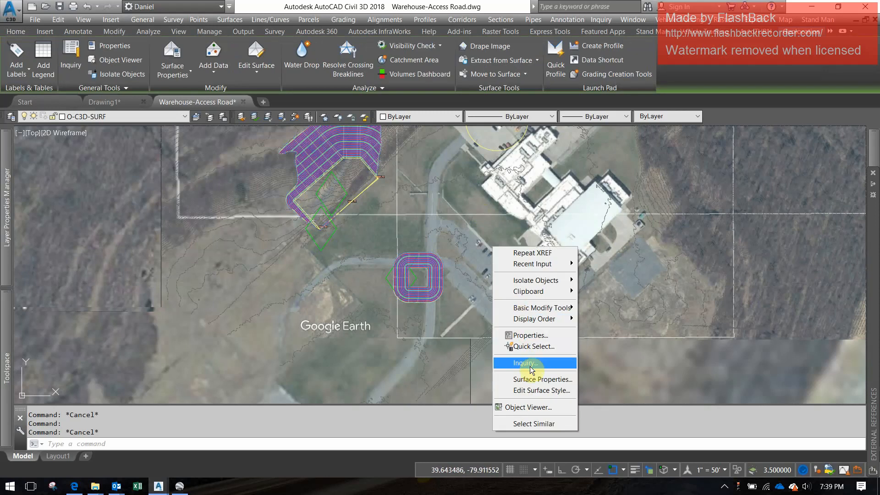
{"action": "left_click", "coordinate": [530, 408]}
{"action": "left_click_drag", "start_coordinate": [426, 335], "coordinate": [526, 252]}
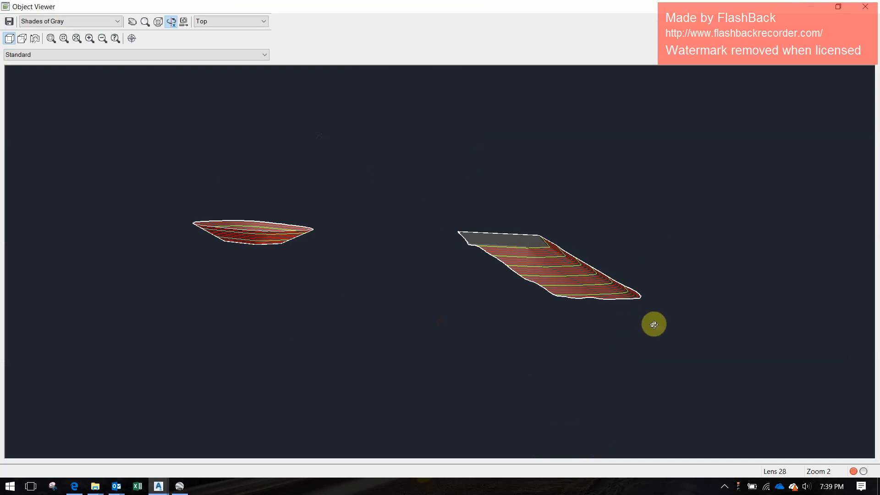
{"action": "left_click_drag", "start_coordinate": [587, 290], "coordinate": [336, 244]}
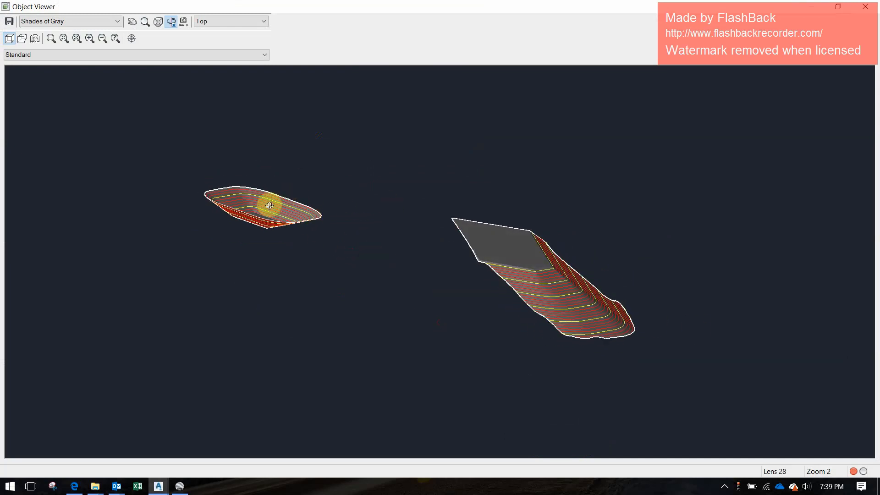
{"action": "left_click_drag", "start_coordinate": [269, 205], "coordinate": [282, 239]}
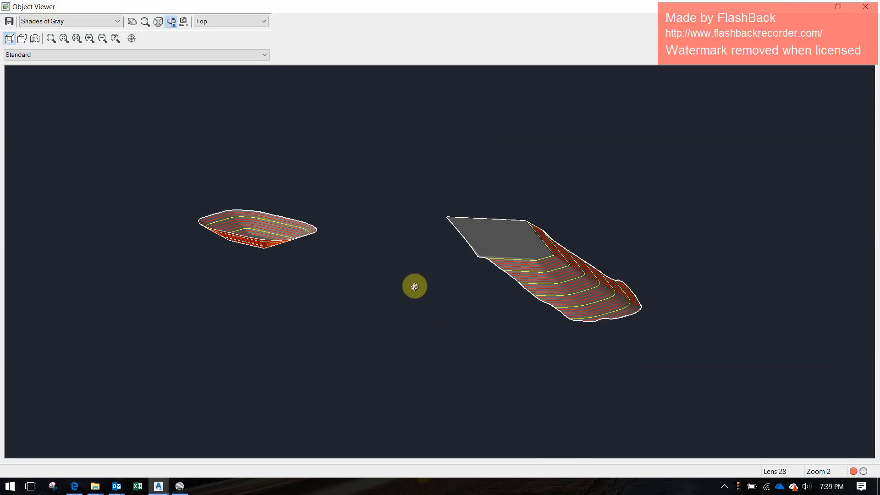
{"action": "left_click", "coordinate": [865, 6]}
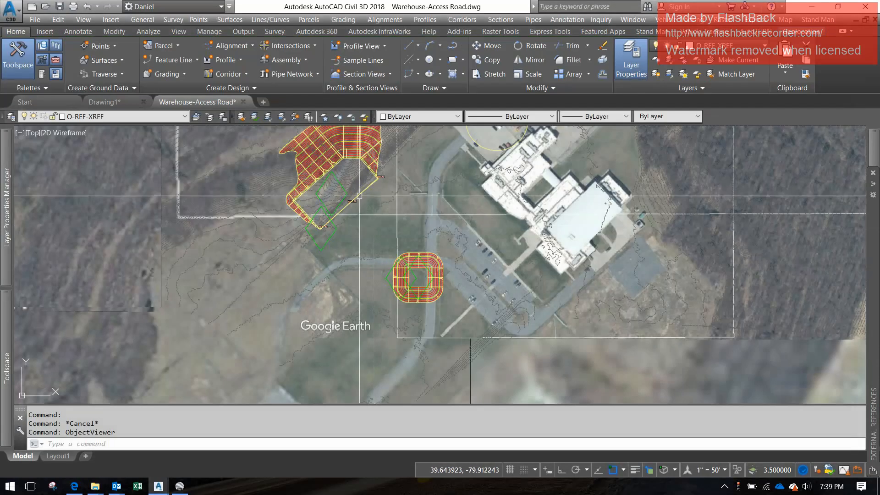
- View the existing ground and finished grading surfaces together in the Object Viewer, orbiting around the pad slopes, and close the viewer
{"action": "left_click", "coordinate": [331, 133]}
{"action": "left_click", "coordinate": [381, 175]}
{"action": "right_click", "coordinate": [331, 236]}
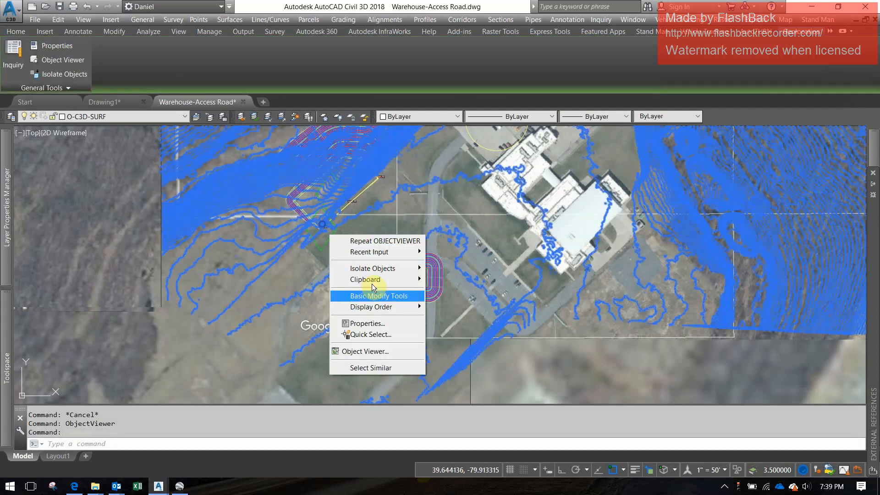
{"action": "left_click", "coordinate": [370, 352]}
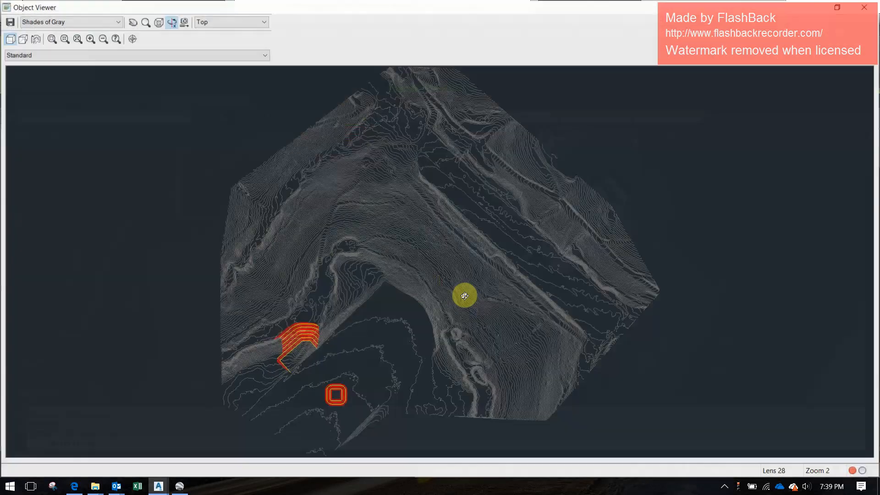
{"action": "scroll", "coordinate": [464, 295], "scroll_direction": "up", "scroll_amount": 5}
{"action": "middle_click_drag", "start_coordinate": [391, 350], "coordinate": [695, 190]}
{"action": "mouse_move", "coordinate": [592, 259]}
{"action": "left_mouse_down"}
{"action": "mouse_move", "coordinate": [751, 282]}
{"action": "mouse_move", "coordinate": [521, 291]}
{"action": "mouse_move", "coordinate": [548, 203]}
{"action": "mouse_move", "coordinate": [488, 160]}
{"action": "mouse_move", "coordinate": [695, 199]}
{"action": "mouse_move", "coordinate": [570, 212]}
{"action": "mouse_move", "coordinate": [553, 263]}
{"action": "mouse_move", "coordinate": [505, 269]}
{"action": "mouse_move", "coordinate": [477, 242]}
{"action": "mouse_move", "coordinate": [544, 188]}
{"action": "mouse_move", "coordinate": [465, 282]}
{"action": "mouse_move", "coordinate": [413, 165]}
{"action": "left_mouse_up"}
{"action": "scroll", "coordinate": [553, 263], "scroll_direction": "up", "scroll_amount": 5}
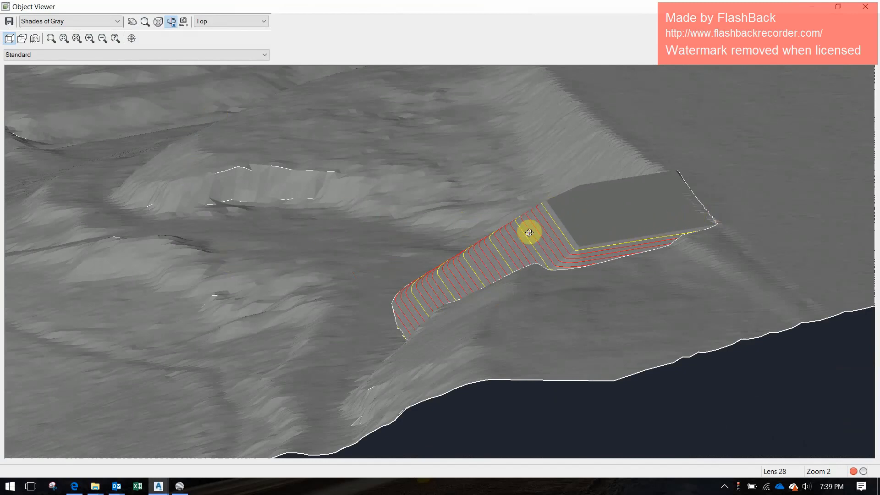
{"action": "left_click_drag", "start_coordinate": [449, 283], "coordinate": [611, 221]}
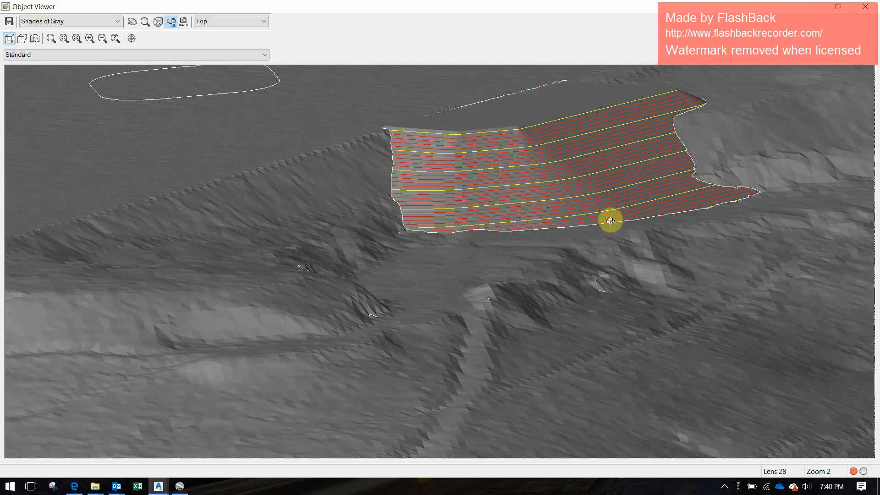
{"action": "left_click", "coordinate": [865, 6]}
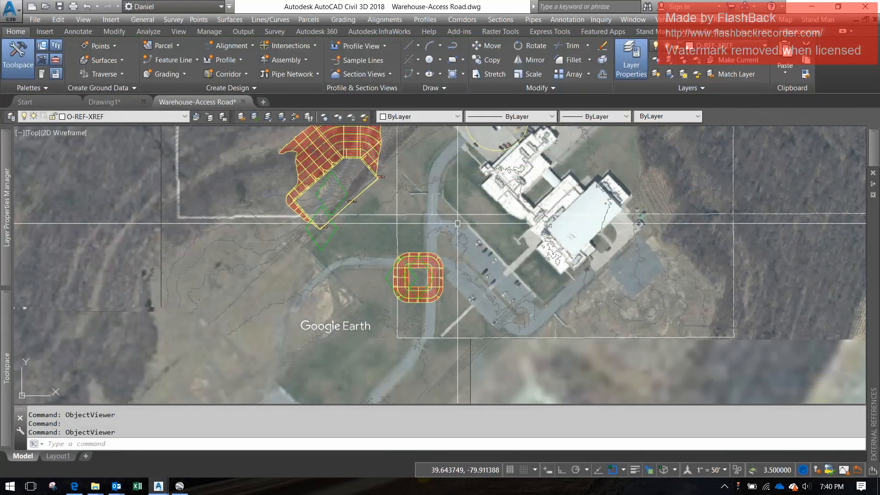
- Highlight the pad outline's feature line and the surrounding grading surface in turn to distinguish them, clearing each selection
{"action": "scroll", "coordinate": [420, 259], "scroll_direction": "down", "scroll_amount": 2}
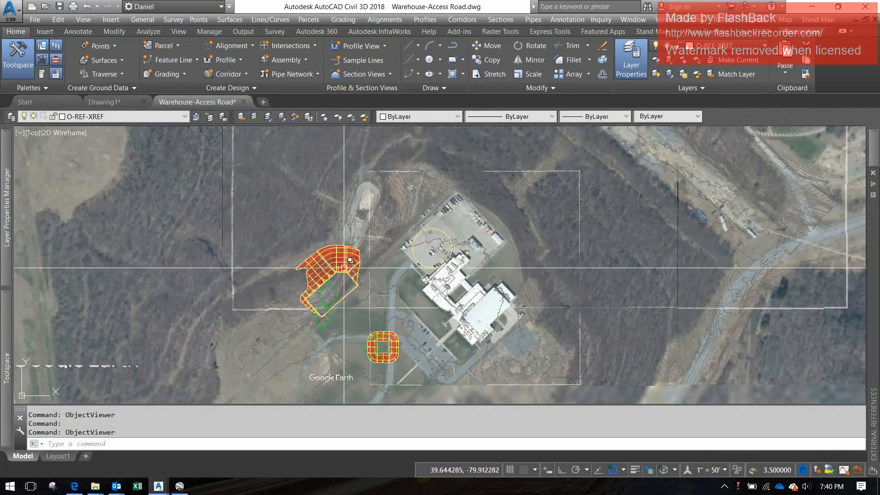
{"action": "scroll", "coordinate": [329, 272], "scroll_direction": "up", "scroll_amount": 2}
{"action": "middle_click_drag", "start_coordinate": [329, 273], "coordinate": [361, 241]}
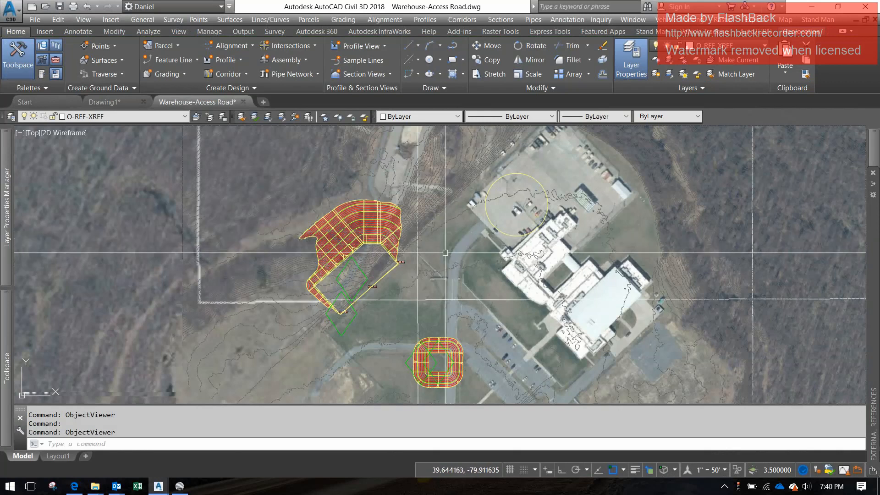
{"action": "scroll", "coordinate": [387, 255], "scroll_direction": "up", "scroll_amount": 4}
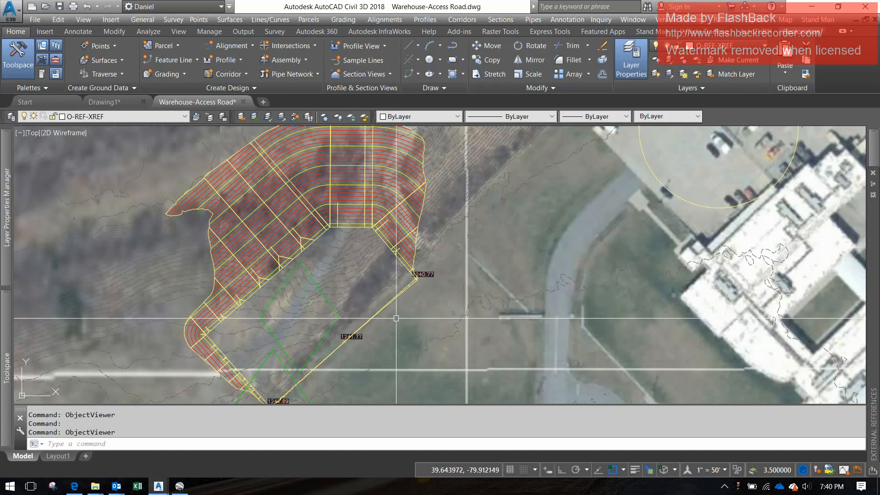
{"action": "left_click", "coordinate": [385, 245]}
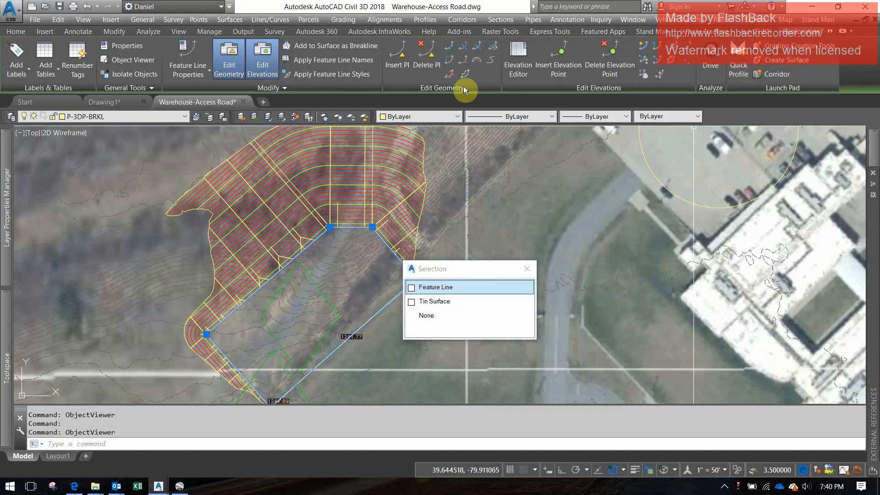
{"action": "key", "text": "Escape"}
{"action": "key", "text": "Escape"}
{"action": "key", "text": "Escape"}
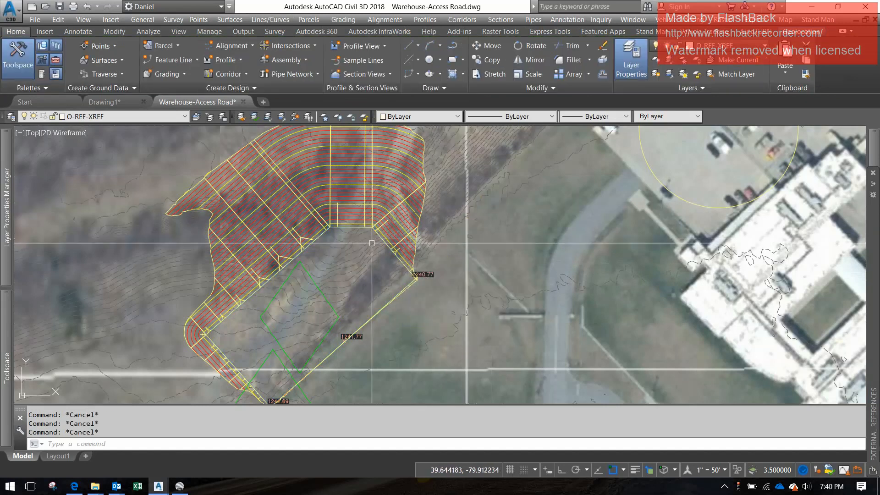
{"action": "left_click", "coordinate": [403, 232]}
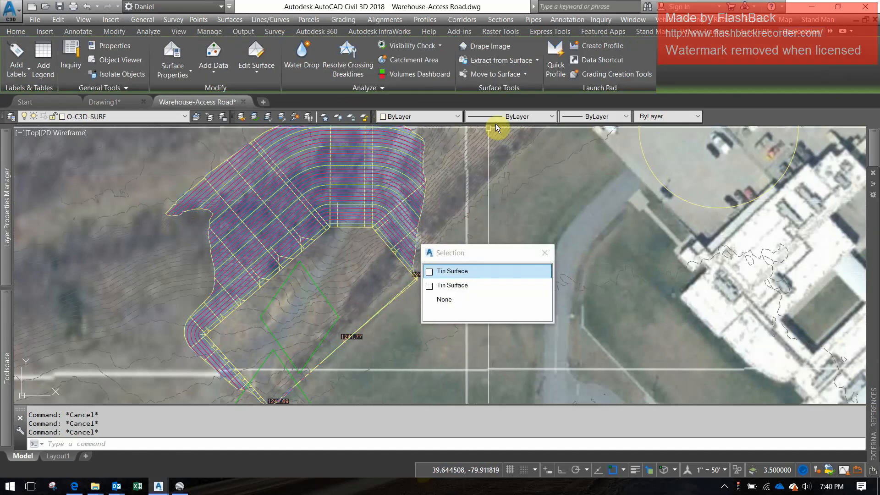
{"action": "key", "text": "Escape"}
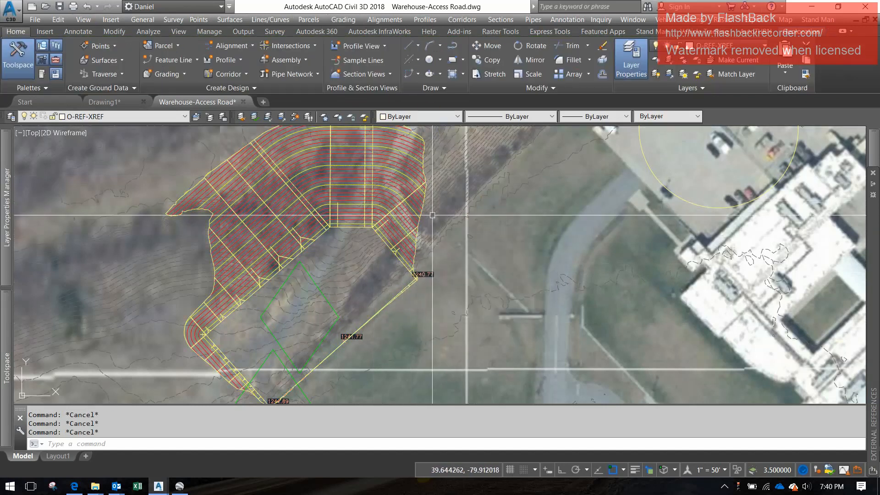
- Close the External References palette, review the pad outline feature line's properties, and clear the selection
{"action": "left_click", "coordinate": [382, 237]}
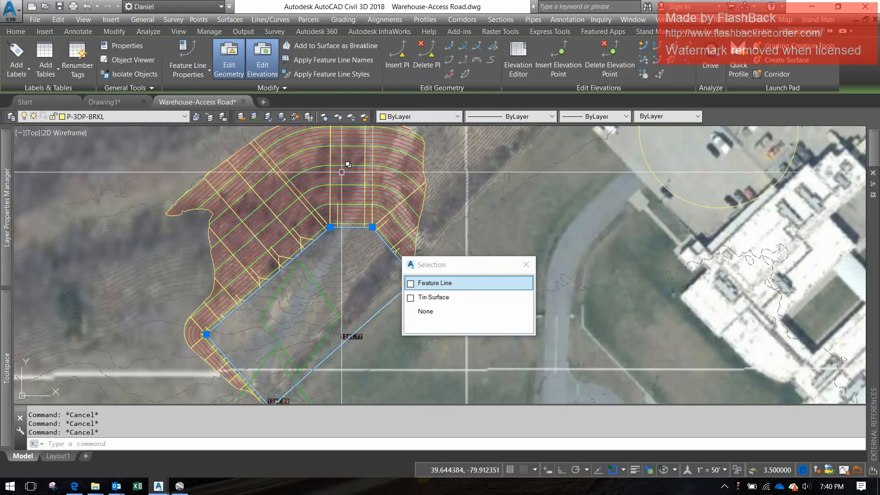
{"action": "mouse_move", "coordinate": [876, 213]}
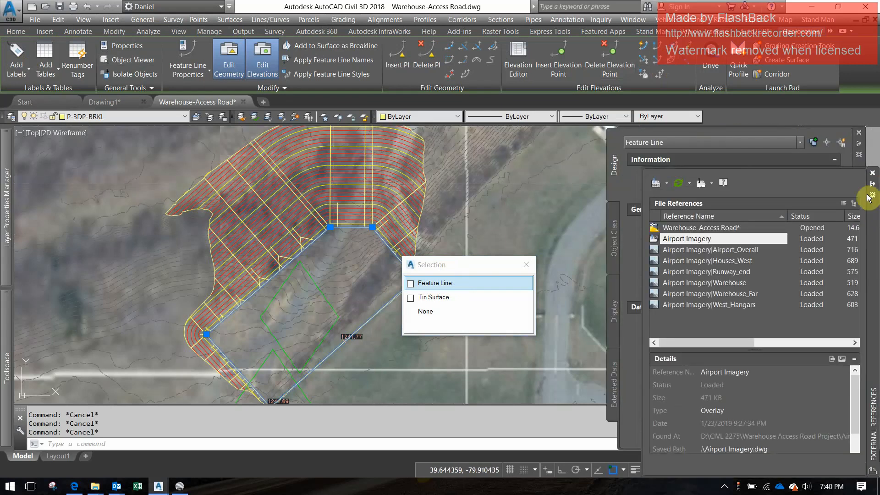
{"action": "left_click", "coordinate": [873, 173]}
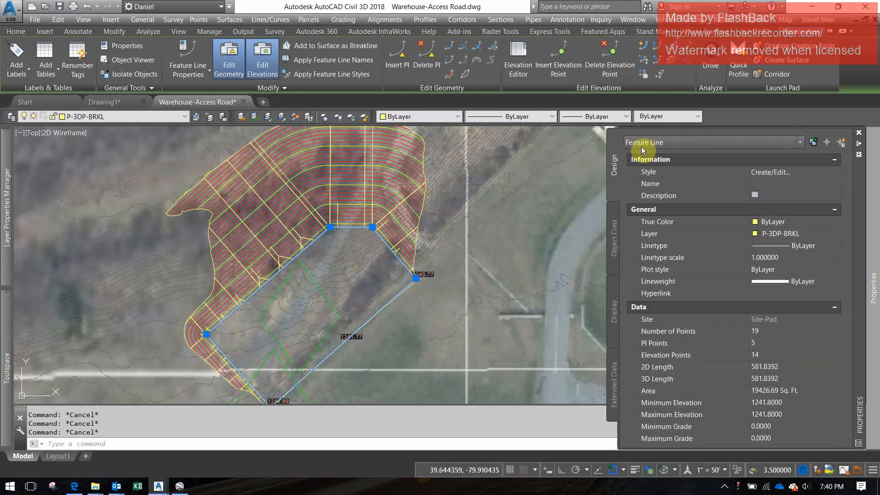
{"action": "key", "text": "Escape"}
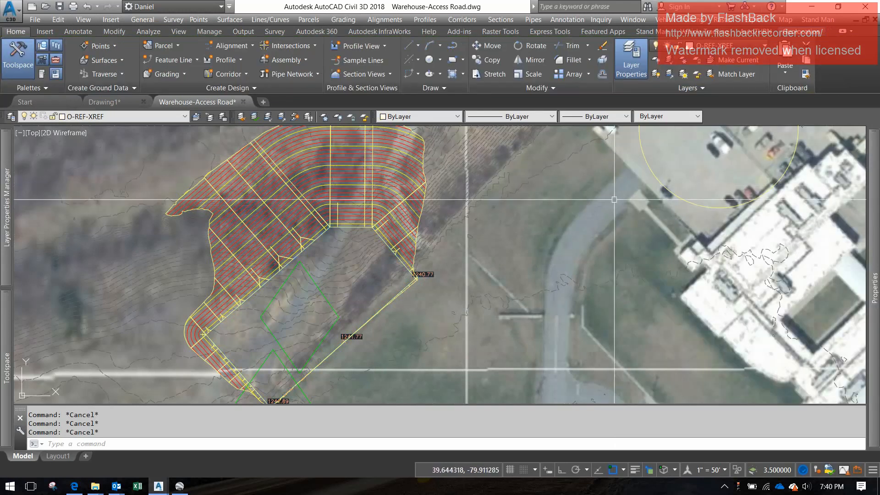
- Draw a rectangle 200 long and 100 wide on the open ground southwest of the warehouse pad
{"action": "scroll", "coordinate": [406, 223], "scroll_direction": "down", "scroll_amount": 4}
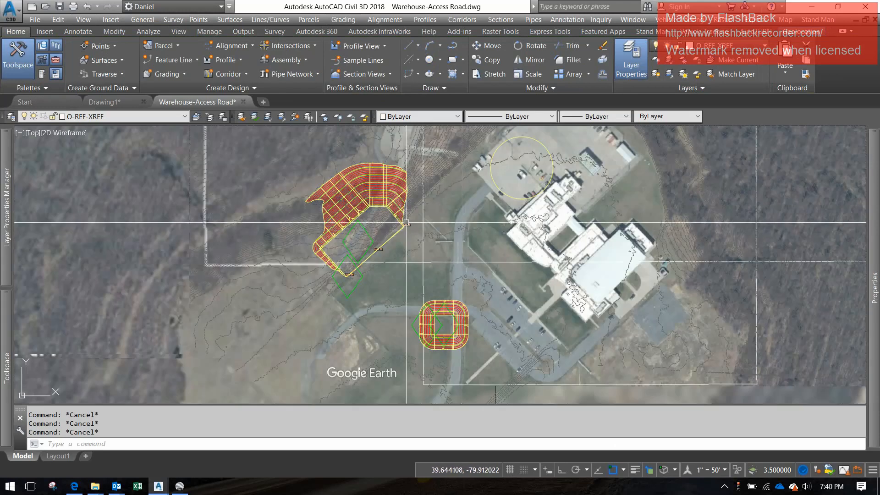
{"action": "scroll", "coordinate": [467, 237], "scroll_direction": "up", "scroll_amount": 3}
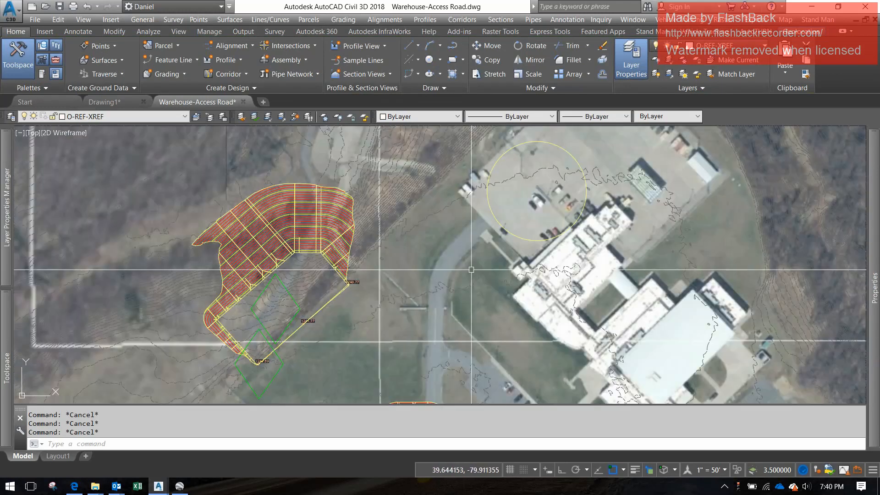
{"action": "scroll", "coordinate": [420, 257], "scroll_direction": "down", "scroll_amount": 2}
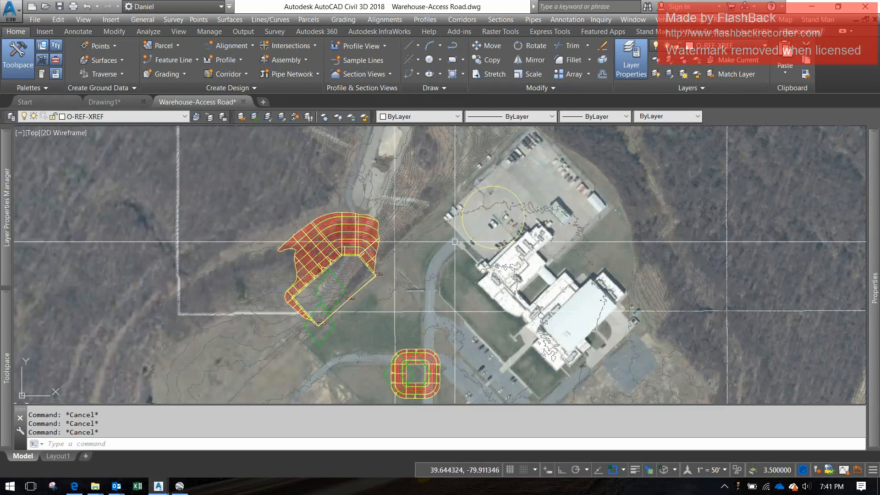
{"action": "middle_click_drag", "start_coordinate": [412, 285], "coordinate": [458, 242]}
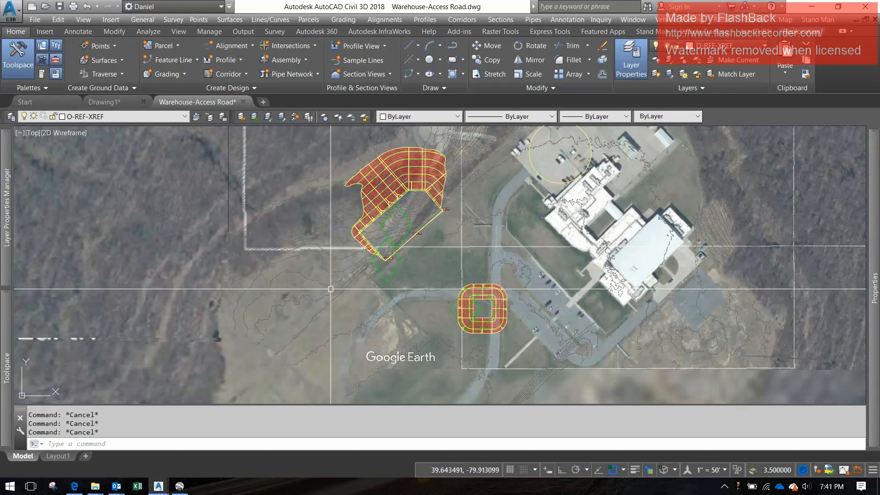
{"action": "mouse_move", "coordinate": [328, 286]}
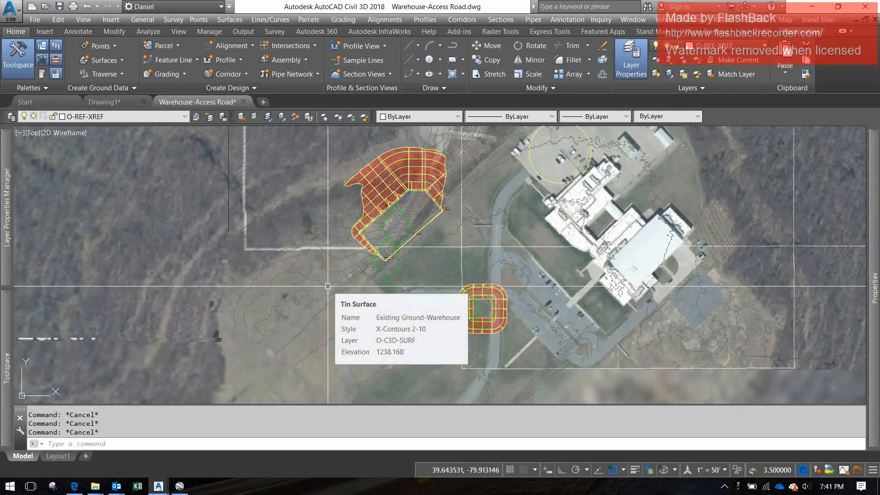
{"action": "type", "text": "r"}
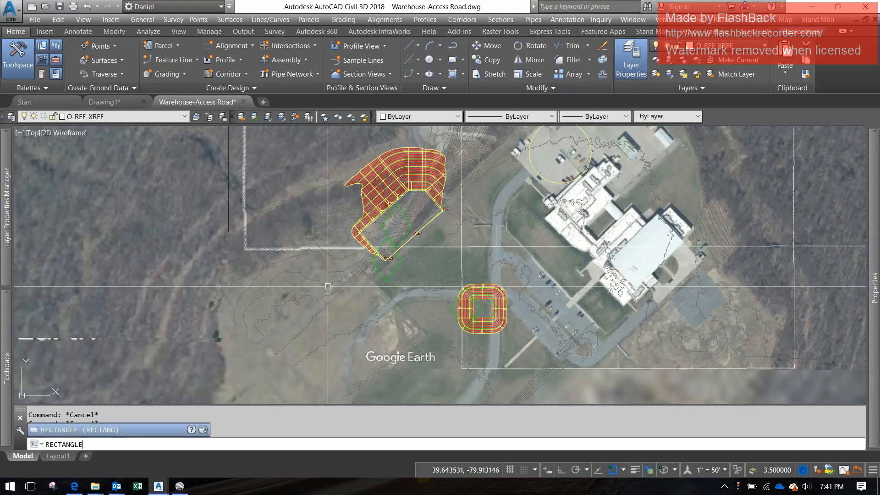
{"action": "key", "text": "Return"}
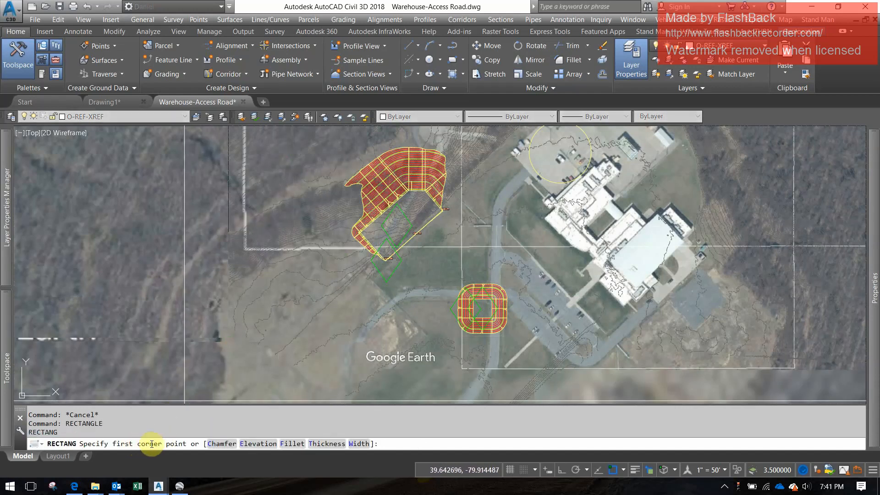
{"action": "left_click", "coordinate": [291, 326]}
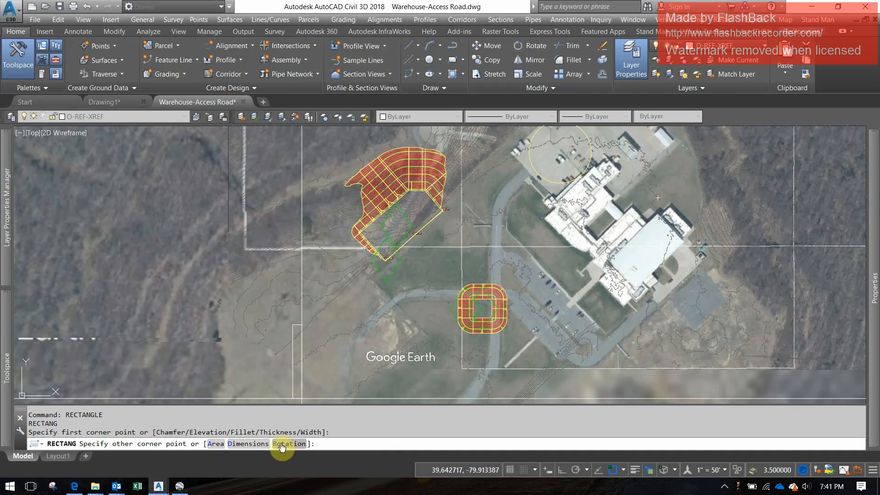
{"action": "left_click", "coordinate": [248, 444]}
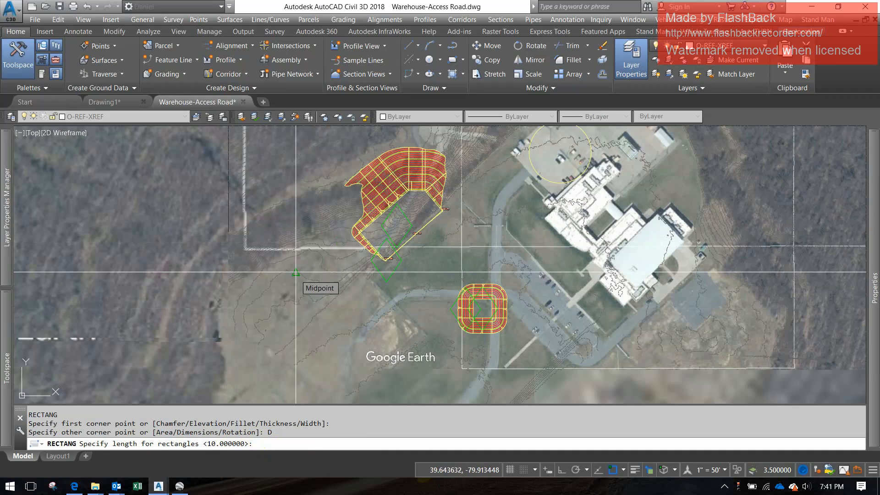
{"action": "key", "text": "Return"}
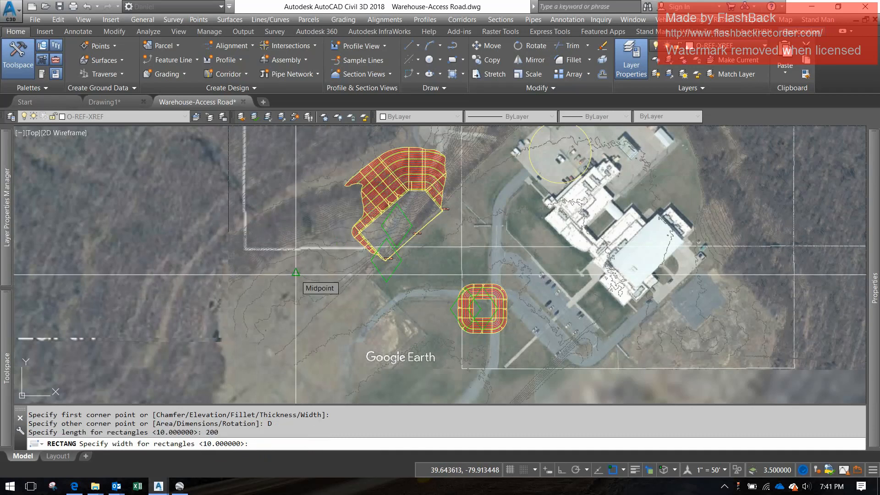
{"action": "key", "text": "Return"}
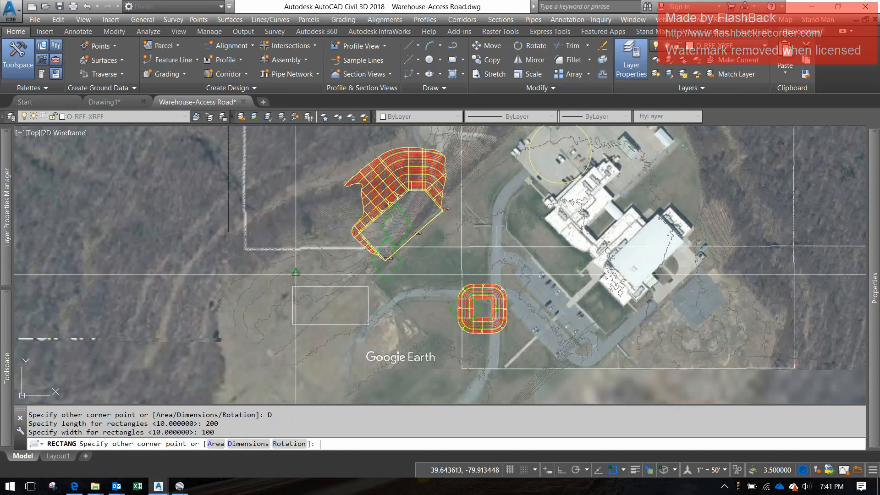
{"action": "left_click", "coordinate": [296, 275]}
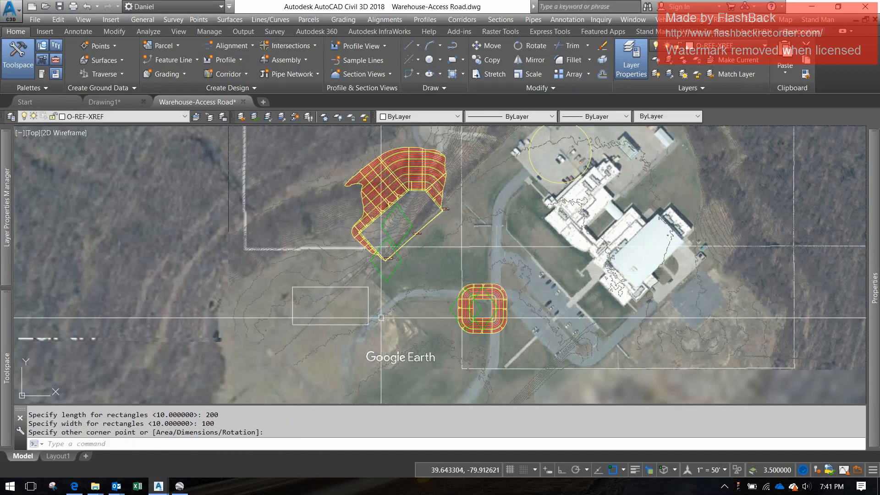
- Rotate the rectangle counterclockwise with object snap off so it runs roughly parallel to the warehouse pad's long edge
{"action": "left_click", "coordinate": [369, 297]}
{"action": "key", "text": "Escape"}
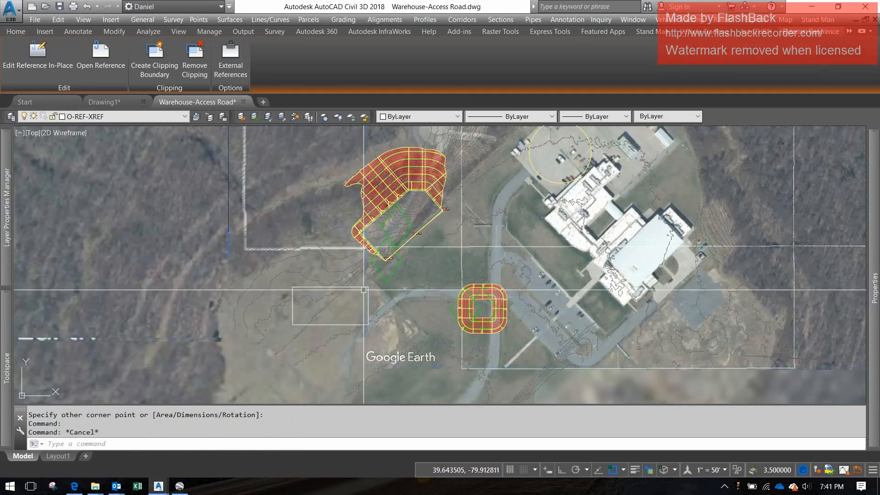
{"action": "left_click", "coordinate": [369, 296]}
{"action": "left_click", "coordinate": [438, 326]}
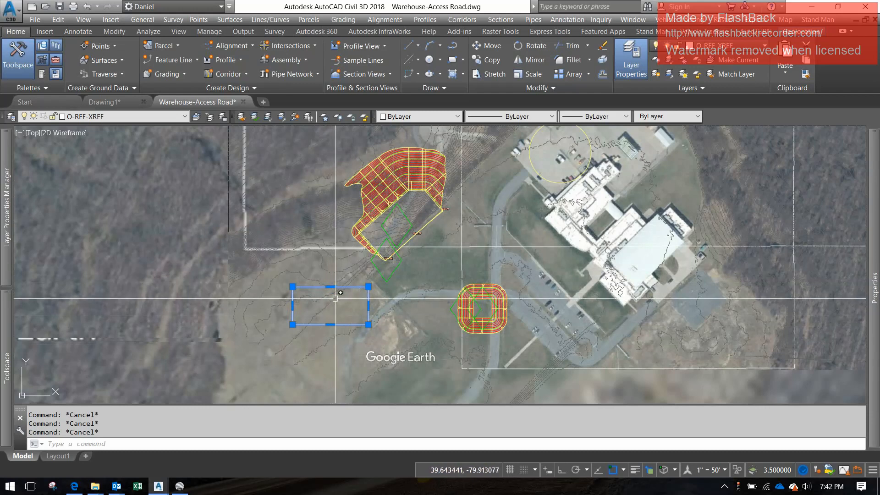
{"action": "key", "text": "Escape"}
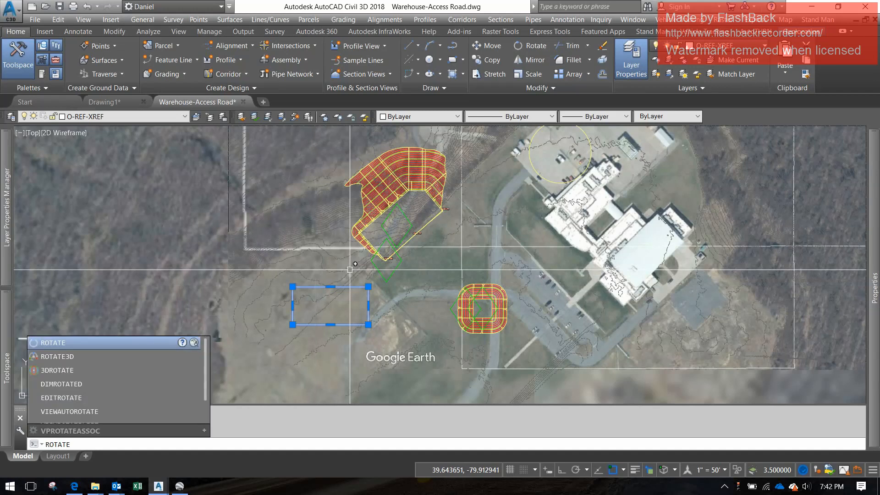
{"action": "key", "text": "Return"}
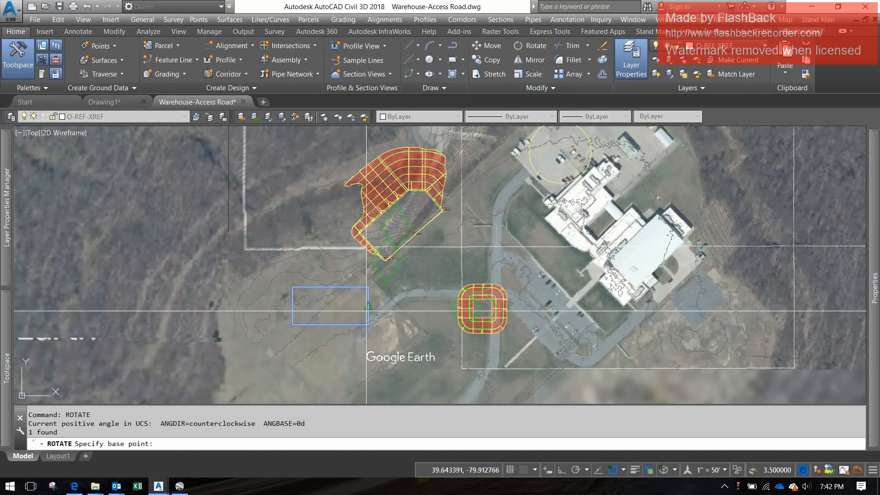
{"action": "left_click", "coordinate": [368, 306]}
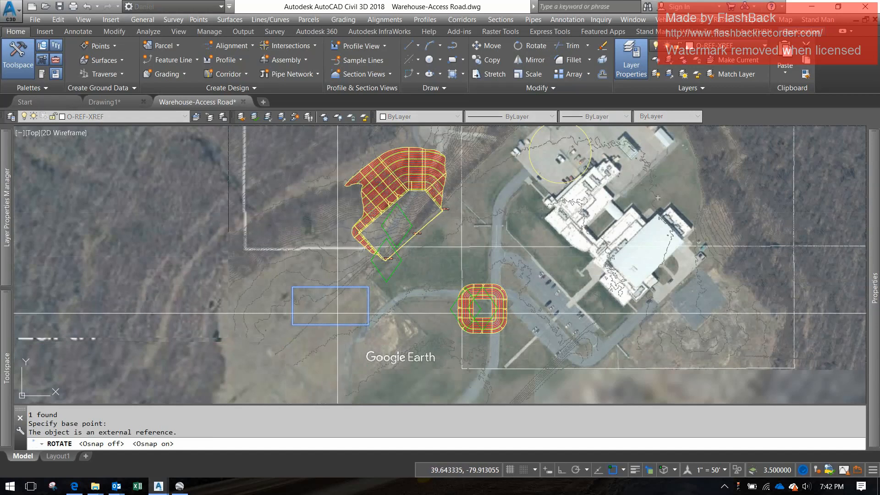
{"action": "key", "text": "F3"}
{"action": "key", "text": "F3"}
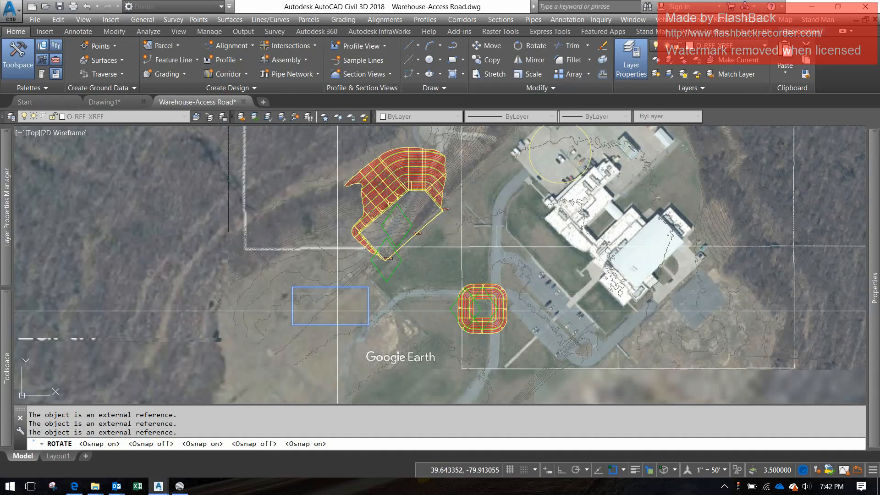
{"action": "key", "text": "F3"}
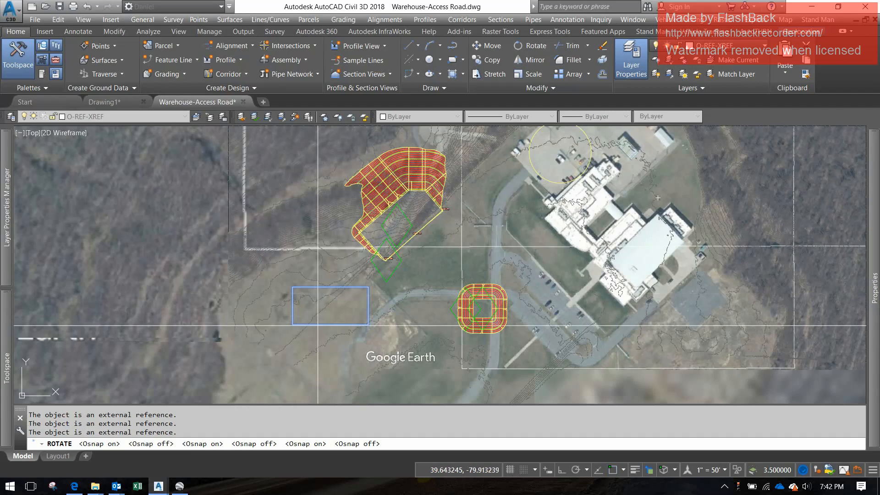
{"action": "left_click", "coordinate": [381, 264]}
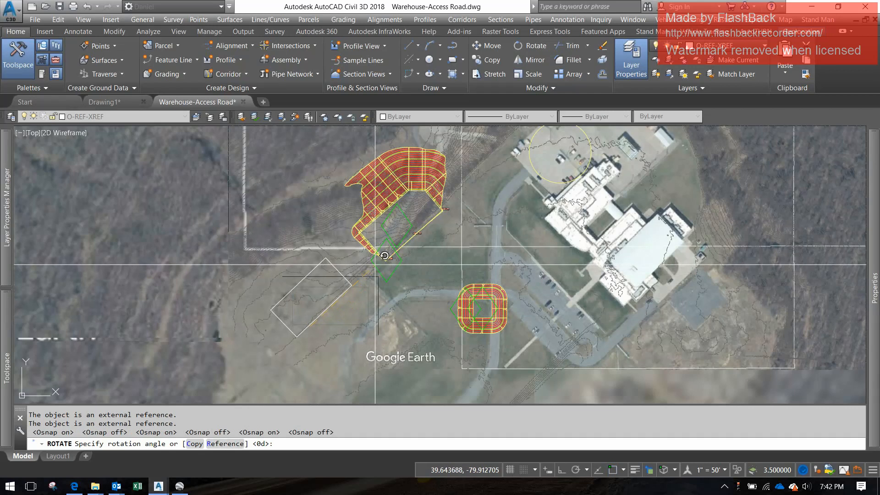
{"action": "left_click", "coordinate": [374, 264]}
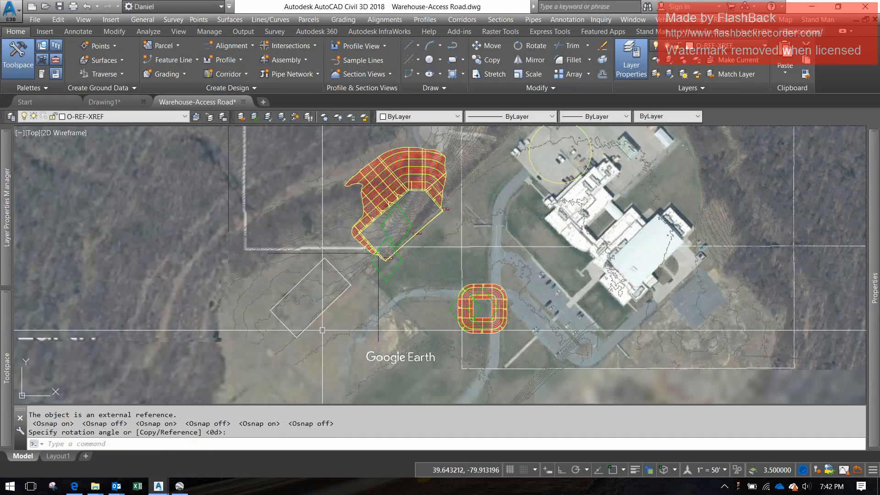
- Review the rotated rectangle's location beside the pad and highlight the existing ground surface's contours, clearing the selection
{"action": "scroll", "coordinate": [317, 332], "scroll_direction": "up", "scroll_amount": 4}
{"action": "mouse_move", "coordinate": [330, 310]}
{"action": "middle_mouse_down"}
{"action": "mouse_move", "coordinate": [373, 277]}
{"action": "mouse_move", "coordinate": [431, 255]}
{"action": "mouse_move", "coordinate": [378, 325]}
{"action": "middle_mouse_up"}
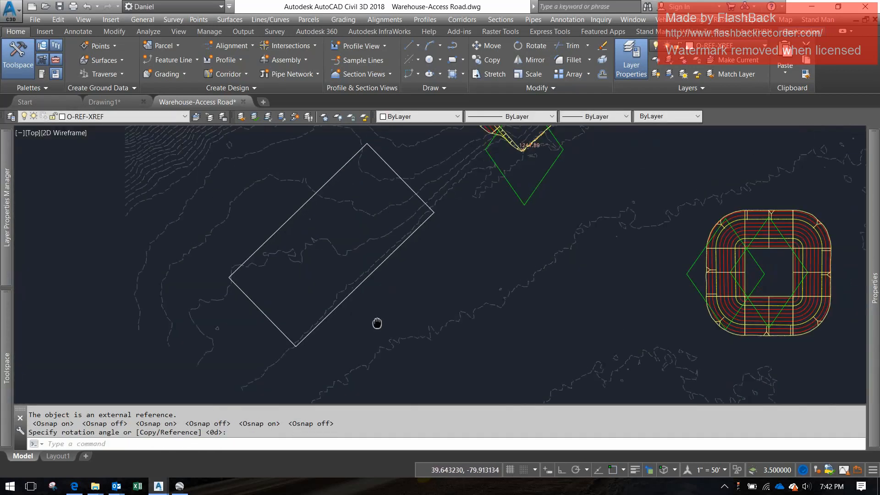
{"action": "scroll", "coordinate": [415, 286], "scroll_direction": "down", "scroll_amount": 2}
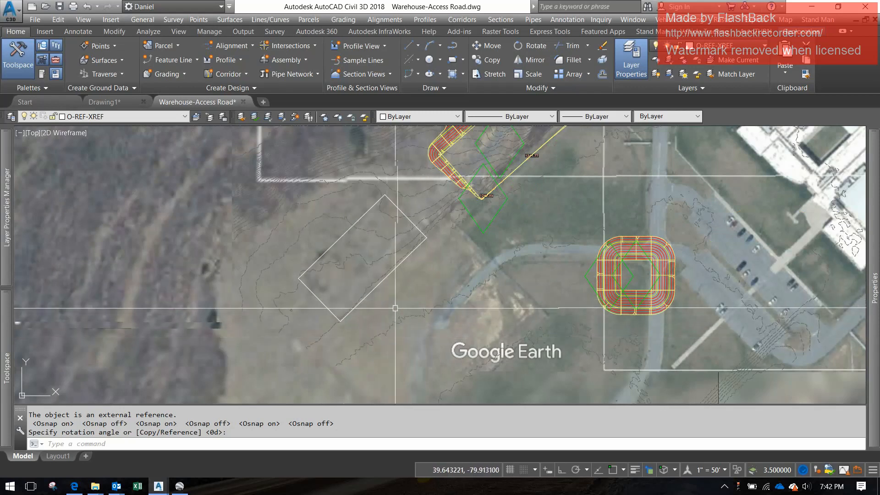
{"action": "middle_click_drag", "start_coordinate": [496, 187], "coordinate": [428, 253]}
{"action": "middle_click_drag", "start_coordinate": [509, 156], "coordinate": [374, 316]}
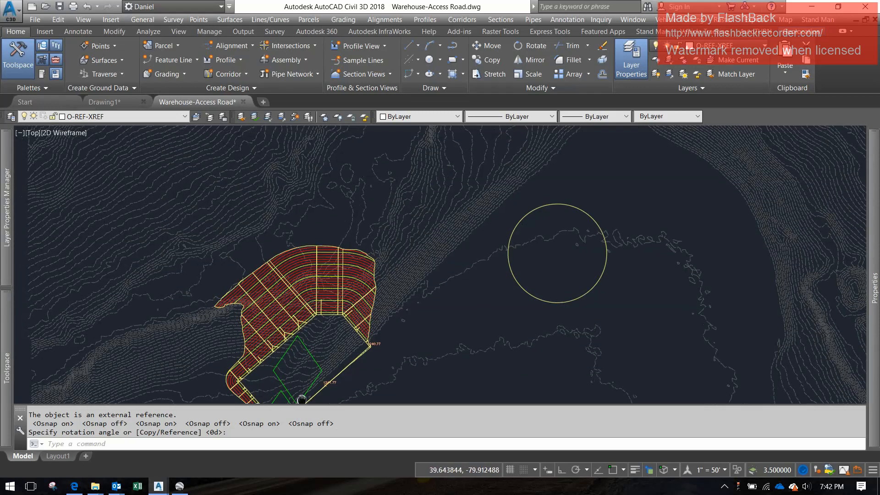
{"action": "left_click", "coordinate": [426, 243]}
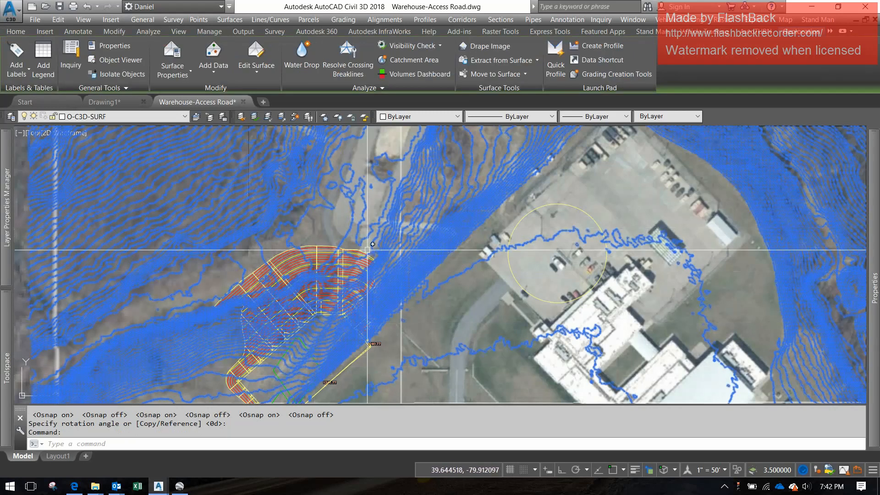
{"action": "key", "text": "Escape"}
{"action": "key", "text": "Escape"}
- Unload the Airport Imagery external reference from the drawing
{"action": "type", "text": "xr"}
{"action": "key", "text": "Return"}
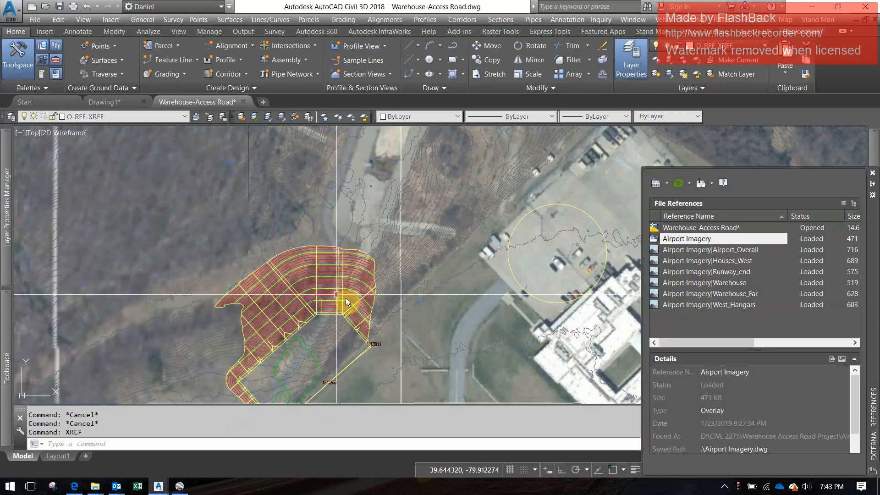
{"action": "right_click", "coordinate": [705, 242]}
{"action": "left_click", "coordinate": [727, 270]}
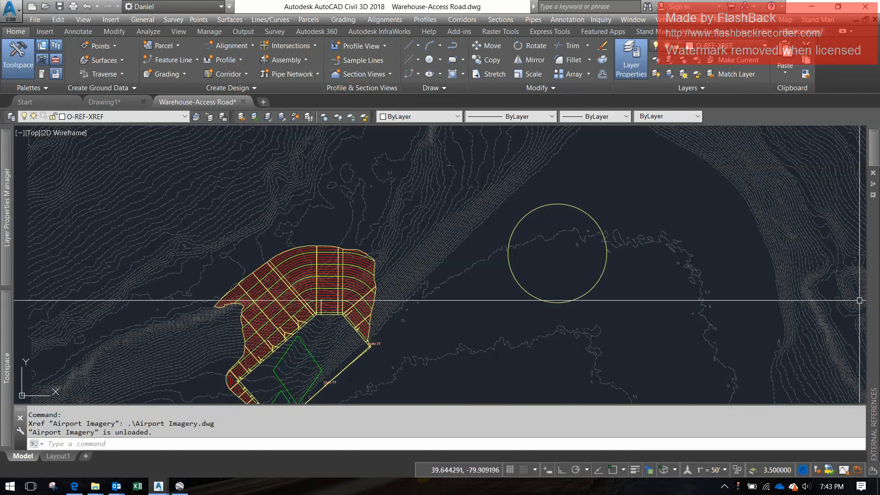
{"action": "mouse_move", "coordinate": [874, 285]}
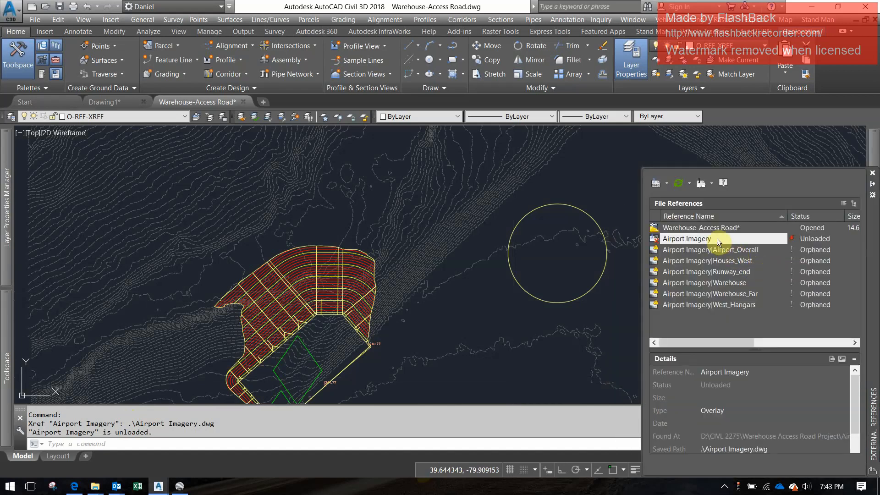
{"action": "right_click", "coordinate": [717, 238]}
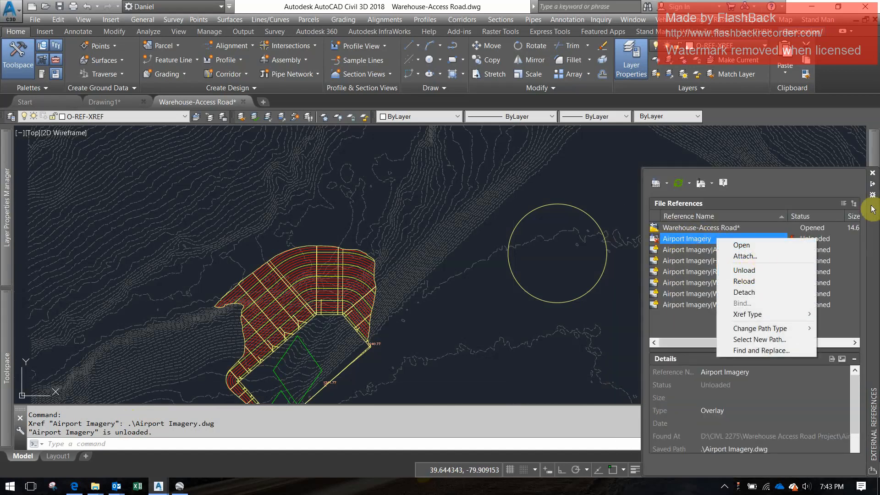
{"action": "key", "text": "Escape"}
{"action": "key", "text": "Escape"}
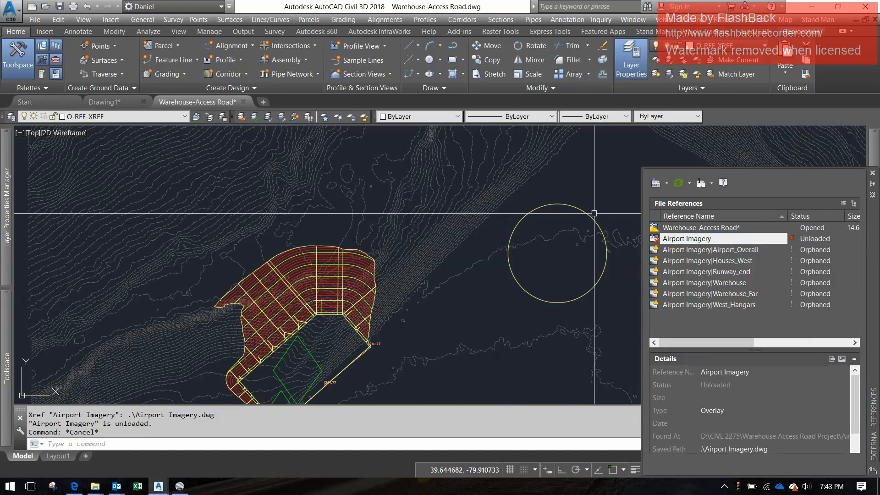
- Examine the existing ground contours north of the warehouse pad and around the pad, basin and rotated rectangle
{"action": "middle_click_drag", "start_coordinate": [595, 204], "coordinate": [465, 423]}
{"action": "left_click", "coordinate": [417, 250]}
{"action": "middle_click_drag", "start_coordinate": [312, 234], "coordinate": [449, 313]}
{"action": "key", "text": "Escape"}
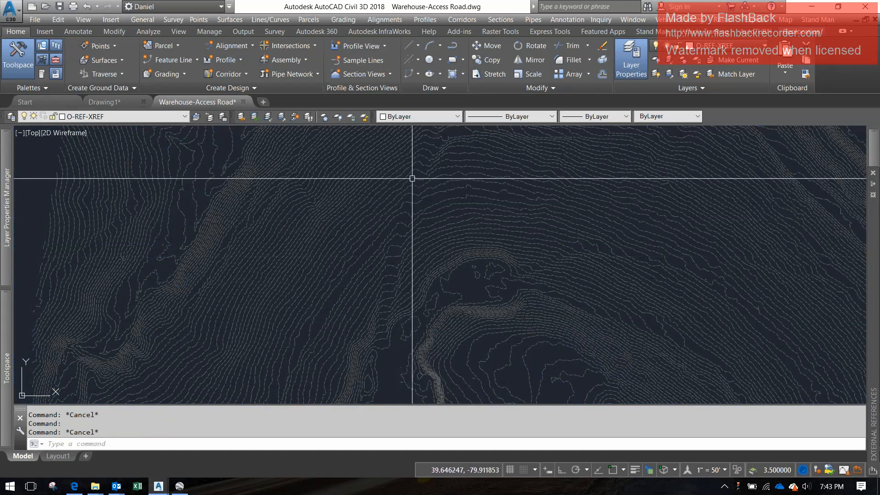
{"action": "middle_click_drag", "start_coordinate": [393, 344], "coordinate": [479, 92]}
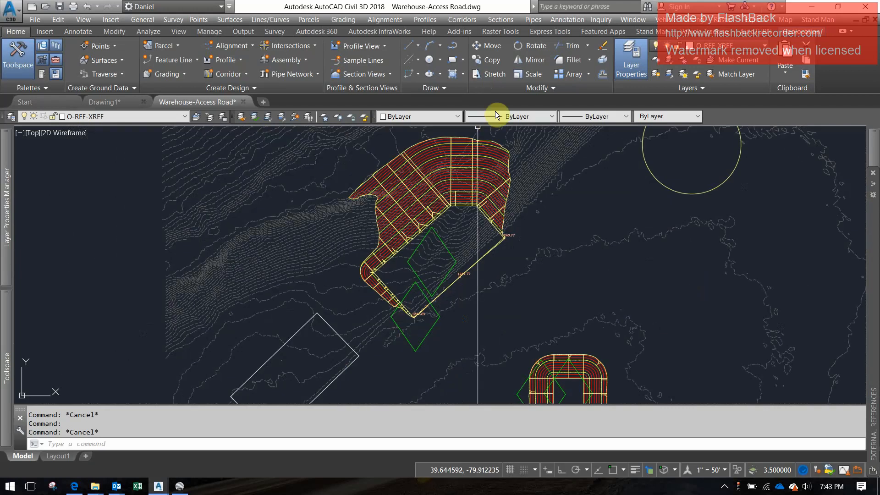
{"action": "mouse_move", "coordinate": [471, 224]}
{"action": "middle_mouse_down"}
{"action": "mouse_move", "coordinate": [418, 341]}
{"action": "mouse_move", "coordinate": [408, 396]}
{"action": "middle_mouse_up"}
{"action": "scroll", "coordinate": [431, 231], "scroll_direction": "down", "scroll_amount": 2}
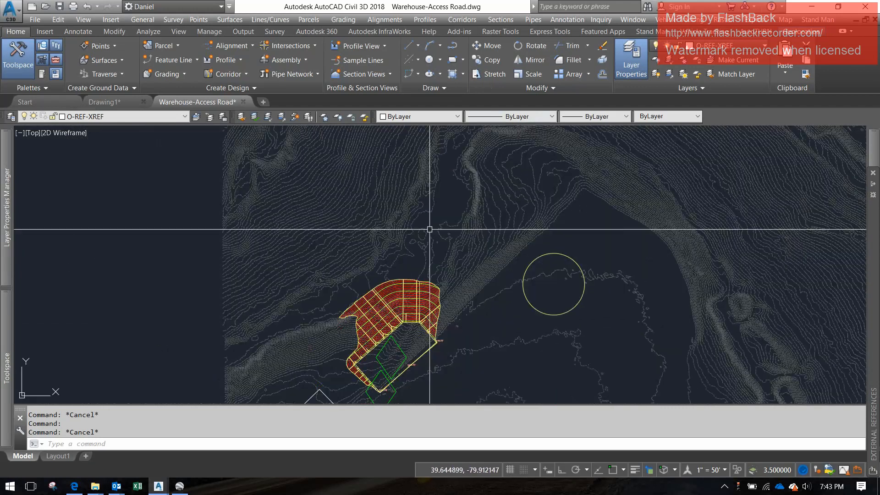
{"action": "middle_click_drag", "start_coordinate": [398, 288], "coordinate": [540, 190]}
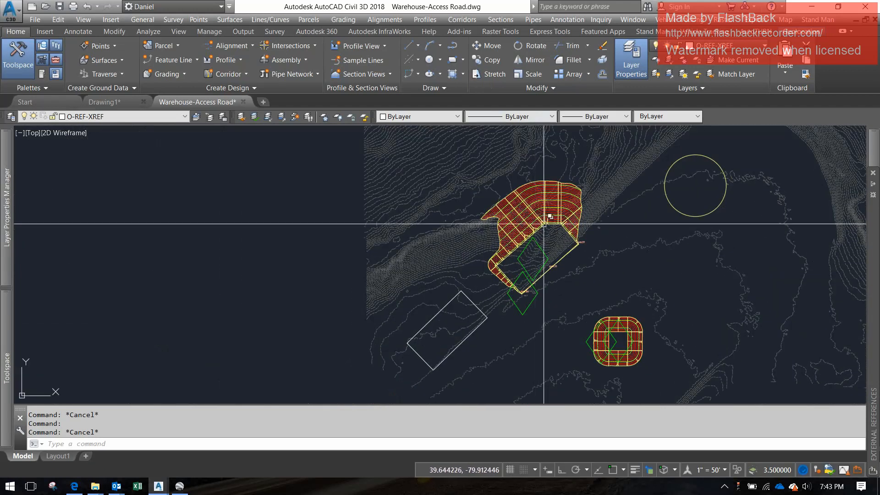
{"action": "scroll", "coordinate": [553, 218], "scroll_direction": "up", "scroll_amount": 3}
{"action": "scroll", "coordinate": [506, 305], "scroll_direction": "down", "scroll_amount": 2}
{"action": "middle_click_drag", "start_coordinate": [505, 306], "coordinate": [569, 199]}
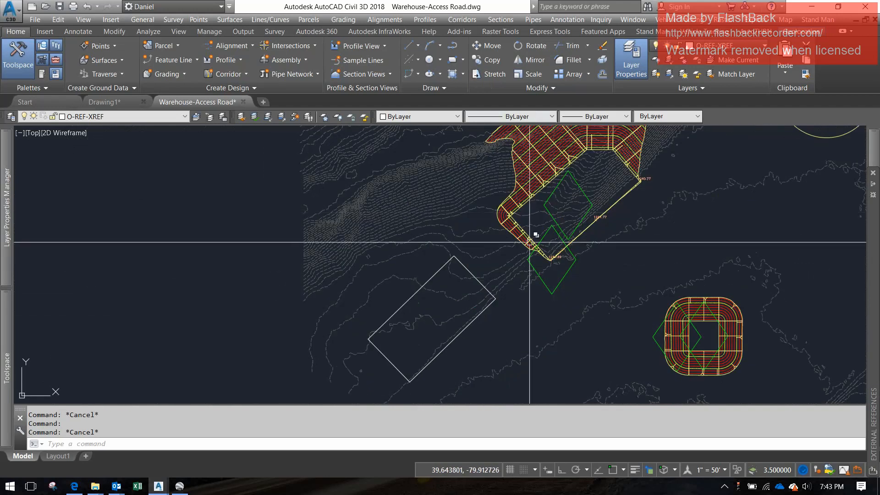
{"action": "middle_click_drag", "start_coordinate": [506, 275], "coordinate": [537, 250]}
{"action": "scroll", "coordinate": [519, 267], "scroll_direction": "up", "scroll_amount": 2}
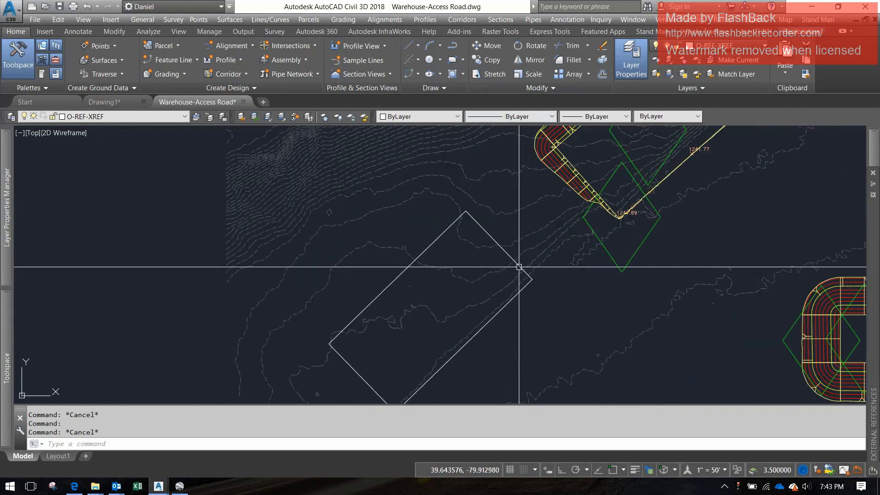
{"action": "left_click", "coordinate": [517, 267]}
{"action": "key", "text": "Return"}
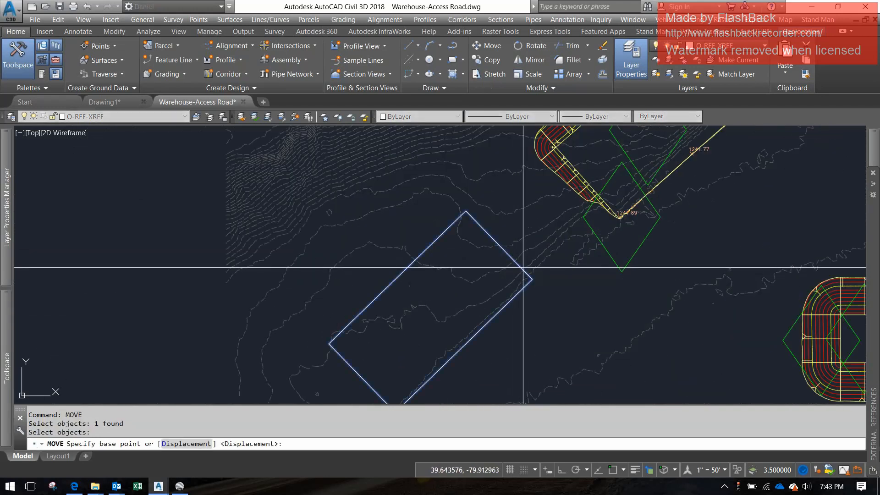
{"action": "key", "text": "Escape"}
- Move the rectangle a short distance southeast, keeping it southwest of the warehouse pad
{"action": "left_click", "coordinate": [405, 279]}
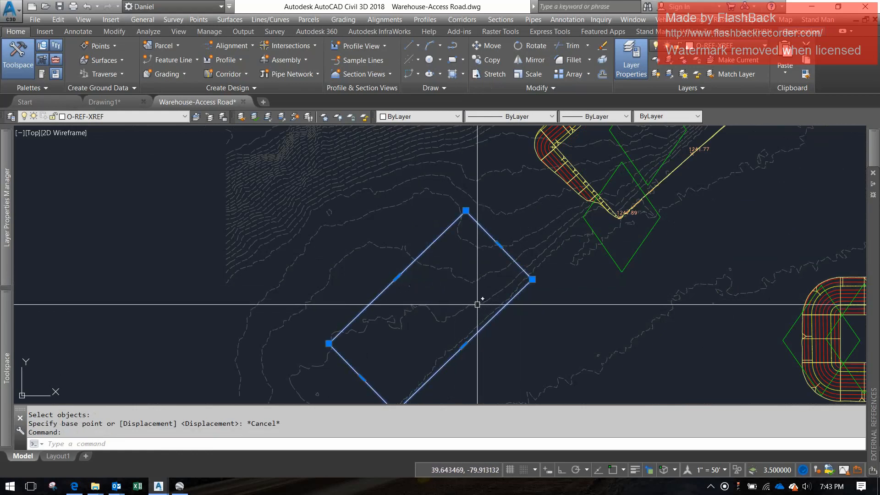
{"action": "type", "text": "move"}
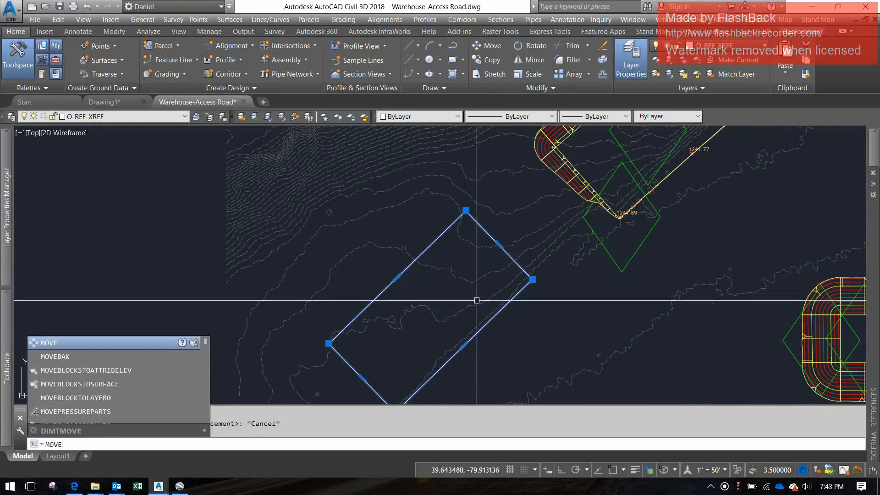
{"action": "key", "text": "Return"}
{"action": "left_click", "coordinate": [412, 314]}
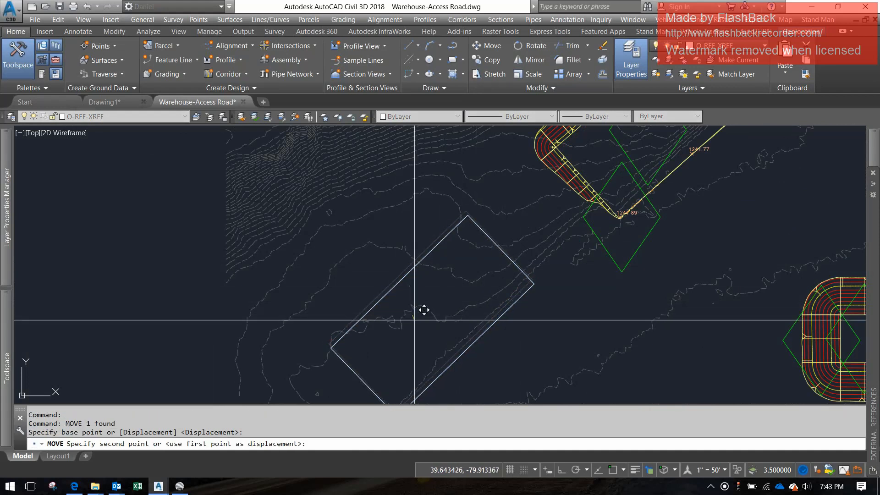
{"action": "scroll", "coordinate": [413, 332], "scroll_direction": "down", "scroll_amount": 2}
{"action": "middle_click_drag", "start_coordinate": [415, 334], "coordinate": [406, 295]}
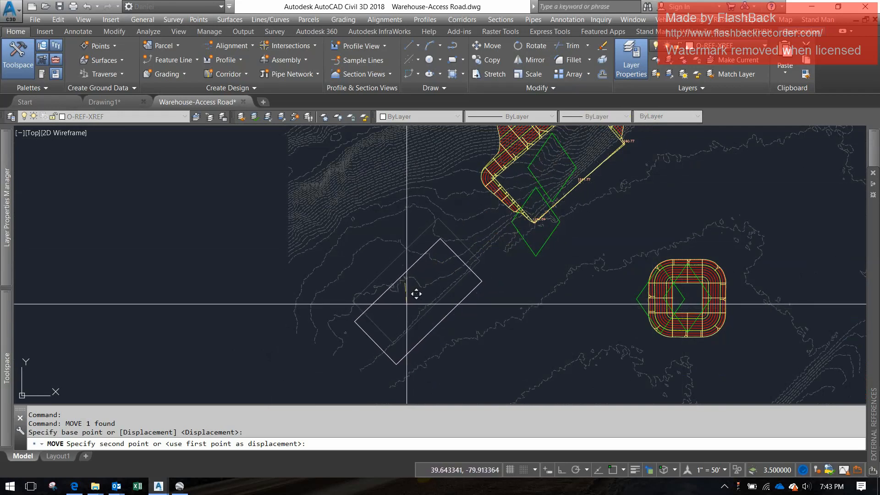
{"action": "left_click", "coordinate": [406, 305]}
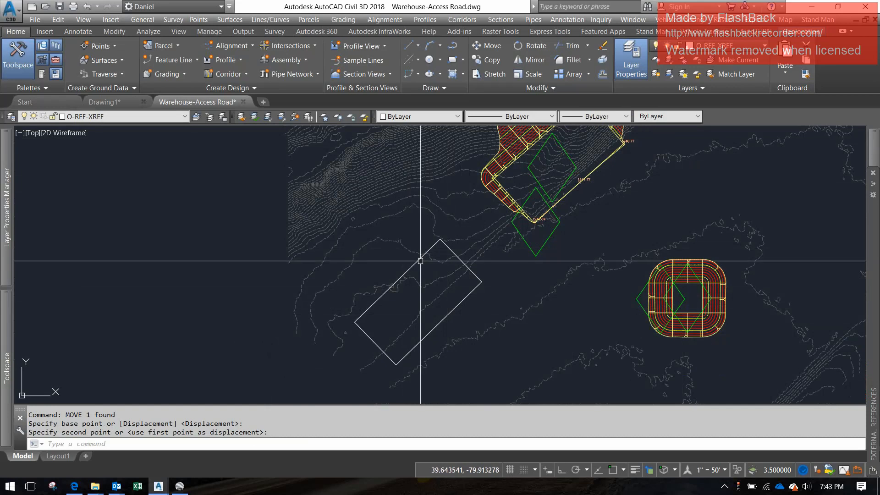
{"action": "left_click", "coordinate": [377, 301]}
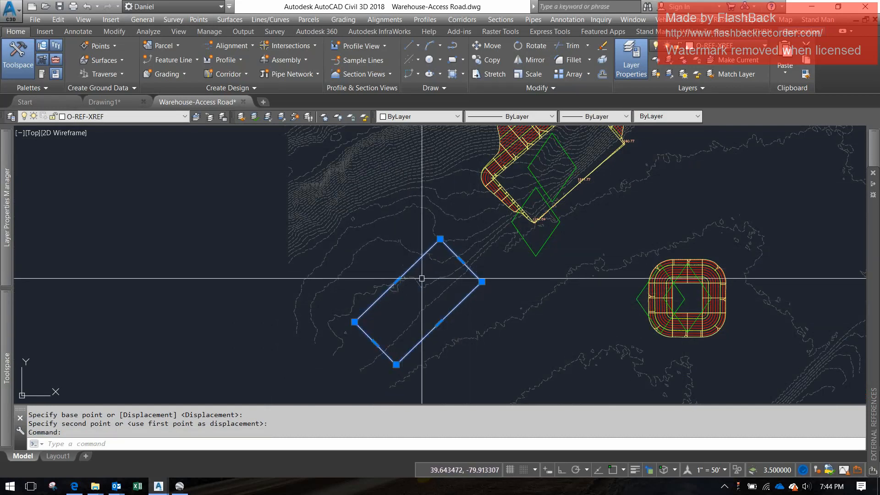
{"action": "key", "text": "Escape"}
{"action": "middle_click_drag", "start_coordinate": [462, 304], "coordinate": [402, 329]}
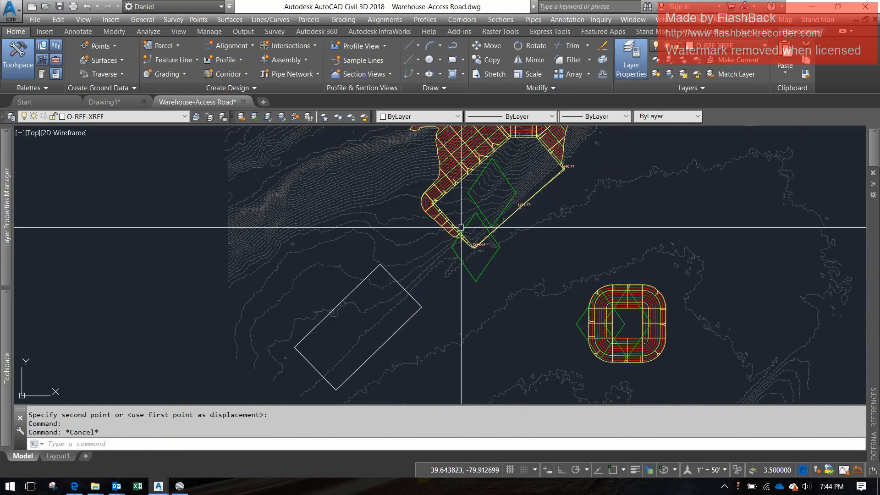
{"action": "middle_click_drag", "start_coordinate": [446, 282], "coordinate": [477, 216]}
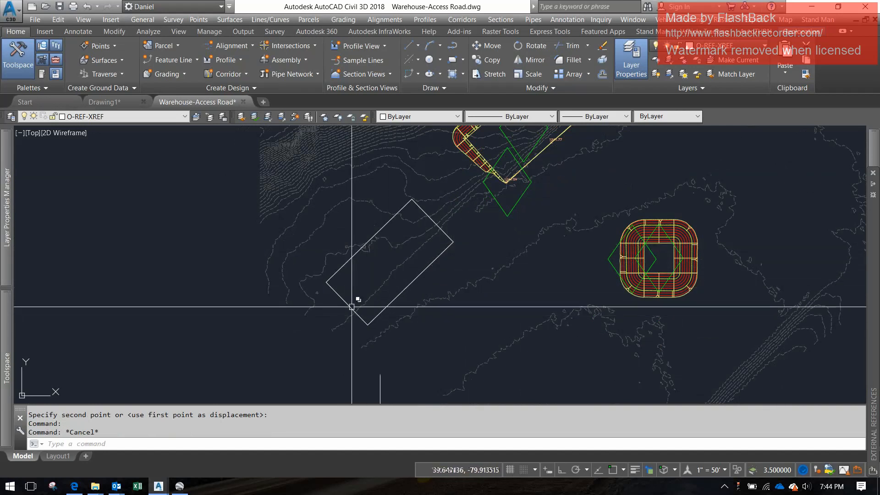
- Start creating a feature line from the rectangle, examine the available sites, and cancel without converting it
{"action": "left_click", "coordinate": [185, 54]}
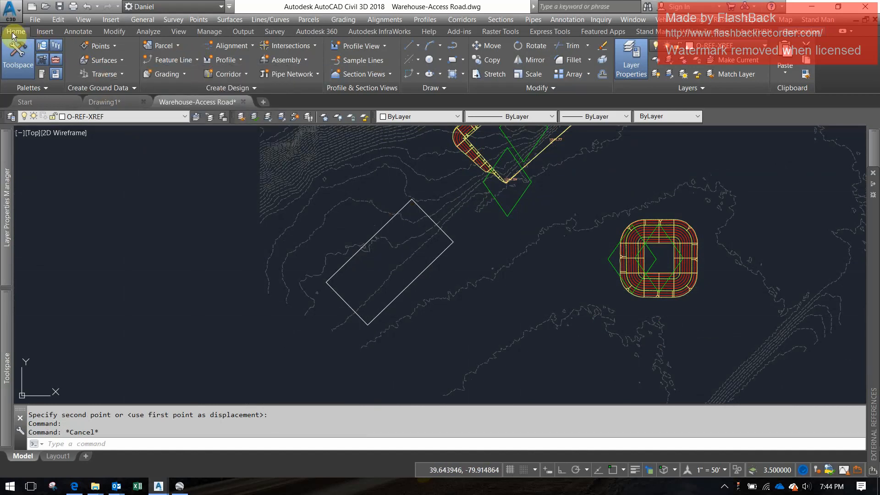
{"action": "left_click", "coordinate": [179, 60]}
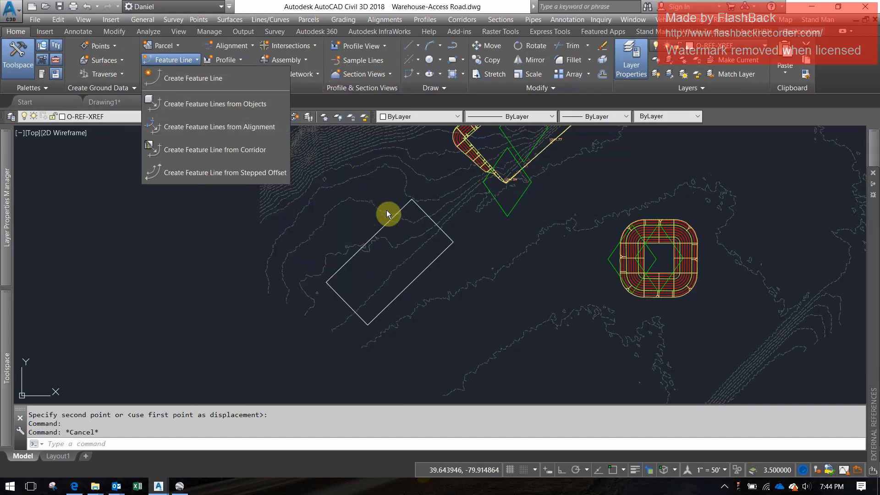
{"action": "left_click", "coordinate": [231, 103]}
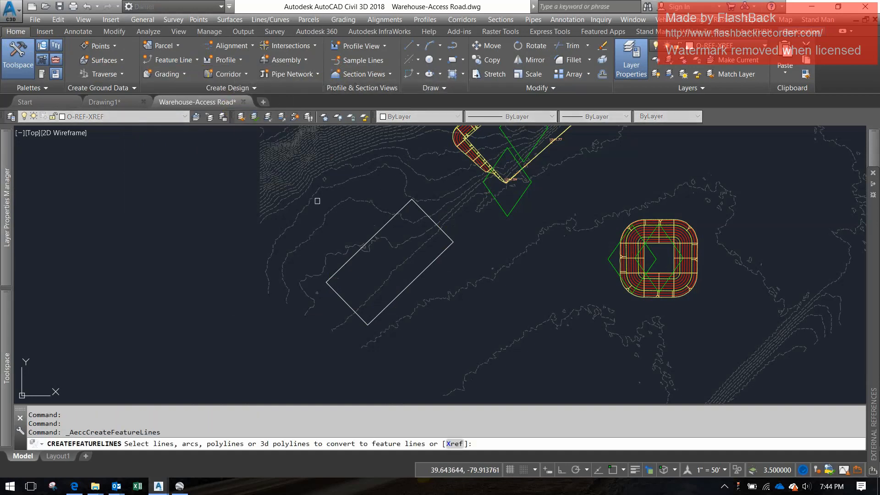
{"action": "left_click", "coordinate": [341, 270]}
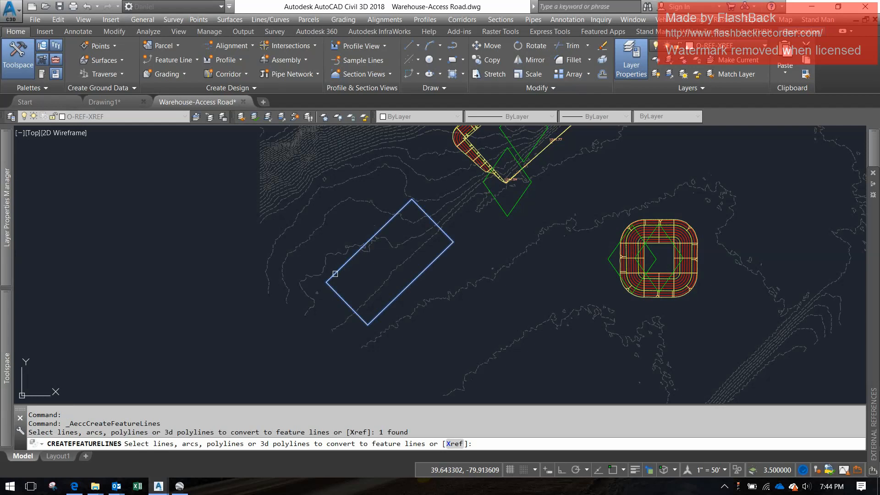
{"action": "key", "text": "Return"}
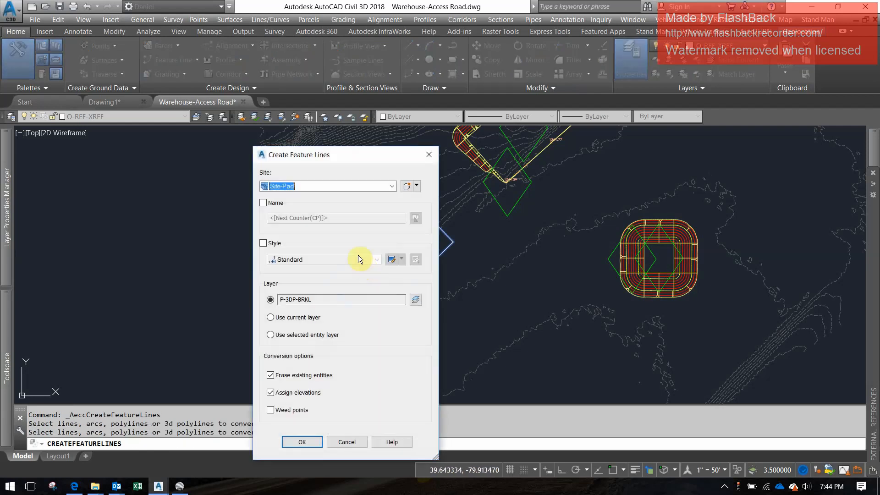
{"action": "left_click_drag", "start_coordinate": [334, 148], "coordinate": [585, 137]}
{"action": "left_click_drag", "start_coordinate": [587, 140], "coordinate": [519, 129]}
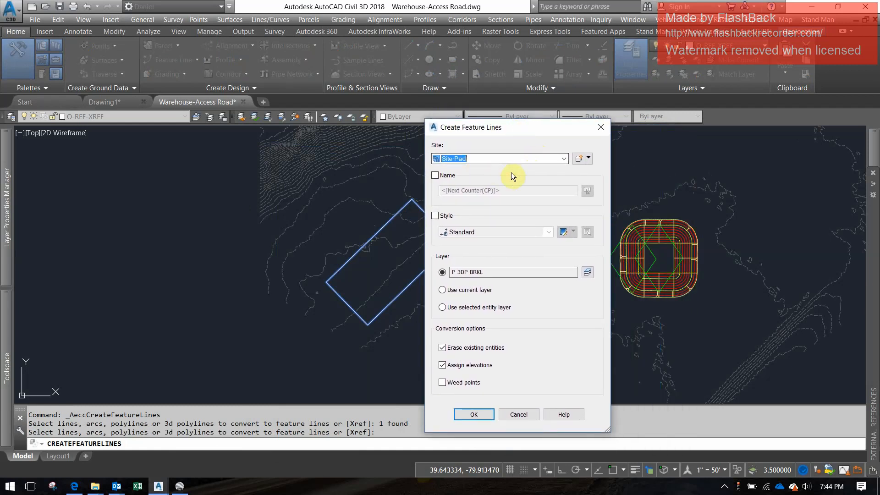
{"action": "left_click", "coordinate": [463, 159]}
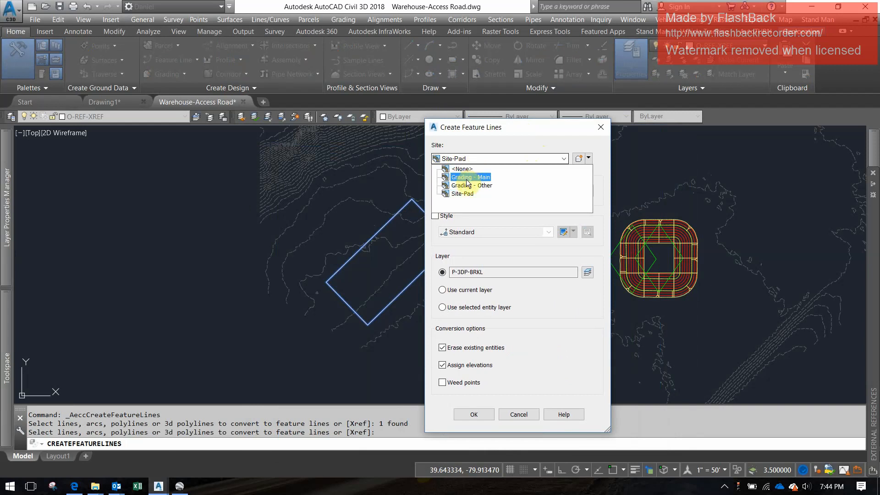
{"action": "left_click", "coordinate": [463, 169]}
{"action": "left_click", "coordinate": [467, 170]}
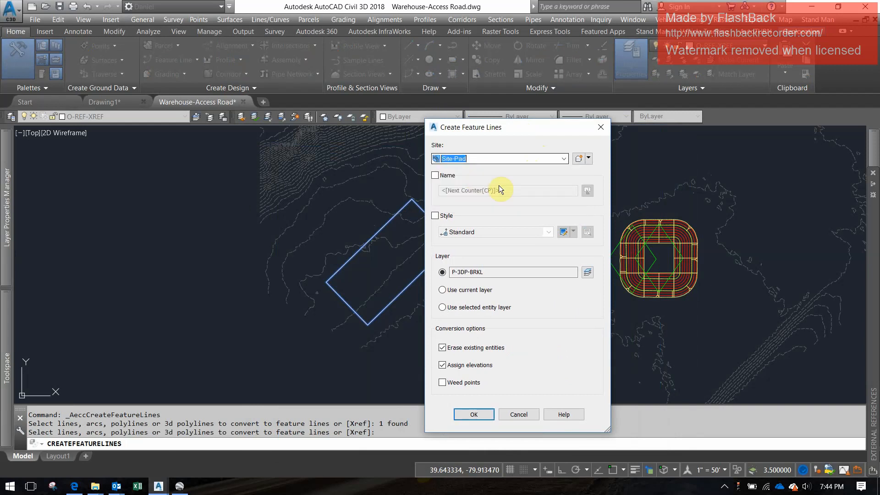
{"action": "key", "text": "Escape"}
{"action": "key", "text": "Escape"}
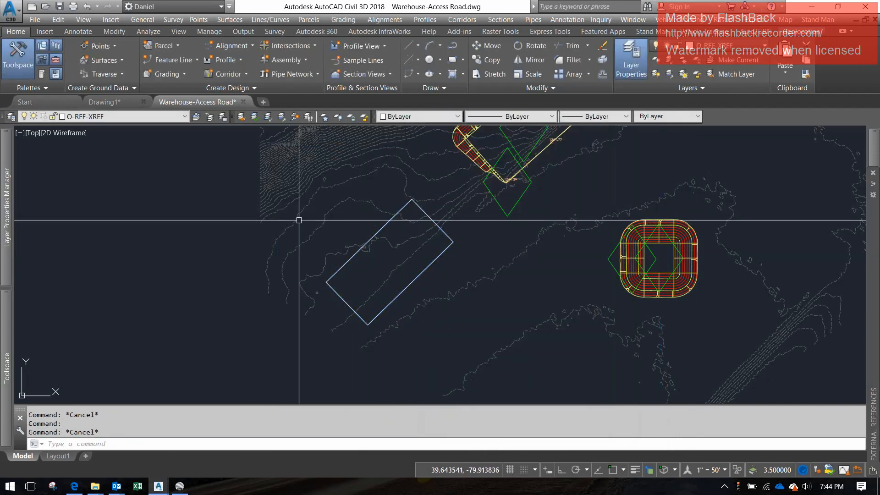
- Expand the drawing's Sites collection and look over the Grading - Main, Grading - Other and Site-Pad sites
{"action": "left_click", "coordinate": [6, 362]}
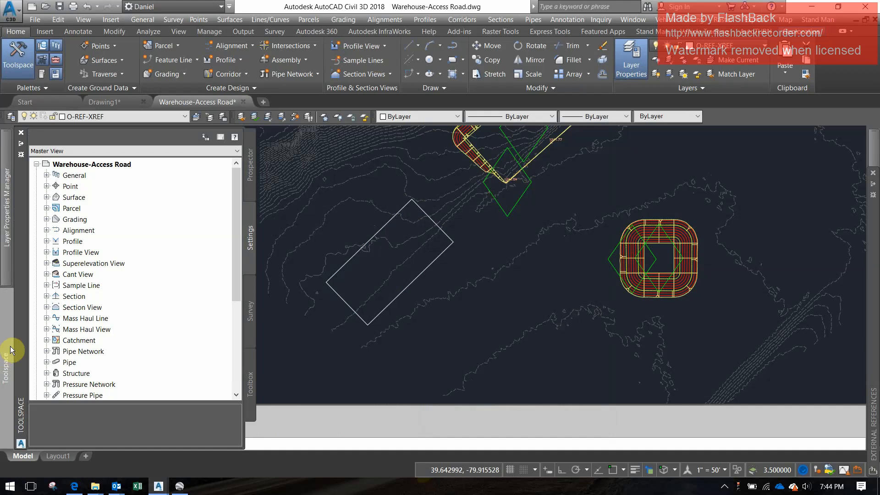
{"action": "left_click", "coordinate": [250, 163]}
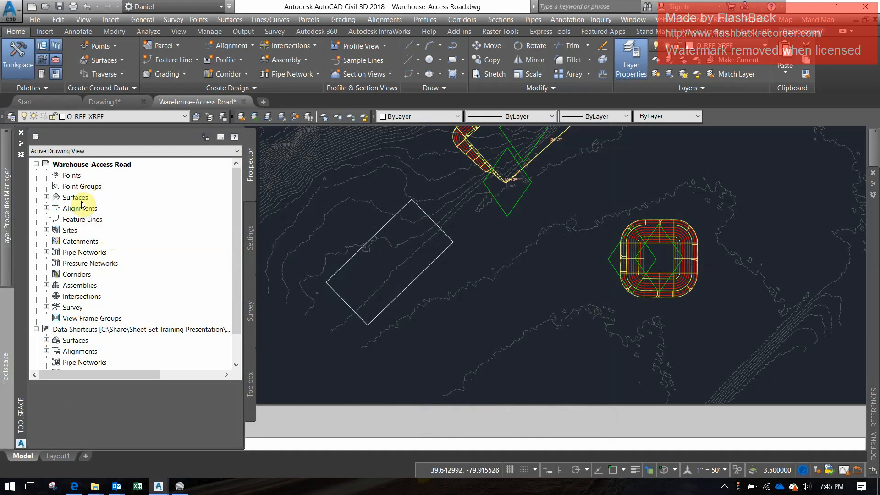
{"action": "left_click", "coordinate": [7, 194]}
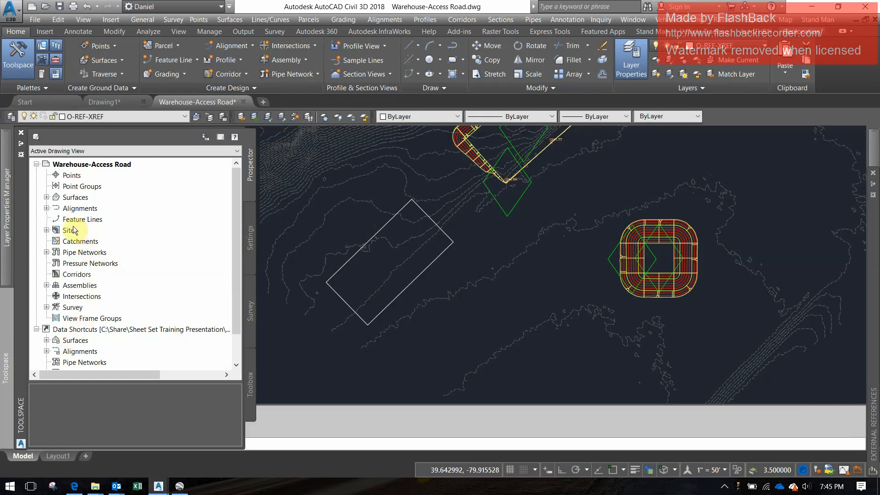
{"action": "left_click", "coordinate": [47, 231]}
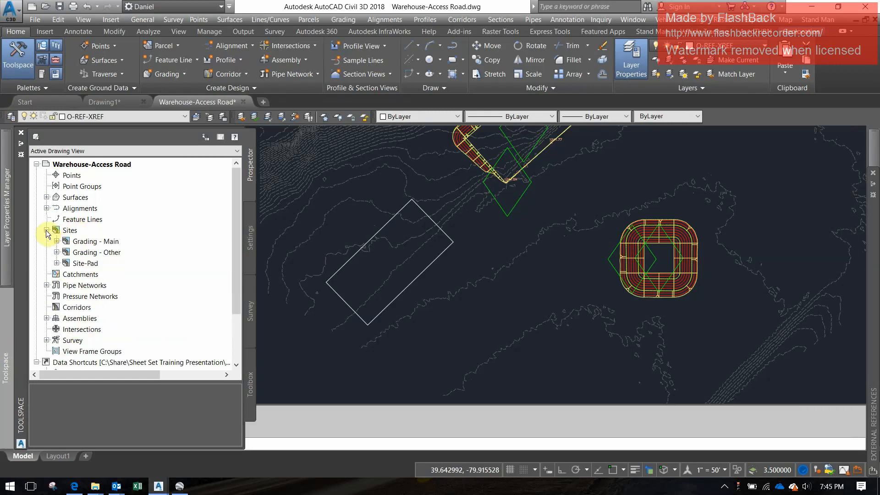
{"action": "left_click", "coordinate": [91, 243]}
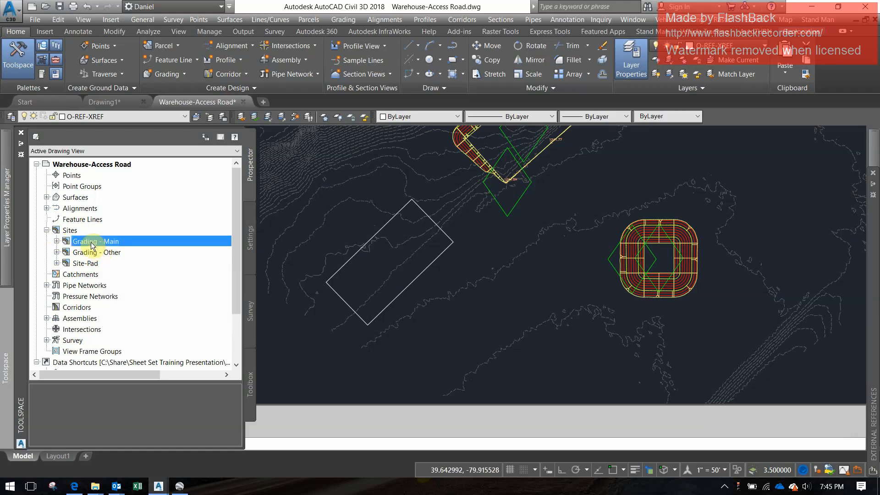
{"action": "left_click", "coordinate": [95, 255]}
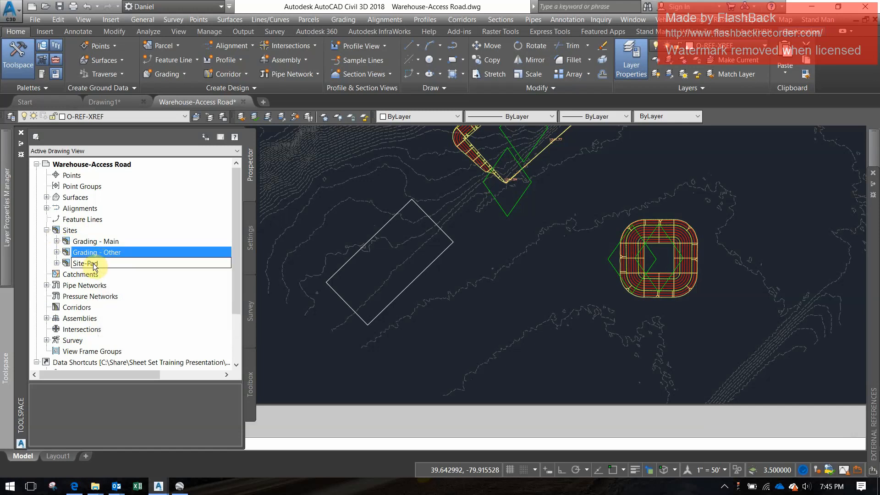
{"action": "left_click", "coordinate": [94, 265]}
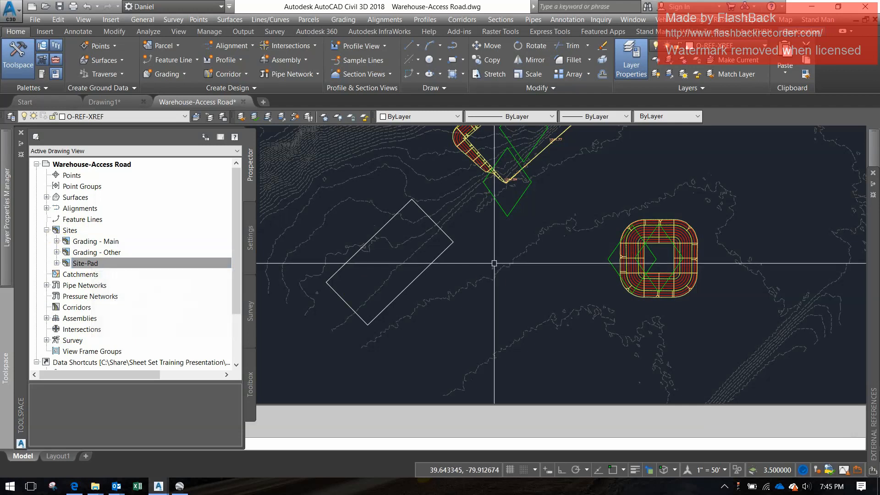
- Examine the warehouse pad and basin gradings and highlight the TIN surface they share, clearing the selection
{"action": "middle_click_drag", "start_coordinate": [595, 231], "coordinate": [432, 295]}
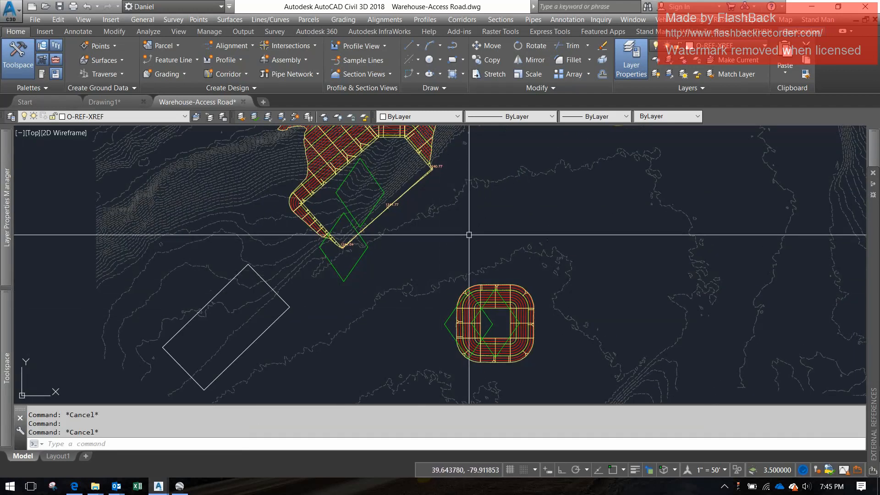
{"action": "mouse_move", "coordinate": [470, 227]}
{"action": "middle_mouse_down"}
{"action": "mouse_move", "coordinate": [487, 254]}
{"action": "mouse_move", "coordinate": [507, 255]}
{"action": "middle_mouse_up"}
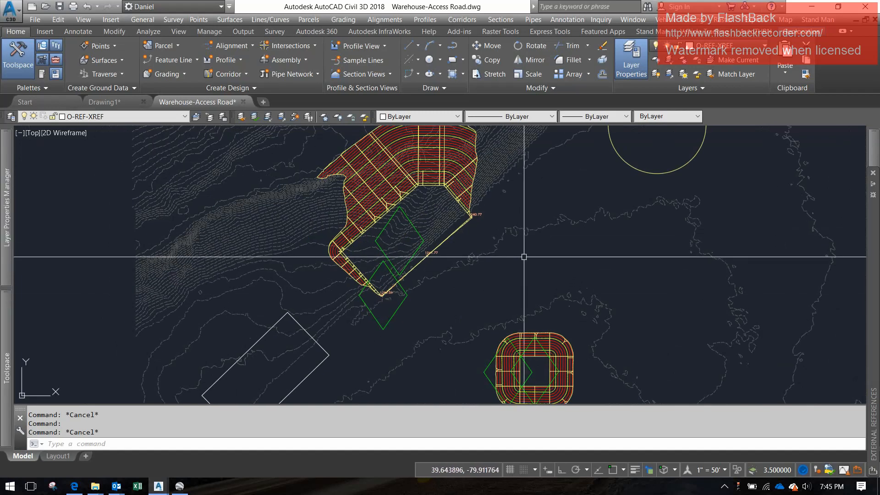
{"action": "scroll", "coordinate": [522, 255], "scroll_direction": "down", "scroll_amount": 2}
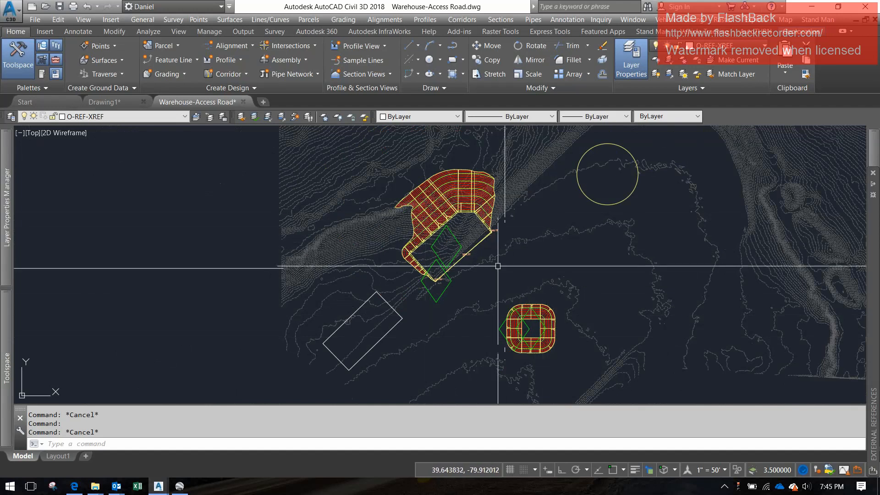
{"action": "scroll", "coordinate": [509, 301], "scroll_direction": "up", "scroll_amount": 2}
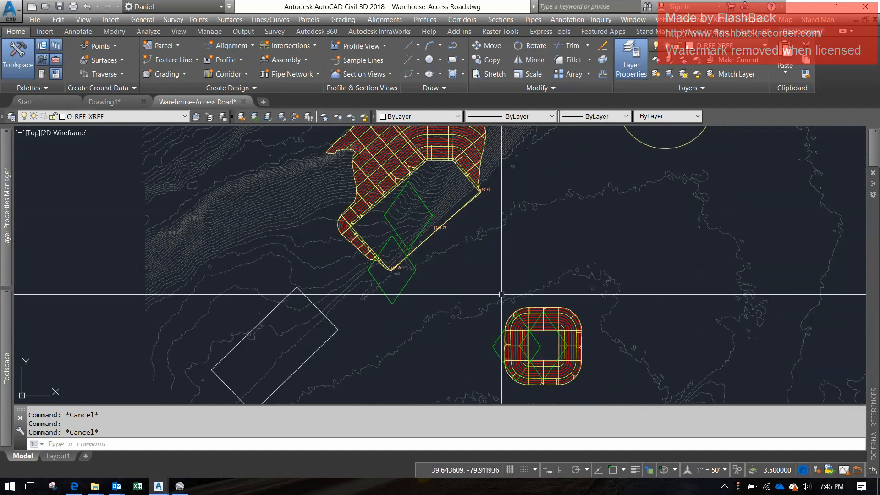
{"action": "scroll", "coordinate": [490, 287], "scroll_direction": "down", "scroll_amount": 2}
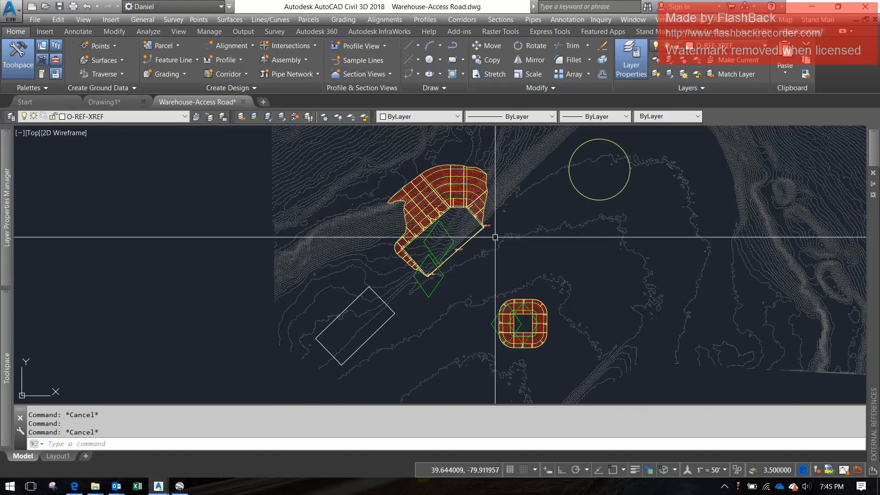
{"action": "left_click", "coordinate": [437, 181]}
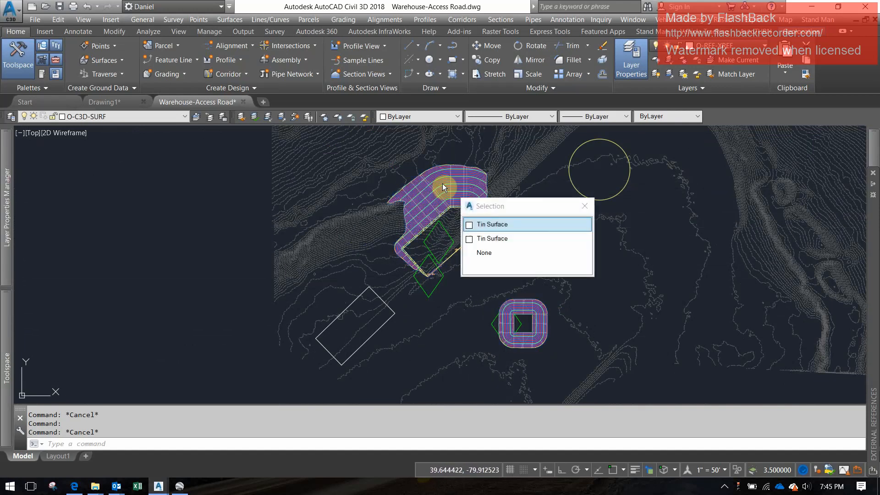
{"action": "left_click", "coordinate": [512, 225]}
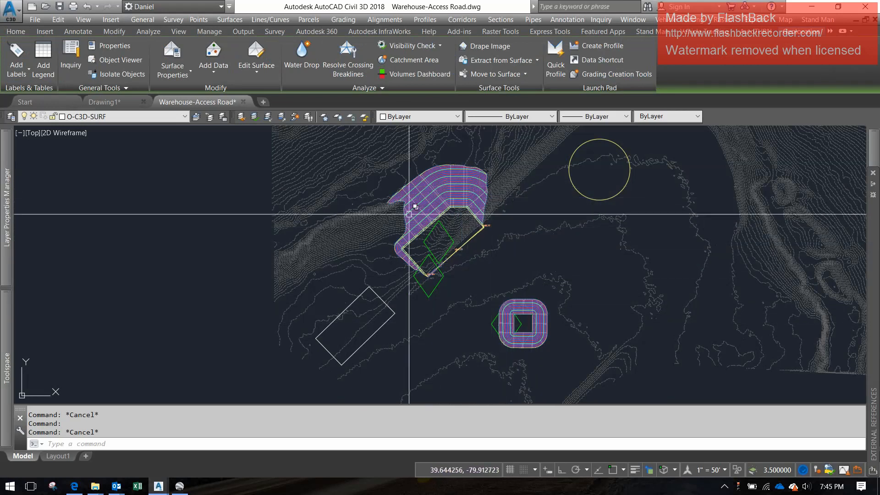
{"action": "key", "text": "Escape"}
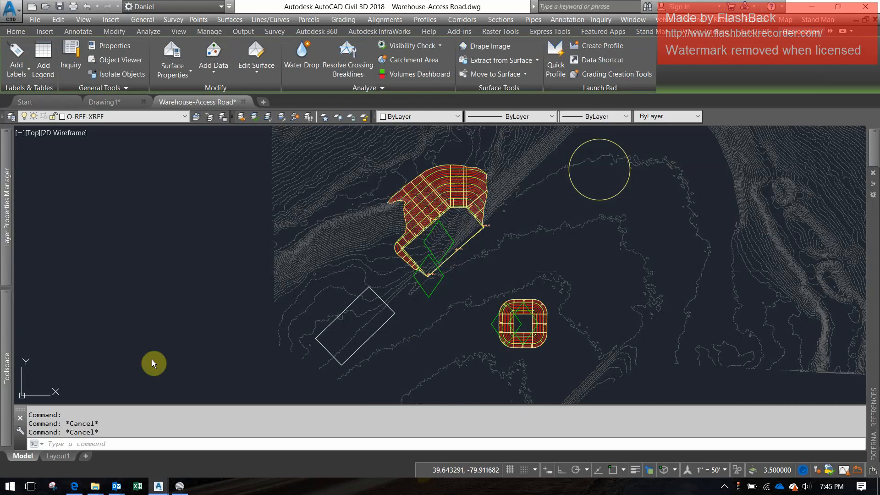
- Create a new site named Site-Secondary Pad in the drawing's Sites collection
{"action": "left_click", "coordinate": [7, 362]}
{"action": "left_click", "coordinate": [91, 265]}
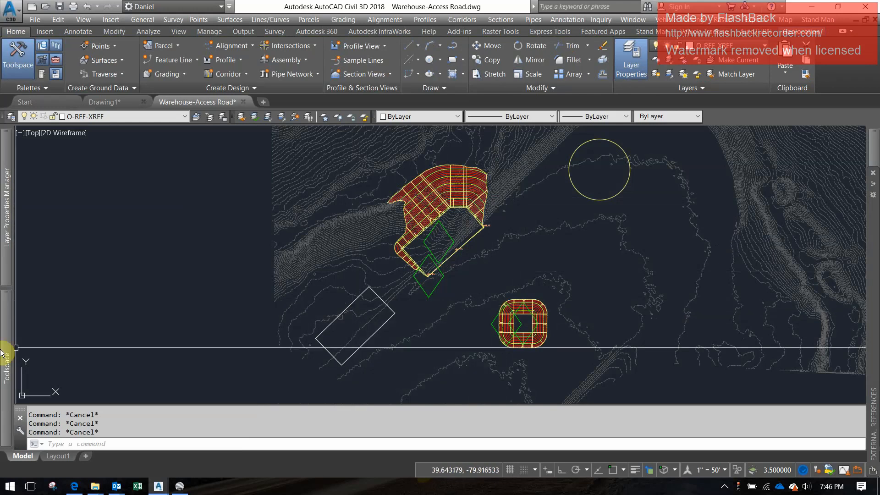
{"action": "mouse_move", "coordinate": [3, 362]}
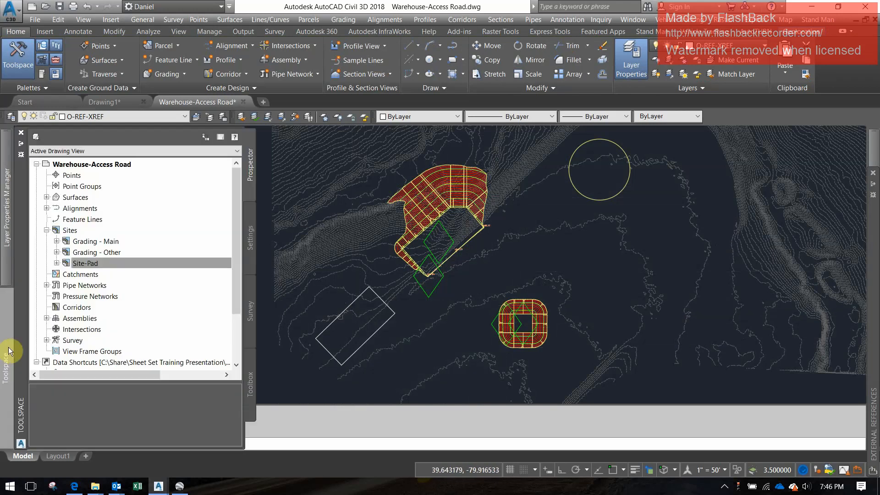
{"action": "right_click", "coordinate": [66, 234]}
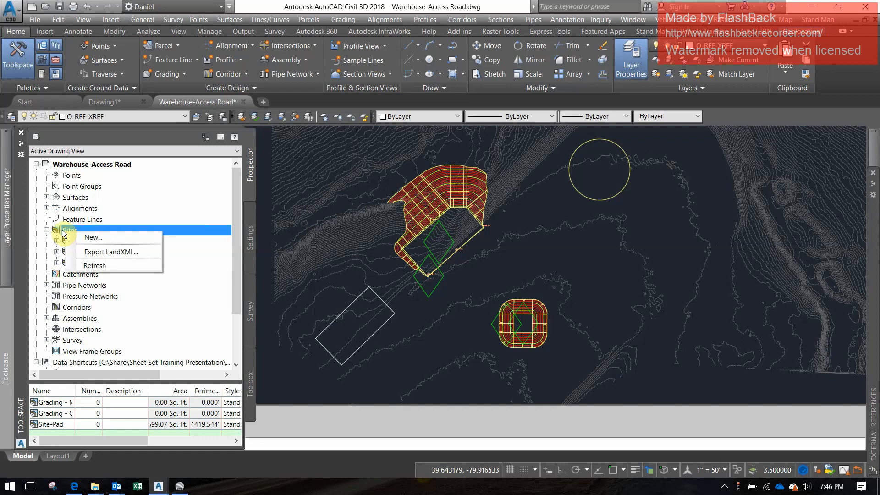
{"action": "left_click", "coordinate": [79, 235]}
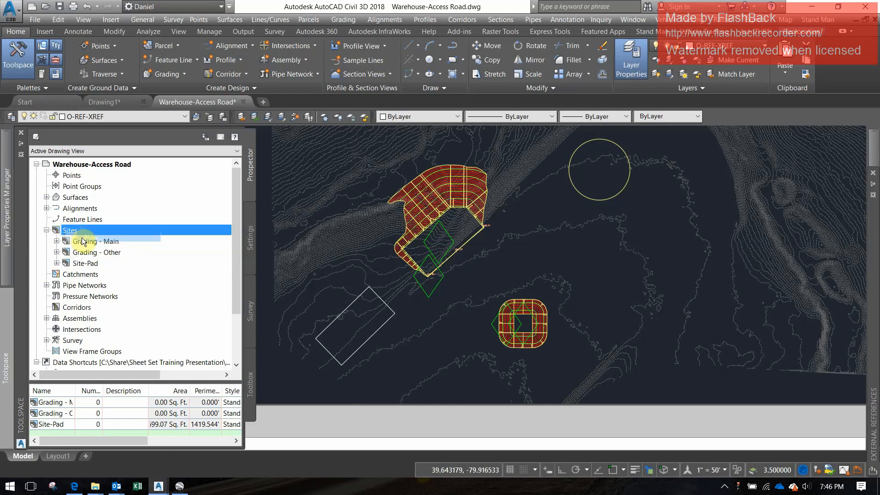
{"action": "left_click", "coordinate": [315, 157]}
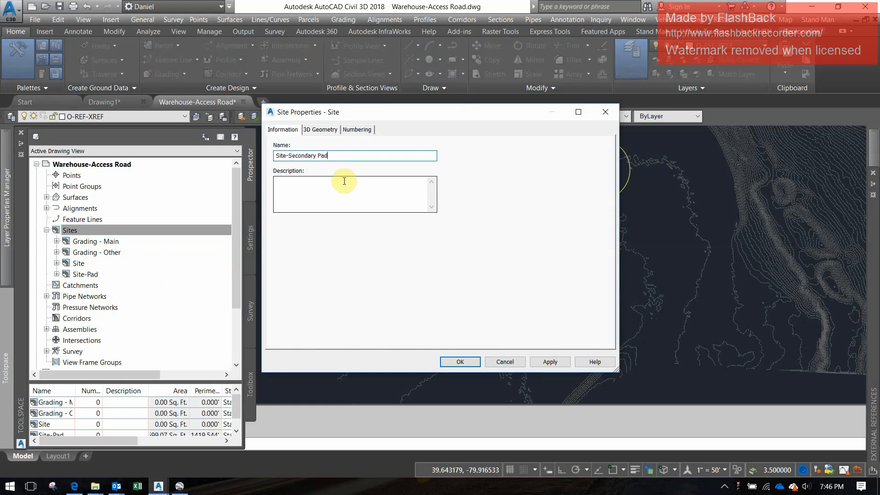
{"action": "left_click", "coordinate": [461, 362]}
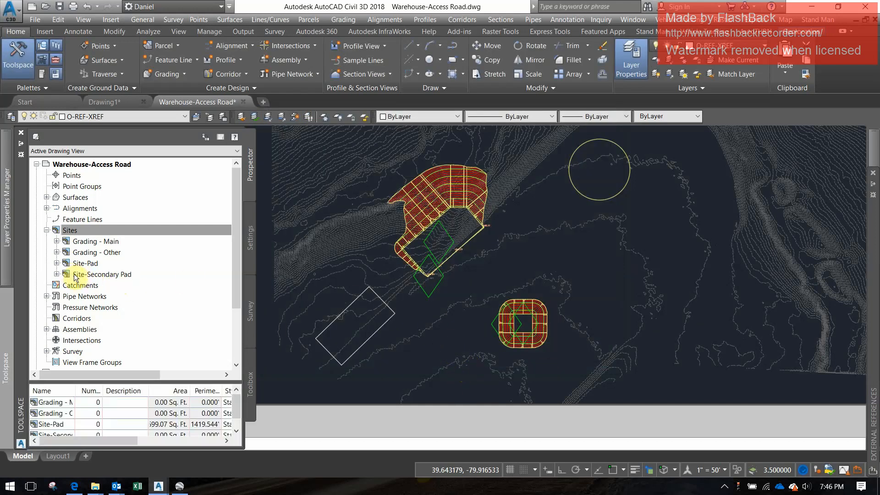
{"action": "mouse_move", "coordinate": [98, 278]}
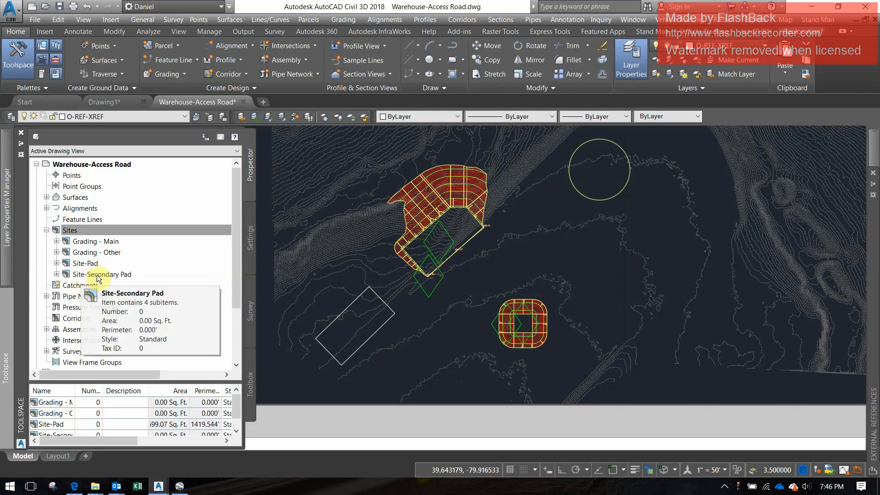
{"action": "right_click", "coordinate": [84, 232]}
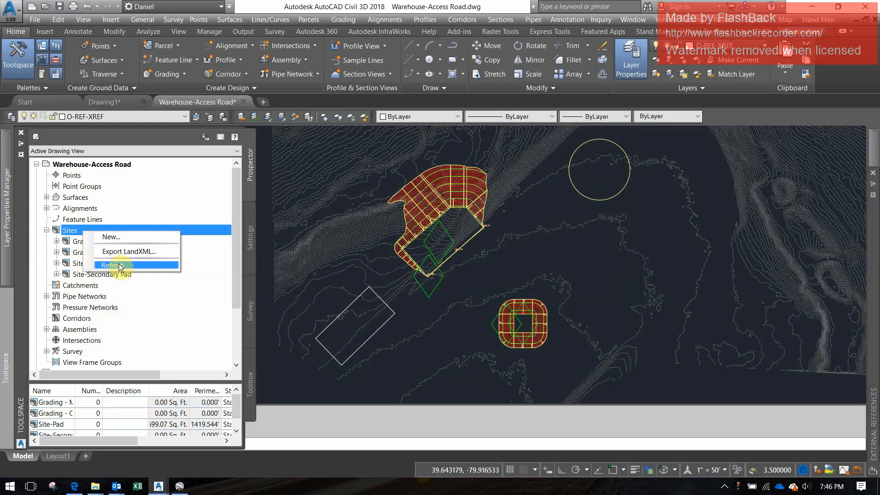
{"action": "left_click", "coordinate": [440, 347]}
{"action": "key", "text": "Escape"}
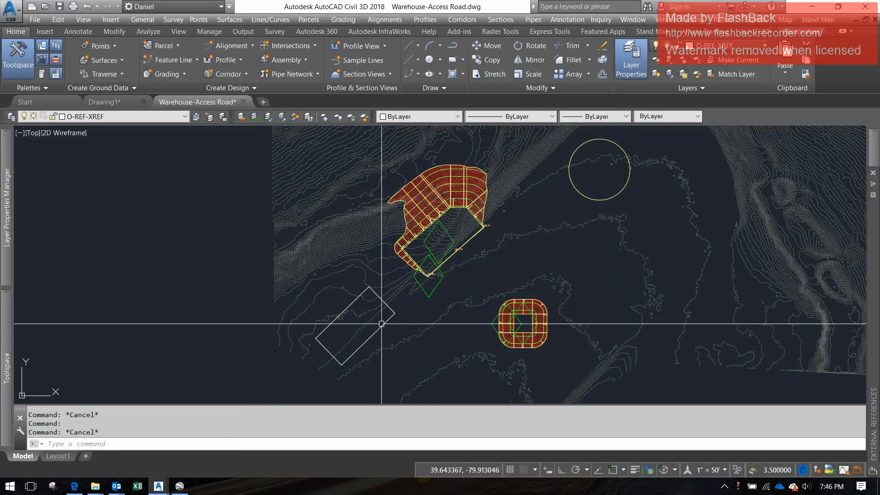
- Convert the rectangle southwest of the warehouse pad into a feature line in Site-Secondary Pad on layer P-3DP-BRKL
{"action": "left_click", "coordinate": [164, 60]}
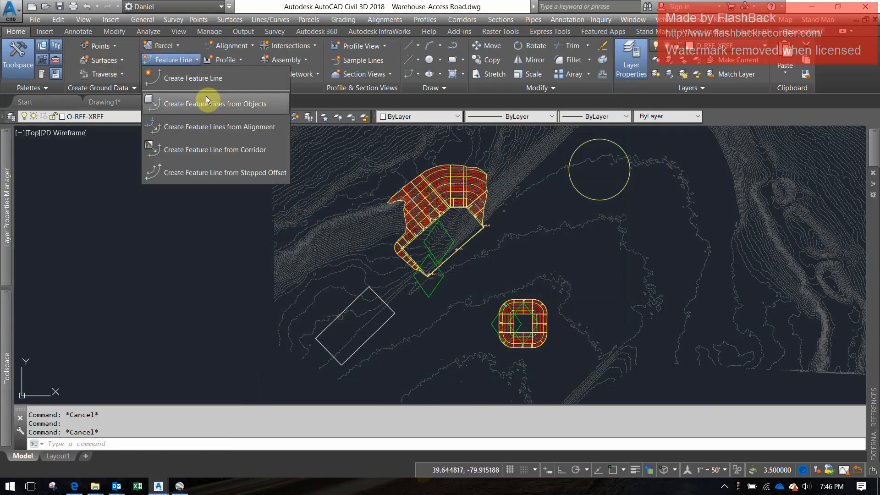
{"action": "left_click", "coordinate": [206, 101]}
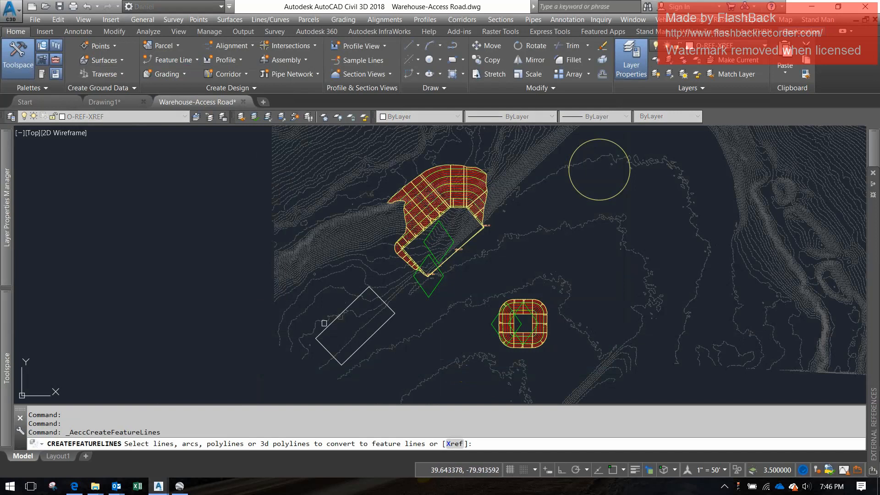
{"action": "left_click", "coordinate": [324, 330]}
{"action": "key", "text": "Return"}
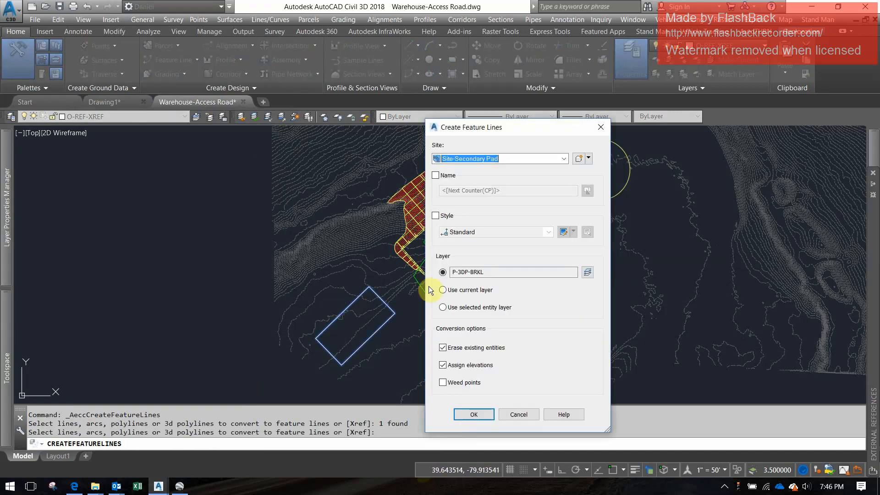
{"action": "left_click", "coordinate": [494, 159]}
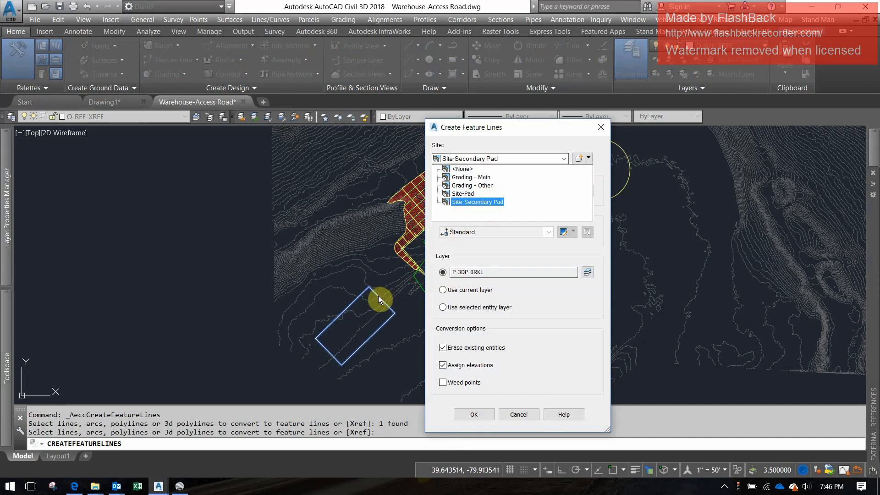
{"action": "left_click", "coordinate": [477, 203]}
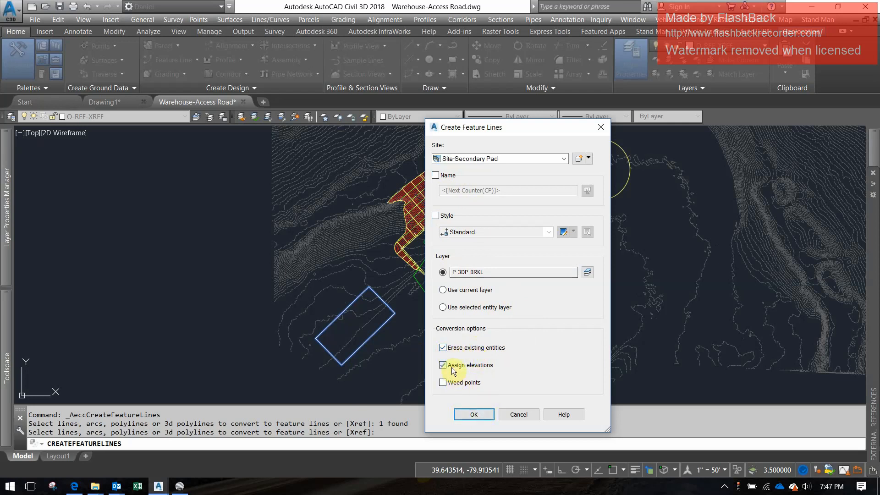
{"action": "left_click", "coordinate": [469, 415]}
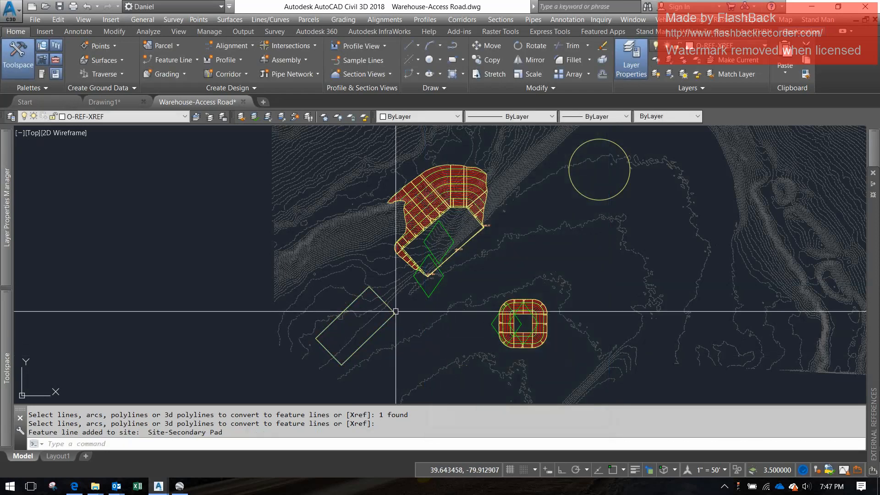
- Check the rectangular feature line's properties and move it a short distance southeast
{"action": "left_click", "coordinate": [394, 311]}
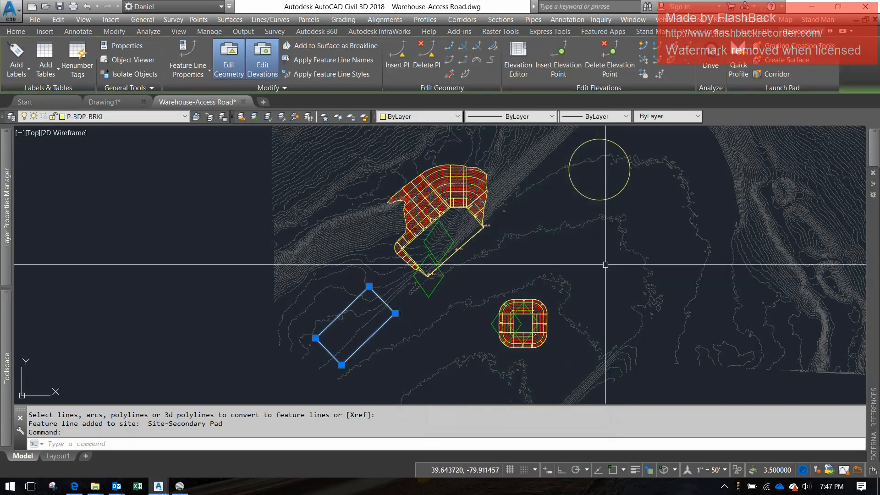
{"action": "mouse_move", "coordinate": [877, 180]}
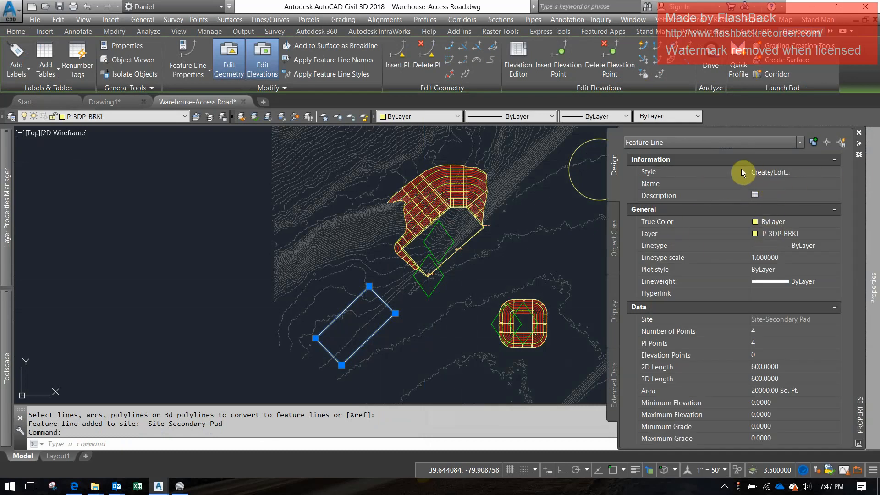
{"action": "type", "text": "m"}
{"action": "key", "text": "Return"}
{"action": "left_click", "coordinate": [410, 308]}
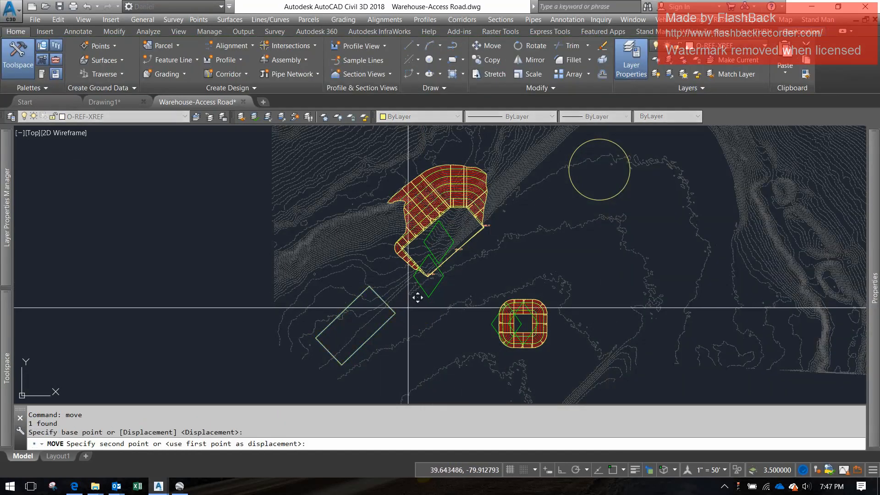
{"action": "key", "text": "Escape"}
- Undo the move and the feature line conversion of the rectangle
{"action": "type", "text": "u"}
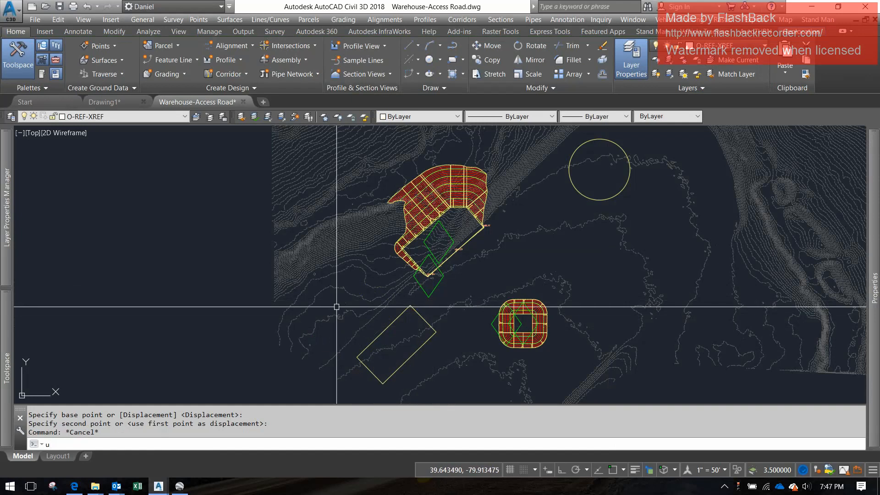
{"action": "key", "text": "Return"}
{"action": "type", "text": "u"}
{"action": "key", "text": "Return"}
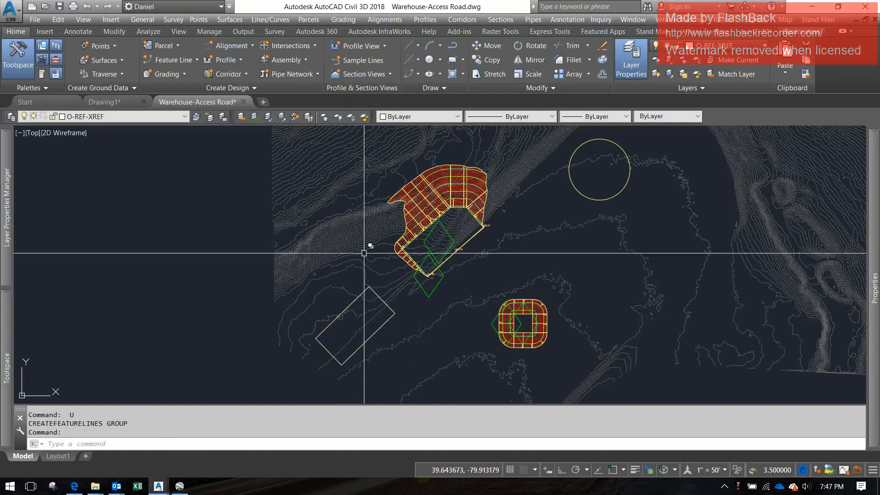
- Convert the rectangle into a feature line in Site-Secondary Pad on layer P-3DP-BRKL, erasing the existing entity and leaving elevations unassigned
{"action": "left_click", "coordinate": [188, 63]}
{"action": "left_click", "coordinate": [211, 108]}
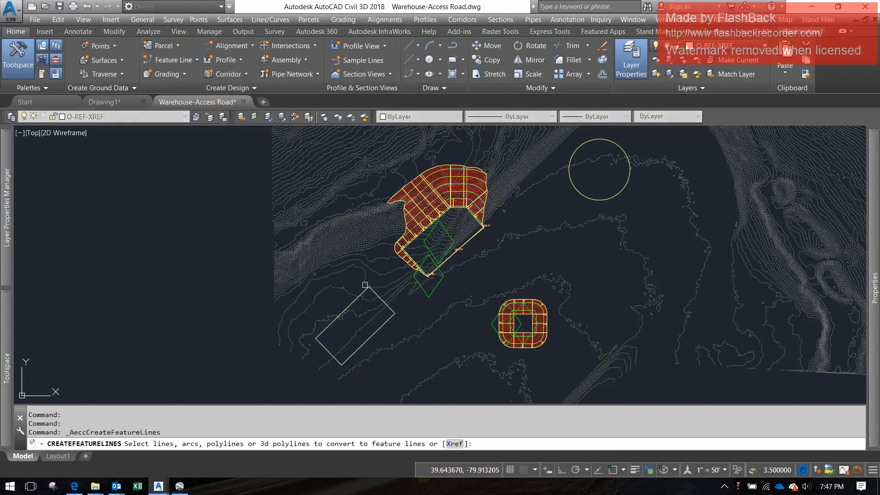
{"action": "left_click", "coordinate": [359, 301]}
{"action": "key", "text": "Return"}
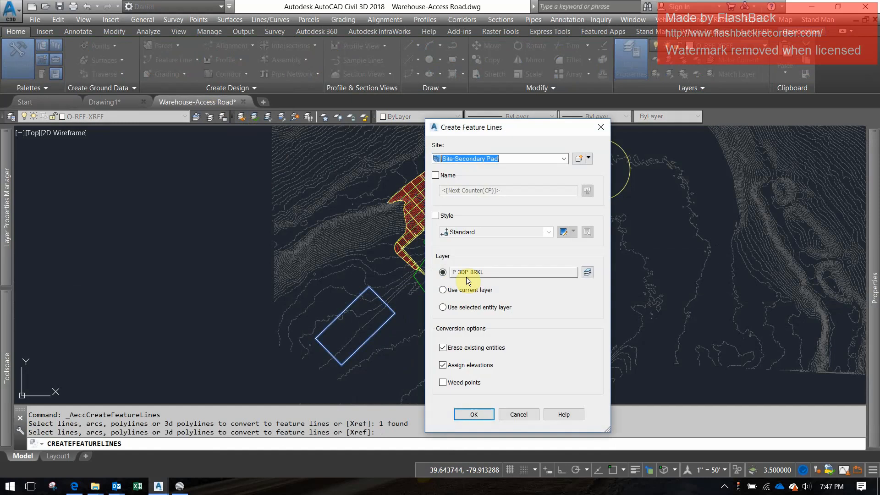
{"action": "left_click", "coordinate": [462, 350]}
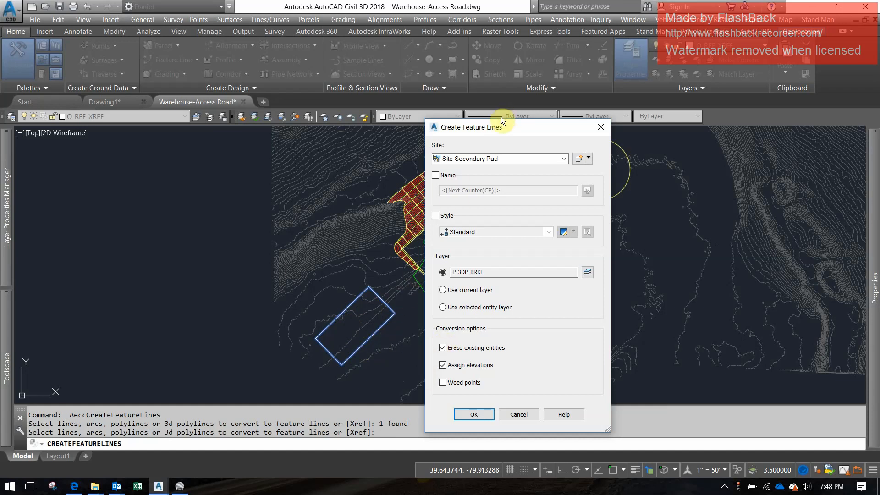
{"action": "left_click_drag", "start_coordinate": [501, 120], "coordinate": [684, 123]}
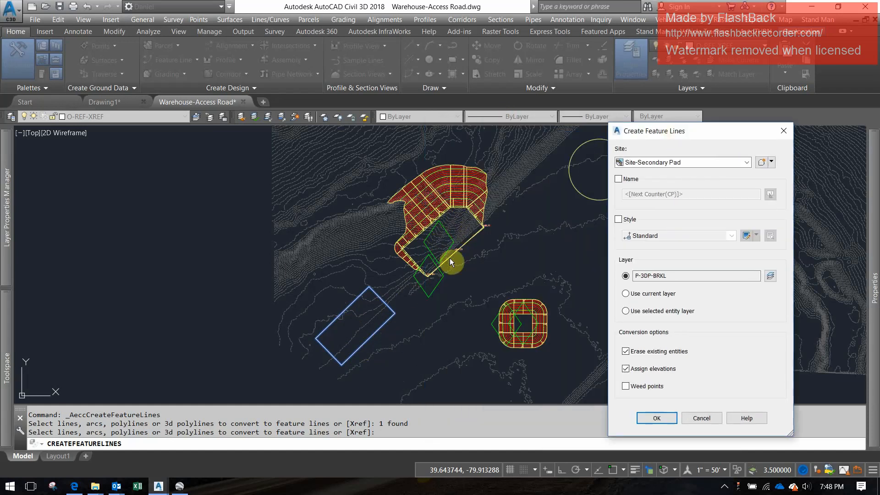
{"action": "left_click_drag", "start_coordinate": [720, 130], "coordinate": [644, 106]}
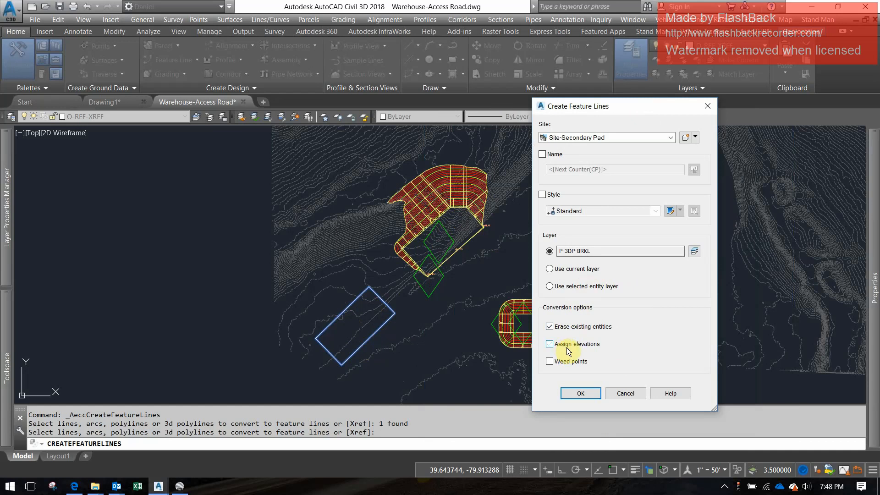
{"action": "left_click", "coordinate": [581, 394]}
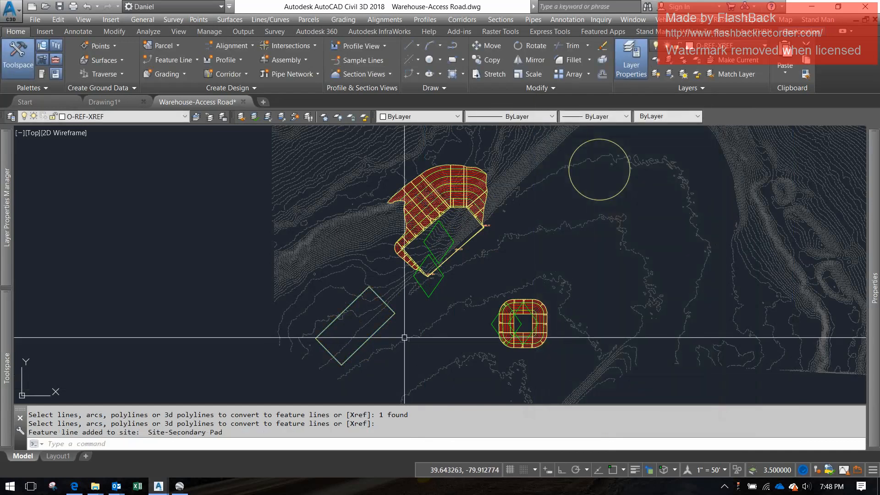
- Open the rectangular feature line in the Elevation Editor and shrink the editor window to uncover the drawing
{"action": "left_click", "coordinate": [386, 303]}
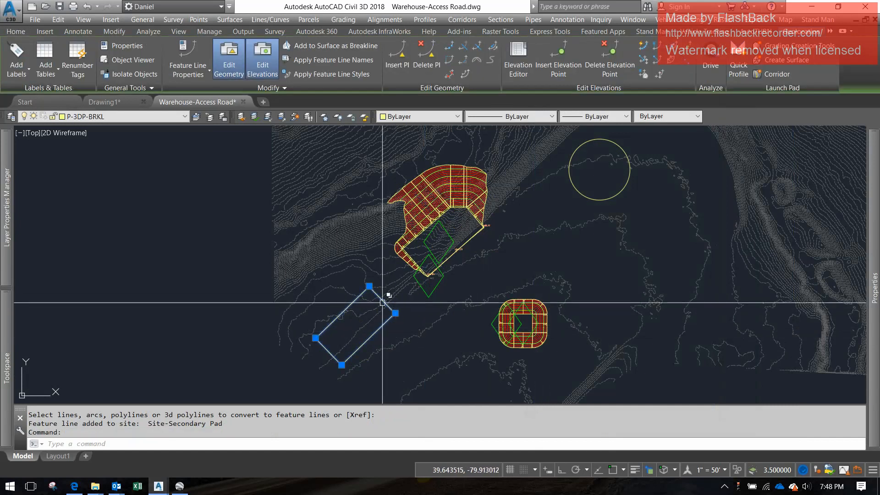
{"action": "scroll", "coordinate": [365, 321], "scroll_direction": "up", "scroll_amount": 4}
{"action": "middle_click_drag", "start_coordinate": [370, 342], "coordinate": [394, 267]}
{"action": "key", "text": "Escape"}
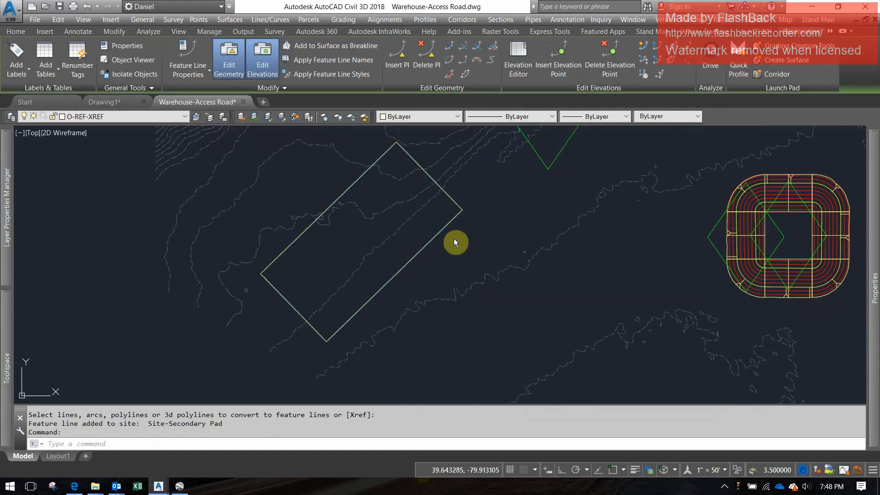
{"action": "left_click", "coordinate": [448, 223]}
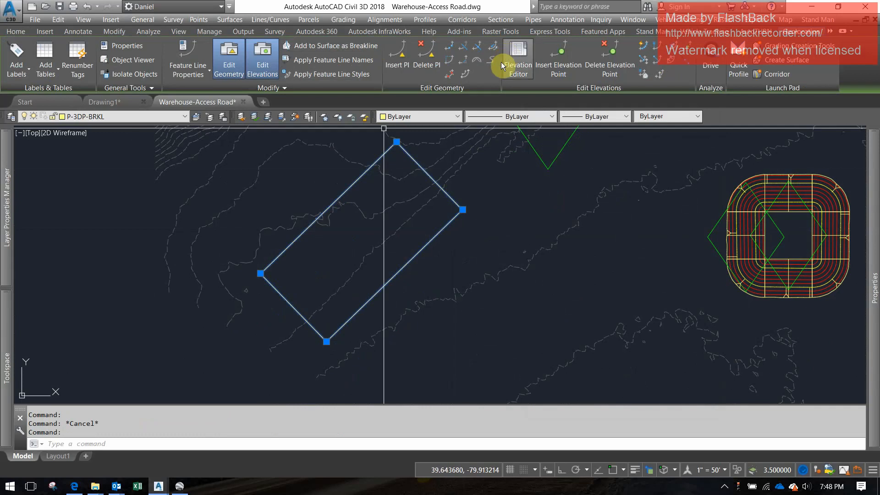
{"action": "left_click", "coordinate": [527, 71]}
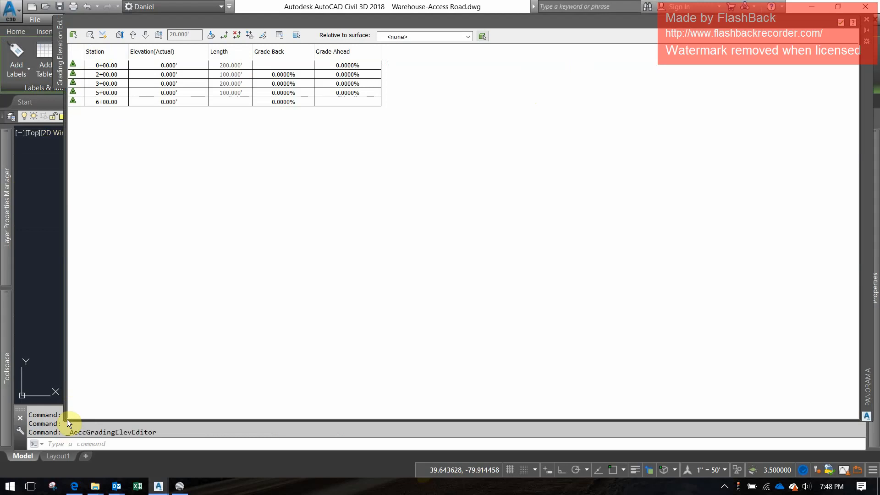
{"action": "mouse_move", "coordinate": [67, 420]}
{"action": "left_mouse_down"}
{"action": "mouse_move", "coordinate": [82, 401]}
{"action": "mouse_move", "coordinate": [115, 208]}
{"action": "mouse_move", "coordinate": [509, 151]}
{"action": "mouse_move", "coordinate": [583, 137]}
{"action": "mouse_move", "coordinate": [588, 124]}
{"action": "mouse_move", "coordinate": [522, 116]}
{"action": "mouse_move", "coordinate": [535, 118]}
{"action": "left_mouse_up"}
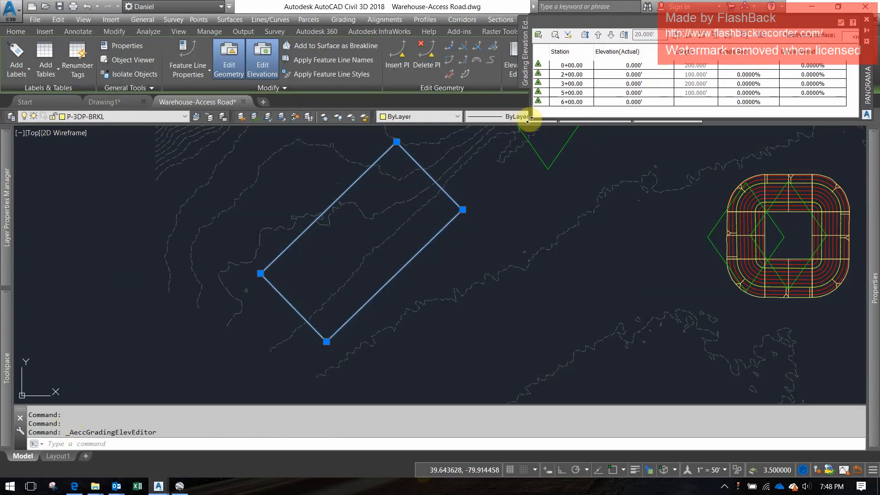
{"action": "key", "text": "Escape"}
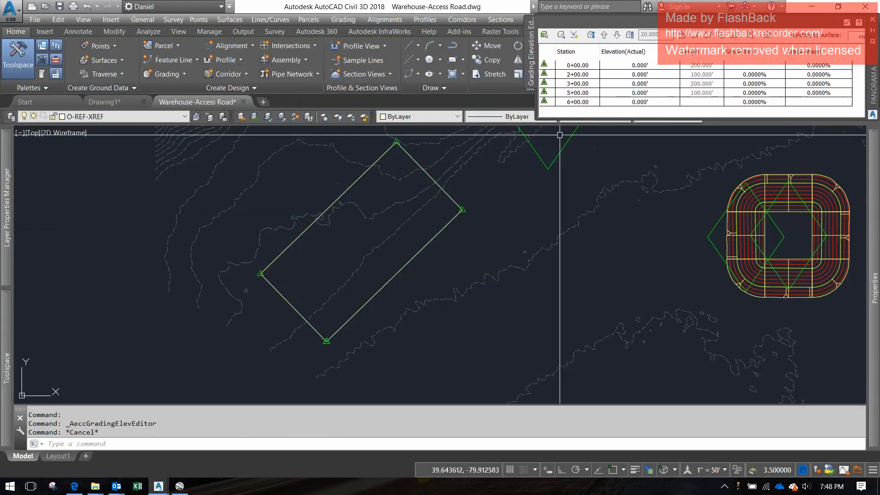
- Highlight the feature line's stations from 0+00 to 6+00 in turn to examine which rectangle corner each one represents
{"action": "left_click", "coordinate": [585, 68]}
{"action": "left_click", "coordinate": [586, 77]}
{"action": "left_click", "coordinate": [586, 86]}
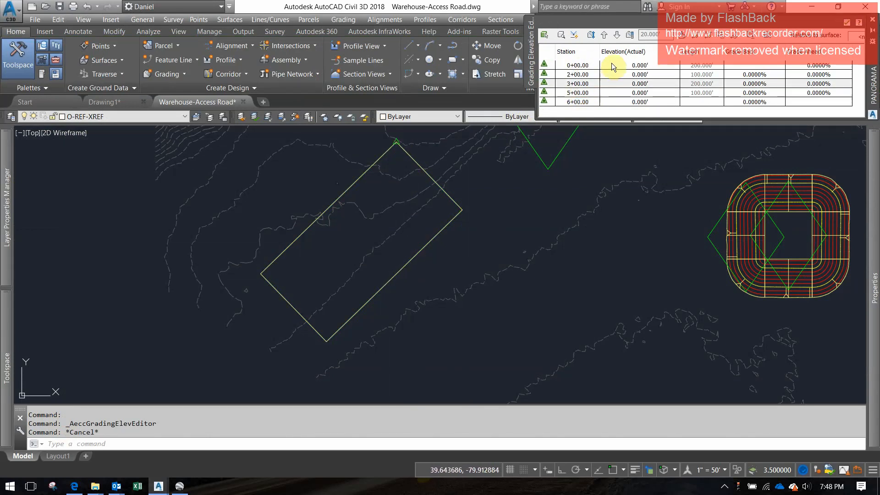
{"action": "left_click", "coordinate": [582, 93]}
{"action": "left_click", "coordinate": [584, 102]}
{"action": "left_click", "coordinate": [583, 76]}
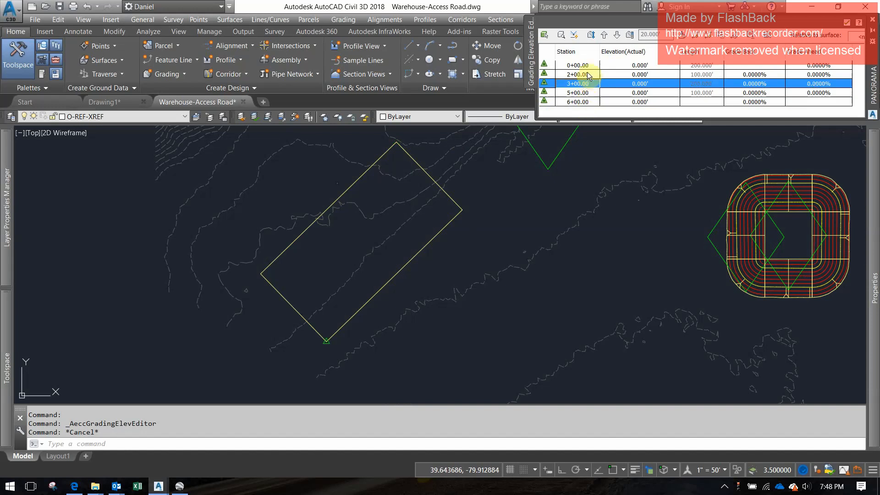
{"action": "left_click", "coordinate": [593, 65]}
{"action": "left_click", "coordinate": [586, 77]}
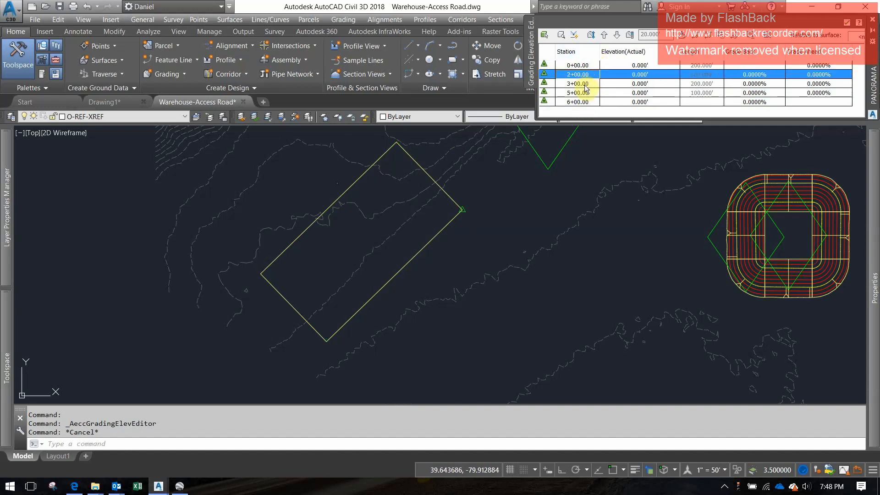
- Highlight the feature line's stations 3+00 and 6+00 to examine which rectangle corners they represent
{"action": "left_click", "coordinate": [585, 85]}
{"action": "left_click", "coordinate": [579, 102]}
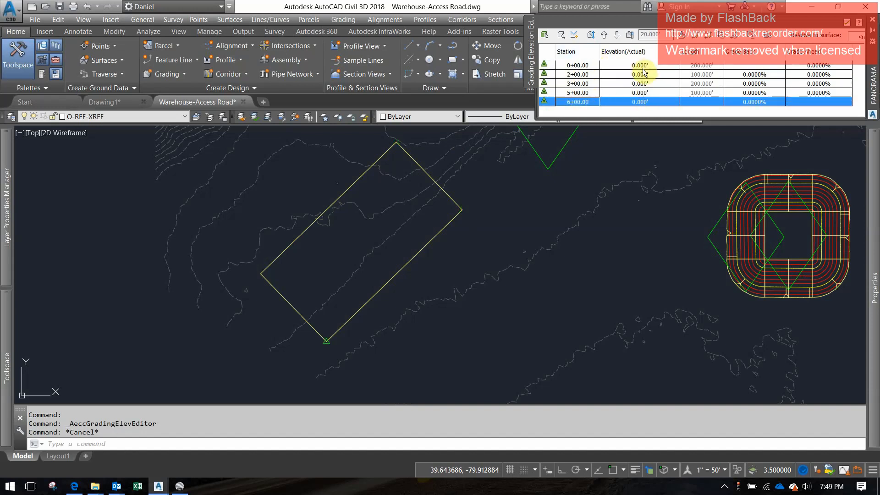
{"action": "scroll", "coordinate": [453, 230], "scroll_direction": "down", "scroll_amount": 6}
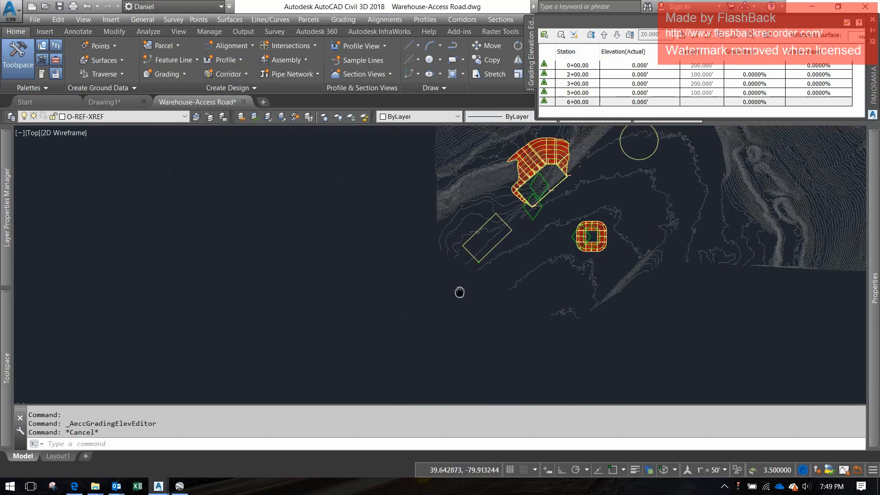
{"action": "key", "text": "Escape"}
- Inspect the existing ground surface and the rectangular feature line together in the 3D Object Viewer, then close it
{"action": "middle_click_drag", "start_coordinate": [537, 250], "coordinate": [613, 276]}
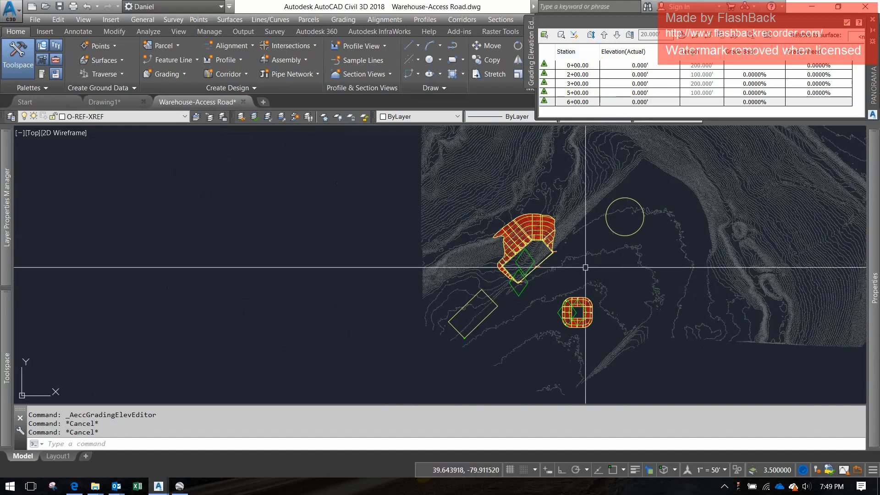
{"action": "scroll", "coordinate": [508, 315], "scroll_direction": "up", "scroll_amount": 8}
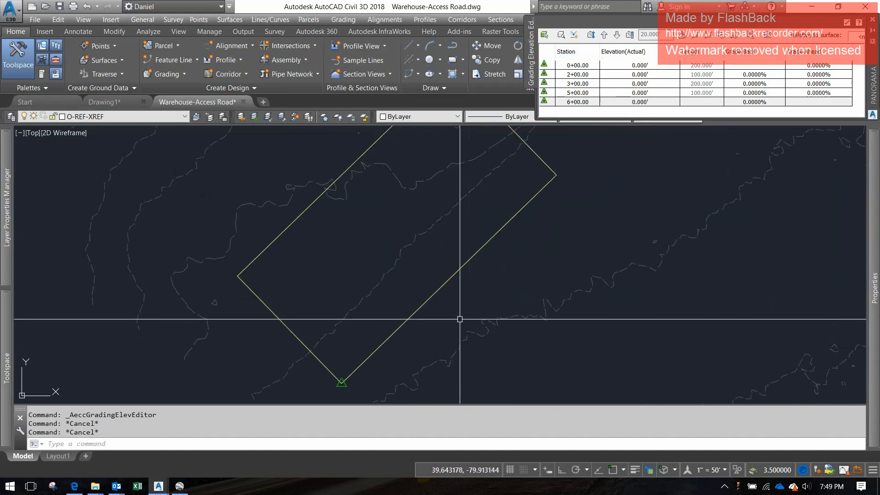
{"action": "scroll", "coordinate": [489, 323], "scroll_direction": "down", "scroll_amount": 6}
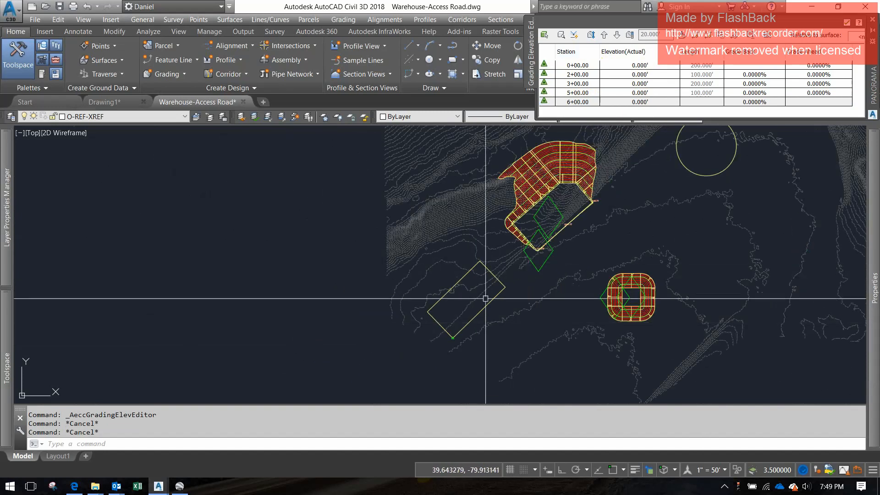
{"action": "left_click", "coordinate": [513, 319]}
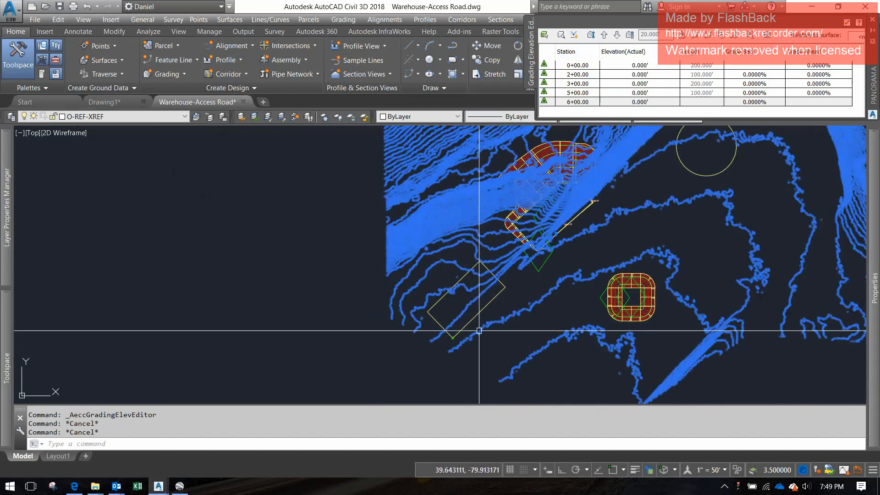
{"action": "left_click", "coordinate": [488, 269]}
{"action": "right_click", "coordinate": [503, 245]}
{"action": "left_click", "coordinate": [540, 361]}
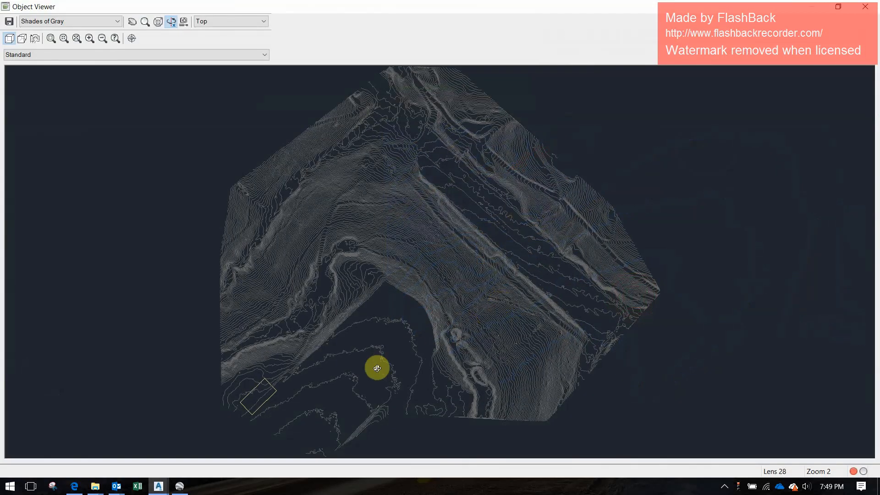
{"action": "mouse_move", "coordinate": [377, 368]}
{"action": "left_mouse_down"}
{"action": "mouse_move", "coordinate": [373, 393]}
{"action": "mouse_move", "coordinate": [403, 367]}
{"action": "mouse_move", "coordinate": [477, 226]}
{"action": "mouse_move", "coordinate": [503, 216]}
{"action": "mouse_move", "coordinate": [450, 277]}
{"action": "mouse_move", "coordinate": [392, 252]}
{"action": "mouse_move", "coordinate": [379, 171]}
{"action": "mouse_move", "coordinate": [494, 275]}
{"action": "mouse_move", "coordinate": [443, 289]}
{"action": "mouse_move", "coordinate": [466, 256]}
{"action": "mouse_move", "coordinate": [503, 236]}
{"action": "mouse_move", "coordinate": [348, 285]}
{"action": "left_mouse_up"}
{"action": "key", "text": "Escape"}
- Add Existing Ground-Warehouse spot elevation labels at the rectangle's southern and eastern corners
{"action": "scroll", "coordinate": [516, 258], "scroll_direction": "up", "scroll_amount": 3}
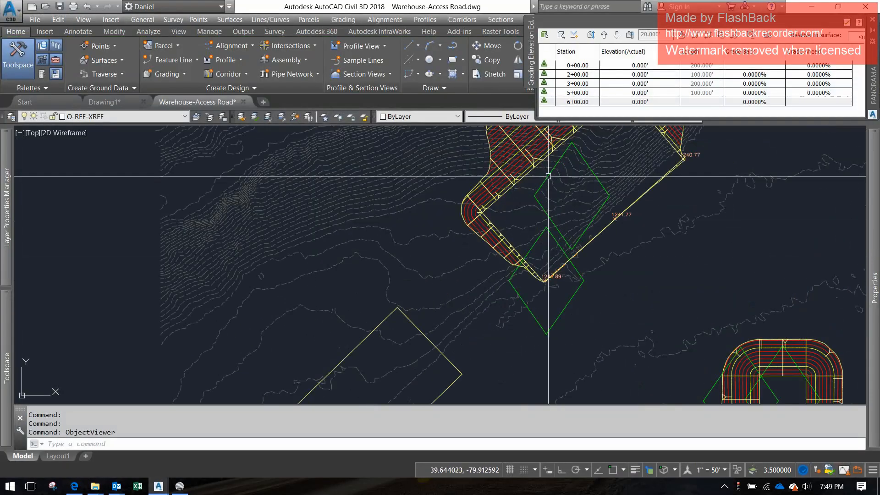
{"action": "scroll", "coordinate": [443, 246], "scroll_direction": "down", "scroll_amount": 2}
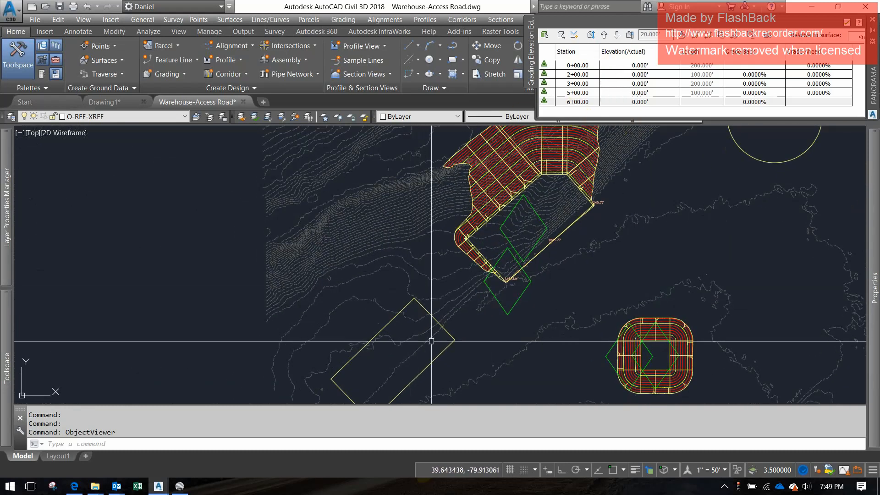
{"action": "mouse_move", "coordinate": [438, 354]}
{"action": "middle_mouse_down"}
{"action": "mouse_move", "coordinate": [442, 232]}
{"action": "mouse_move", "coordinate": [417, 264]}
{"action": "middle_mouse_up"}
{"action": "scroll", "coordinate": [401, 281], "scroll_direction": "up", "scroll_amount": 4}
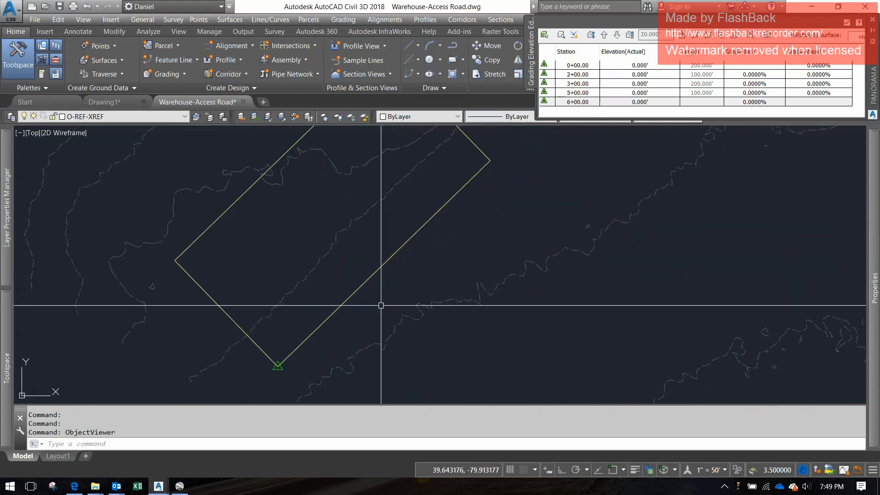
{"action": "middle_click_drag", "start_coordinate": [395, 311], "coordinate": [459, 281]}
{"action": "scroll", "coordinate": [346, 335], "scroll_direction": "down", "scroll_amount": 2}
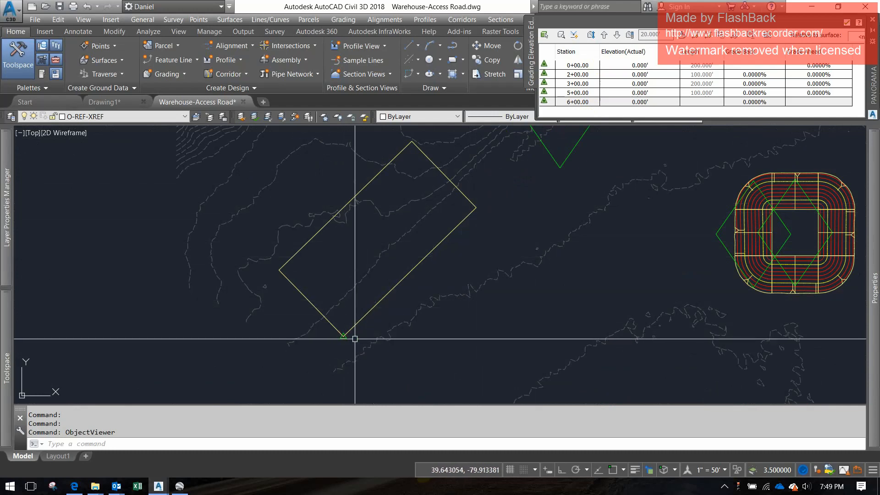
{"action": "left_click", "coordinate": [420, 311]}
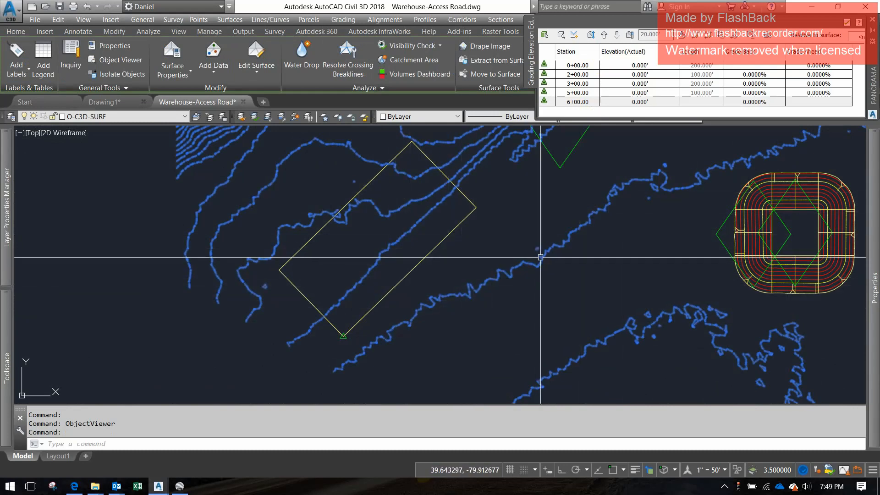
{"action": "left_click", "coordinate": [12, 65]}
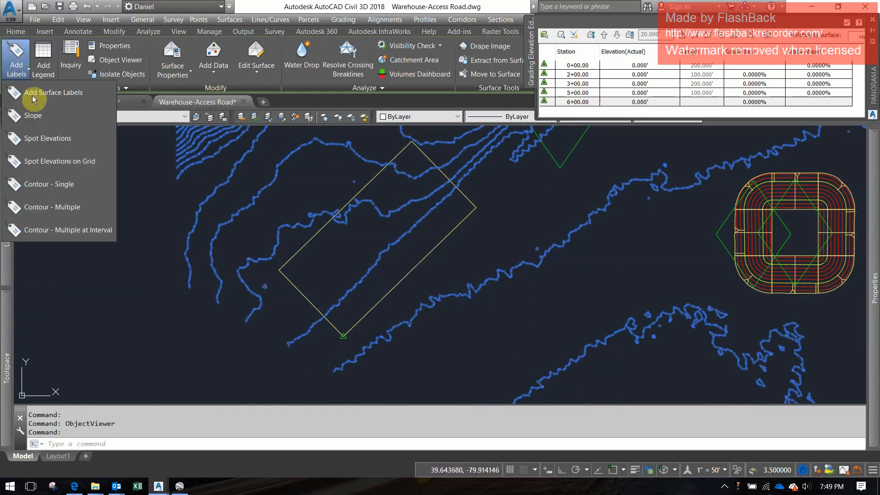
{"action": "left_click", "coordinate": [45, 139]}
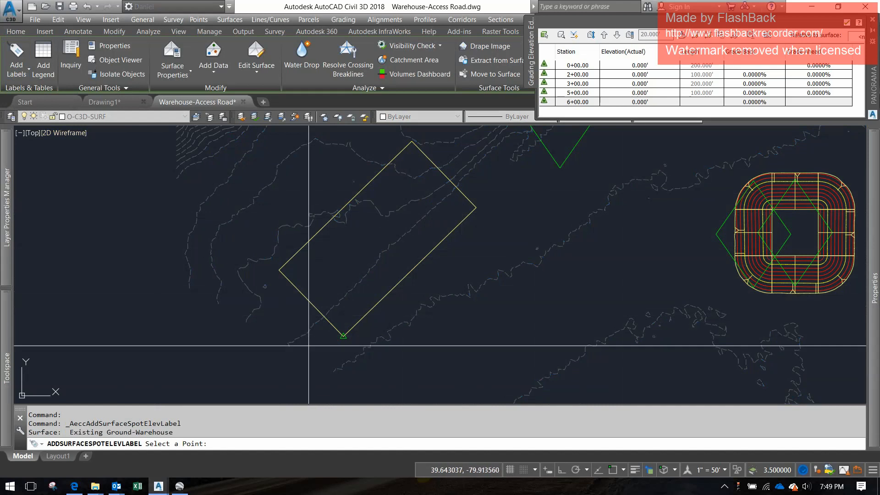
{"action": "left_click", "coordinate": [344, 337]}
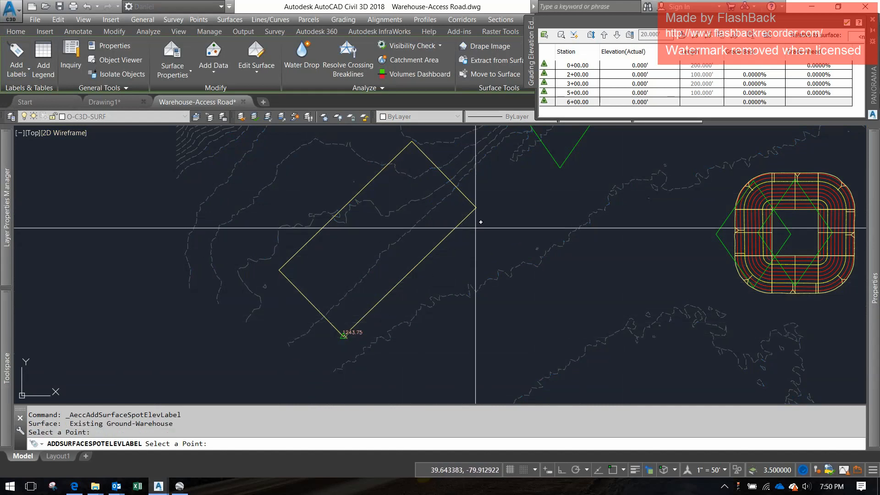
{"action": "left_click", "coordinate": [475, 207]}
{"action": "key", "text": "Return"}
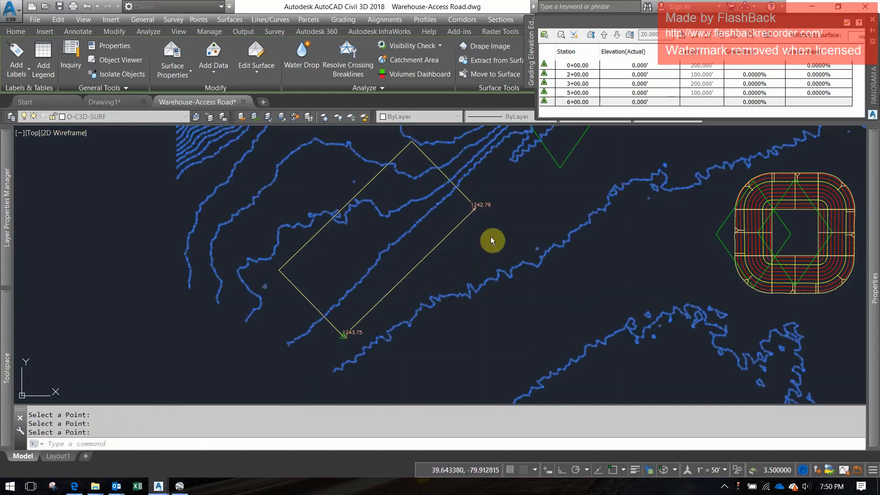
{"action": "scroll", "coordinate": [315, 363], "scroll_direction": "up", "scroll_amount": 4}
{"action": "key", "text": "Escape"}
{"action": "key", "text": "Escape"}
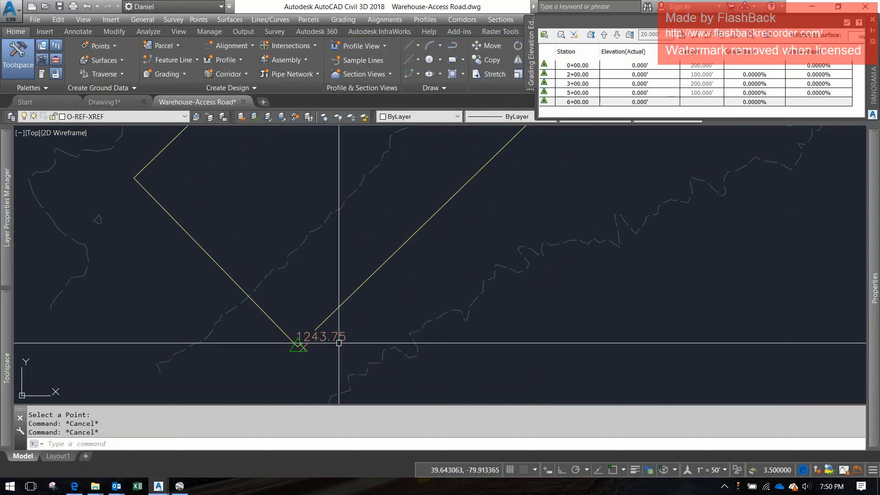
- Examine the ground elevations labelled at the rectangle's southern and eastern corners to choose a pad elevation
{"action": "scroll", "coordinate": [395, 347], "scroll_direction": "down", "scroll_amount": 2}
{"action": "middle_click_drag", "start_coordinate": [379, 321], "coordinate": [353, 350]}
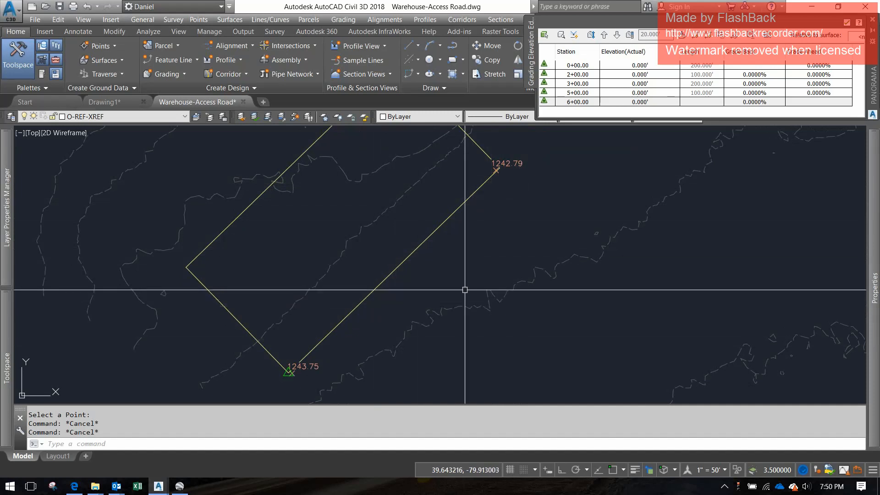
{"action": "scroll", "coordinate": [486, 241], "scroll_direction": "down", "scroll_amount": 2}
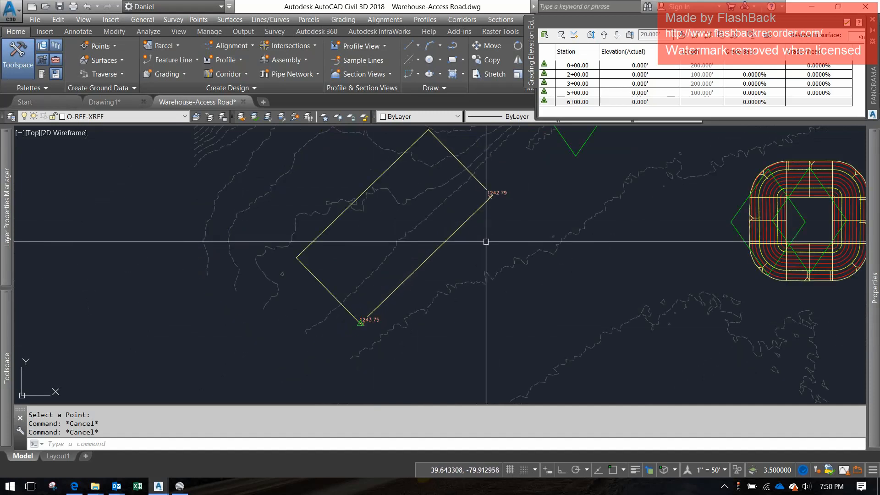
{"action": "scroll", "coordinate": [486, 242], "scroll_direction": "down", "scroll_amount": 2}
{"action": "middle_click_drag", "start_coordinate": [486, 242], "coordinate": [460, 258]}
{"action": "scroll", "coordinate": [464, 238], "scroll_direction": "up", "scroll_amount": 2}
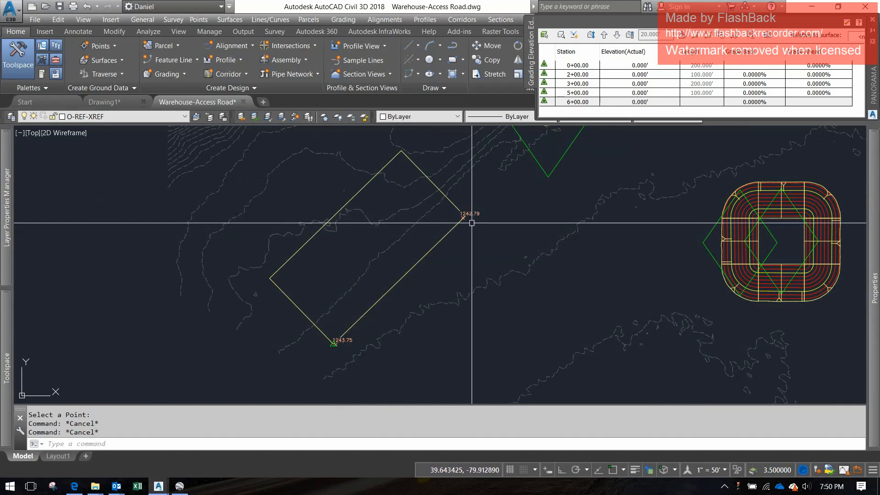
{"action": "mouse_move", "coordinate": [469, 218]}
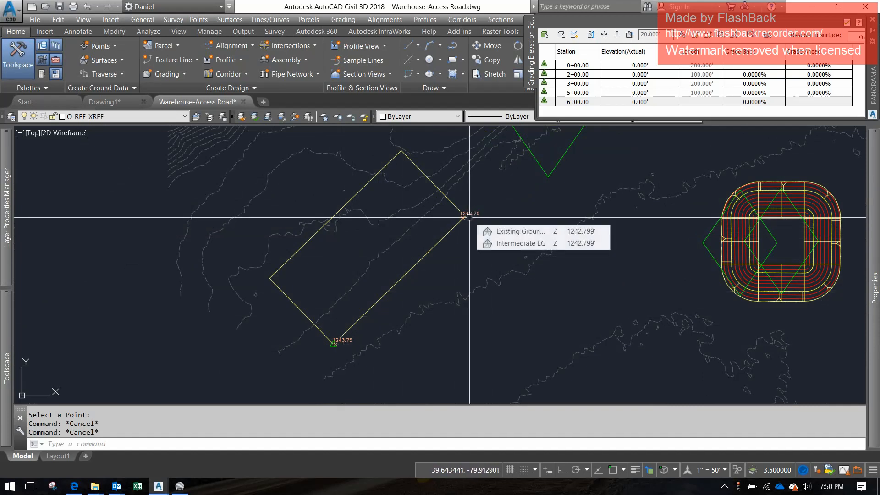
{"action": "scroll", "coordinate": [337, 351], "scroll_direction": "up", "scroll_amount": 3}
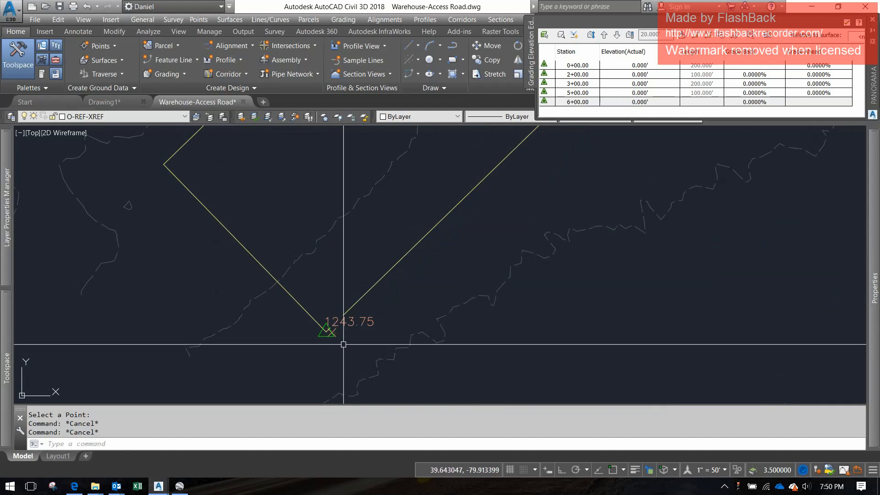
{"action": "mouse_move", "coordinate": [347, 319]}
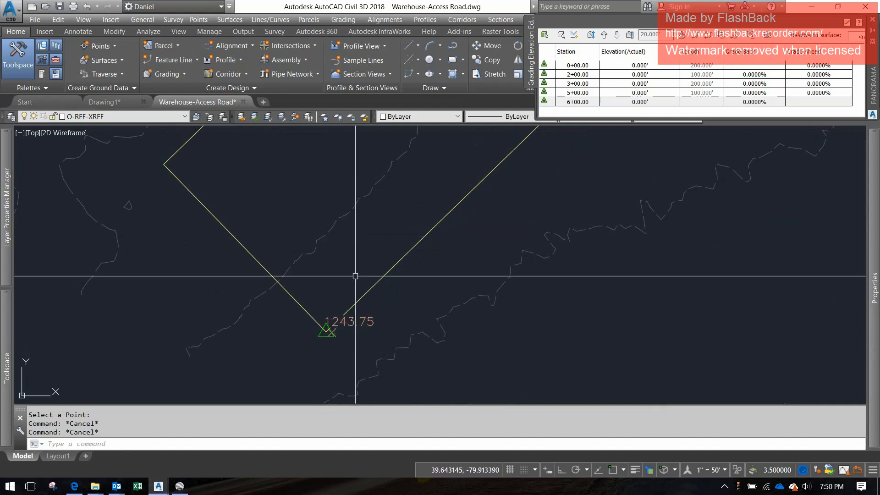
{"action": "scroll", "coordinate": [403, 255], "scroll_direction": "down", "scroll_amount": 5}
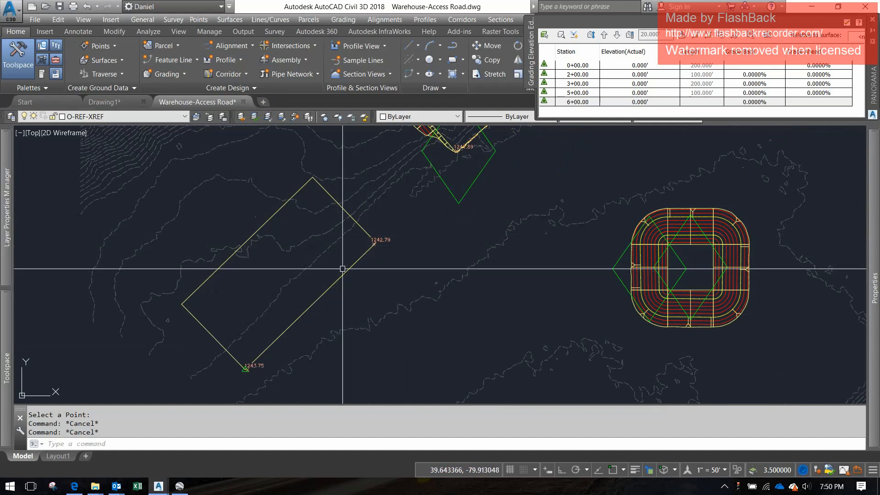
{"action": "middle_click_drag", "start_coordinate": [278, 356], "coordinate": [311, 309]}
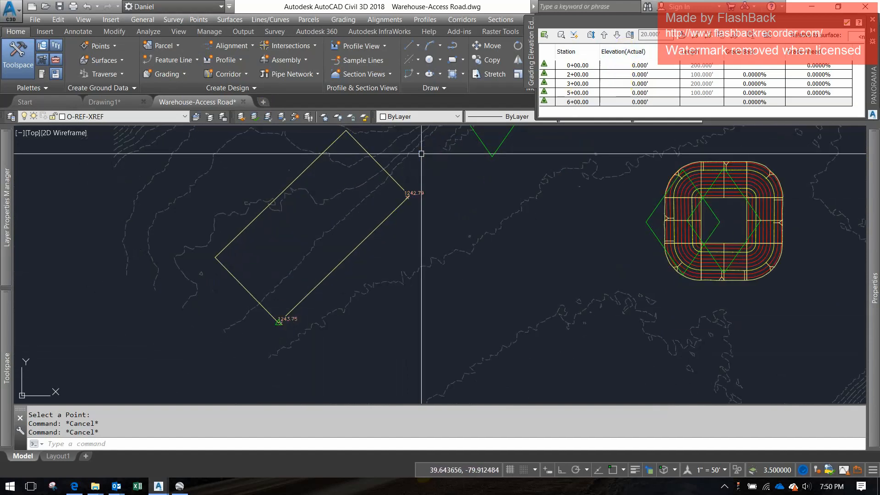
- Set the elevation of all the feature line's stations from 0+00 to 6+00 to 1244 feet at once
{"action": "left_click", "coordinate": [576, 104]}
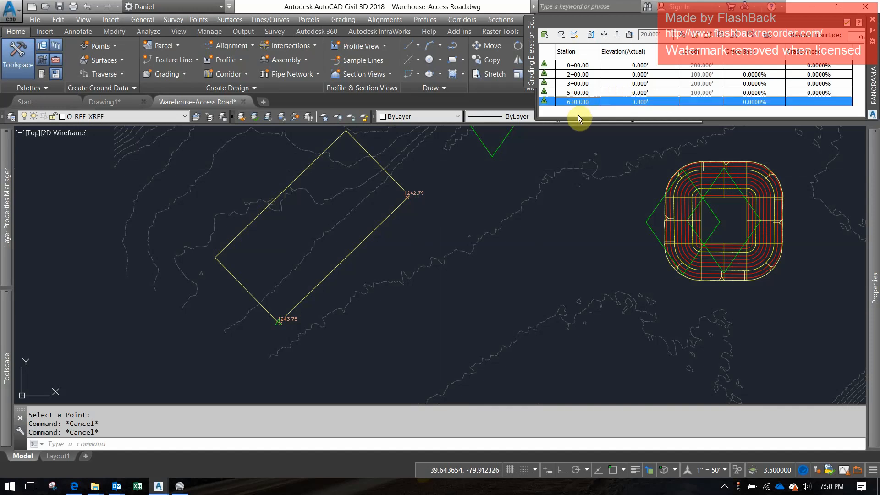
{"action": "left_click", "coordinate": [583, 67], "text": "shift"}
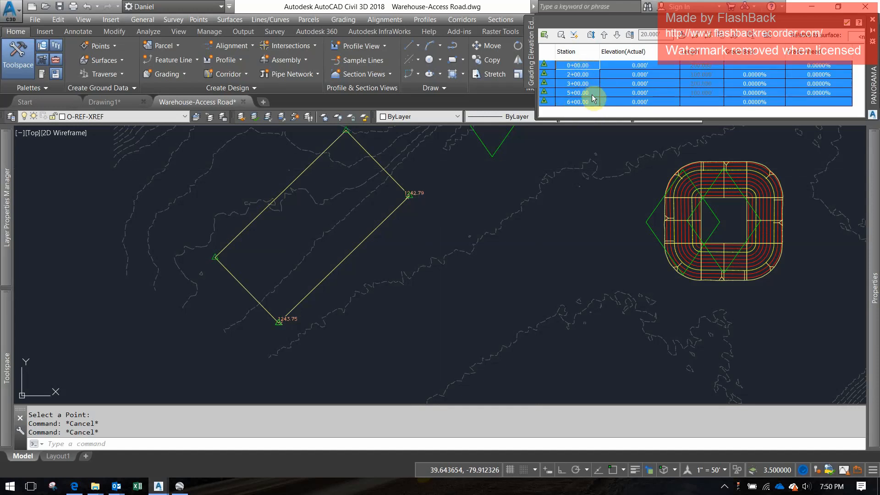
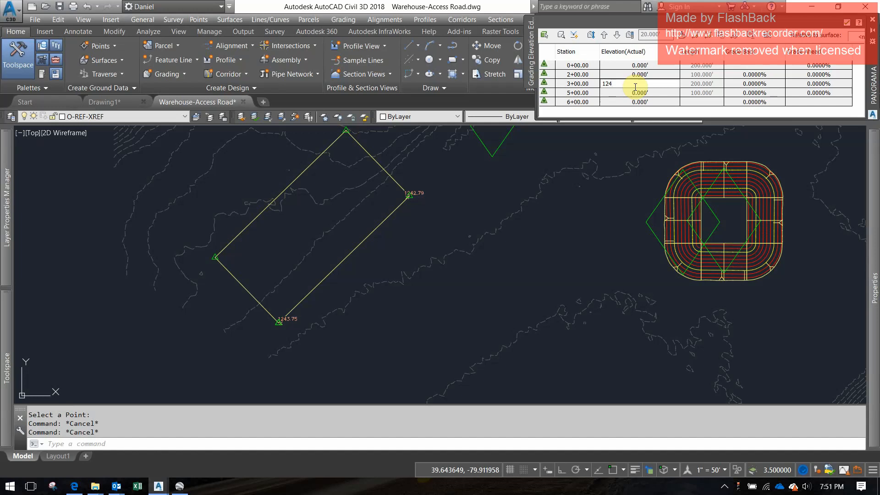
{"action": "key", "text": "Return"}
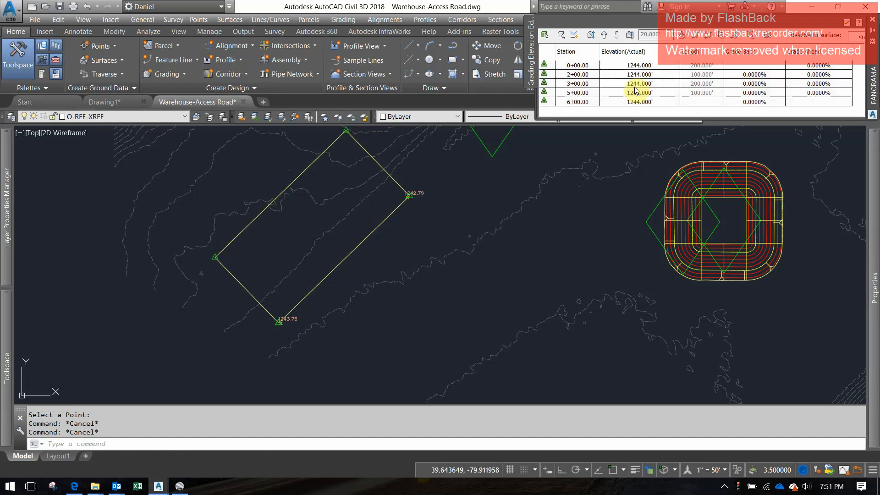
- Orbit the raised feature line and the existing ground surface in the Object Viewer to examine how the pad sits on the terrain
{"action": "left_click", "coordinate": [399, 159]}
{"action": "right_click", "coordinate": [435, 171]}
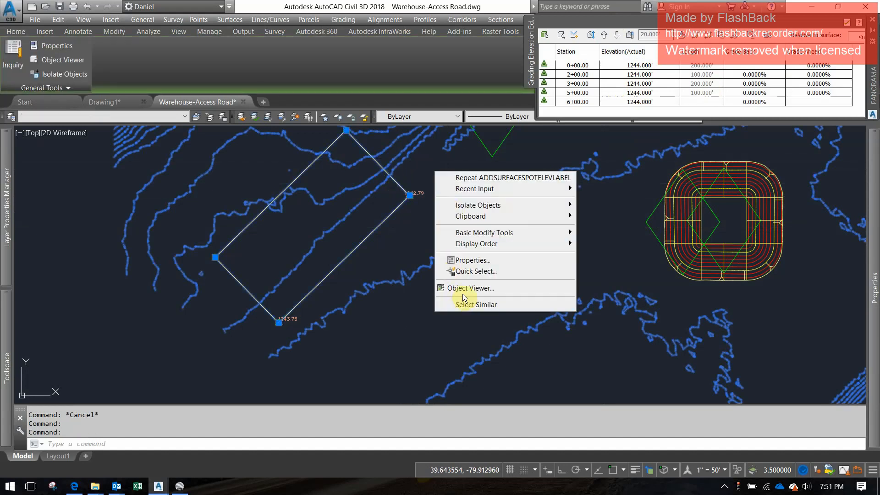
{"action": "left_click", "coordinate": [477, 289]}
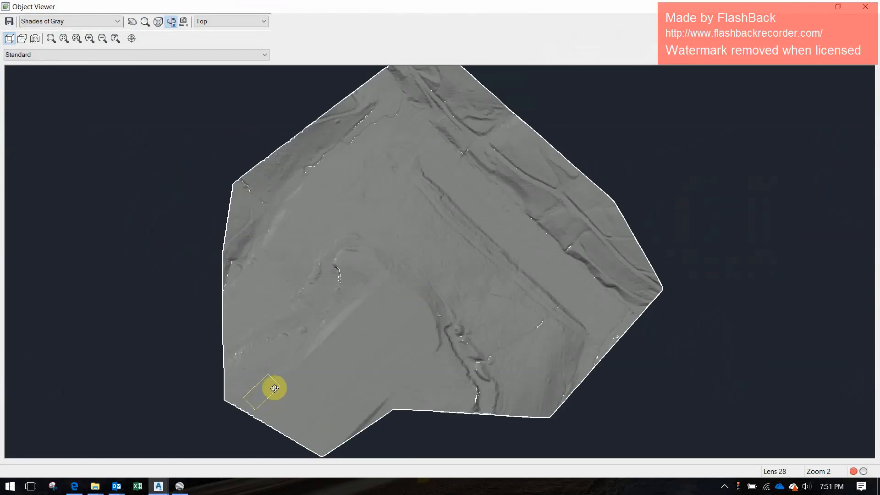
{"action": "mouse_move", "coordinate": [256, 383]}
{"action": "left_mouse_down"}
{"action": "mouse_move", "coordinate": [350, 411]}
{"action": "mouse_move", "coordinate": [453, 277]}
{"action": "mouse_move", "coordinate": [451, 322]}
{"action": "mouse_move", "coordinate": [443, 322]}
{"action": "left_mouse_up"}
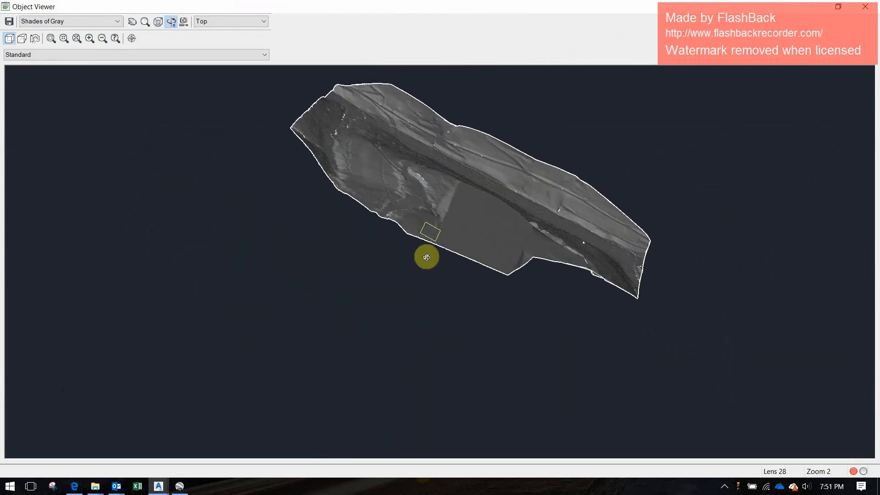
{"action": "scroll", "coordinate": [427, 256], "scroll_direction": "up", "scroll_amount": 5}
{"action": "middle_click_drag", "start_coordinate": [435, 210], "coordinate": [379, 405]}
{"action": "scroll", "coordinate": [399, 373], "scroll_direction": "up", "scroll_amount": 3}
{"action": "left_click_drag", "start_coordinate": [399, 374], "coordinate": [424, 346]}
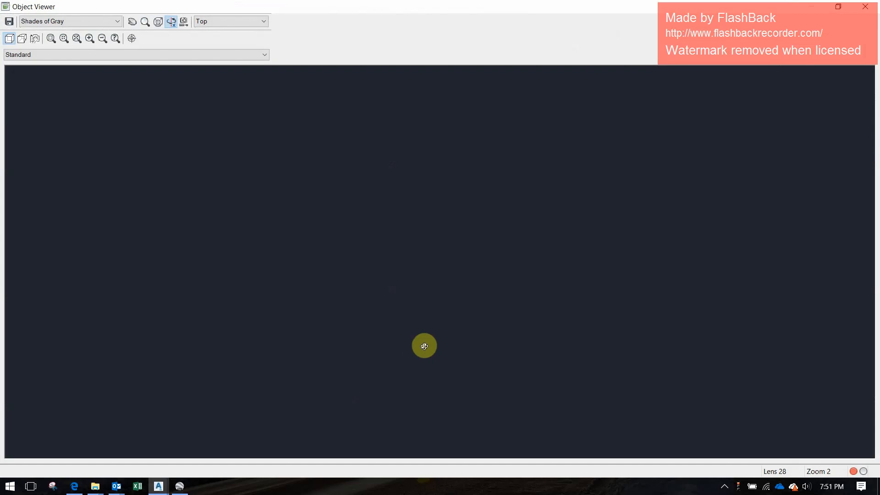
{"action": "scroll", "coordinate": [416, 363], "scroll_direction": "down", "scroll_amount": 4}
{"action": "left_click_drag", "start_coordinate": [483, 289], "coordinate": [394, 389]}
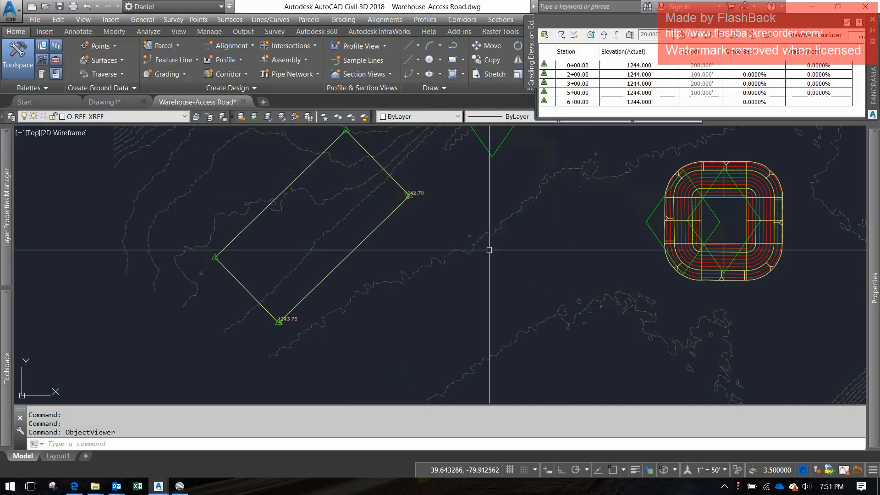
{"action": "key", "text": "Escape"}
{"action": "left_click", "coordinate": [418, 193]}
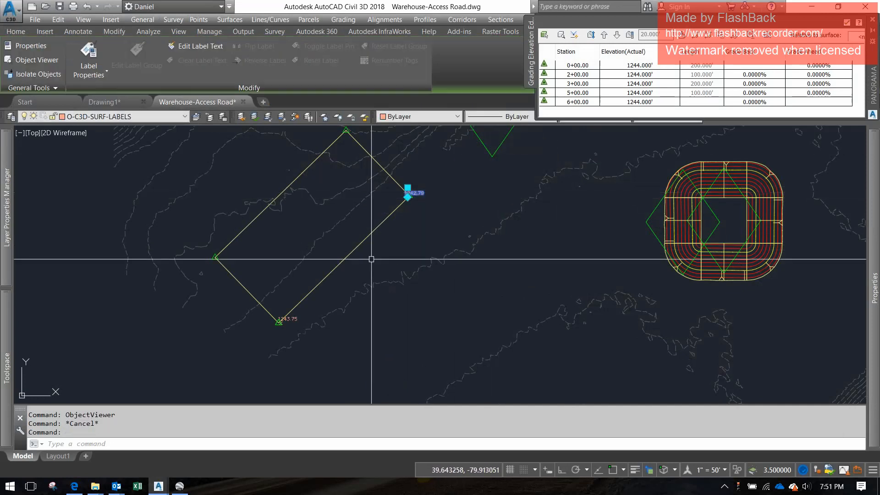
{"action": "middle_click_drag", "start_coordinate": [298, 256], "coordinate": [425, 331]}
{"action": "middle_click_drag", "start_coordinate": [534, 264], "coordinate": [405, 357]}
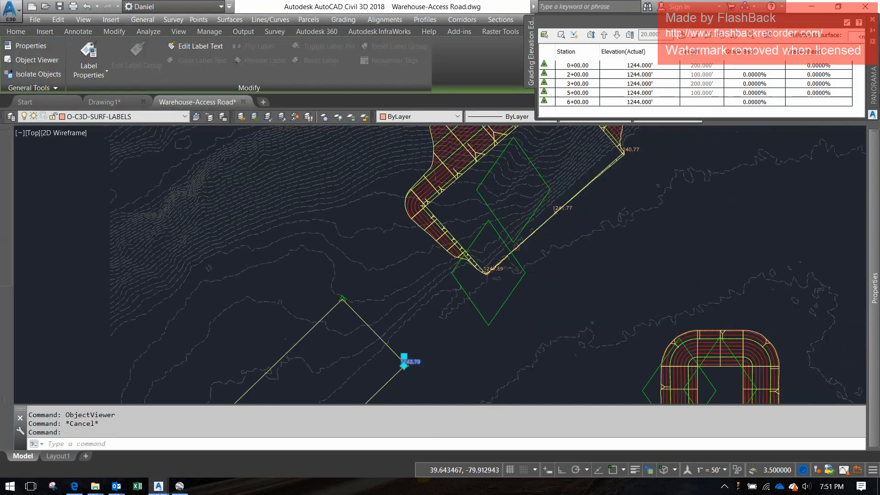
{"action": "key", "text": "Escape"}
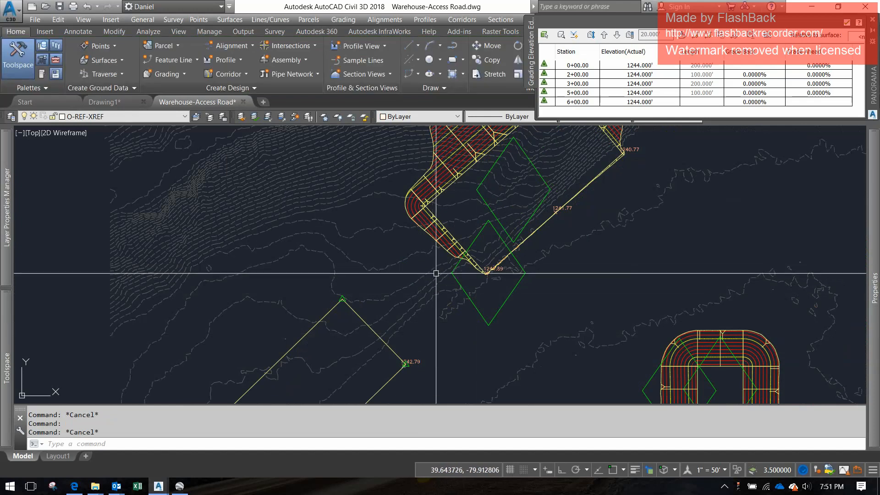
- Examine which overlapping objects, such as the grading and TIN surfaces, can be picked on the existing graded pad through selection cycling
{"action": "scroll", "coordinate": [436, 296], "scroll_direction": "down", "scroll_amount": 2}
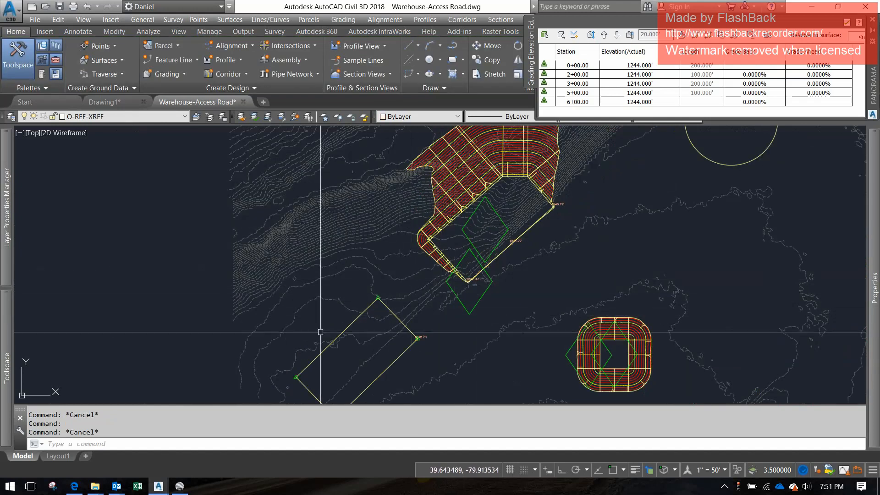
{"action": "middle_click_drag", "start_coordinate": [462, 226], "coordinate": [433, 254]}
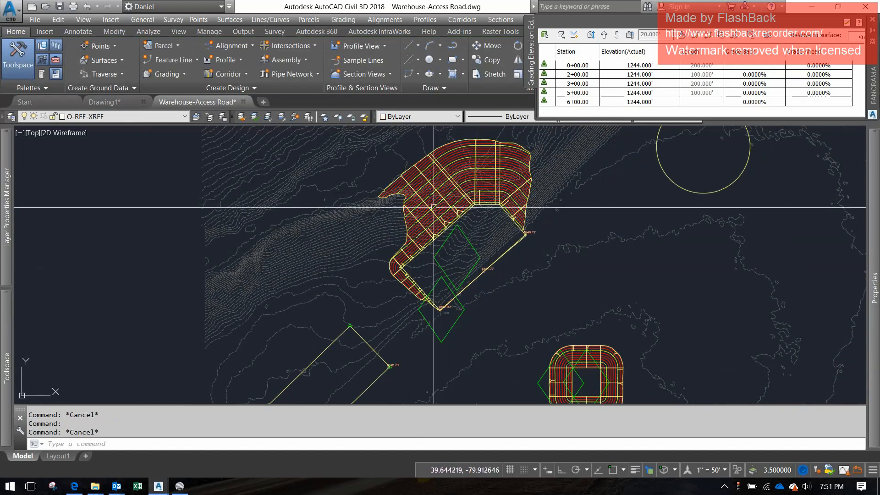
{"action": "scroll", "coordinate": [447, 212], "scroll_direction": "up", "scroll_amount": 4}
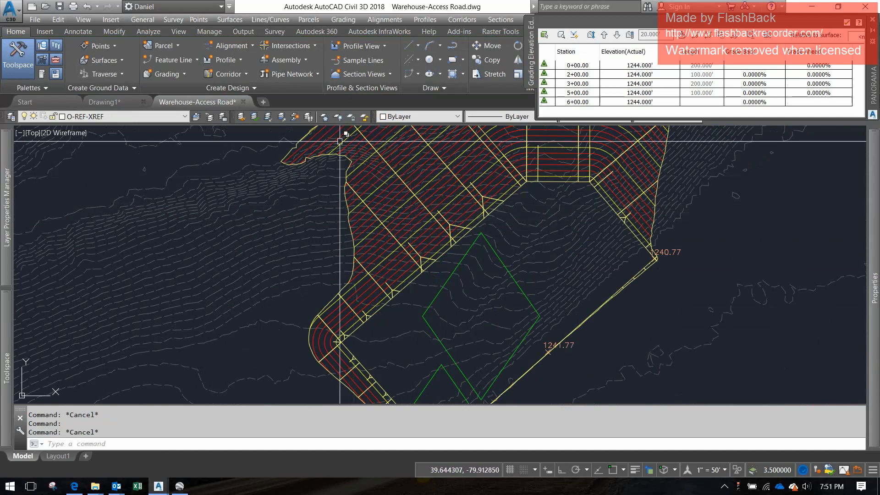
{"action": "middle_click_drag", "start_coordinate": [341, 136], "coordinate": [271, 272]}
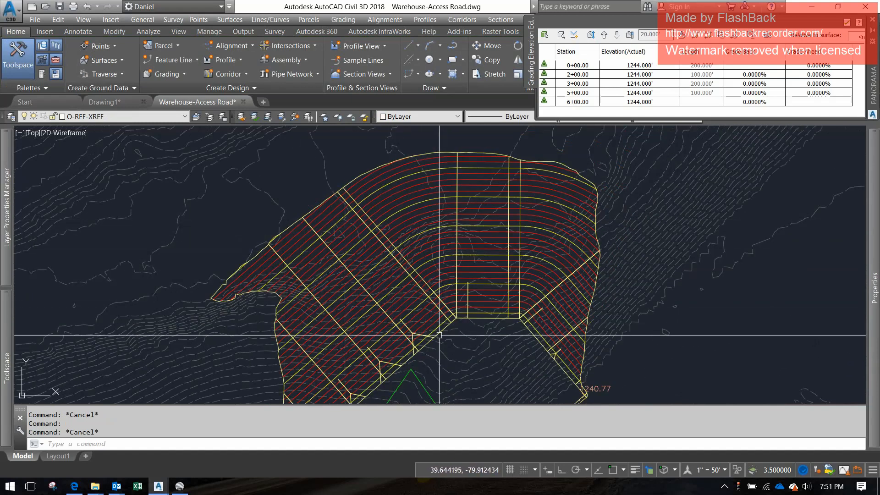
{"action": "left_click", "coordinate": [439, 350]}
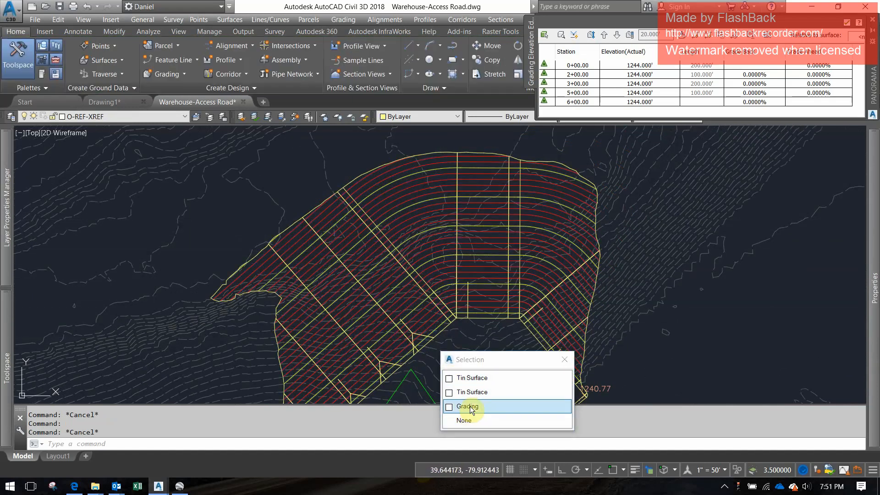
{"action": "left_click", "coordinate": [470, 405]}
{"action": "key", "text": "Escape"}
{"action": "left_click", "coordinate": [428, 284]}
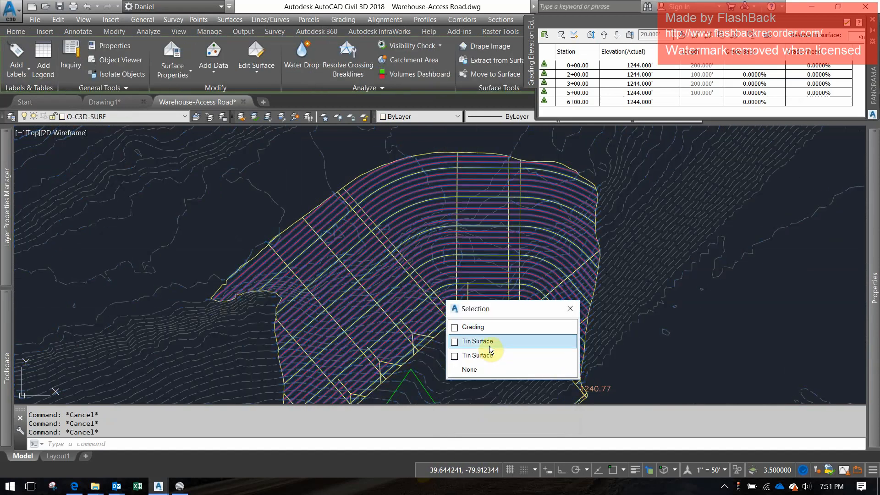
{"action": "key", "text": "Escape"}
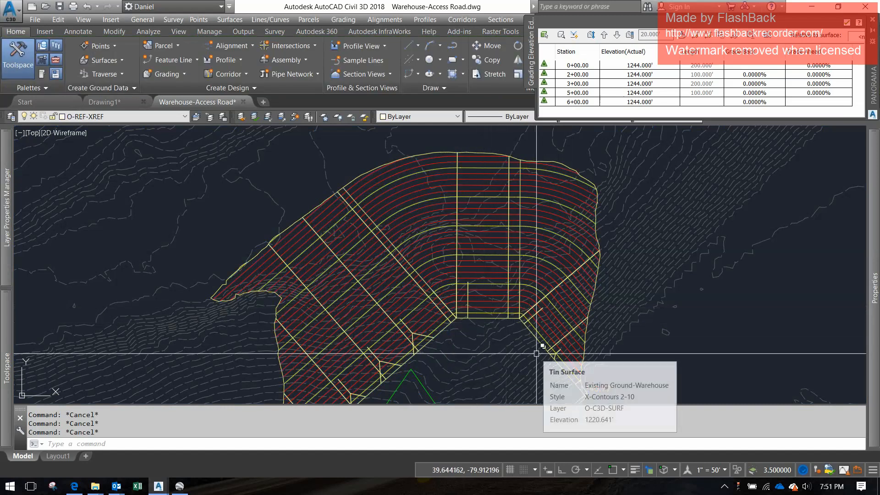
- Test picking objects on the graded slope with selection cycling off and on again, leaving nothing selected
{"action": "key", "text": "ctrl+w"}
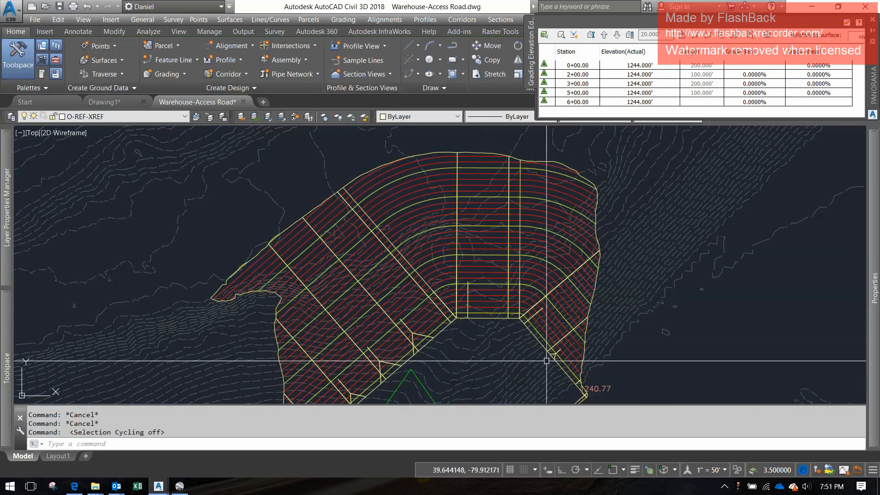
{"action": "left_click", "coordinate": [475, 257]}
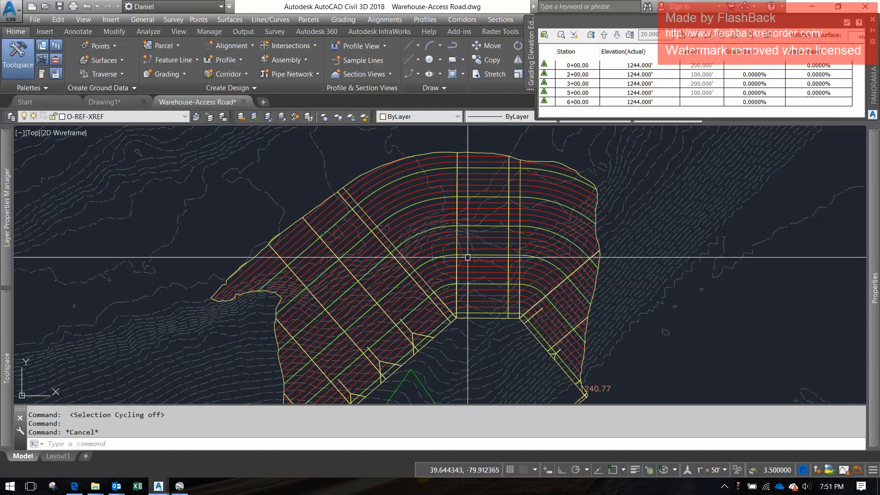
{"action": "key", "text": "ctrl+w"}
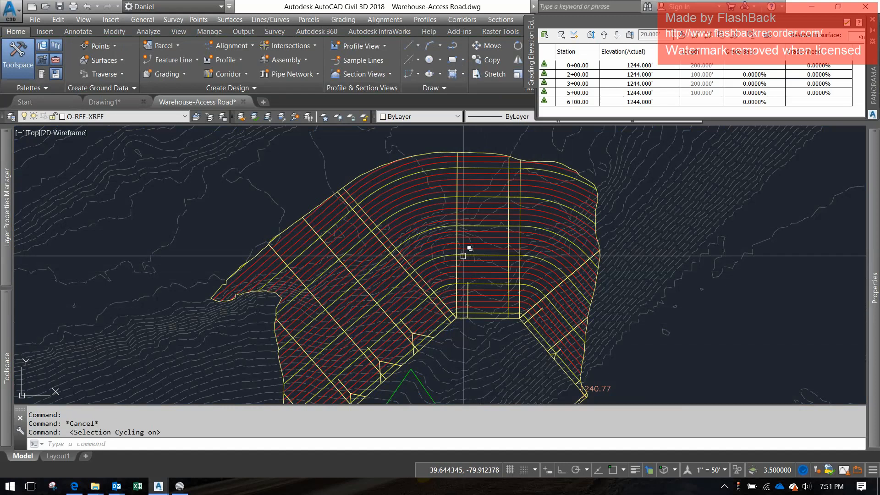
{"action": "left_click", "coordinate": [463, 256]}
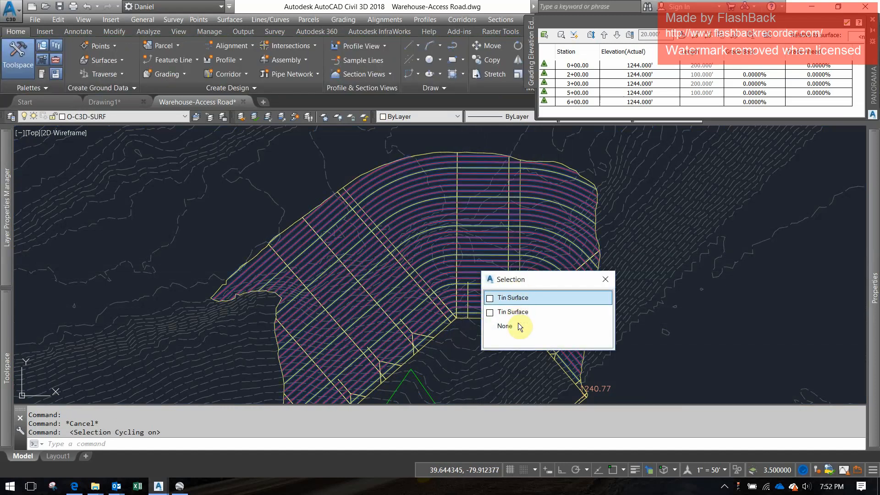
{"action": "left_click", "coordinate": [516, 326]}
- Close the Grading Elevation Editor
{"action": "scroll", "coordinate": [485, 355], "scroll_direction": "down", "scroll_amount": 5}
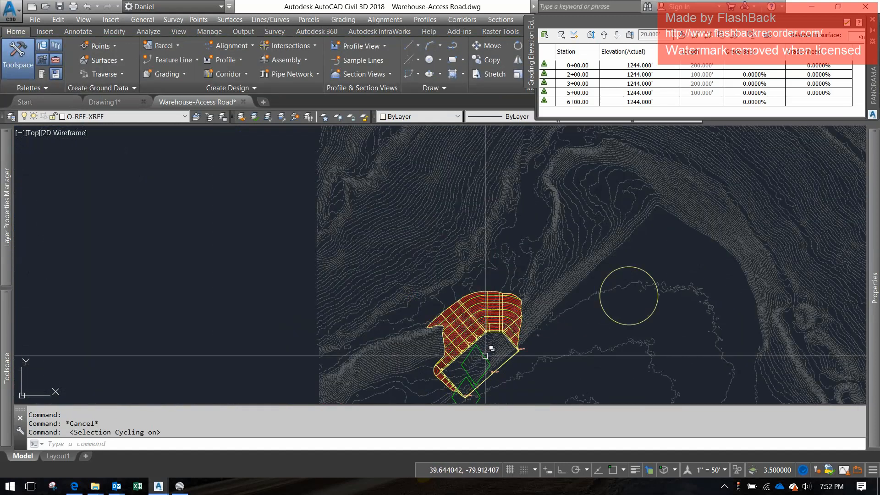
{"action": "middle_click_drag", "start_coordinate": [489, 338], "coordinate": [528, 242]}
{"action": "middle_click_drag", "start_coordinate": [446, 322], "coordinate": [475, 286]}
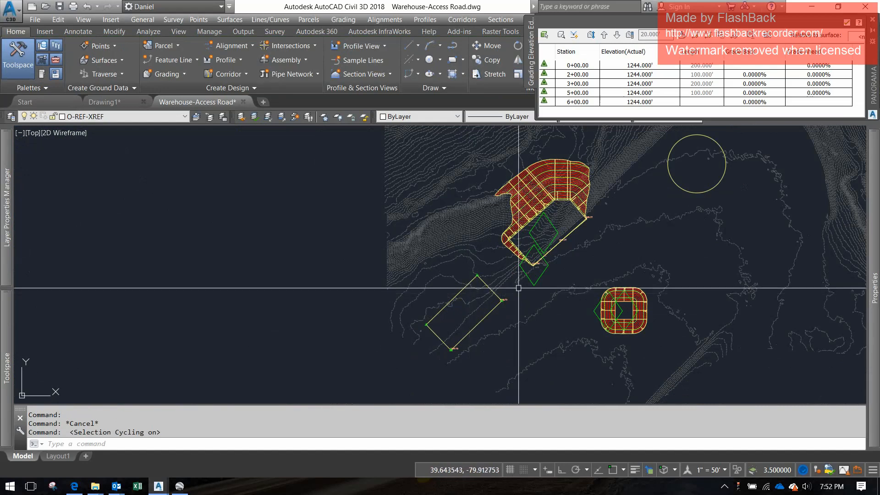
{"action": "left_click", "coordinate": [848, 23]}
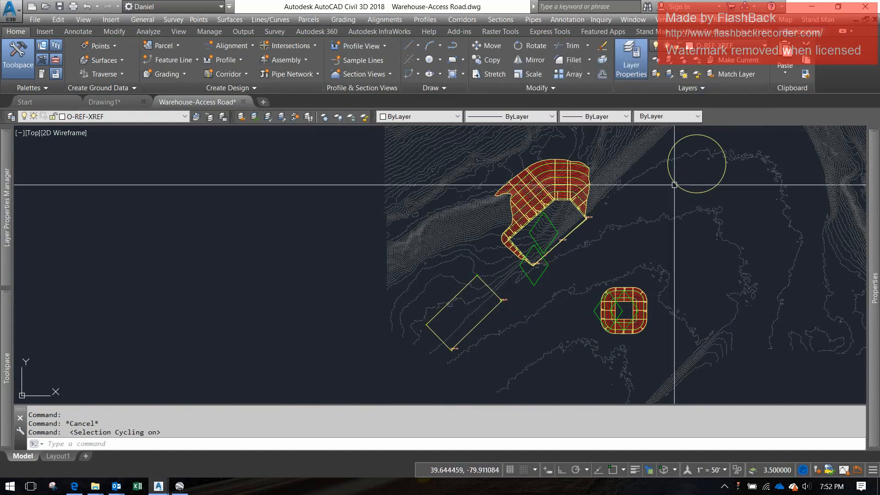
{"action": "scroll", "coordinate": [478, 294], "scroll_direction": "up", "scroll_amount": 2}
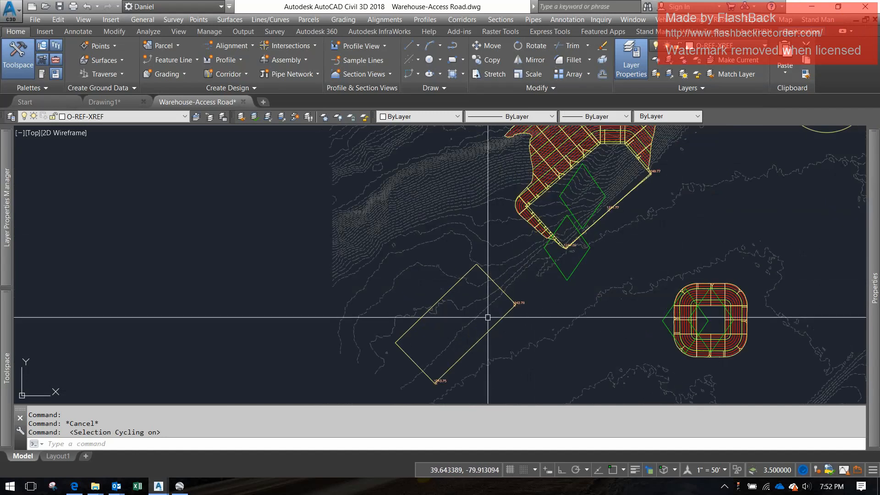
{"action": "mouse_move", "coordinate": [466, 320]}
{"action": "middle_mouse_down"}
{"action": "mouse_move", "coordinate": [389, 309]}
{"action": "mouse_move", "coordinate": [391, 293]}
{"action": "middle_mouse_up"}
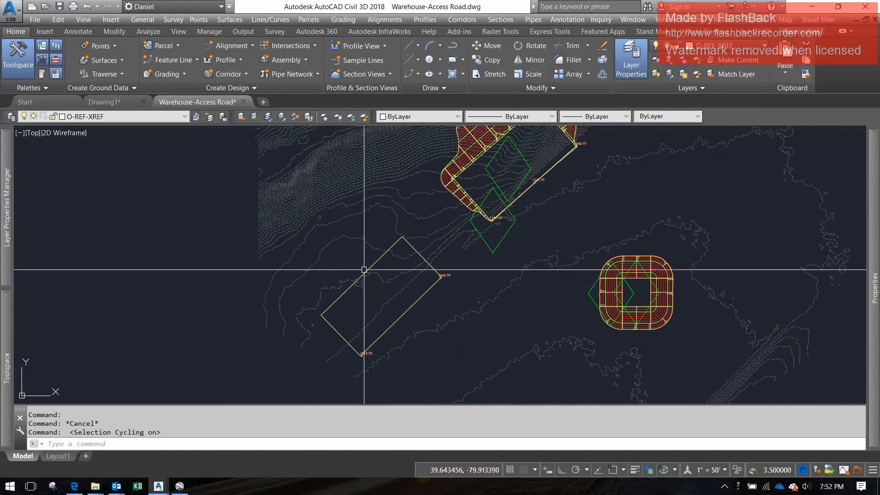
{"action": "middle_click_drag", "start_coordinate": [440, 265], "coordinate": [360, 311]}
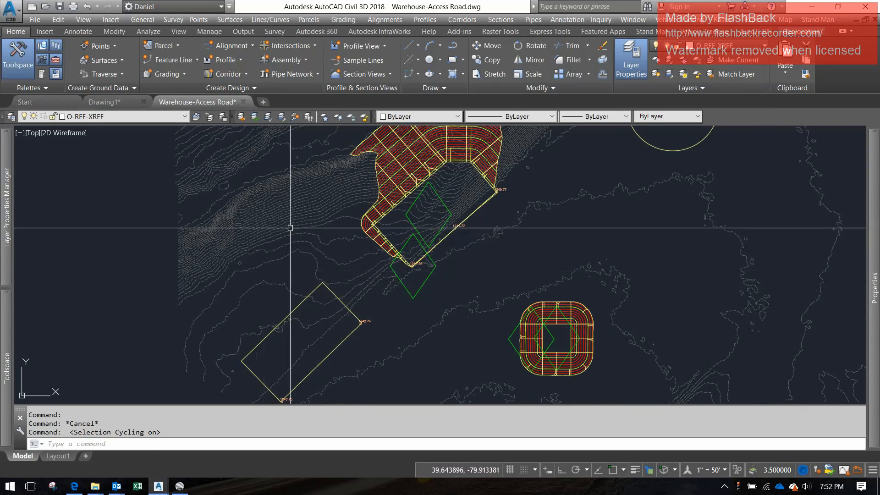
{"action": "mouse_move", "coordinate": [314, 280]}
{"action": "middle_mouse_down"}
{"action": "mouse_move", "coordinate": [292, 224]}
{"action": "mouse_move", "coordinate": [367, 226]}
{"action": "middle_mouse_up"}
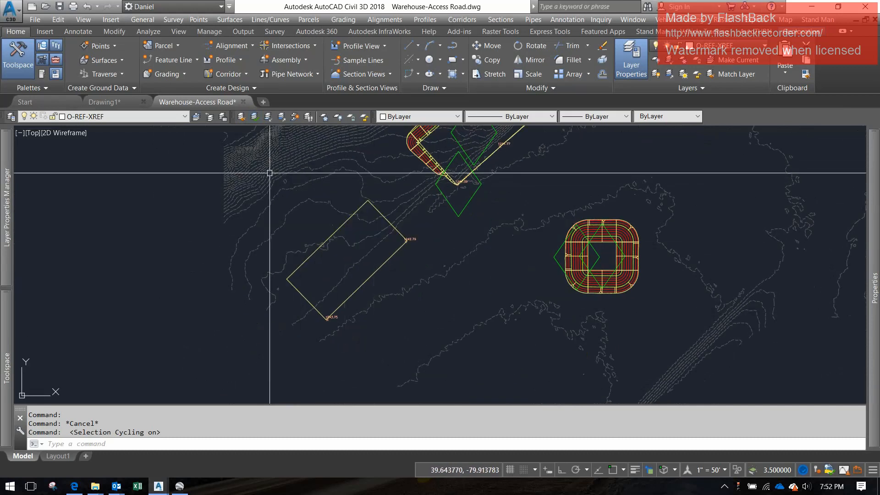
{"action": "mouse_move", "coordinate": [269, 172]}
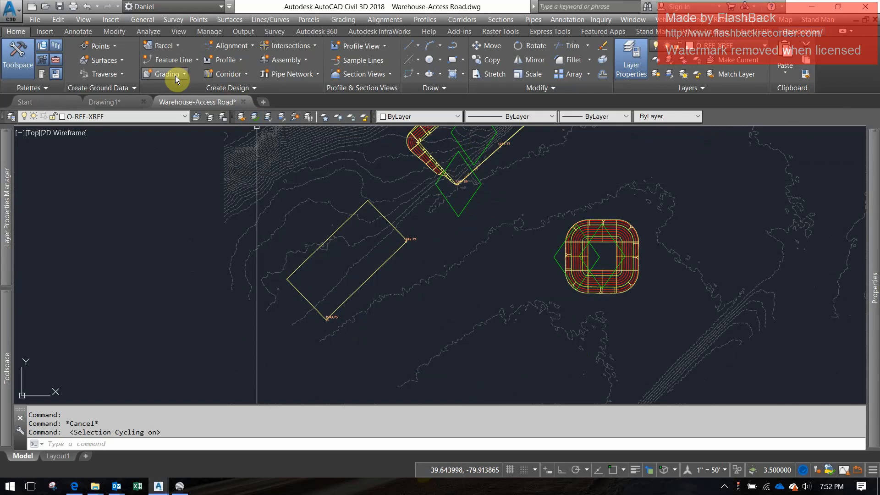
{"action": "left_click", "coordinate": [174, 60]}
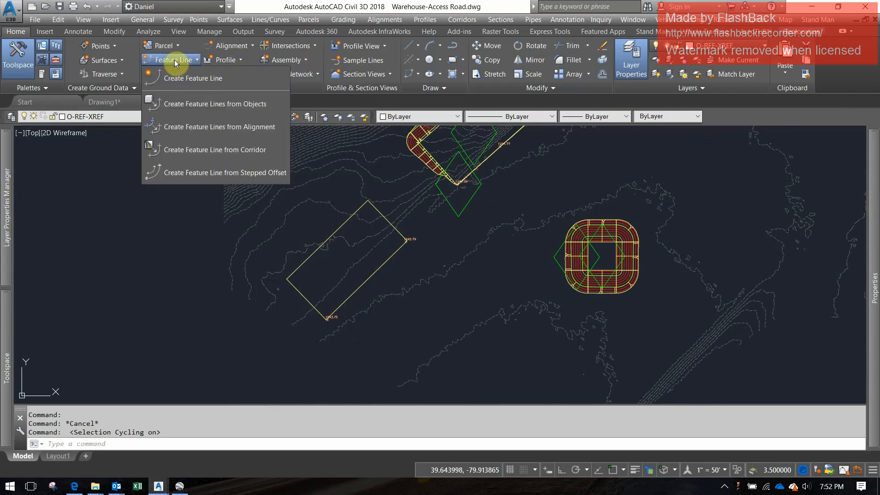
{"action": "left_click", "coordinate": [176, 60]}
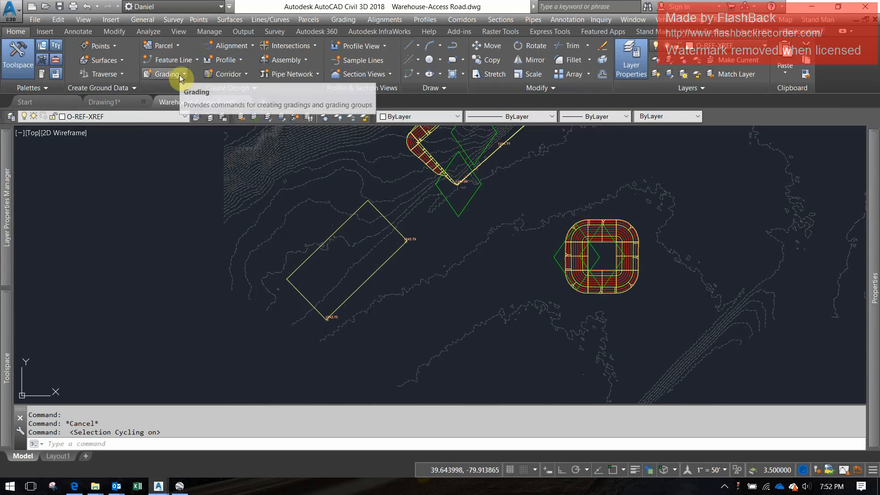
- Open the Grading Creation Tools and move their toolbar to the empty drawing area below the square graded pad
{"action": "left_click", "coordinate": [180, 75]}
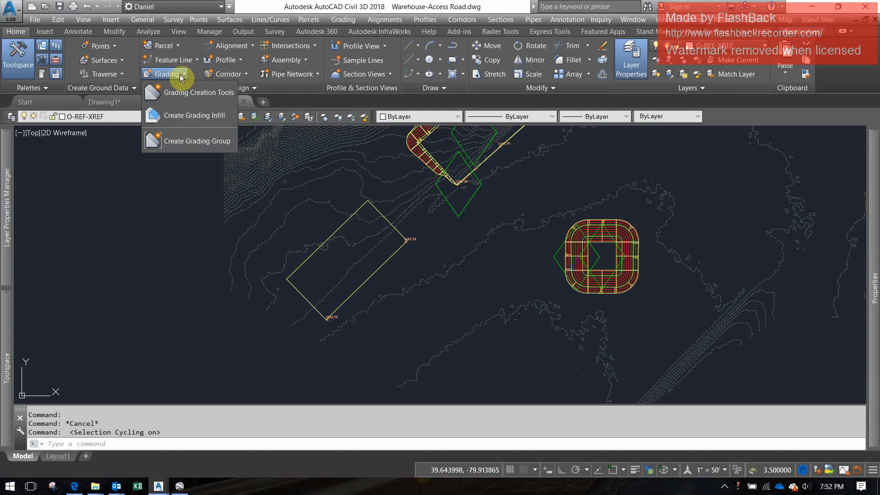
{"action": "left_click", "coordinate": [197, 92]}
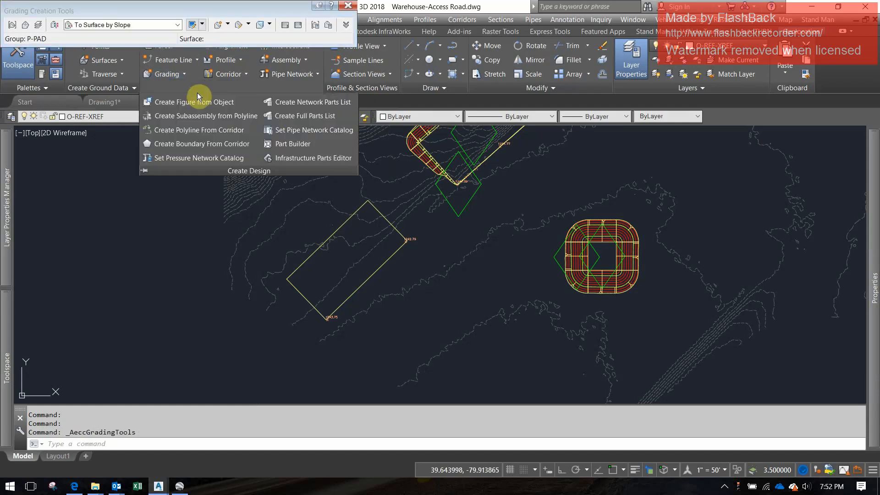
{"action": "left_click", "coordinate": [196, 188]}
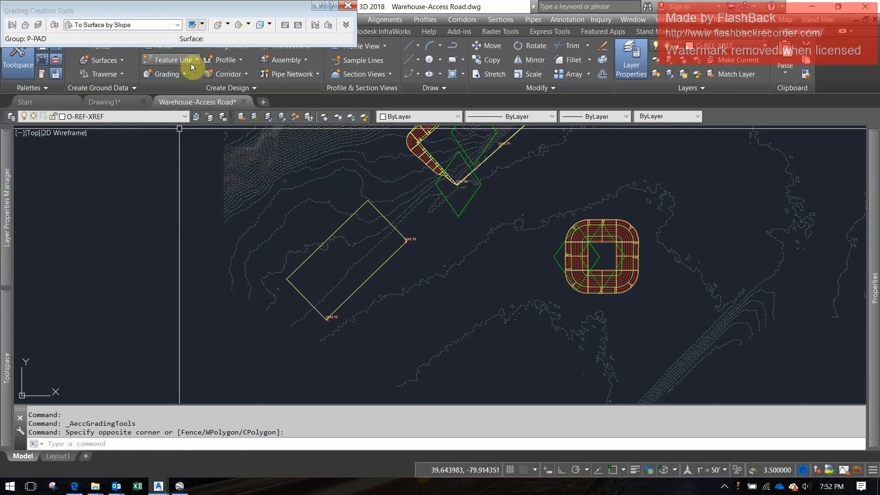
{"action": "mouse_move", "coordinate": [173, 9]}
{"action": "left_mouse_down"}
{"action": "mouse_move", "coordinate": [424, 282]}
{"action": "mouse_move", "coordinate": [647, 364]}
{"action": "mouse_move", "coordinate": [683, 366]}
{"action": "mouse_move", "coordinate": [654, 365]}
{"action": "left_mouse_up"}
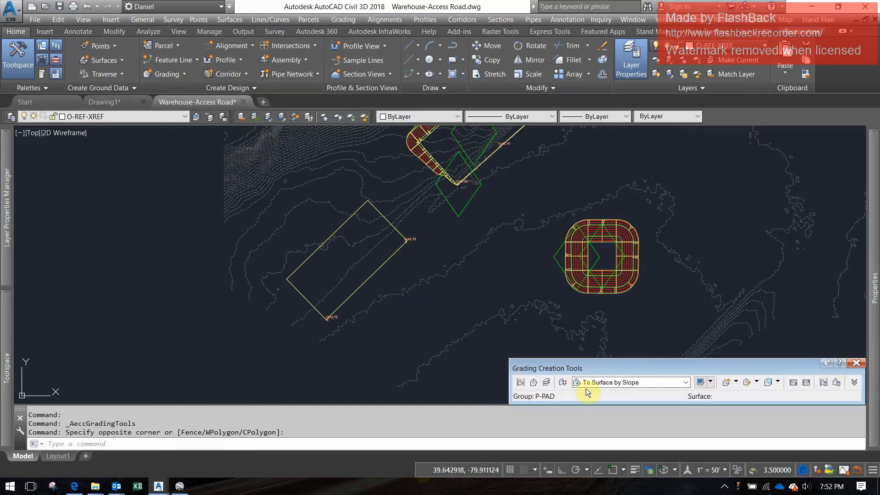
- Start setting the grading group for the rectangular pad and choose Site-Secondary Pad as its site
{"action": "left_click", "coordinate": [525, 383]}
{"action": "scroll", "coordinate": [515, 197], "scroll_direction": "up", "scroll_amount": 5}
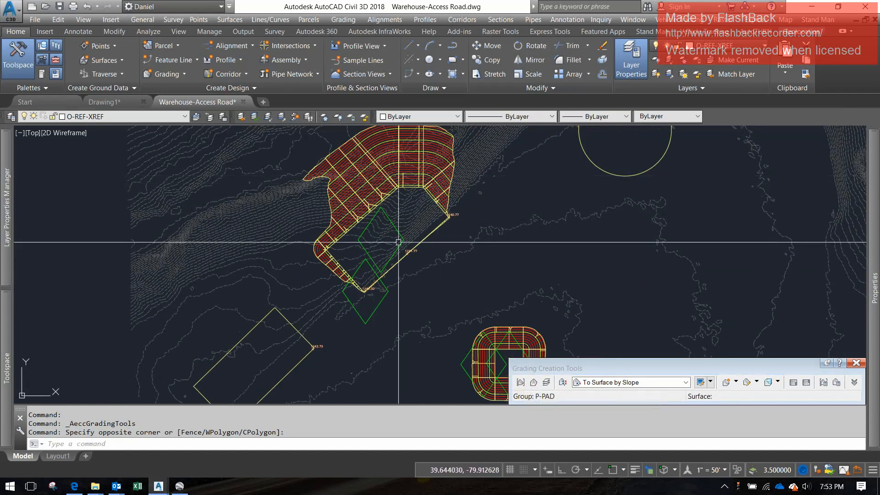
{"action": "middle_click_drag", "start_coordinate": [263, 328], "coordinate": [331, 255]}
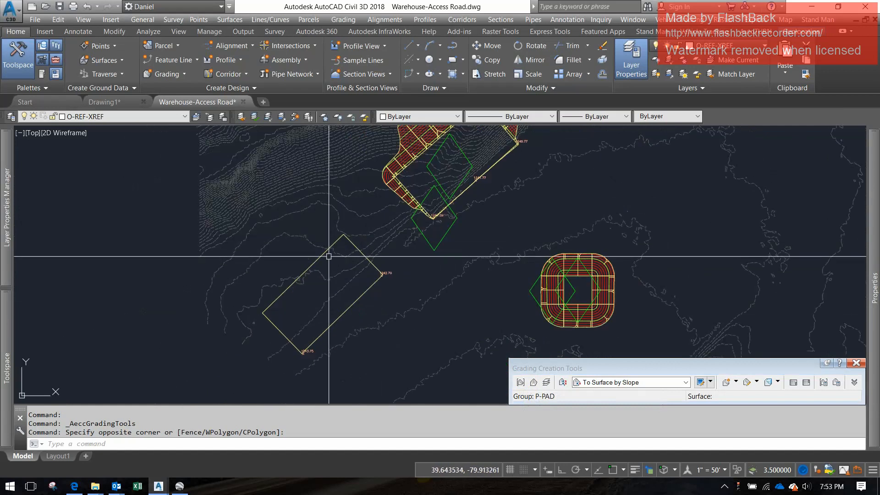
{"action": "left_click", "coordinate": [521, 383]}
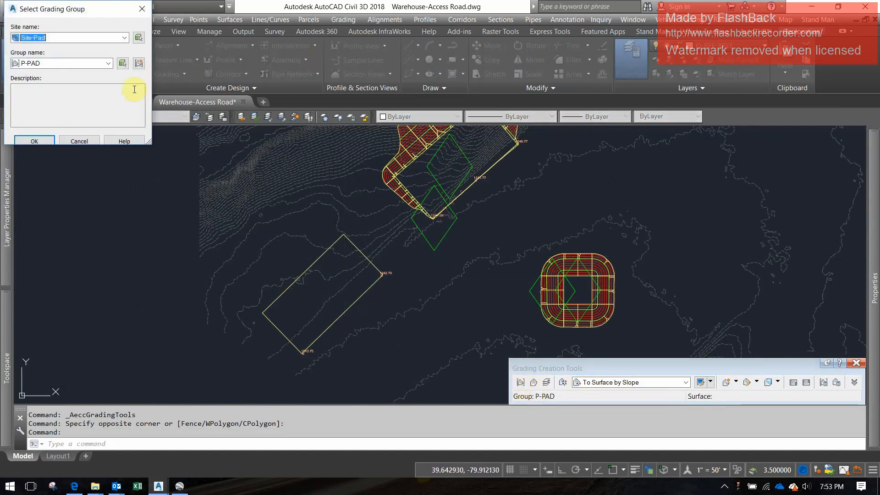
{"action": "left_click", "coordinate": [122, 37]}
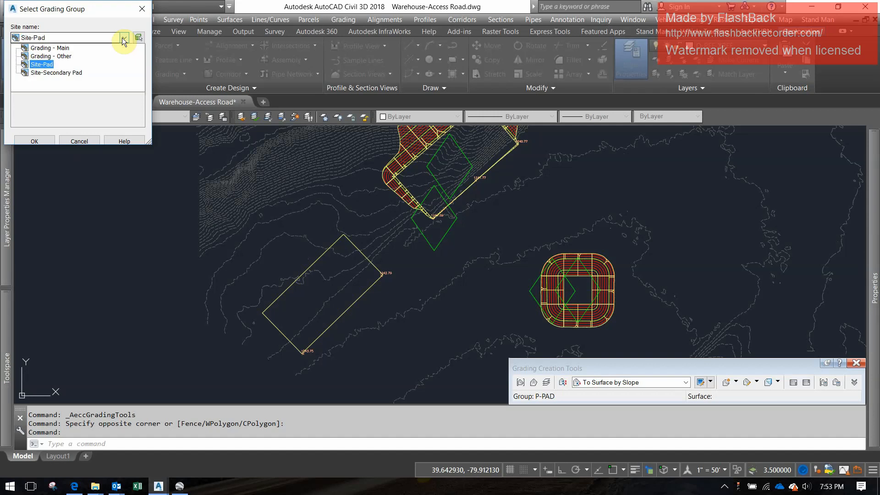
{"action": "left_click", "coordinate": [54, 73]}
{"action": "left_click", "coordinate": [73, 67]}
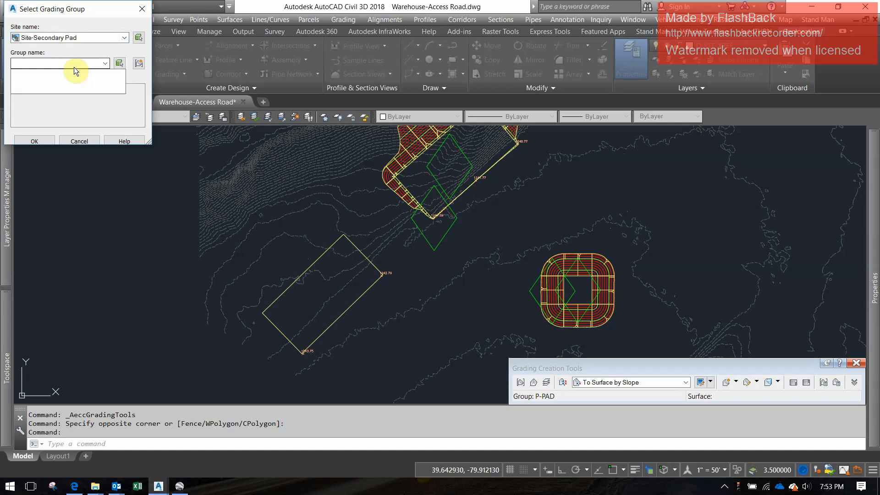
{"action": "left_click", "coordinate": [73, 66]}
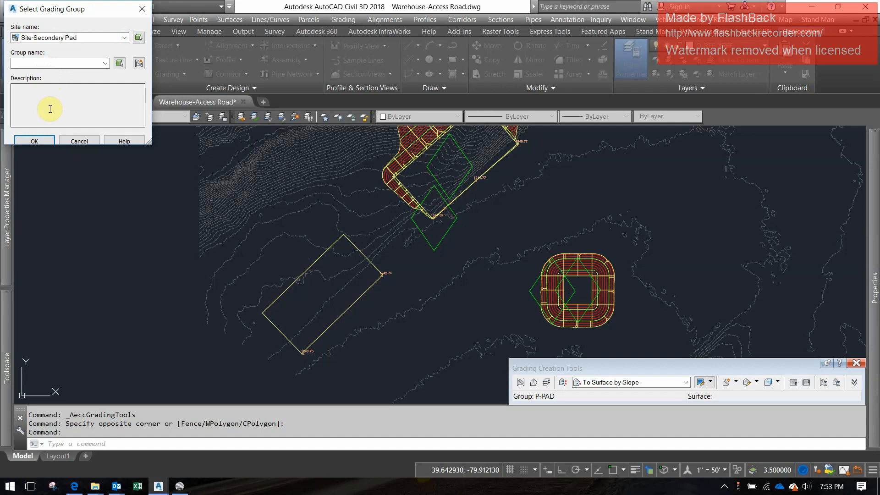
- Create a grading group named Secondary Pad with automatic surface creation using the group name and the P-Contours 2-10 surface style
{"action": "left_click", "coordinate": [139, 63]}
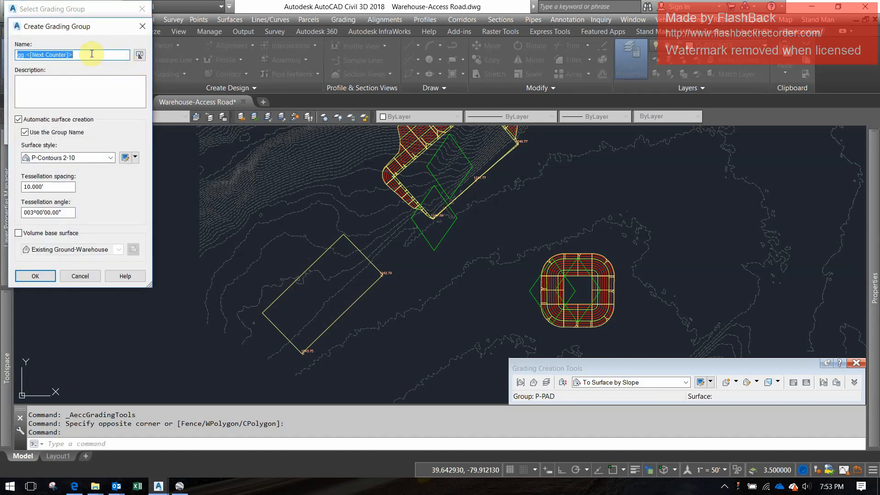
{"action": "left_click_drag", "start_coordinate": [92, 53], "coordinate": [3, 57]}
{"action": "type", "text": "Secondary Pad"}
{"action": "left_click", "coordinate": [41, 120]}
{"action": "left_click", "coordinate": [41, 120]}
{"action": "left_click", "coordinate": [44, 122]}
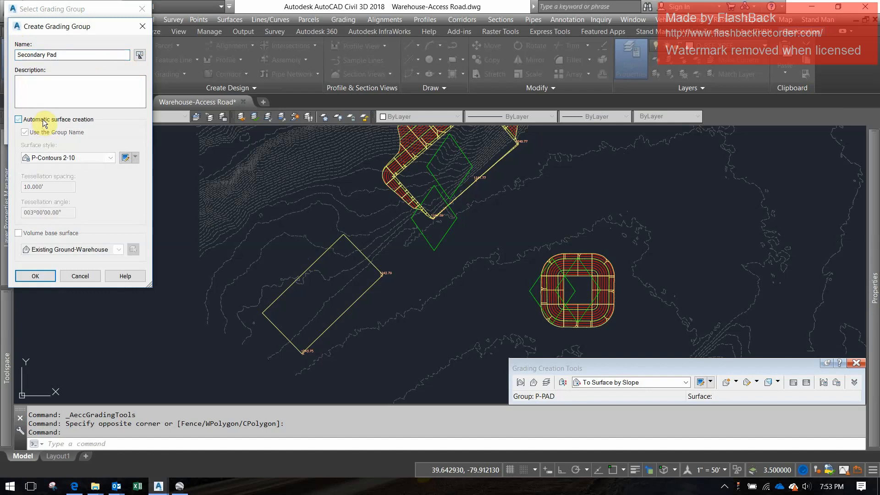
{"action": "left_click", "coordinate": [44, 121]}
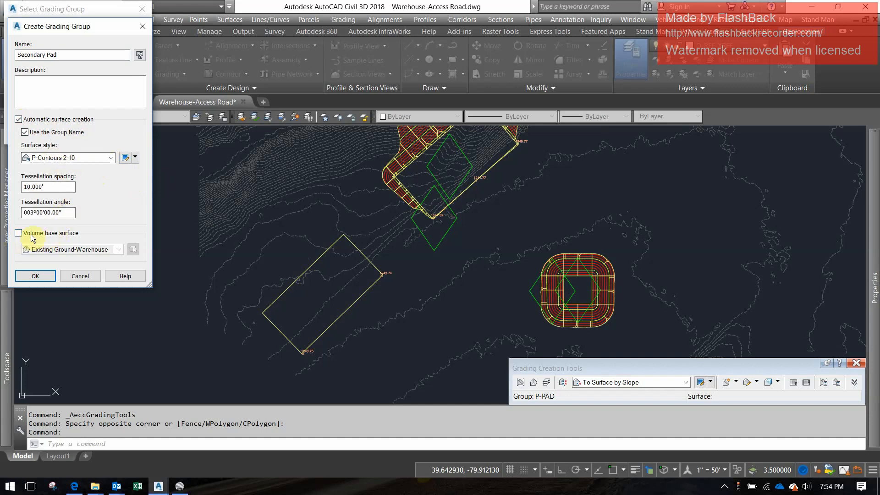
{"action": "left_click", "coordinate": [39, 277]}
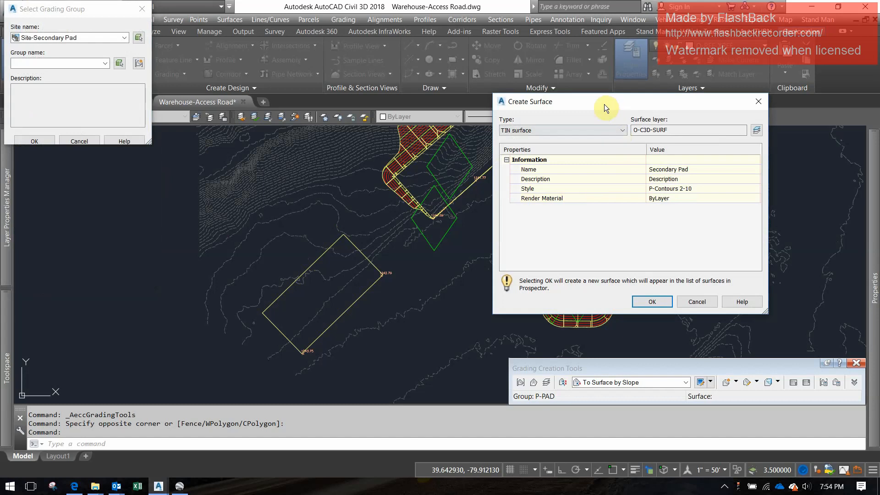
- Create the group's TIN surface with its default properties and set Secondary Pad as the current grading group
{"action": "mouse_move", "coordinate": [604, 104]}
{"action": "left_mouse_down"}
{"action": "mouse_move", "coordinate": [289, 104]}
{"action": "mouse_move", "coordinate": [332, 111]}
{"action": "left_mouse_up"}
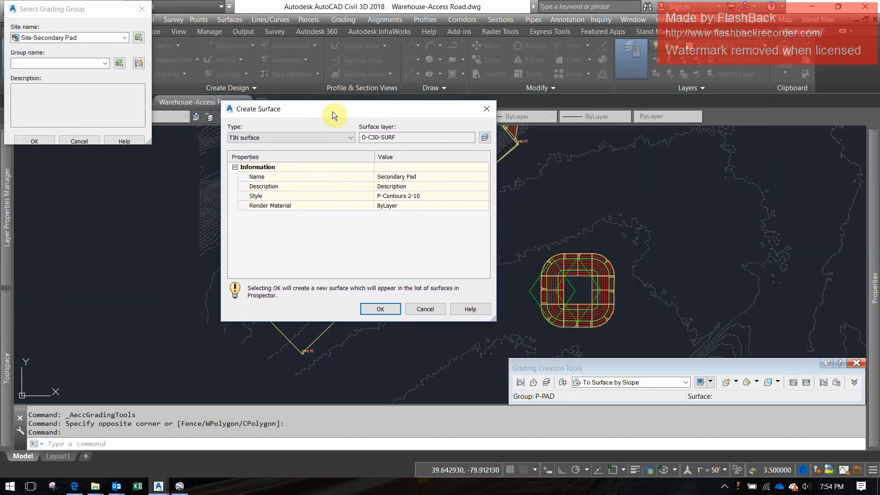
{"action": "left_click", "coordinate": [393, 309]}
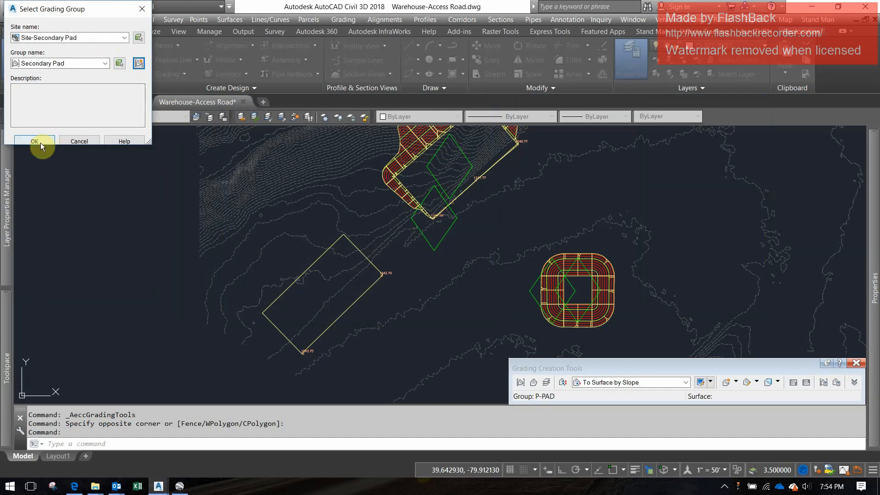
{"action": "left_click", "coordinate": [60, 38]}
{"action": "left_click", "coordinate": [52, 64]}
{"action": "left_click", "coordinate": [44, 114]}
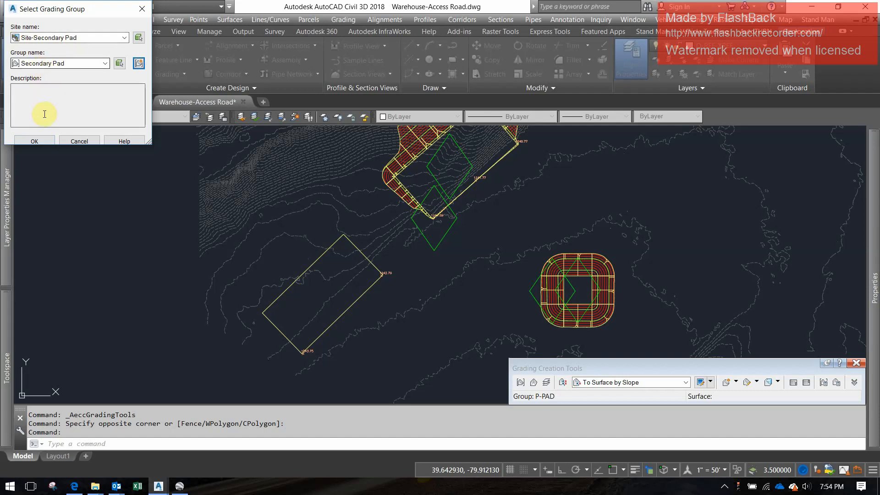
{"action": "left_click", "coordinate": [35, 141]}
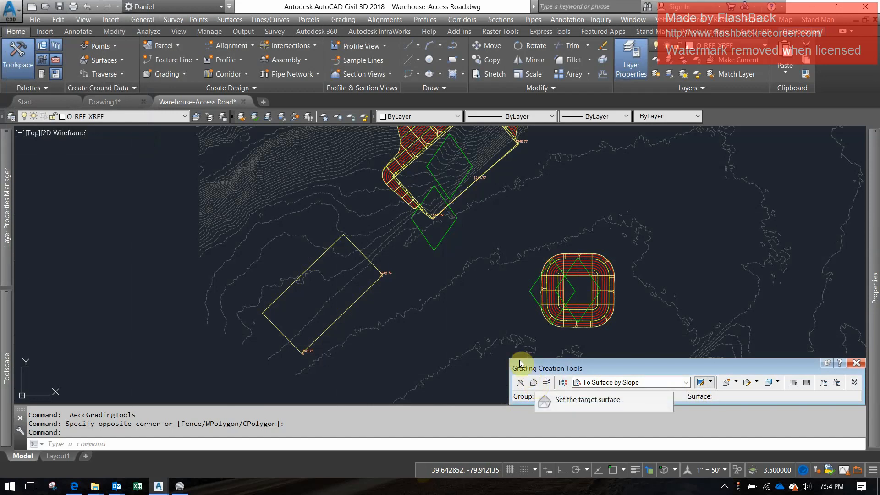
- Check the properties of the existing ground contours and set Existing Ground-Warehouse as the target surface for the grading
{"action": "mouse_move", "coordinate": [348, 230]}
{"action": "middle_mouse_down"}
{"action": "mouse_move", "coordinate": [358, 330]}
{"action": "mouse_move", "coordinate": [434, 270]}
{"action": "middle_mouse_up"}
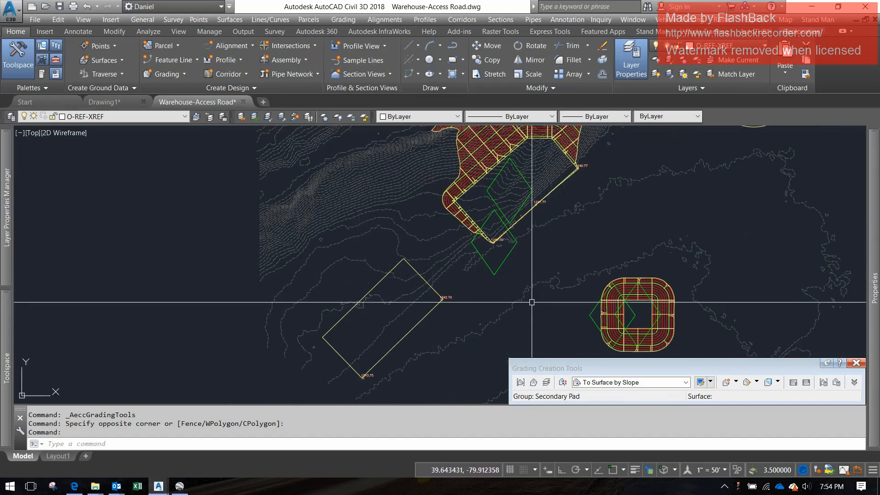
{"action": "left_click", "coordinate": [377, 192]}
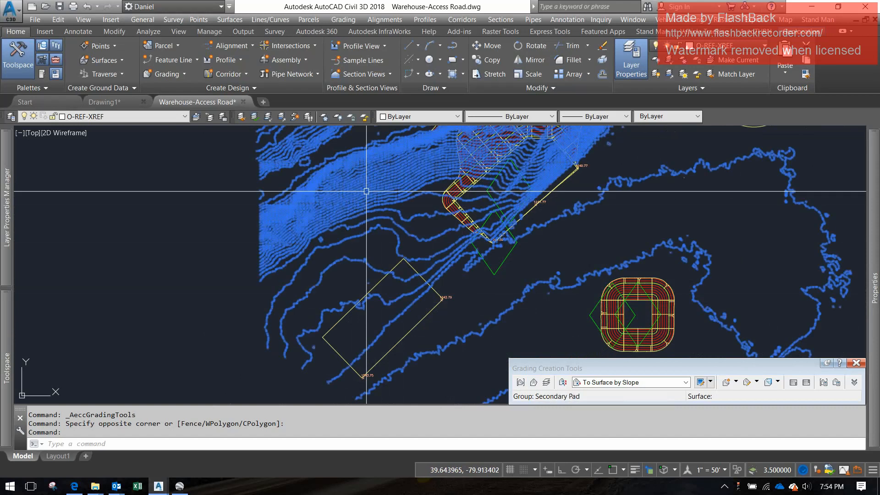
{"action": "mouse_move", "coordinate": [873, 185]}
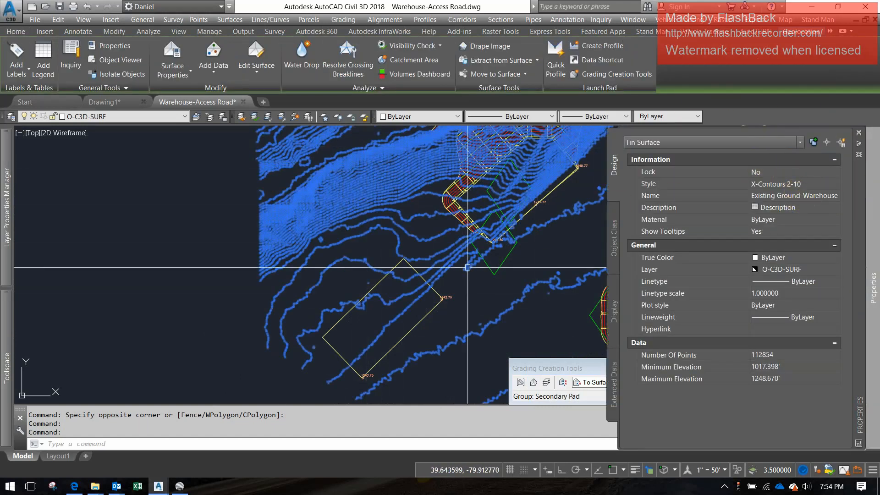
{"action": "key", "text": "Escape"}
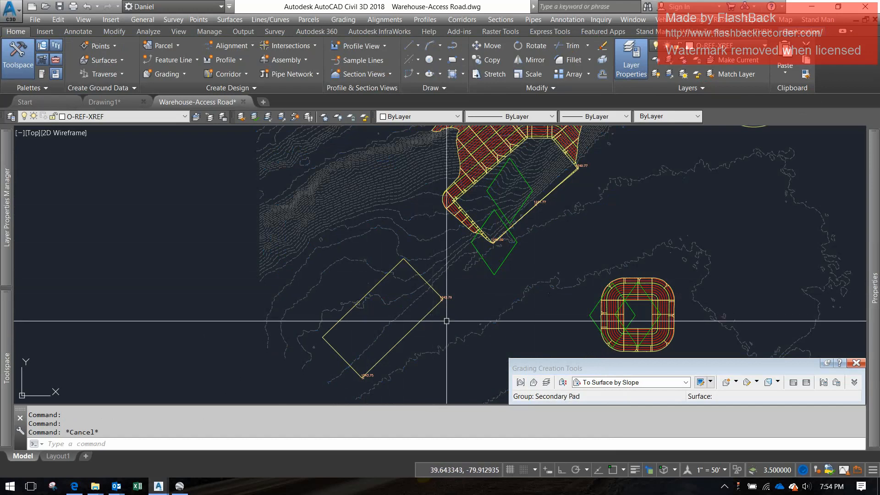
{"action": "left_click", "coordinate": [534, 386]}
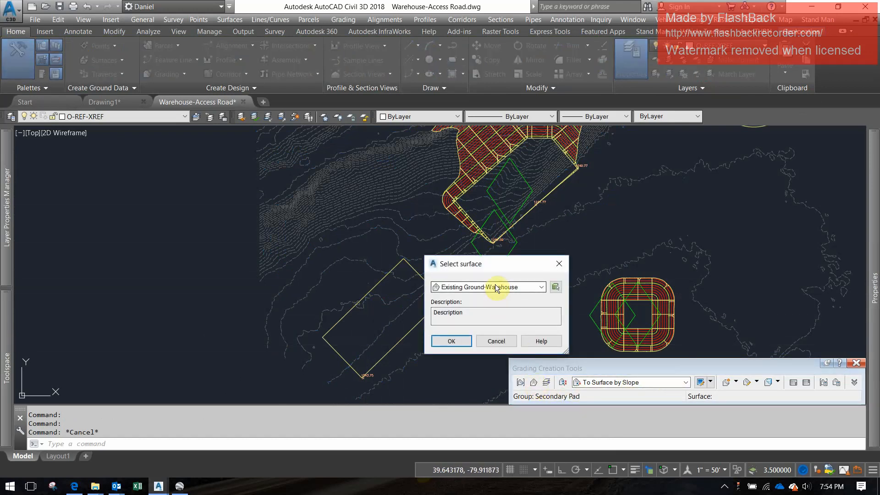
{"action": "left_click_drag", "start_coordinate": [467, 267], "coordinate": [498, 251]}
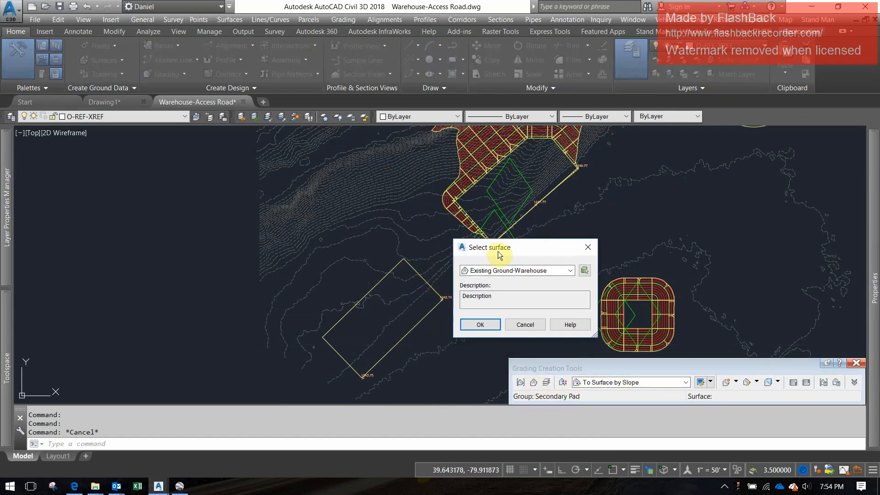
{"action": "left_click", "coordinate": [570, 273]}
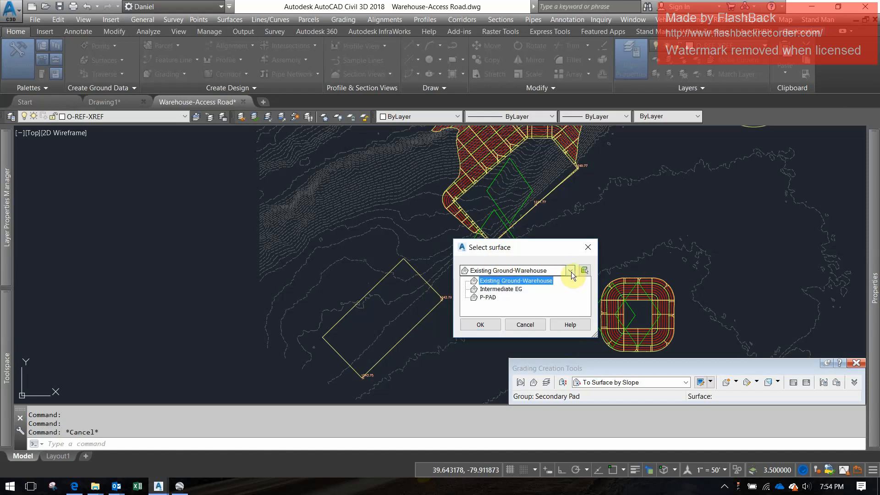
{"action": "left_click", "coordinate": [499, 284]}
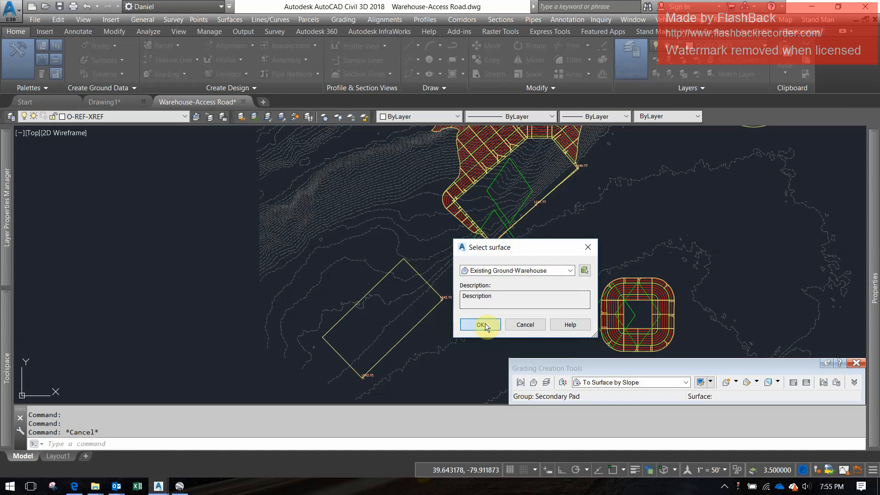
{"action": "left_click", "coordinate": [480, 325]}
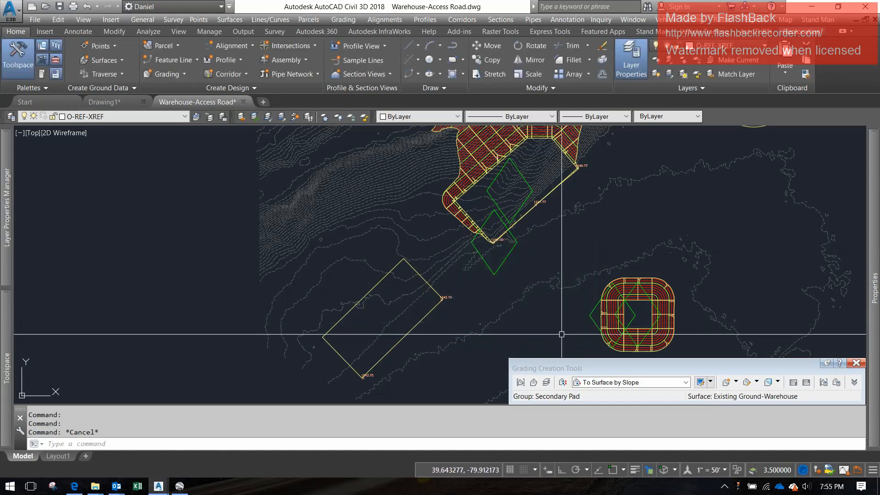
- Move the Grading Creation Tools toolbar higher over the drawing and set the grading criteria to To Surface by Slope
{"action": "left_click_drag", "start_coordinate": [610, 375], "coordinate": [585, 274]}
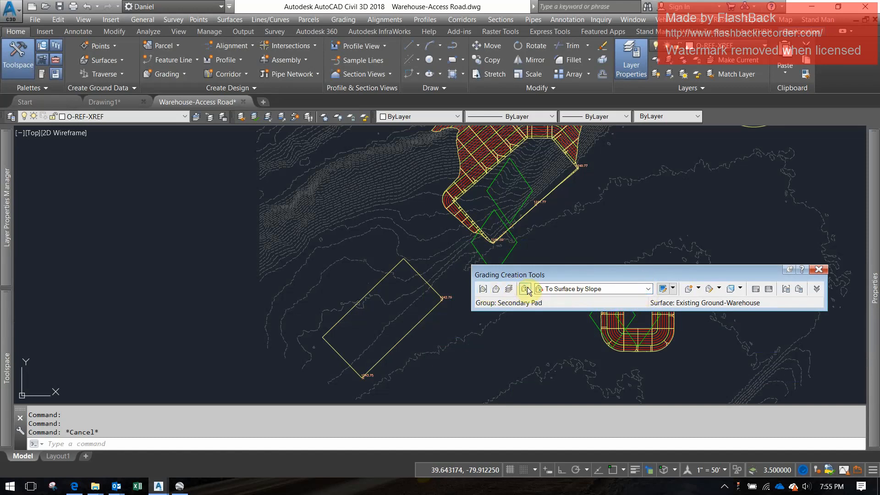
{"action": "left_click", "coordinate": [649, 289]}
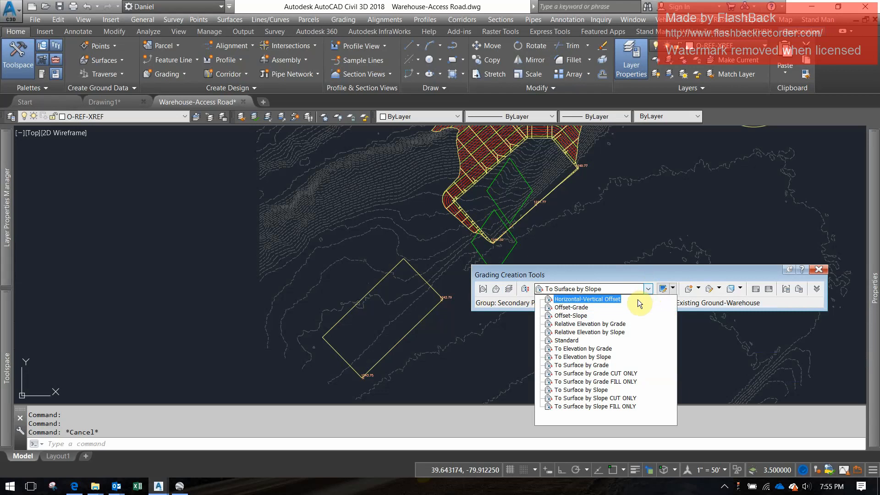
{"action": "left_click", "coordinate": [639, 303]}
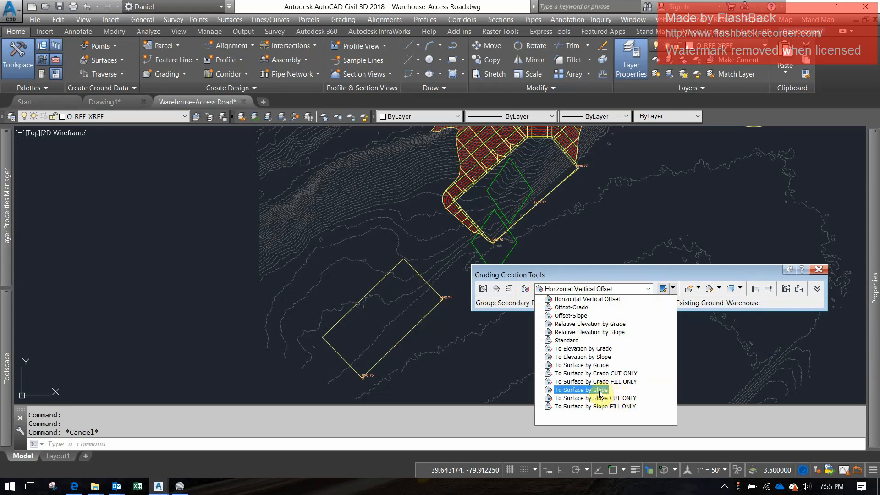
{"action": "left_click", "coordinate": [531, 183]}
{"action": "middle_click_drag", "start_coordinate": [538, 204], "coordinate": [546, 315]}
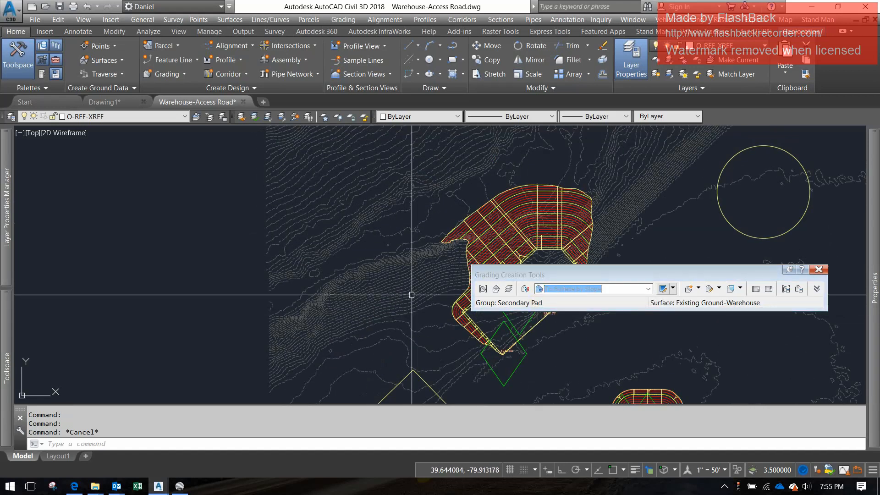
{"action": "middle_click_drag", "start_coordinate": [412, 295], "coordinate": [404, 189]}
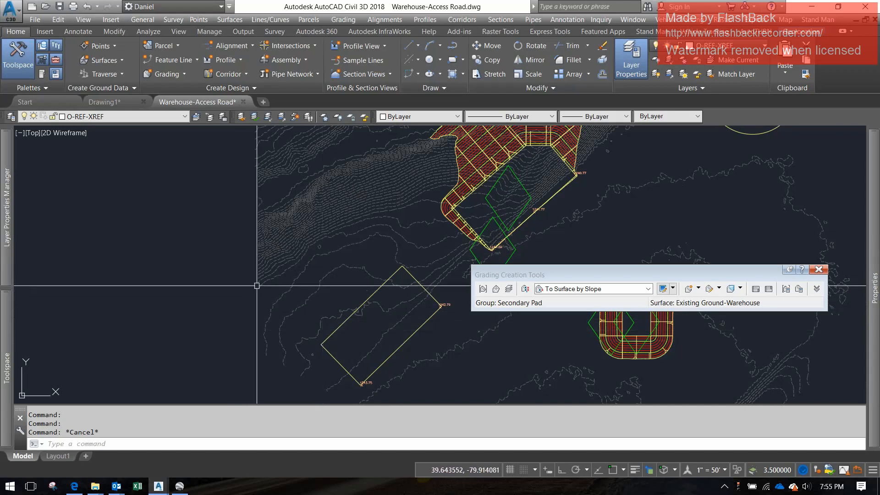
{"action": "middle_click_drag", "start_coordinate": [376, 259], "coordinate": [236, 283]}
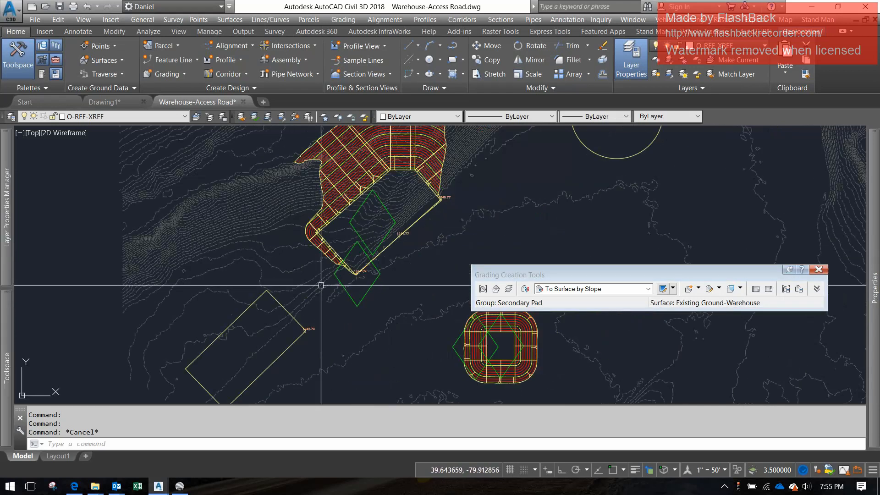
{"action": "left_click", "coordinate": [601, 290]}
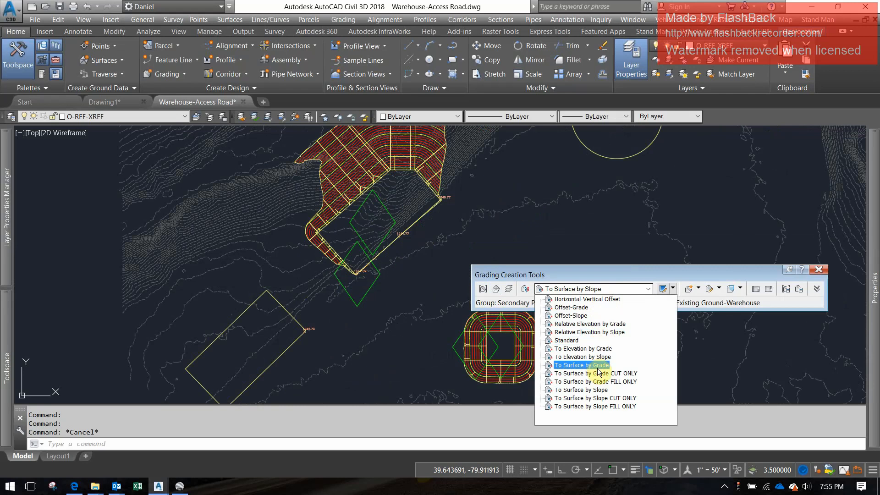
{"action": "left_click", "coordinate": [679, 274]}
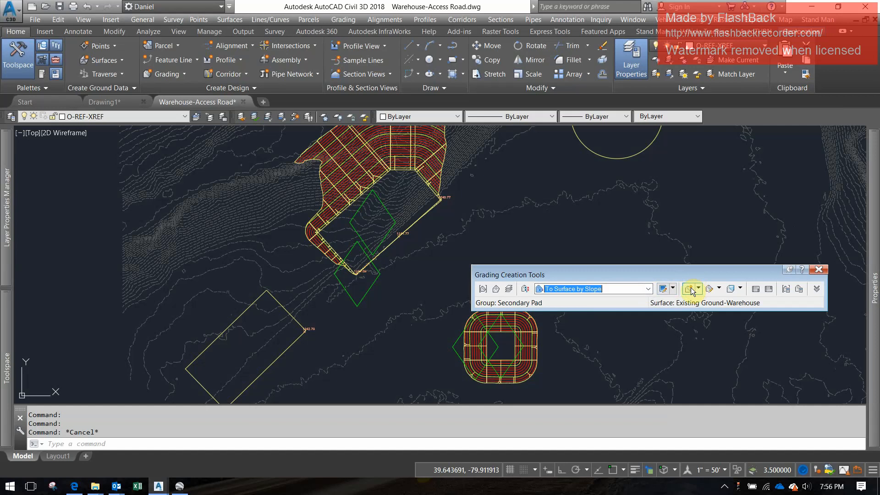
{"action": "left_click", "coordinate": [648, 289]}
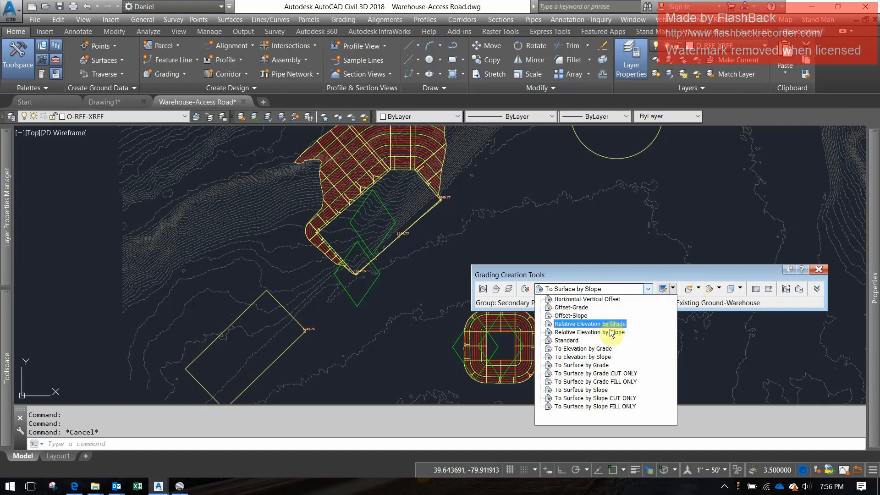
{"action": "left_click", "coordinate": [601, 390]}
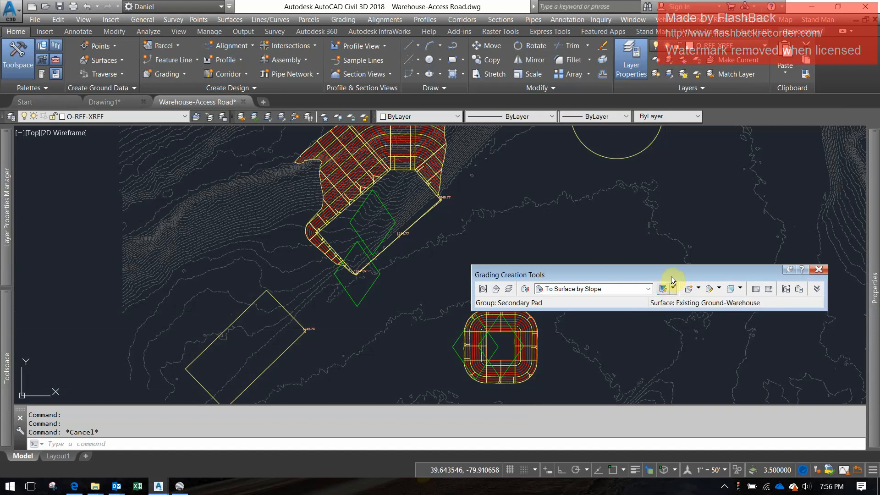
- Start creating a grading and select the rectangular pad's feature line as the feature to grade
{"action": "left_click", "coordinate": [689, 292]}
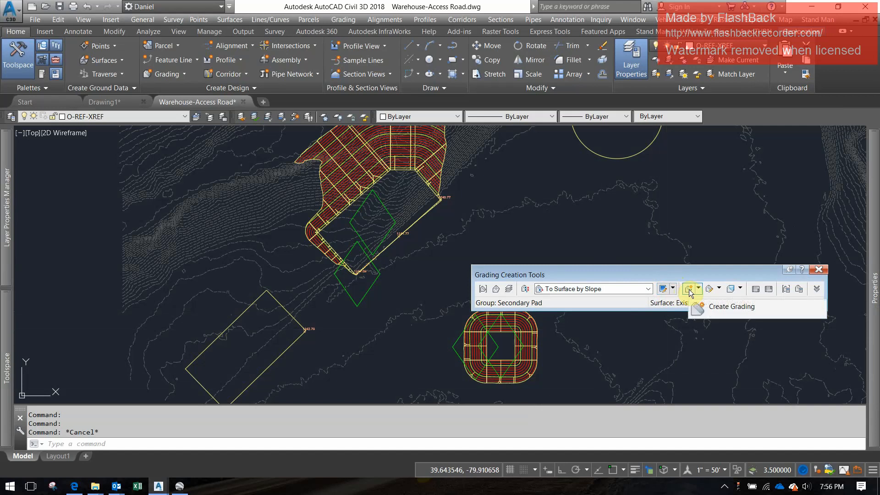
{"action": "left_click", "coordinate": [689, 290]}
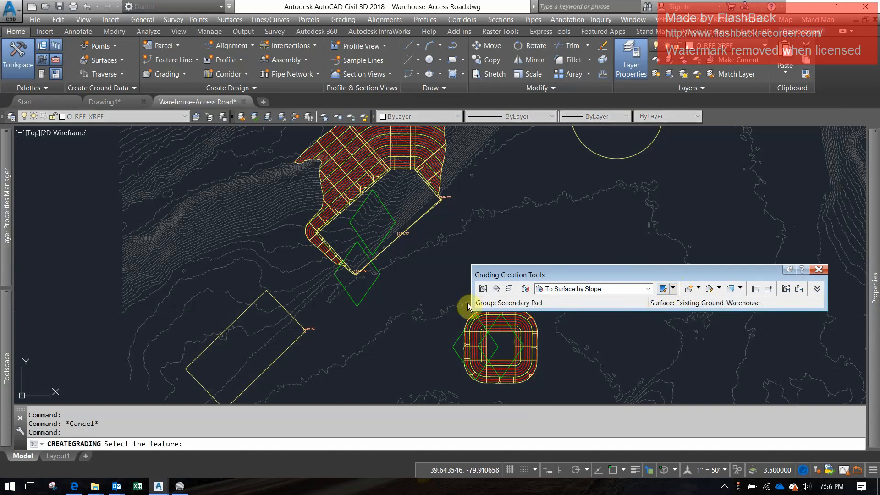
{"action": "middle_click_drag", "start_coordinate": [401, 298], "coordinate": [433, 226]}
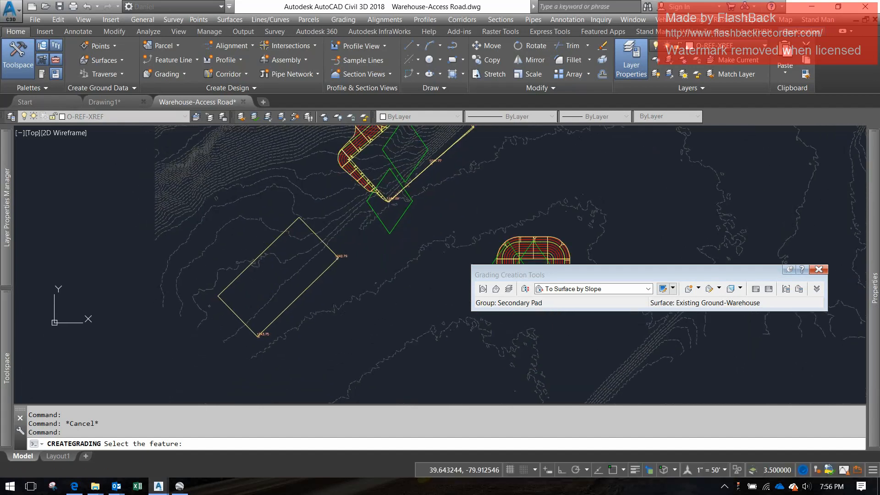
{"action": "left_click", "coordinate": [275, 240]}
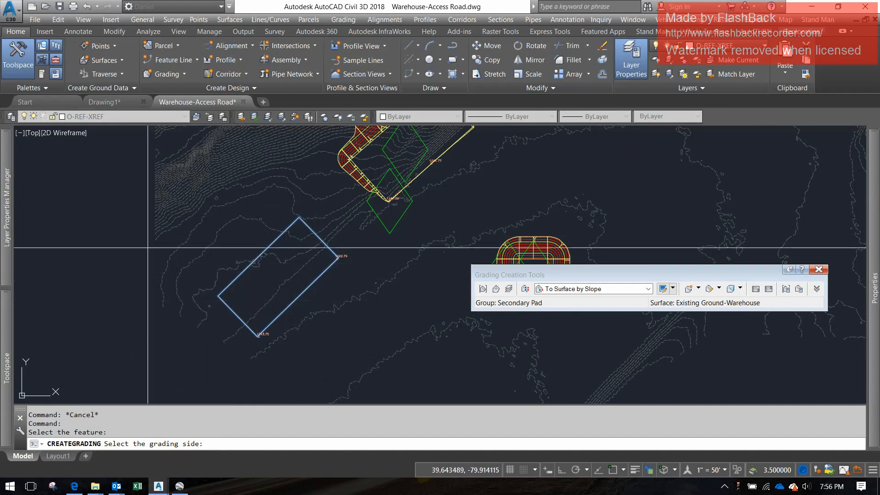
- Choose the outside of the rectangle as the grading side and apply the grading to the entire length
{"action": "middle_click_drag", "start_coordinate": [311, 173], "coordinate": [221, 310]}
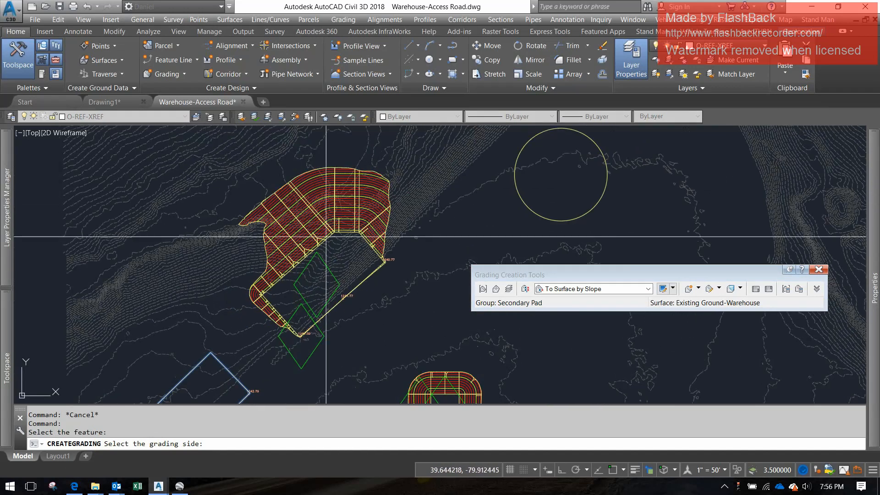
{"action": "middle_click_drag", "start_coordinate": [158, 368], "coordinate": [417, 236]}
{"action": "left_click", "coordinate": [387, 224]}
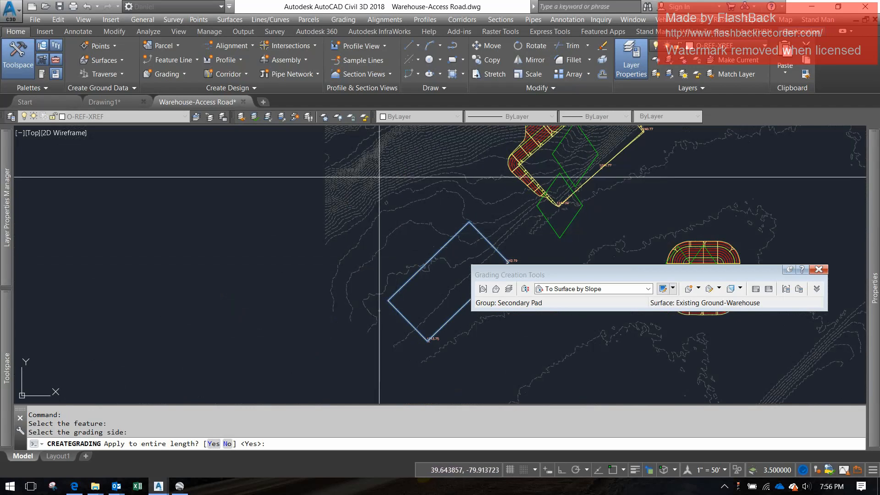
{"action": "middle_click_drag", "start_coordinate": [401, 285], "coordinate": [273, 246]}
{"action": "left_click", "coordinate": [214, 444]}
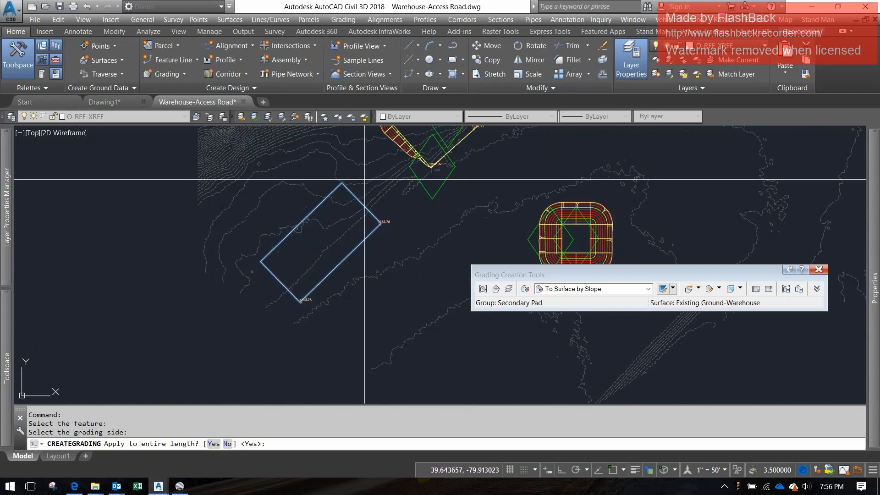
{"action": "left_click", "coordinate": [213, 444]}
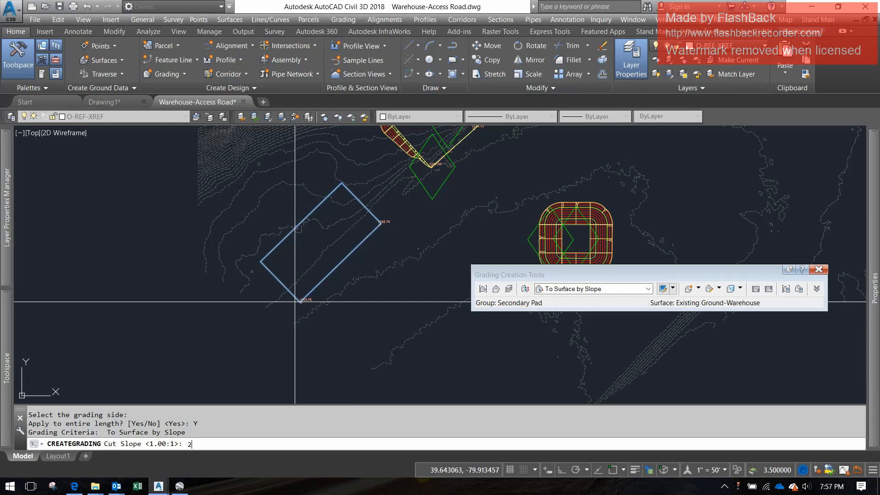
- Set both the cut slope and the fill slope to 2:1 for the rectangular pad's grading, and end the grading command
{"action": "key", "text": "Return"}
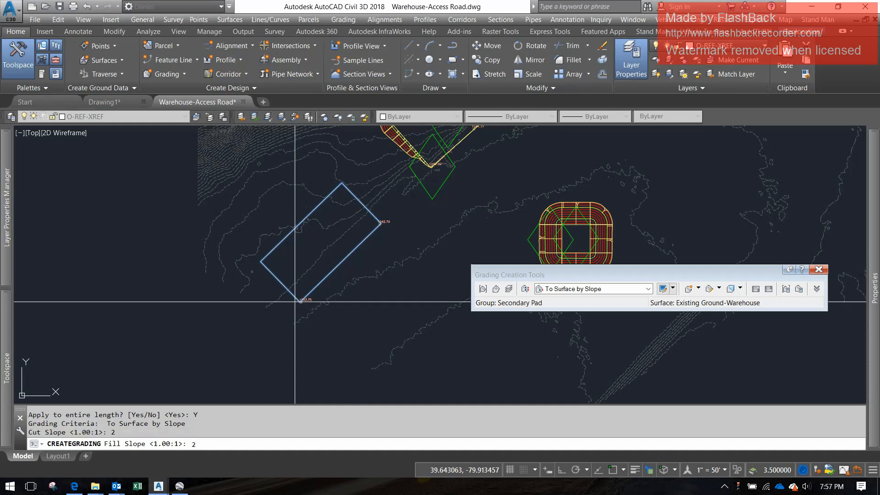
{"action": "type", "text": "2"}
{"action": "key", "text": "Return"}
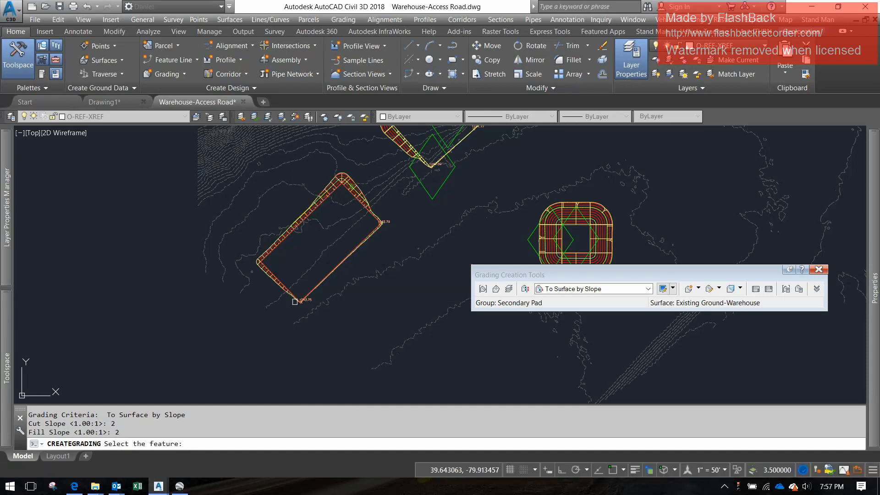
{"action": "scroll", "coordinate": [321, 202], "scroll_direction": "up", "scroll_amount": 4}
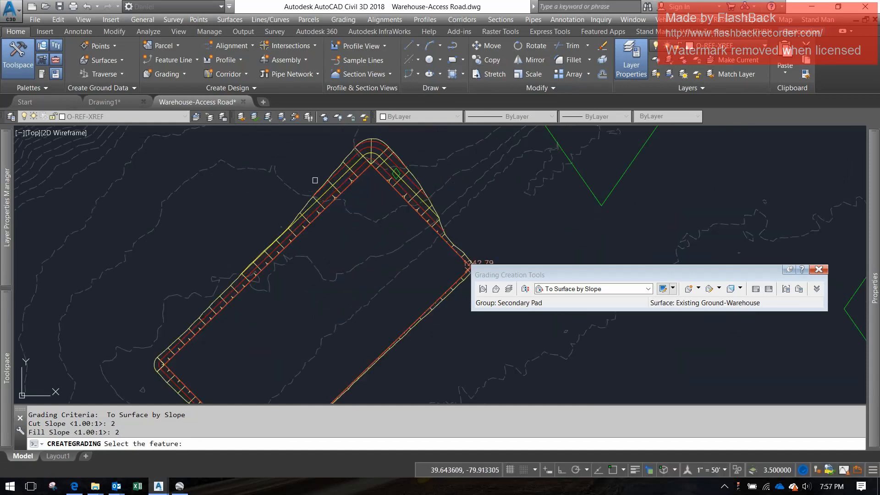
{"action": "scroll", "coordinate": [320, 170], "scroll_direction": "down", "scroll_amount": 5}
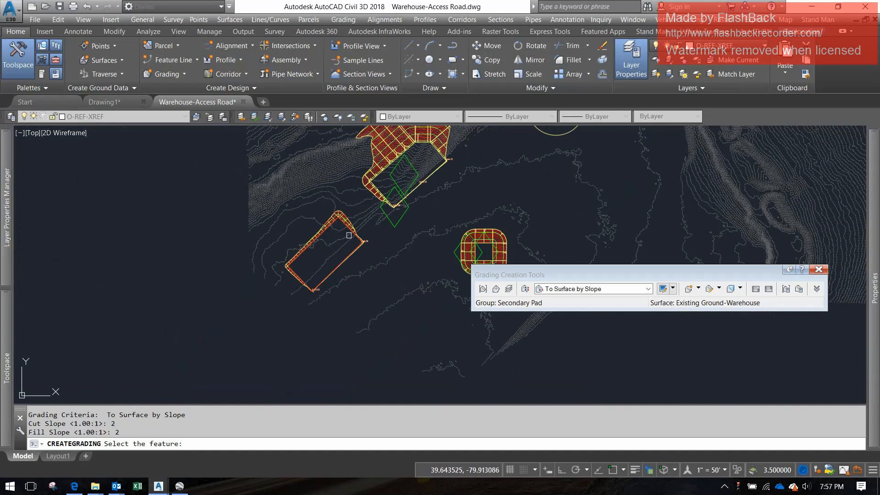
{"action": "scroll", "coordinate": [348, 237], "scroll_direction": "up", "scroll_amount": 4}
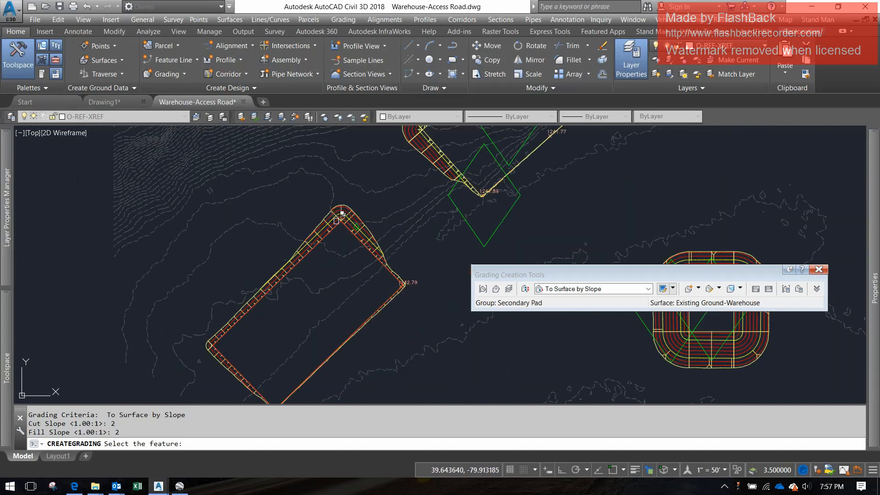
{"action": "left_click", "coordinate": [304, 206]}
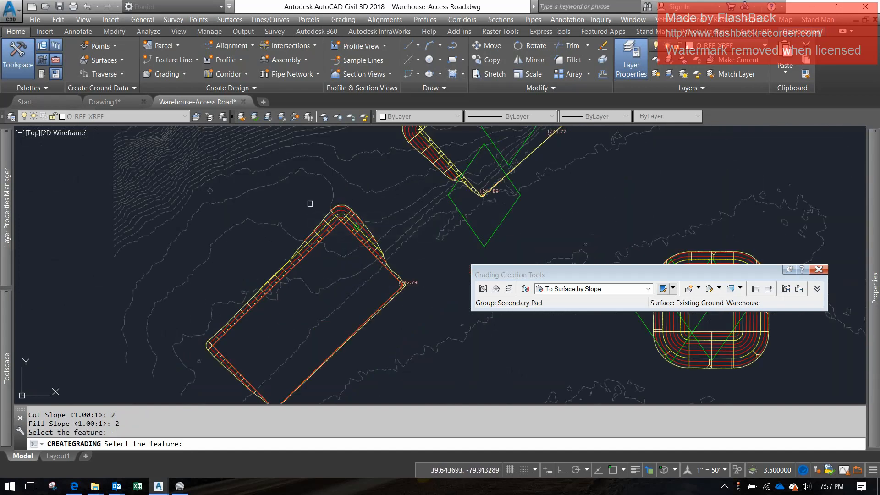
{"action": "left_click", "coordinate": [310, 204]}
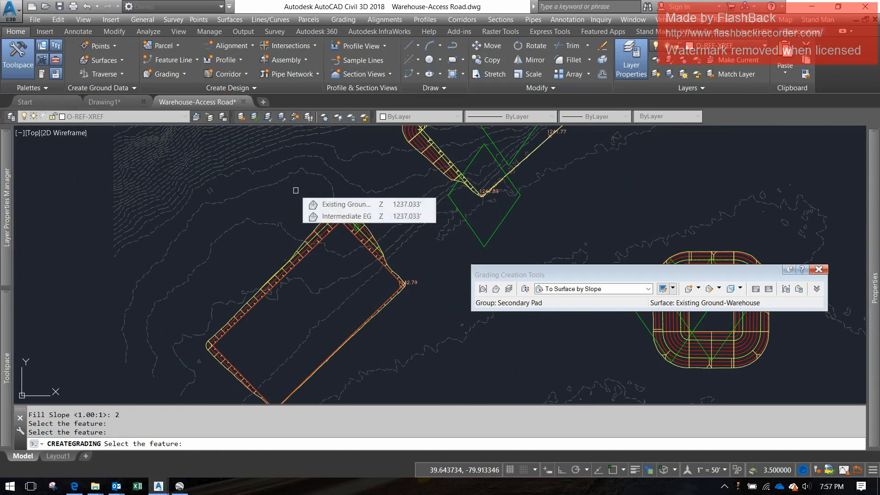
{"action": "key", "text": "Escape"}
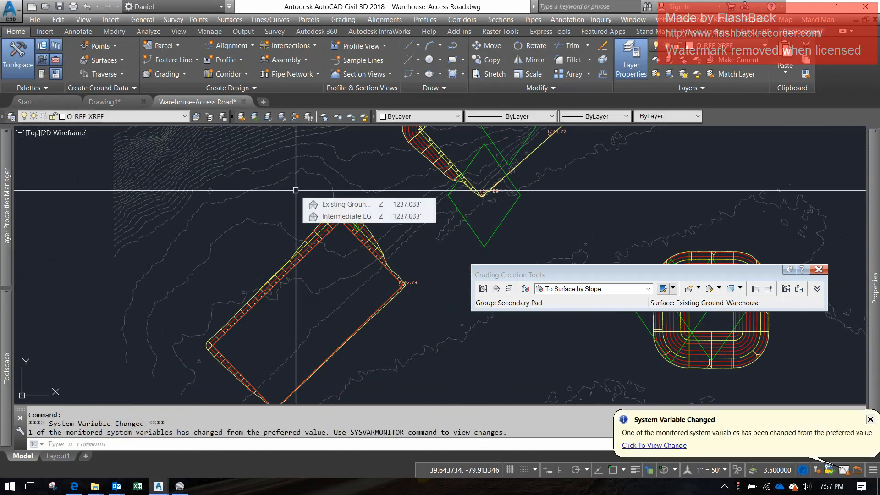
{"action": "scroll", "coordinate": [353, 222], "scroll_direction": "up", "scroll_amount": 2}
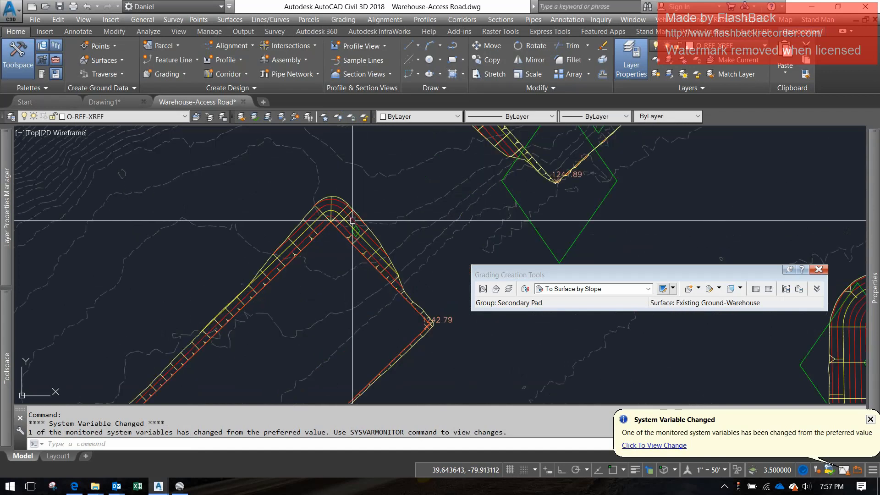
- Open the secondary pad's grading surface in Object Viewer and orbit it to examine the side slopes in 3D
{"action": "left_click", "coordinate": [348, 224]}
{"action": "right_click", "coordinate": [395, 182]}
{"action": "left_click", "coordinate": [466, 341]}
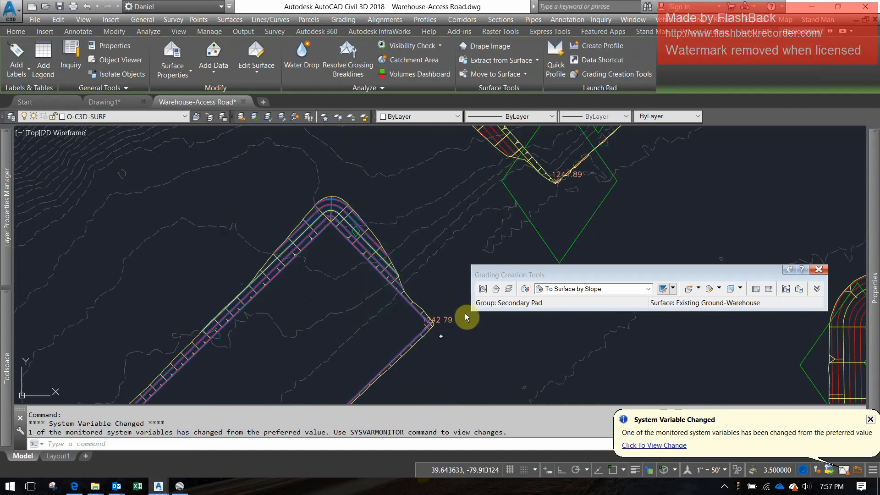
{"action": "left_click_drag", "start_coordinate": [453, 323], "coordinate": [525, 222]}
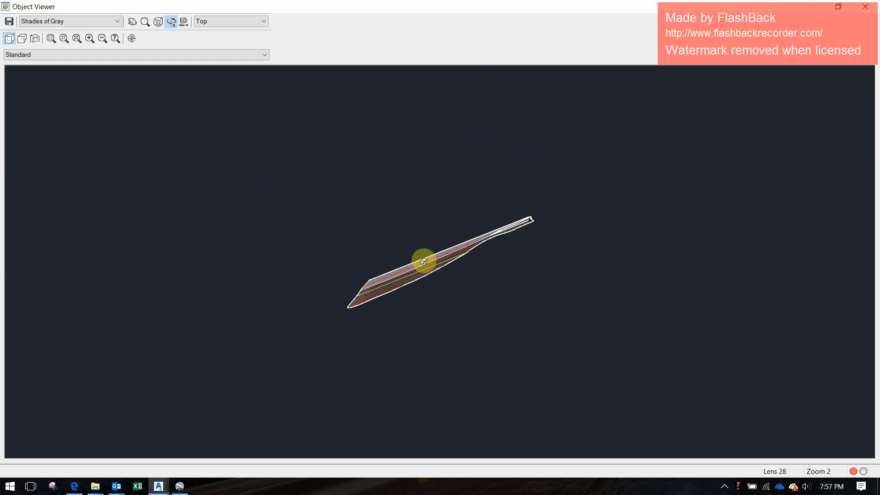
{"action": "left_click_drag", "start_coordinate": [392, 274], "coordinate": [356, 373]}
{"action": "mouse_move", "coordinate": [568, 315]}
{"action": "left_mouse_down"}
{"action": "mouse_move", "coordinate": [538, 356]}
{"action": "mouse_move", "coordinate": [420, 308]}
{"action": "mouse_move", "coordinate": [383, 225]}
{"action": "left_mouse_up"}
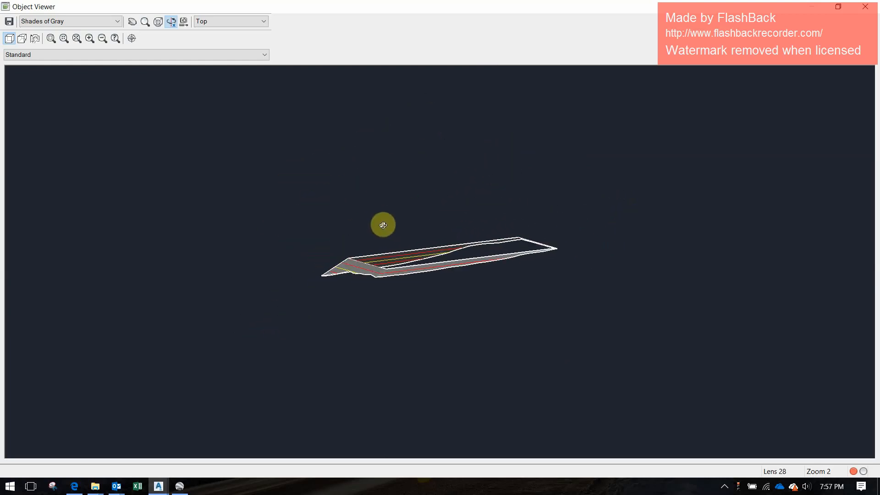
{"action": "key", "text": "Escape"}
- Reselect the secondary pad's surface and bring it up once more in Object Viewer, then exit the viewer
{"action": "scroll", "coordinate": [356, 262], "scroll_direction": "down", "scroll_amount": 2}
{"action": "middle_click_drag", "start_coordinate": [357, 252], "coordinate": [405, 216]}
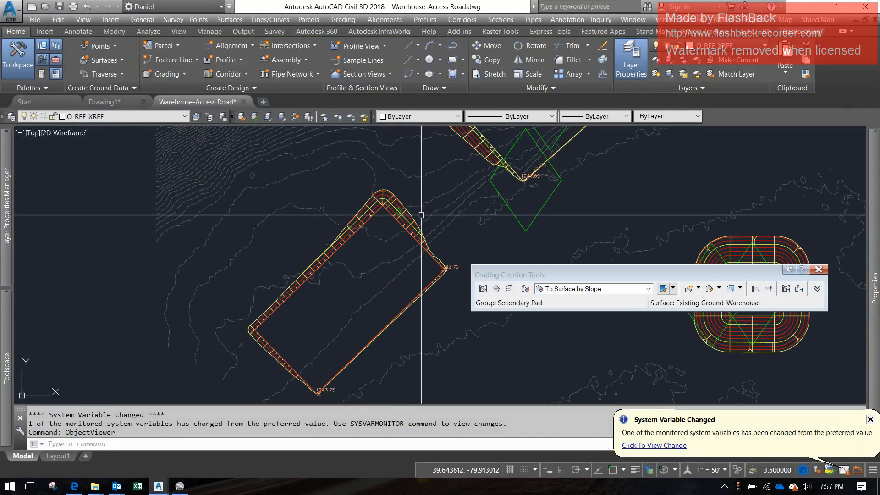
{"action": "scroll", "coordinate": [408, 216], "scroll_direction": "up", "scroll_amount": 4}
{"action": "left_click", "coordinate": [405, 215]}
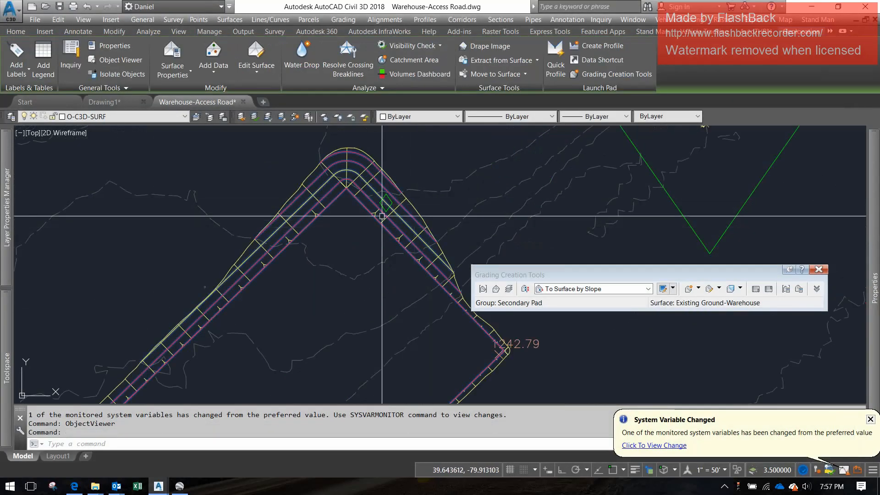
{"action": "middle_click_drag", "start_coordinate": [396, 248], "coordinate": [321, 175]}
{"action": "right_click", "coordinate": [350, 166]}
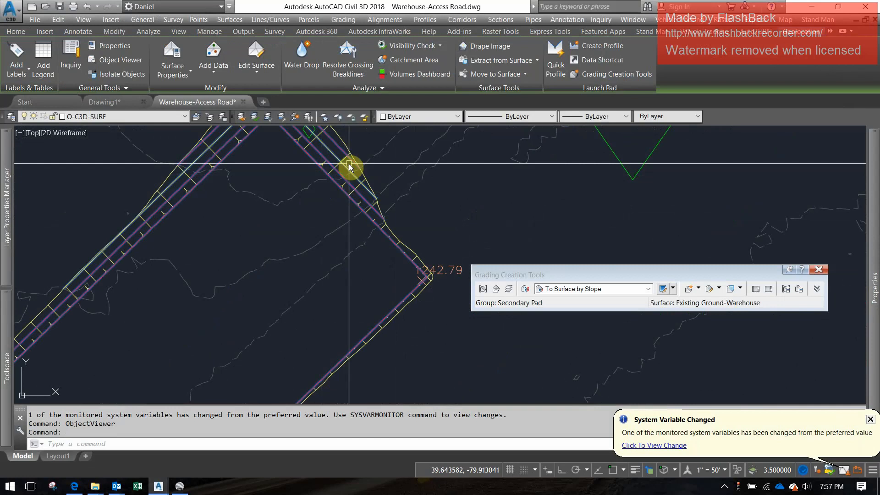
{"action": "left_click", "coordinate": [410, 172]}
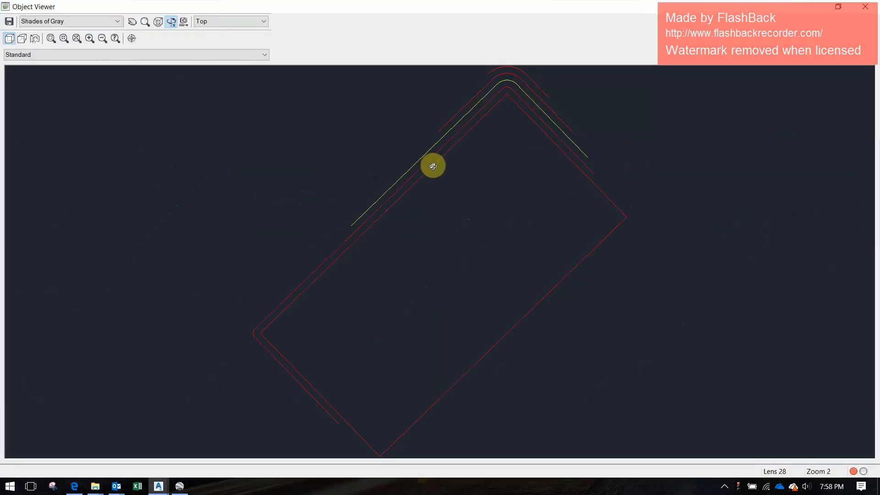
{"action": "key", "text": "Escape"}
- Orbit the secondary pad's surface in Object Viewer to check whether the interior of the pad is covered
{"action": "left_click", "coordinate": [354, 159]}
{"action": "right_click", "coordinate": [340, 149]}
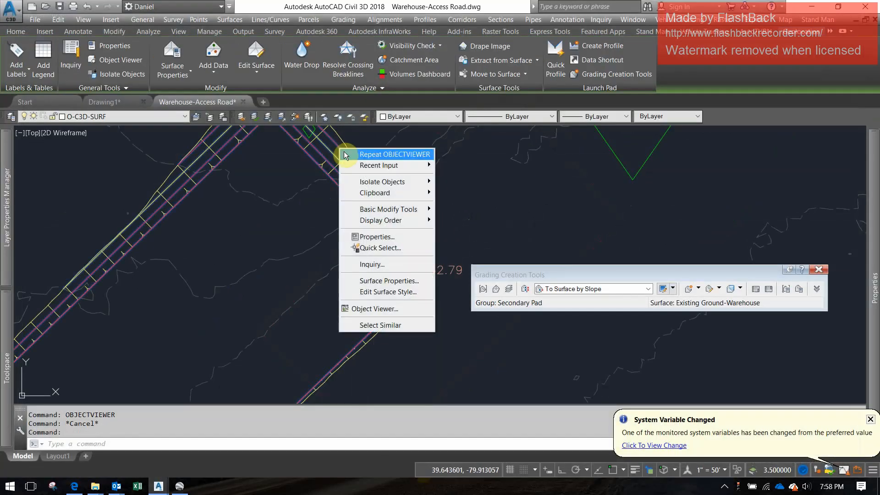
{"action": "left_click", "coordinate": [385, 309]}
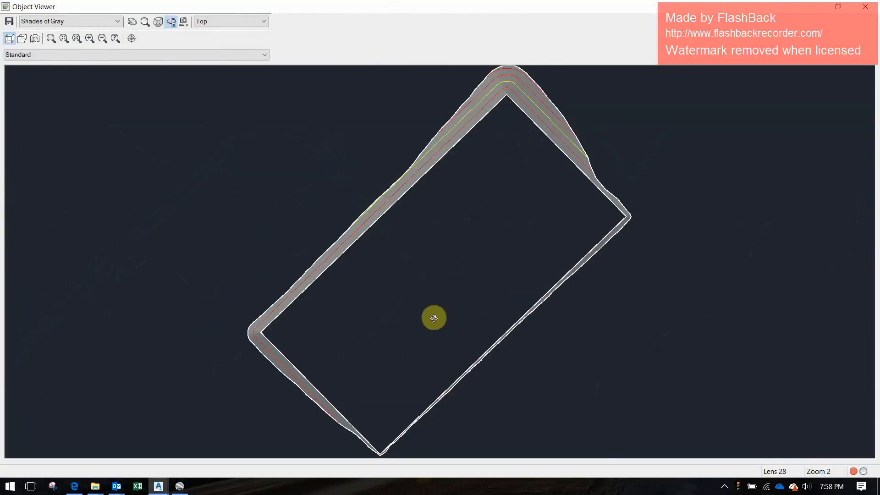
{"action": "left_click_drag", "start_coordinate": [433, 318], "coordinate": [462, 225]}
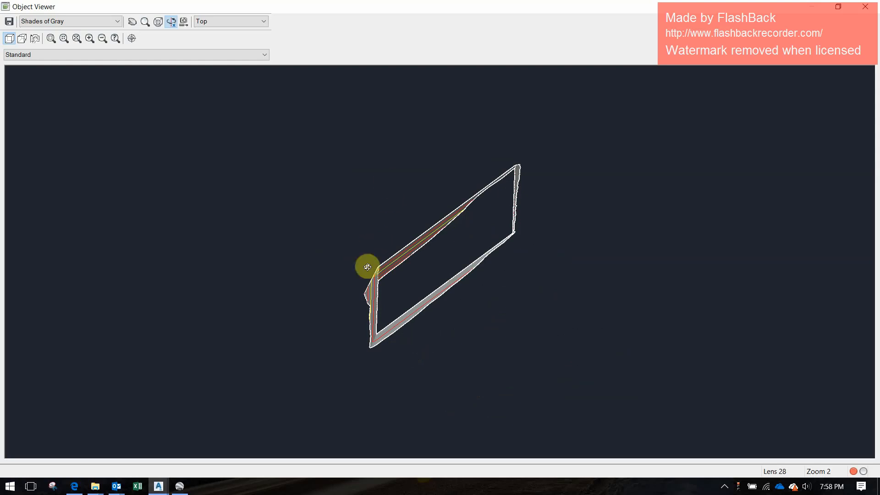
{"action": "left_click_drag", "start_coordinate": [367, 267], "coordinate": [462, 322]}
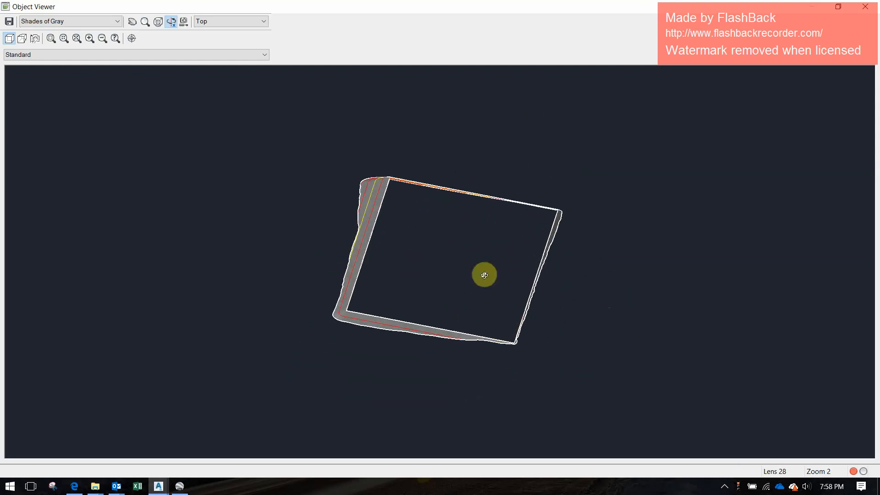
{"action": "left_click", "coordinate": [865, 7]}
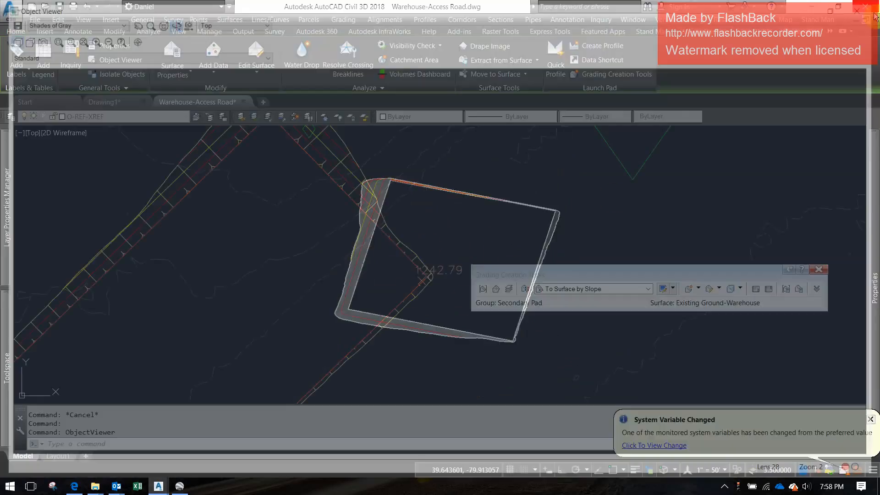
- Create a grading infill inside the secondary pad's rectangular outline in the Secondary Pad group
{"action": "scroll", "coordinate": [397, 265], "scroll_direction": "down", "scroll_amount": 2}
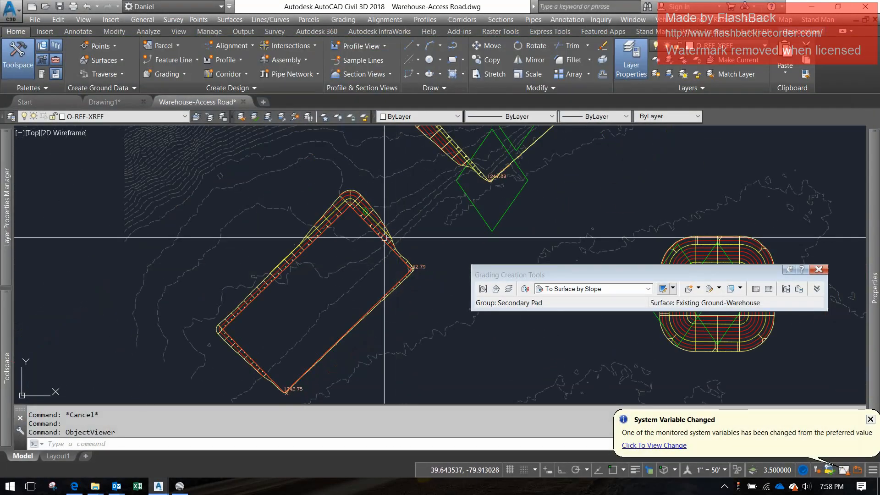
{"action": "mouse_move", "coordinate": [356, 269]}
{"action": "middle_mouse_down"}
{"action": "mouse_move", "coordinate": [448, 283]}
{"action": "mouse_move", "coordinate": [426, 270]}
{"action": "mouse_move", "coordinate": [374, 193]}
{"action": "middle_mouse_up"}
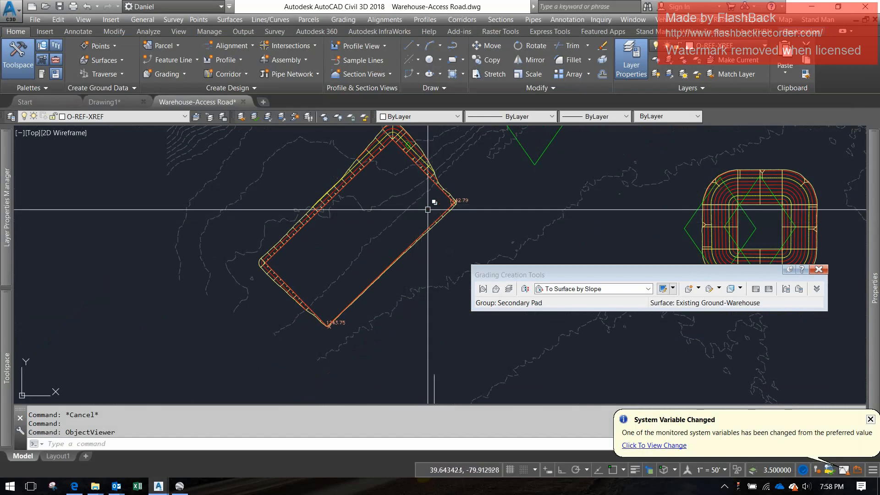
{"action": "mouse_move", "coordinate": [532, 275]}
{"action": "left_mouse_down"}
{"action": "mouse_move", "coordinate": [537, 155]}
{"action": "mouse_move", "coordinate": [550, 252]}
{"action": "mouse_move", "coordinate": [561, 141]}
{"action": "left_mouse_up"}
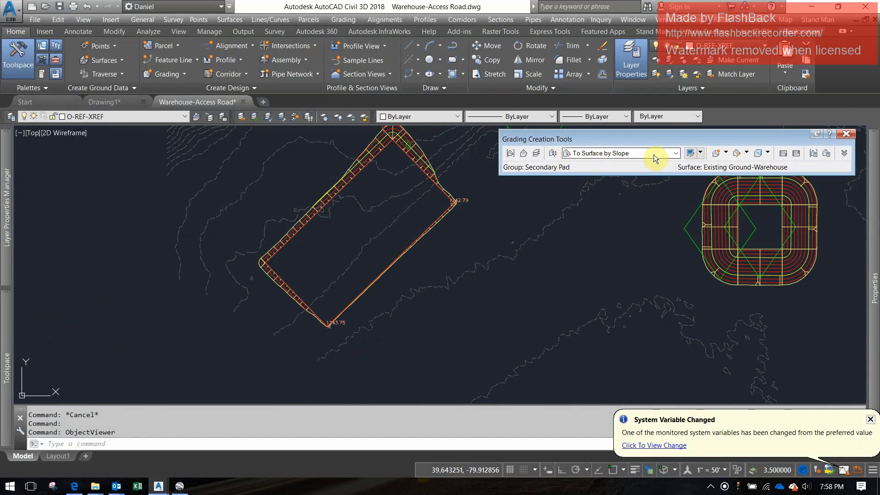
{"action": "left_click", "coordinate": [728, 155]}
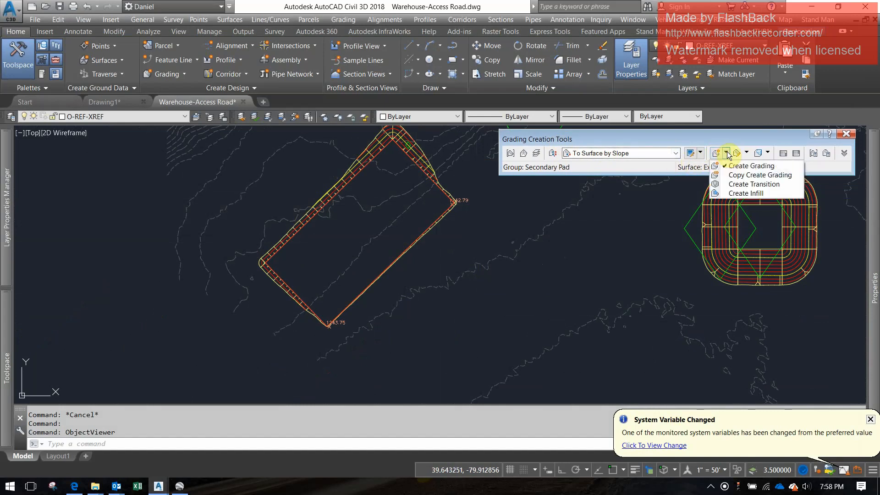
{"action": "left_click", "coordinate": [743, 194]}
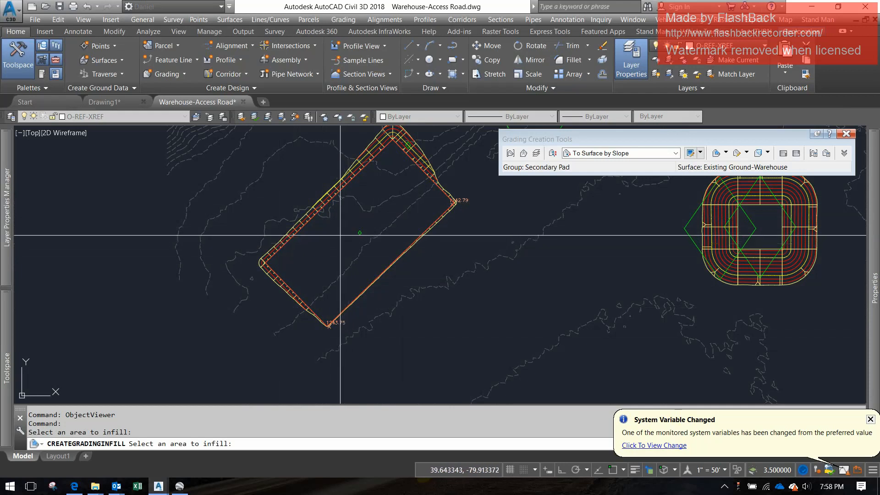
{"action": "key", "text": "Return"}
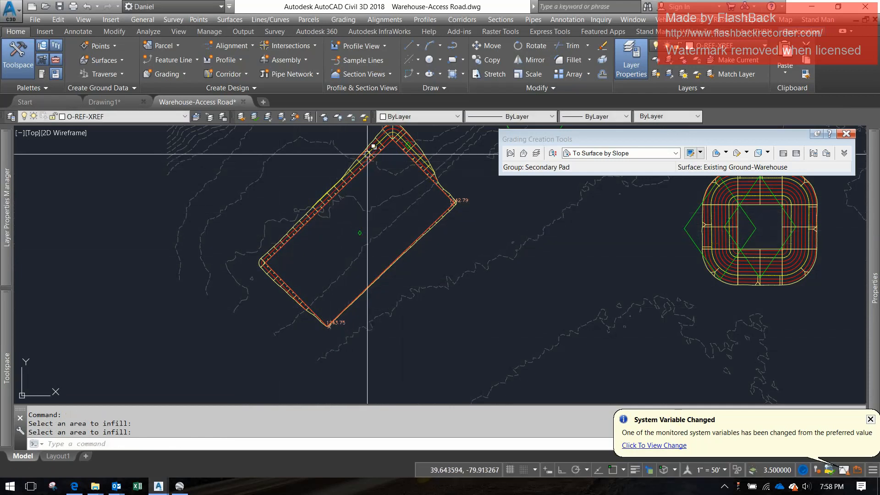
- Select the secondary pad's interior infill and its slope grading in turn to examine the area each one covers
{"action": "scroll", "coordinate": [373, 250], "scroll_direction": "up", "scroll_amount": 5}
{"action": "left_click", "coordinate": [340, 243]}
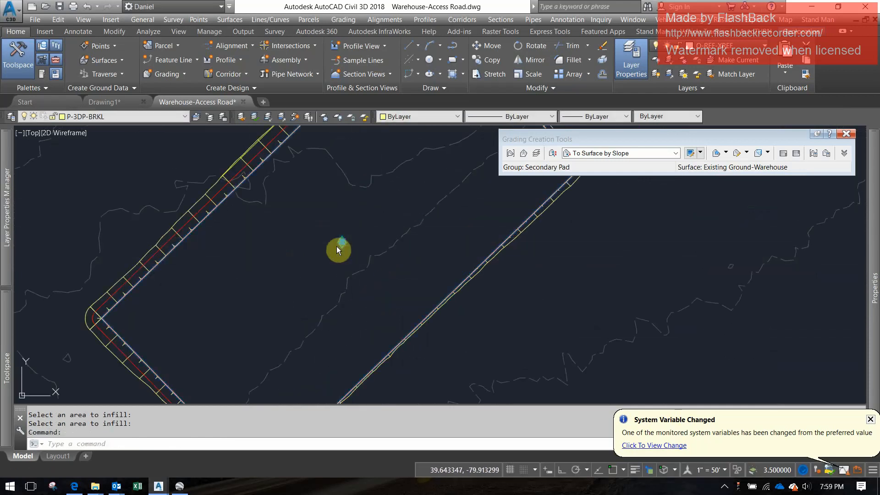
{"action": "scroll", "coordinate": [366, 209], "scroll_direction": "down", "scroll_amount": 2}
{"action": "middle_click_drag", "start_coordinate": [388, 173], "coordinate": [336, 301]}
{"action": "scroll", "coordinate": [374, 227], "scroll_direction": "up", "scroll_amount": 4}
{"action": "key", "text": "Escape"}
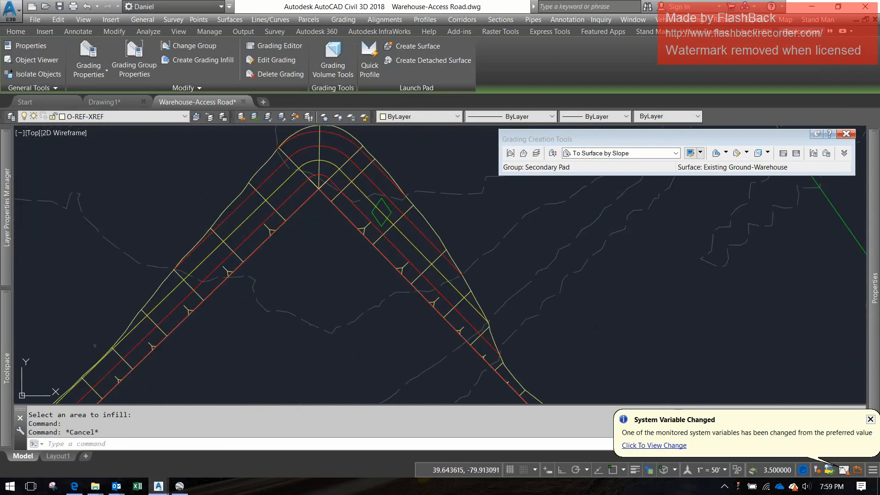
{"action": "scroll", "coordinate": [380, 215], "scroll_direction": "down", "scroll_amount": 5}
{"action": "left_click", "coordinate": [393, 236]}
{"action": "middle_click_drag", "start_coordinate": [394, 237], "coordinate": [387, 200]}
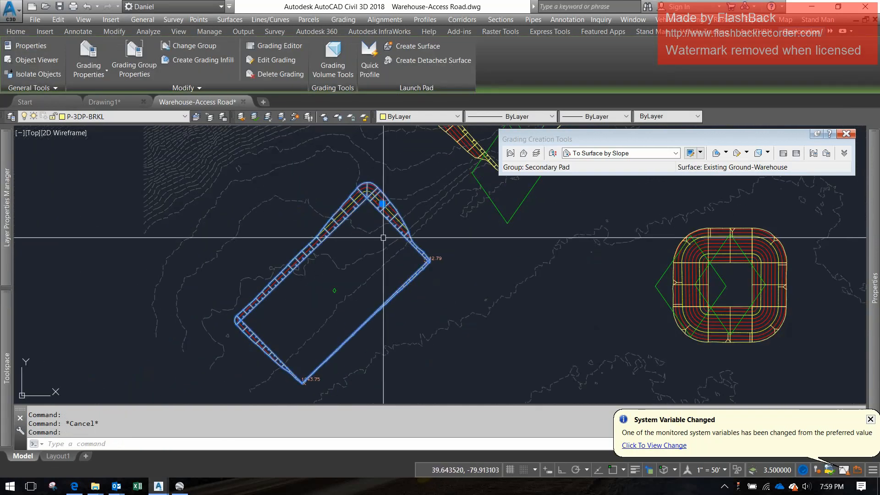
{"action": "middle_click_drag", "start_coordinate": [483, 255], "coordinate": [344, 256]}
{"action": "key", "text": "Escape"}
- Regenerate the drawing at a far-out site view to enlarge the grading centre markers
{"action": "scroll", "coordinate": [595, 275], "scroll_direction": "up", "scroll_amount": 3}
{"action": "scroll", "coordinate": [557, 279], "scroll_direction": "down", "scroll_amount": 10}
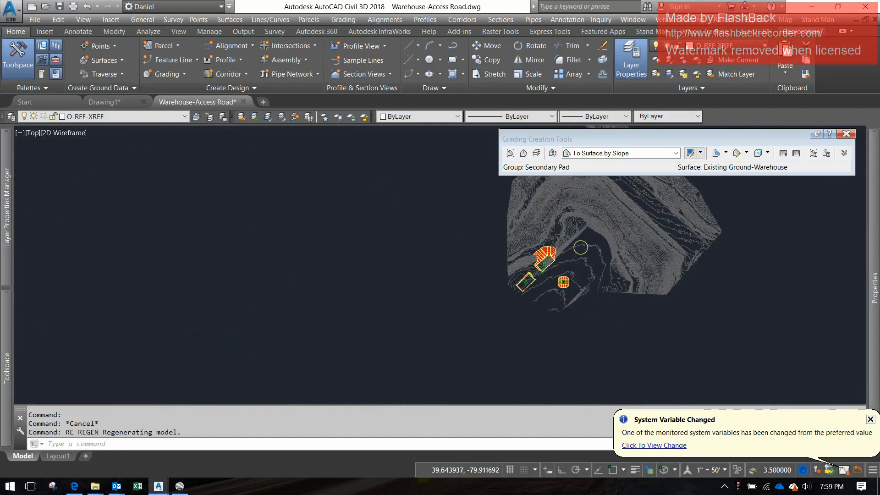
{"action": "scroll", "coordinate": [572, 249], "scroll_direction": "up", "scroll_amount": 9}
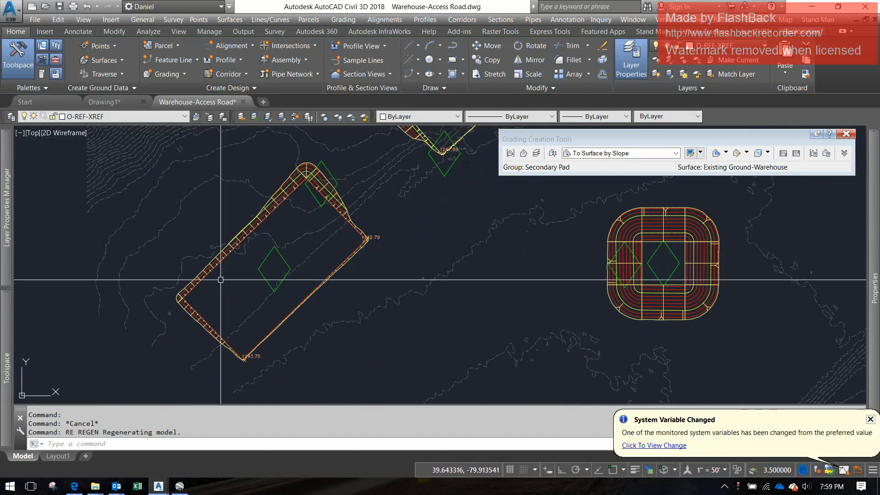
{"action": "scroll", "coordinate": [269, 252], "scroll_direction": "up", "scroll_amount": 5}
{"action": "scroll", "coordinate": [293, 248], "scroll_direction": "down", "scroll_amount": 8}
{"action": "scroll", "coordinate": [314, 246], "scroll_direction": "down", "scroll_amount": 10}
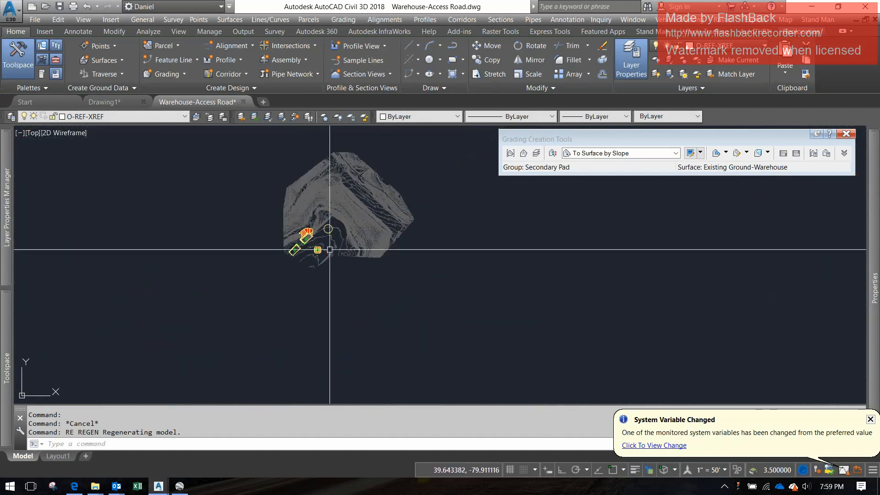
{"action": "type", "text": "re"}
{"action": "key", "text": "Return"}
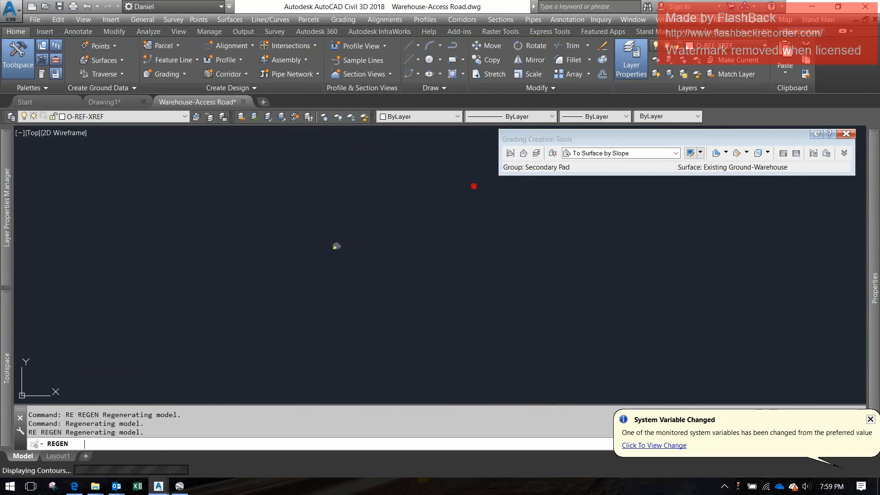
- Regenerate the drawing at a close-up of the upper pad to shrink the grading centre markers
{"action": "scroll", "coordinate": [334, 246], "scroll_direction": "up", "scroll_amount": 9}
{"action": "scroll", "coordinate": [316, 225], "scroll_direction": "up", "scroll_amount": 4}
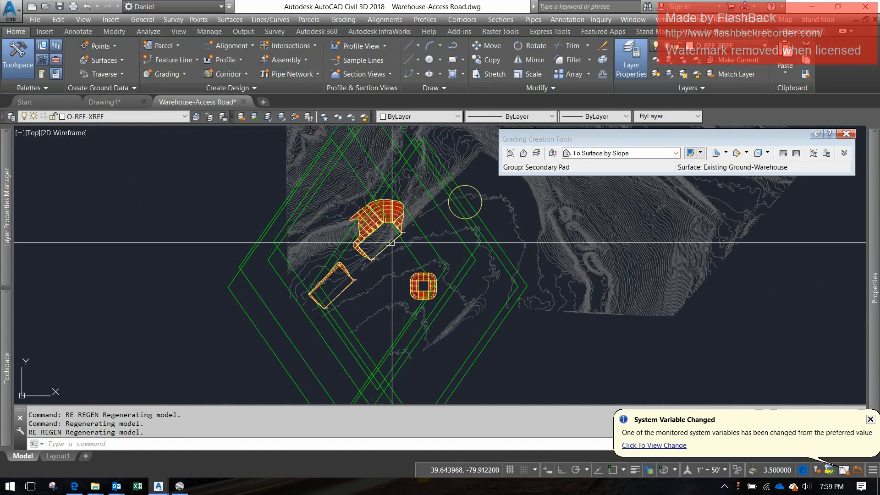
{"action": "scroll", "coordinate": [362, 193], "scroll_direction": "up", "scroll_amount": 5}
{"action": "scroll", "coordinate": [368, 185], "scroll_direction": "up", "scroll_amount": 2}
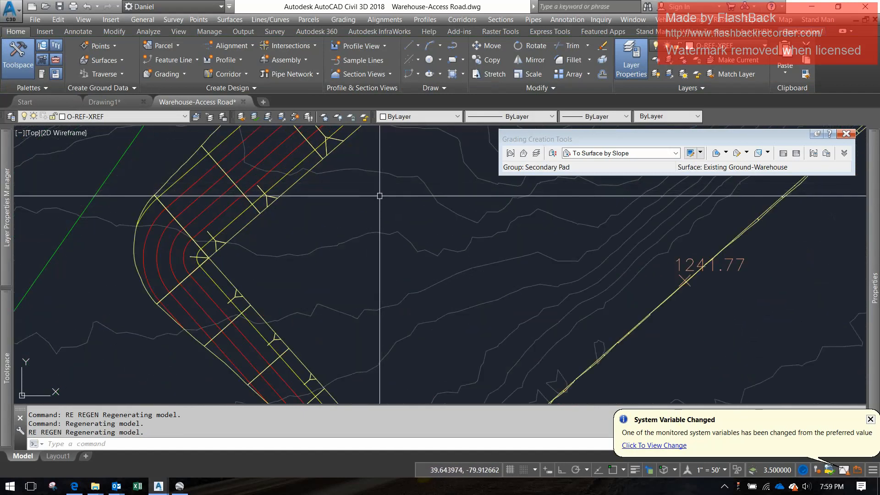
{"action": "type", "text": "r"}
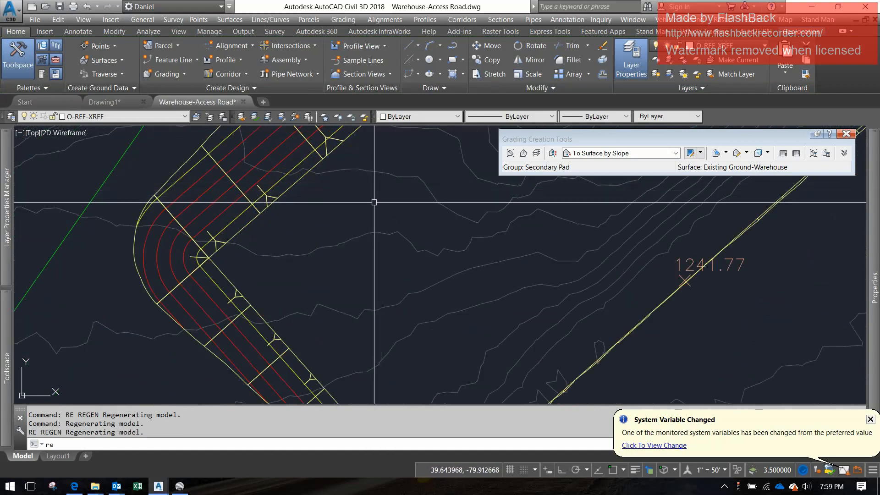
{"action": "type", "text": "e"}
{"action": "key", "text": "Return"}
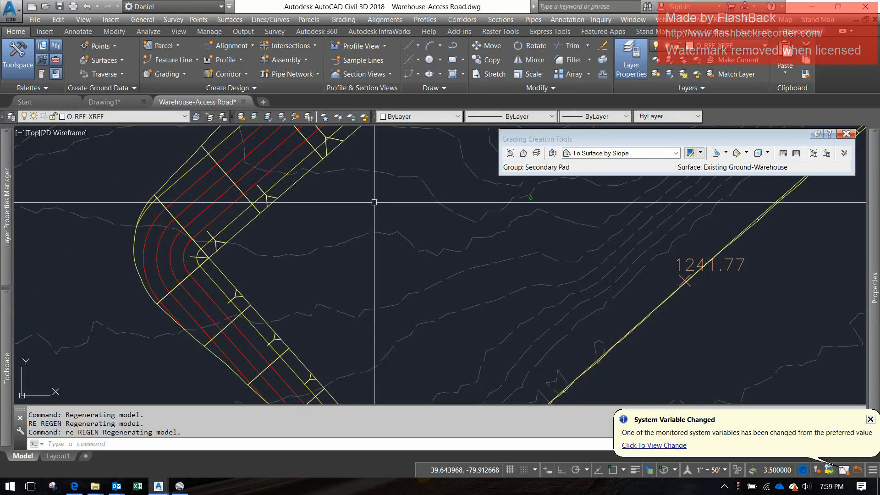
- Select the secondary pad's TIN surface and open it in Object Viewer to inspect the infilled pad
{"action": "scroll", "coordinate": [381, 206], "scroll_direction": "down", "scroll_amount": 6}
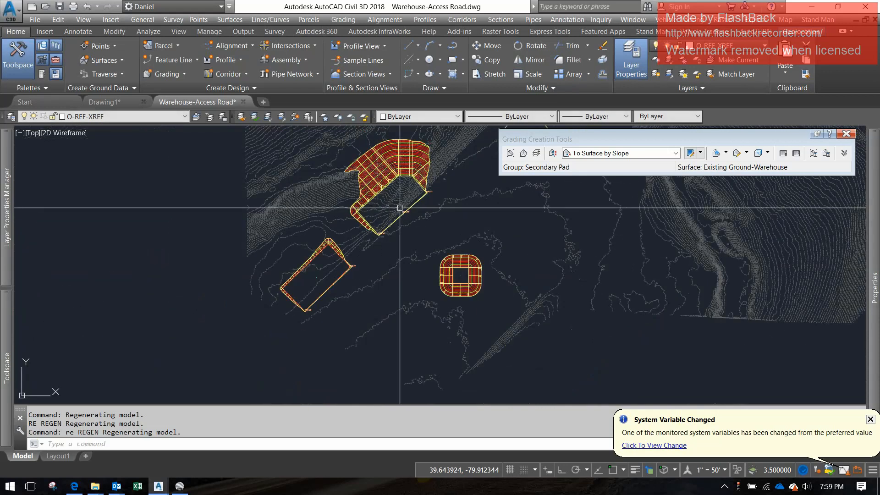
{"action": "scroll", "coordinate": [311, 283], "scroll_direction": "up", "scroll_amount": 8}
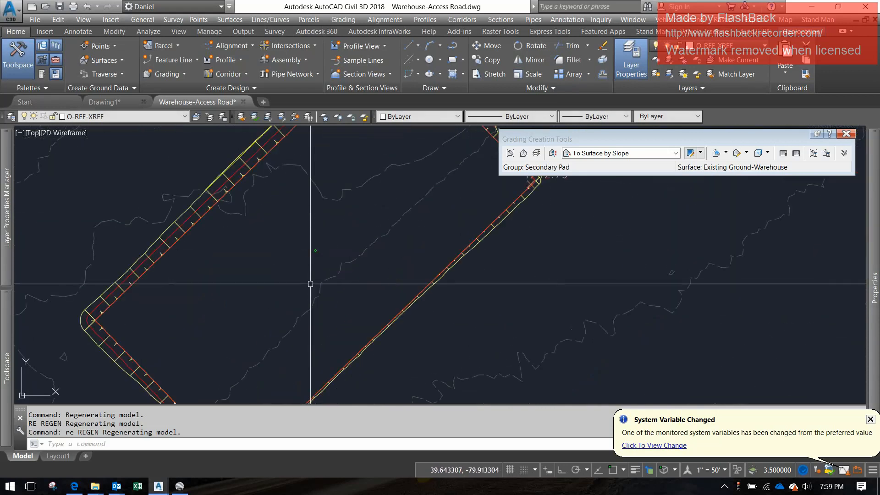
{"action": "scroll", "coordinate": [310, 284], "scroll_direction": "down", "scroll_amount": 7}
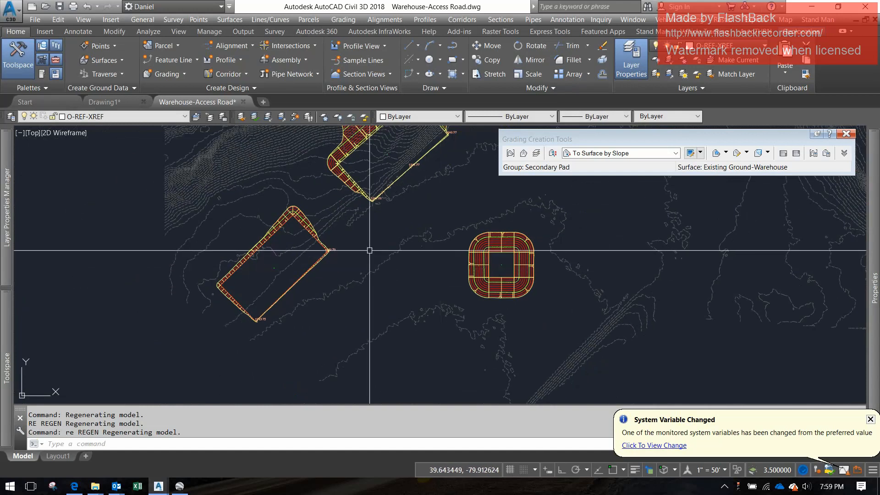
{"action": "scroll", "coordinate": [273, 218], "scroll_direction": "up", "scroll_amount": 7}
{"action": "left_click", "coordinate": [395, 206]}
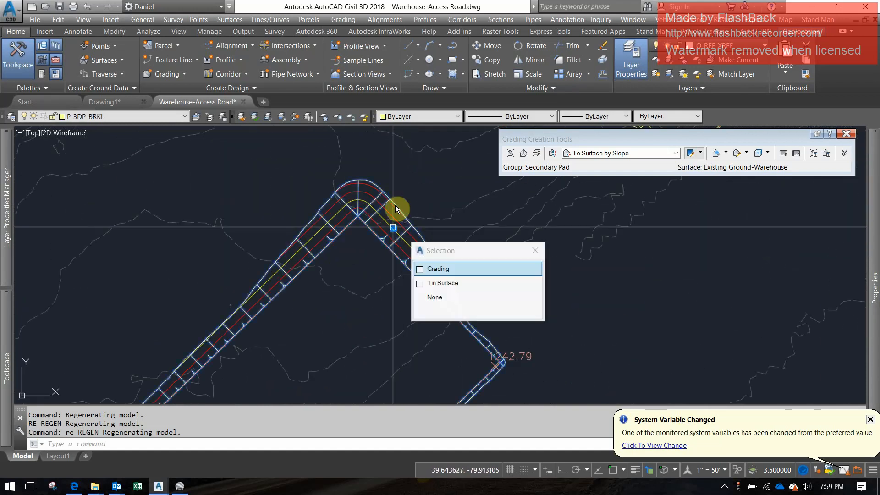
{"action": "left_click", "coordinate": [442, 284]}
{"action": "right_click", "coordinate": [448, 255]}
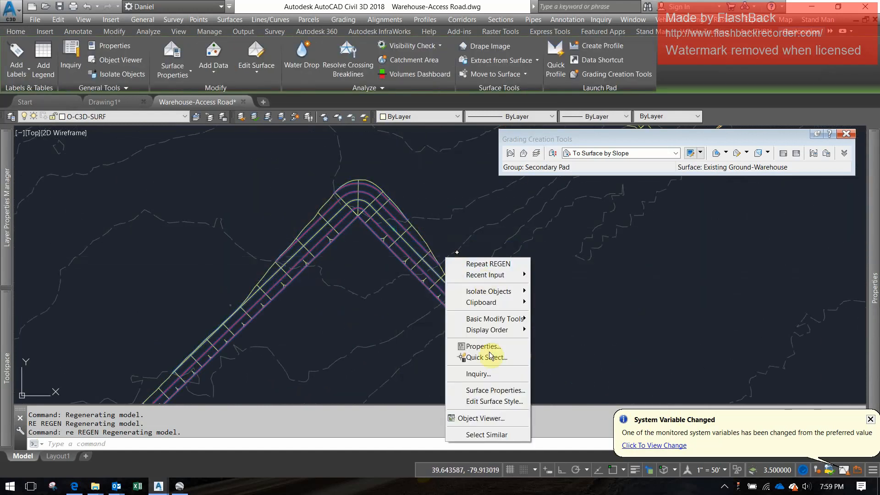
{"action": "left_click", "coordinate": [481, 418]}
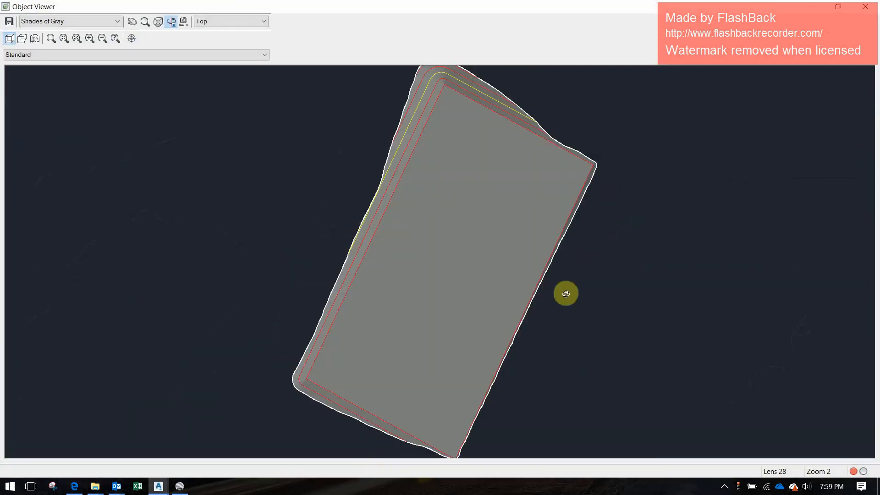
- Orbit the secondary pad's surface in Object Viewer to examine its side slopes, and return to the plan view around the pad
{"action": "mouse_move", "coordinate": [566, 294]}
{"action": "left_mouse_down"}
{"action": "mouse_move", "coordinate": [486, 253]}
{"action": "mouse_move", "coordinate": [476, 277]}
{"action": "mouse_move", "coordinate": [543, 307]}
{"action": "mouse_move", "coordinate": [463, 326]}
{"action": "mouse_move", "coordinate": [385, 307]}
{"action": "mouse_move", "coordinate": [312, 271]}
{"action": "mouse_move", "coordinate": [239, 277]}
{"action": "mouse_move", "coordinate": [420, 330]}
{"action": "mouse_move", "coordinate": [507, 337]}
{"action": "left_mouse_up"}
{"action": "key", "text": "Escape"}
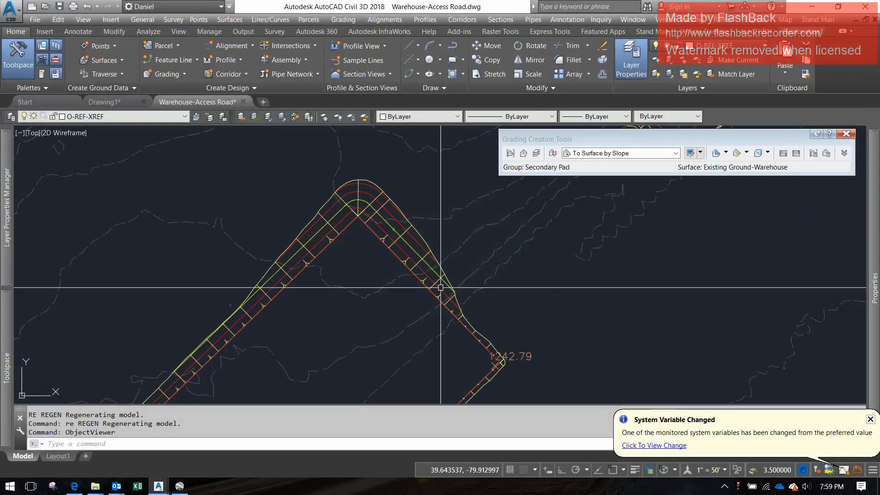
{"action": "scroll", "coordinate": [398, 269], "scroll_direction": "down", "scroll_amount": 4}
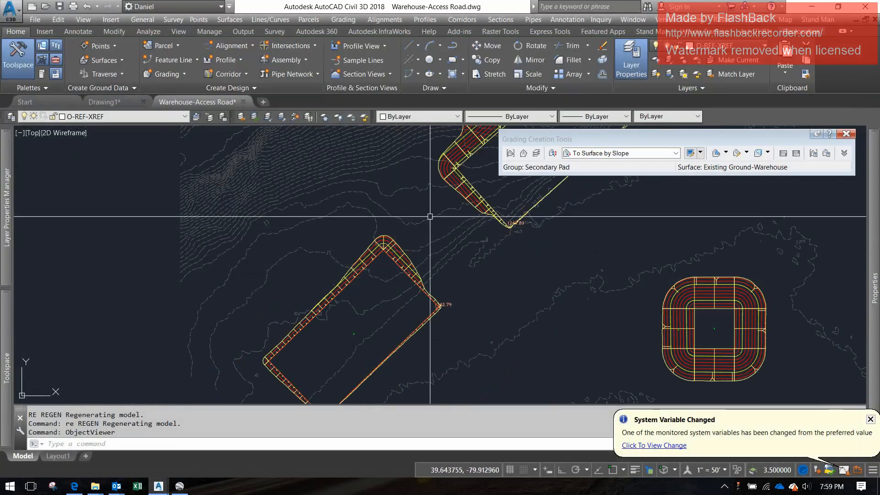
{"action": "scroll", "coordinate": [394, 283], "scroll_direction": "down", "scroll_amount": 3}
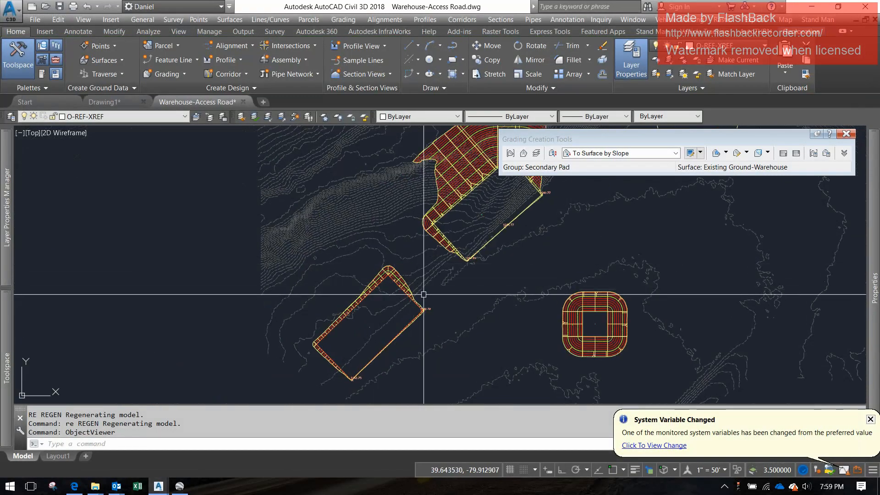
{"action": "mouse_move", "coordinate": [422, 294]}
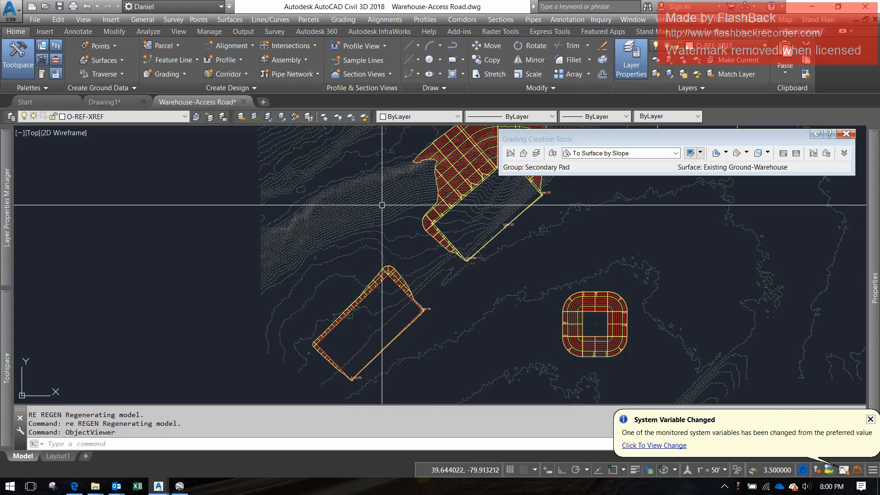
{"action": "mouse_move", "coordinate": [382, 205]}
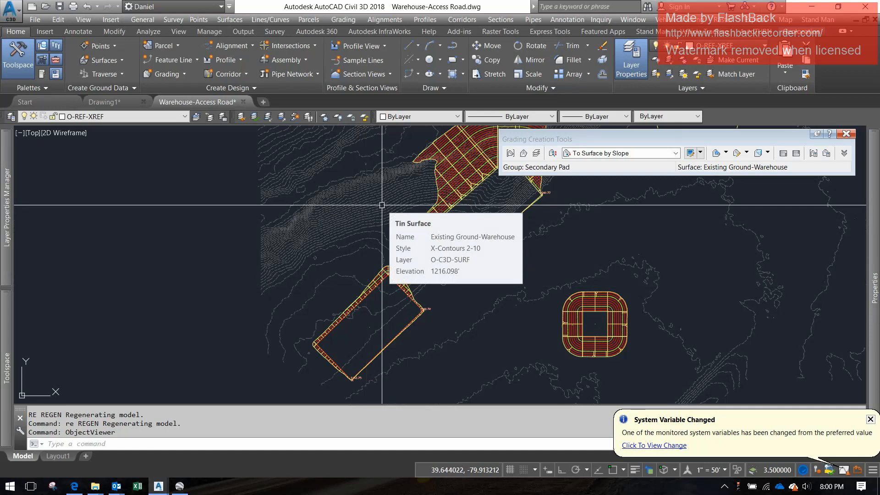
{"action": "middle_click_drag", "start_coordinate": [404, 327], "coordinate": [446, 274]}
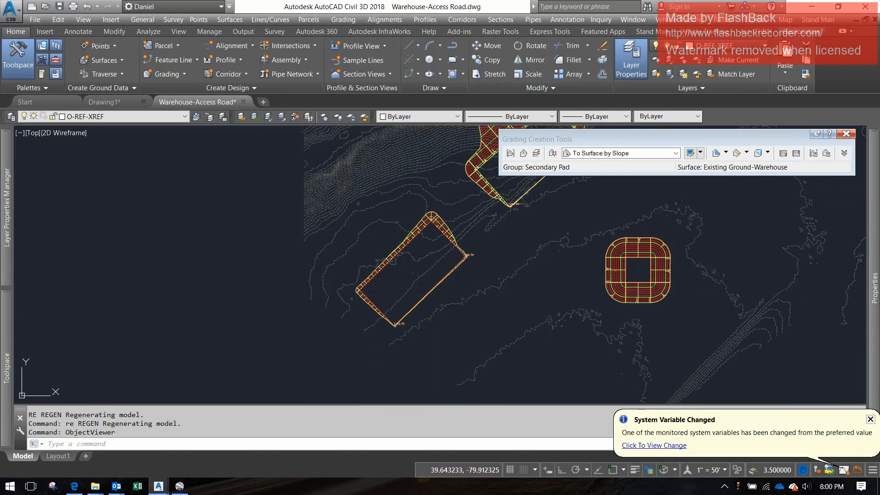
- Save the drawing and draw a straight polyline diagonally across the middle of the secondary pad, extending beyond both long sides
{"action": "key", "text": "ctrl+s"}
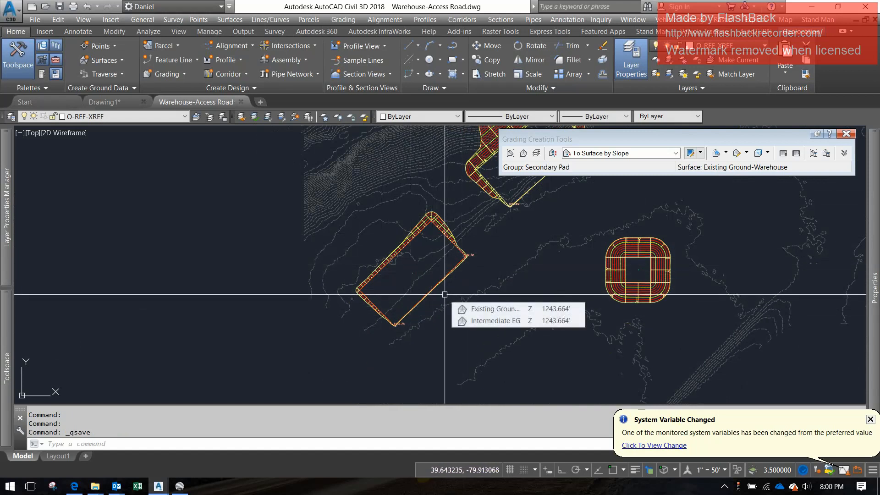
{"action": "type", "text": "pline"}
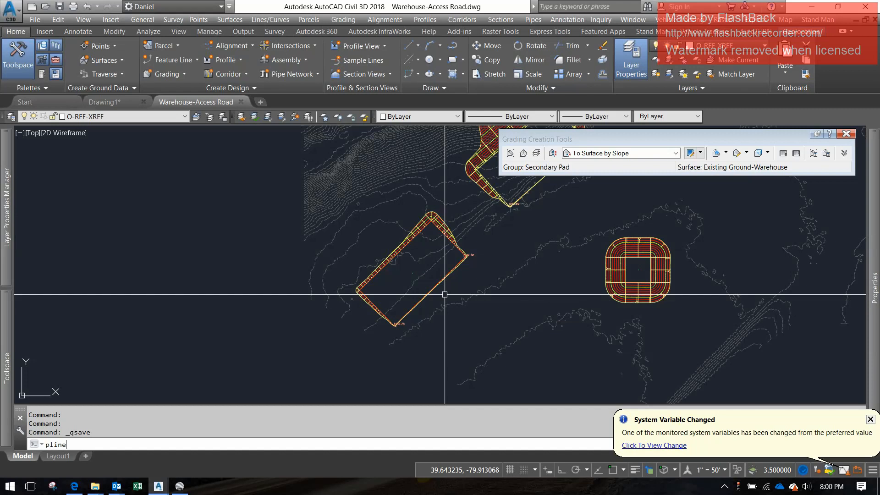
{"action": "key", "text": "Return"}
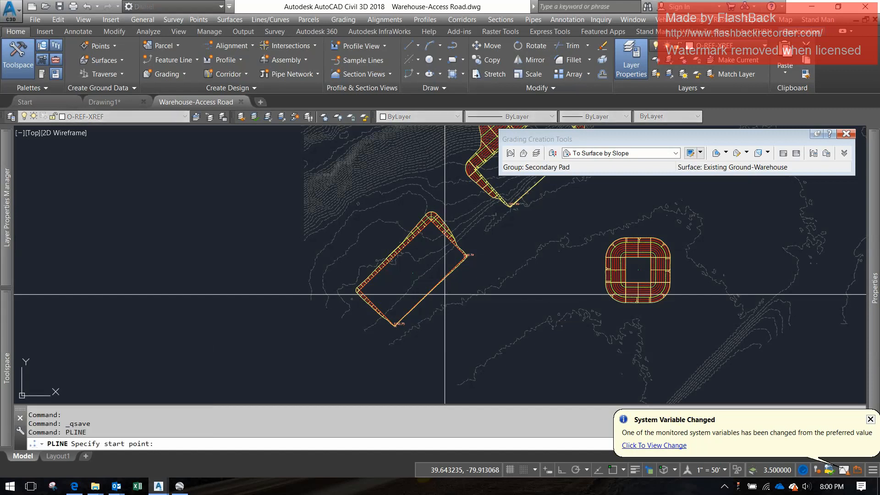
{"action": "left_click", "coordinate": [370, 229]}
{"action": "left_click", "coordinate": [455, 317]}
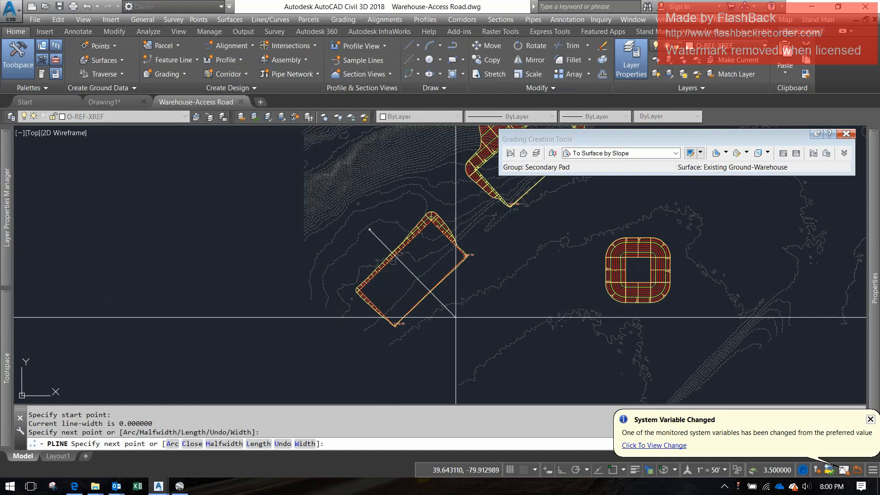
{"action": "key", "text": "Return"}
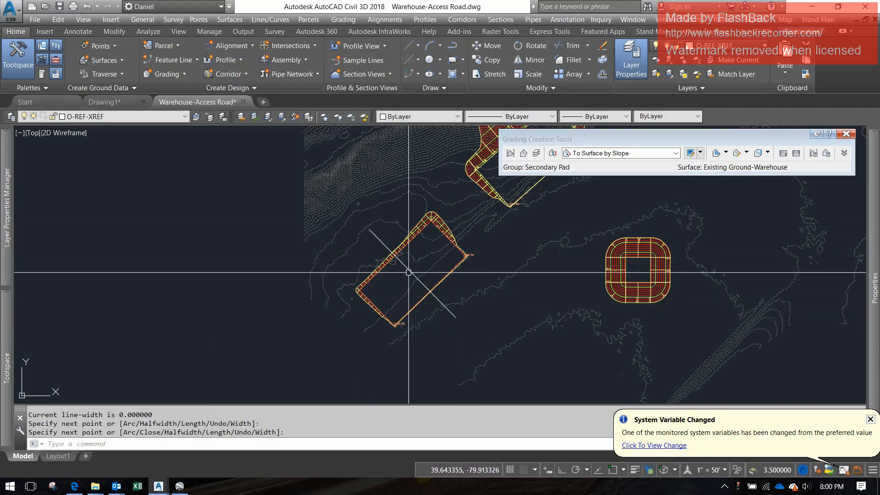
- Start a Quick Profile from the polyline across the secondary pad and exclude the Intermediate EG surface from sampling
{"action": "left_click", "coordinate": [438, 300]}
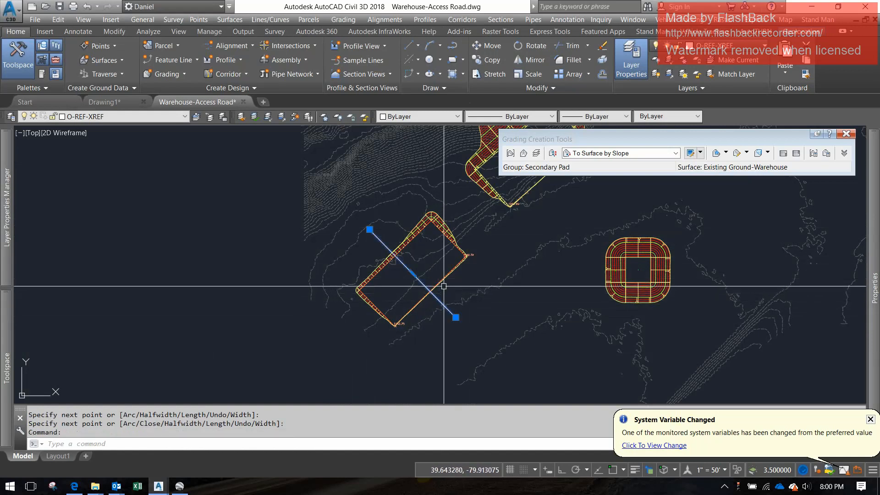
{"action": "right_click", "coordinate": [444, 287]}
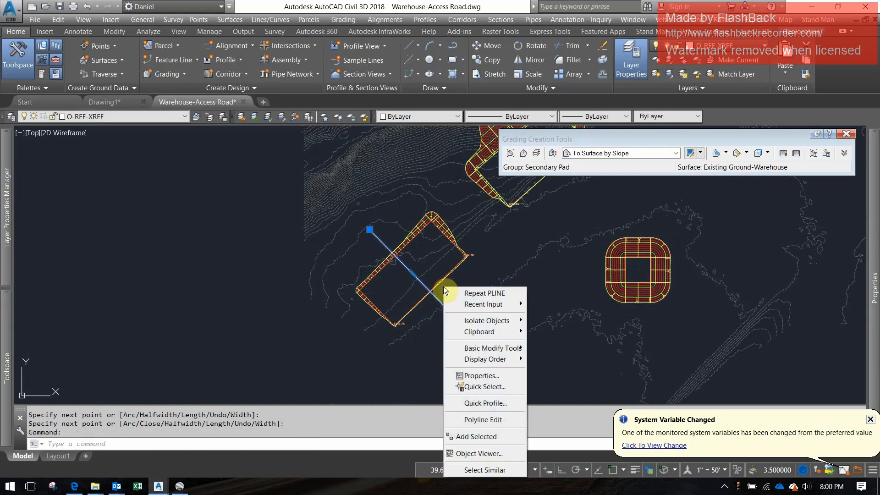
{"action": "left_click", "coordinate": [496, 405]}
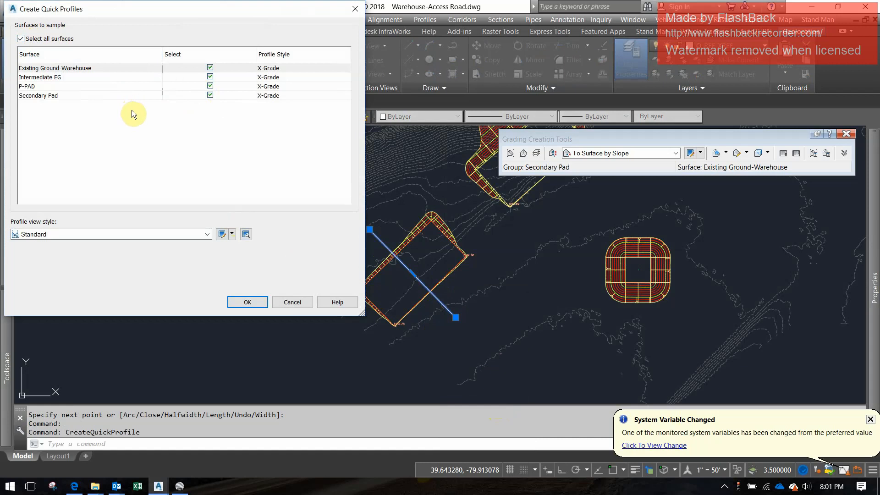
{"action": "left_click", "coordinate": [210, 77]}
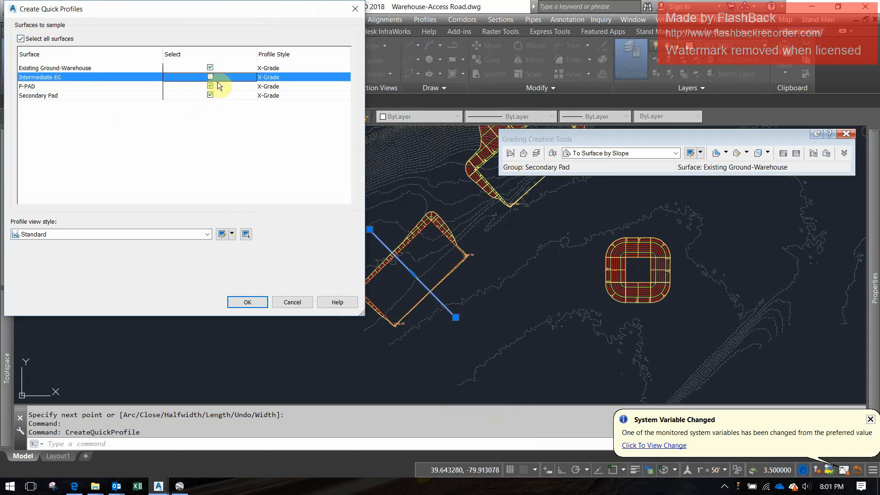
- Assign the P-Surface Grade profile style to both the Secondary Pad and P-PAD surfaces
{"action": "left_click", "coordinate": [268, 87]}
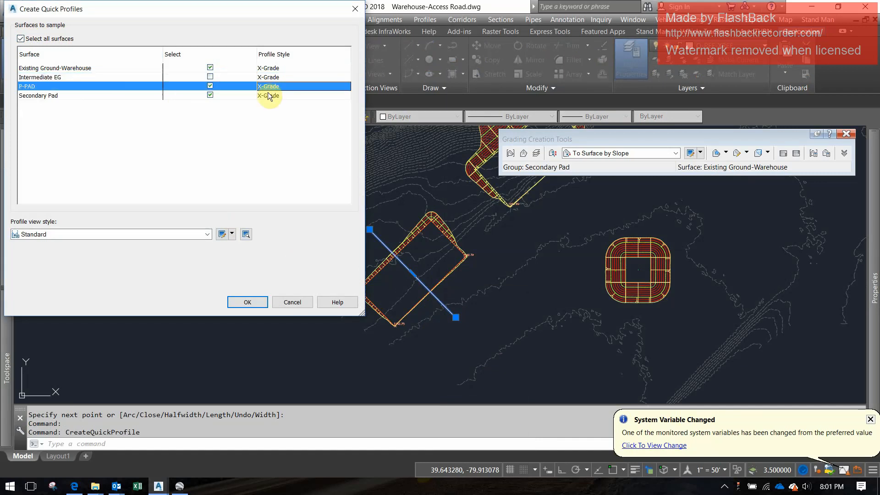
{"action": "left_click", "coordinate": [268, 95]}
{"action": "left_click", "coordinate": [273, 95]}
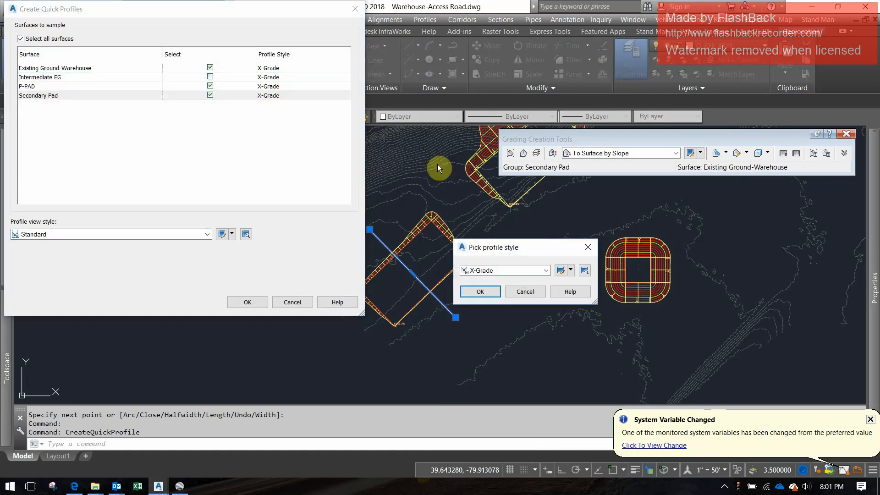
{"action": "left_click", "coordinate": [510, 270]}
{"action": "left_click", "coordinate": [497, 299]}
{"action": "left_click", "coordinate": [481, 292]}
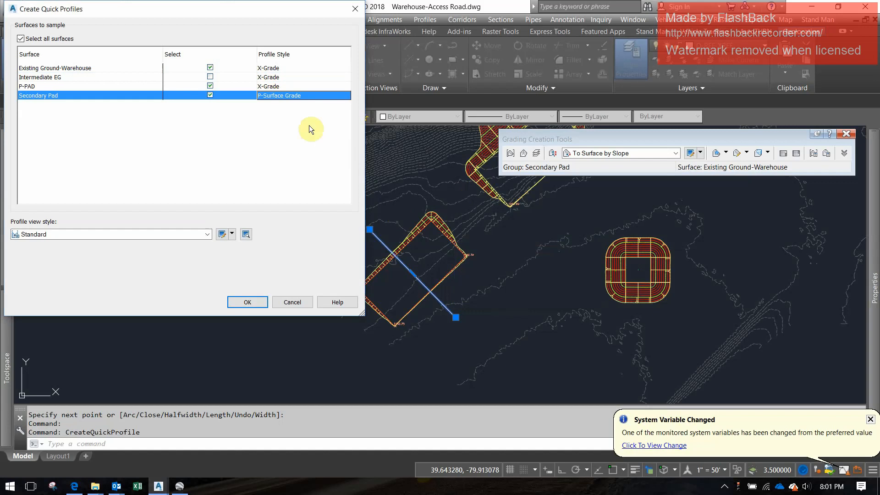
{"action": "left_click", "coordinate": [274, 87]}
{"action": "left_click", "coordinate": [507, 271]}
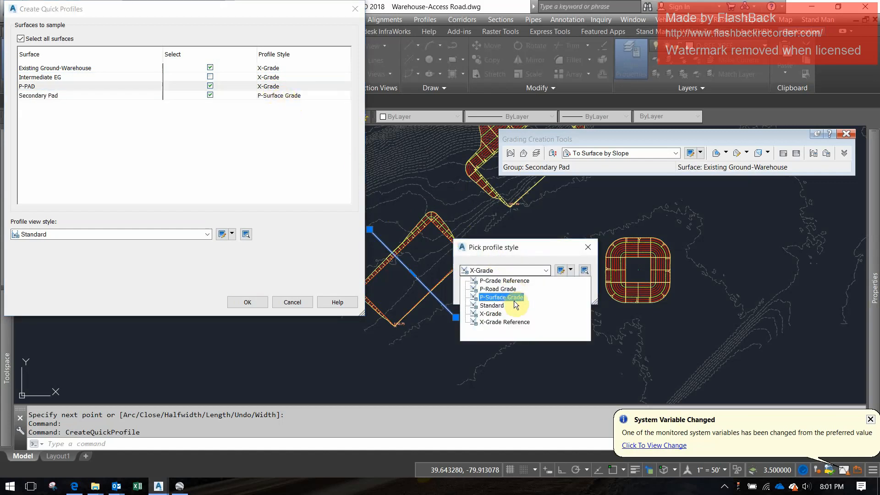
{"action": "left_click", "coordinate": [514, 301]}
{"action": "left_click", "coordinate": [480, 292]}
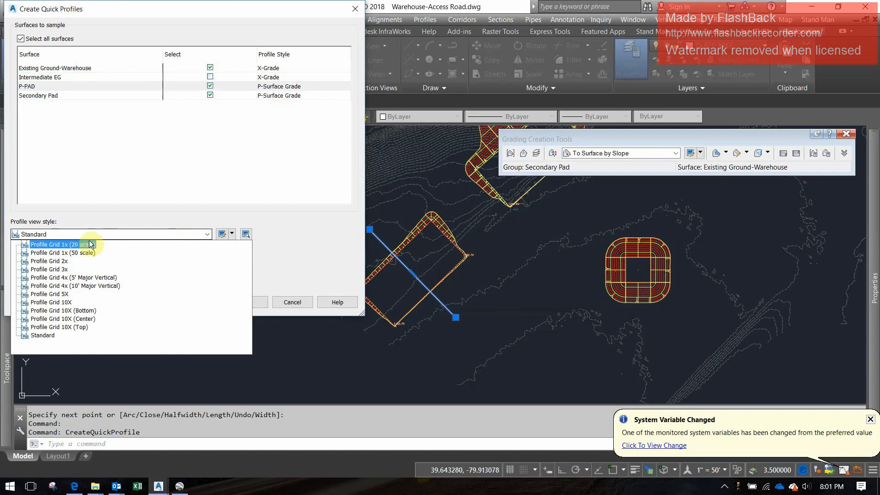
- Create the quick profile with the Profile Grid 1x (20 scale) view style, placing it in the empty area west of the secondary pad
{"action": "left_click", "coordinate": [81, 246]}
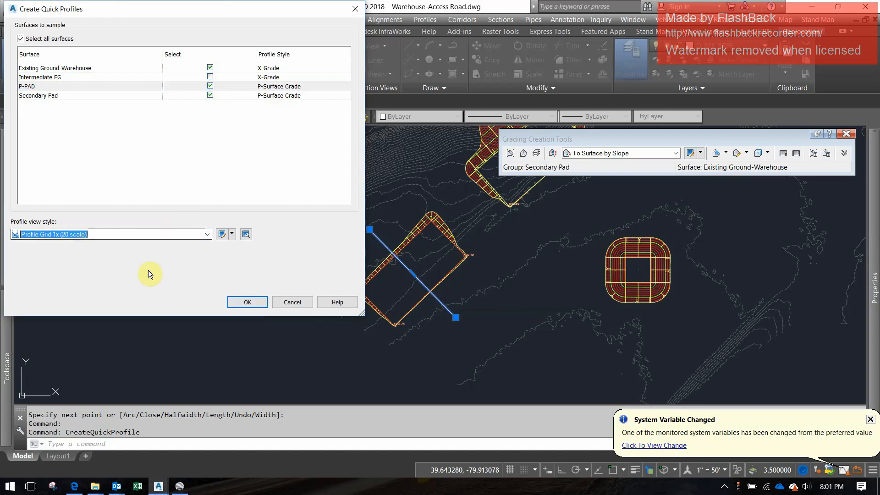
{"action": "key", "text": "Return"}
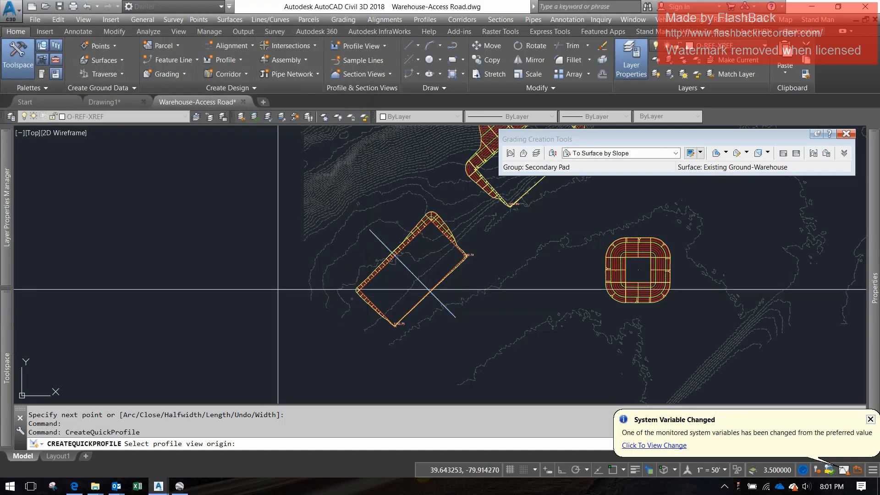
{"action": "left_click", "coordinate": [164, 275]}
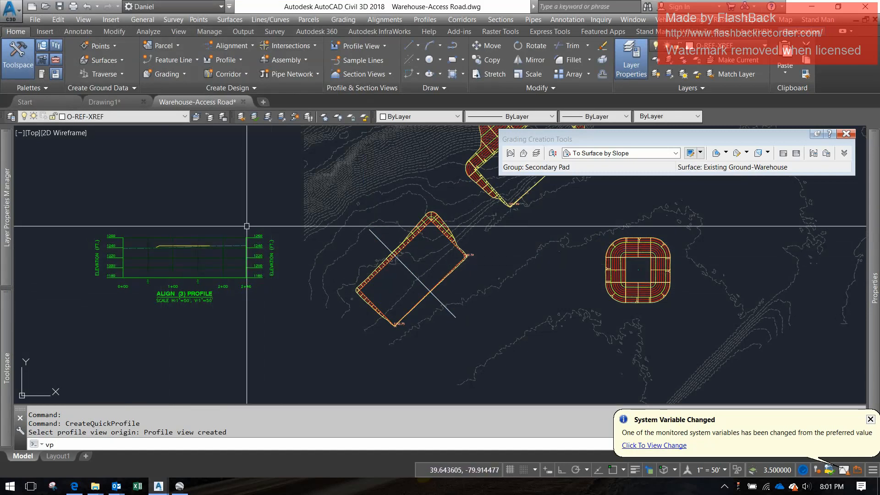
- Split model space into two vertical viewports, framing the quick profile in one and the secondary pad in the other
{"action": "key", "text": "Return"}
{"action": "left_click", "coordinate": [414, 217]}
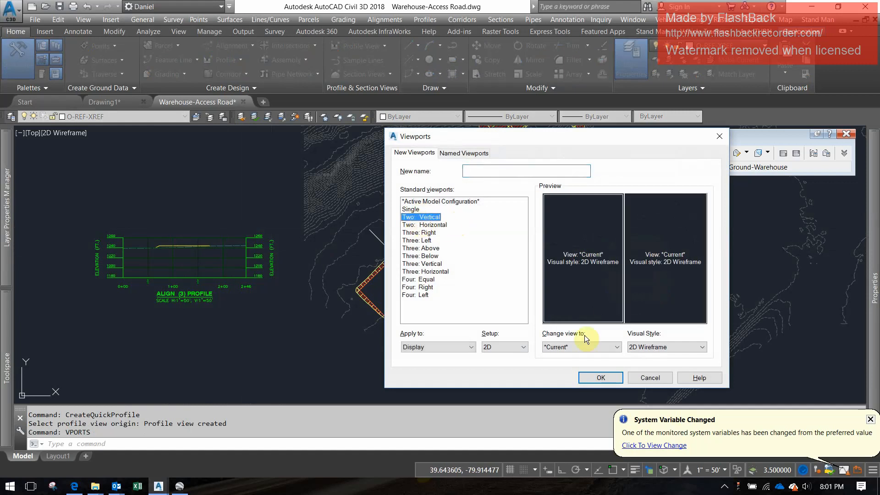
{"action": "left_click", "coordinate": [596, 379]}
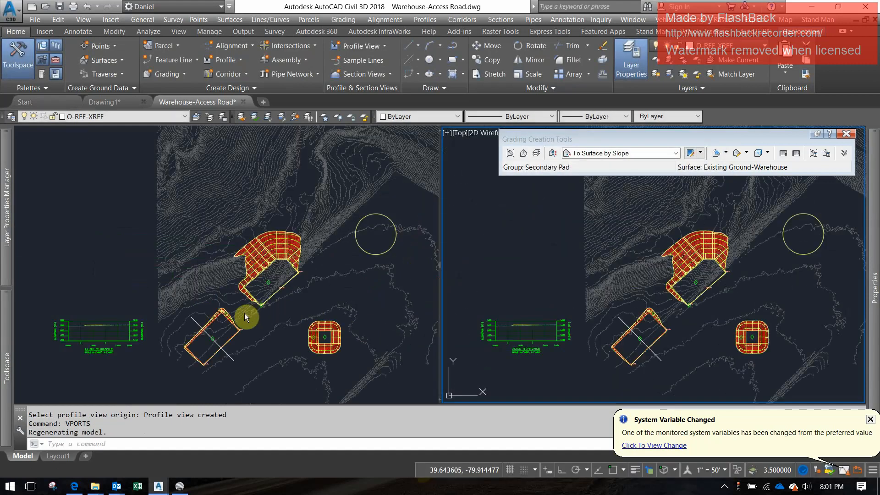
{"action": "scroll", "coordinate": [84, 349], "scroll_direction": "up", "scroll_amount": 8}
{"action": "middle_click_drag", "start_coordinate": [89, 353], "coordinate": [141, 337]}
{"action": "left_click", "coordinate": [581, 316]}
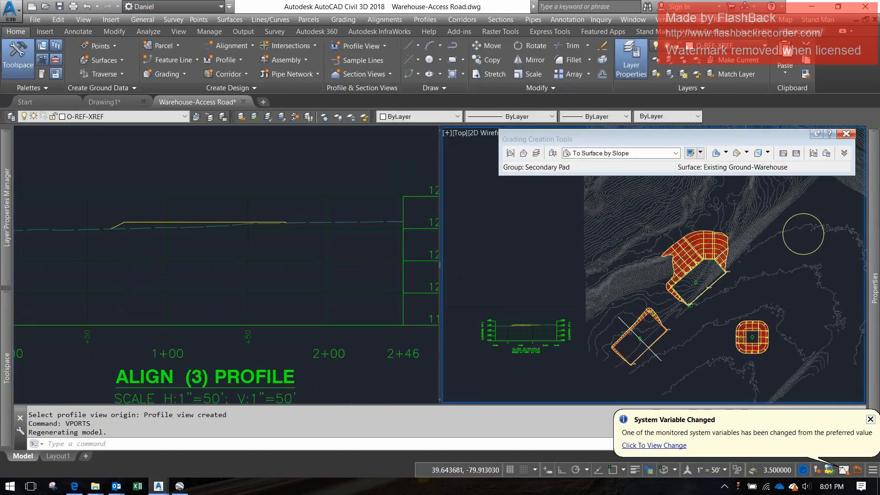
{"action": "scroll", "coordinate": [635, 344], "scroll_direction": "up", "scroll_amount": 6}
{"action": "middle_click_drag", "start_coordinate": [636, 343], "coordinate": [616, 307]}
- Examine the quick profile by selecting the secondary pad's profile line and the existing ground line in turn
{"action": "left_click", "coordinate": [387, 279]}
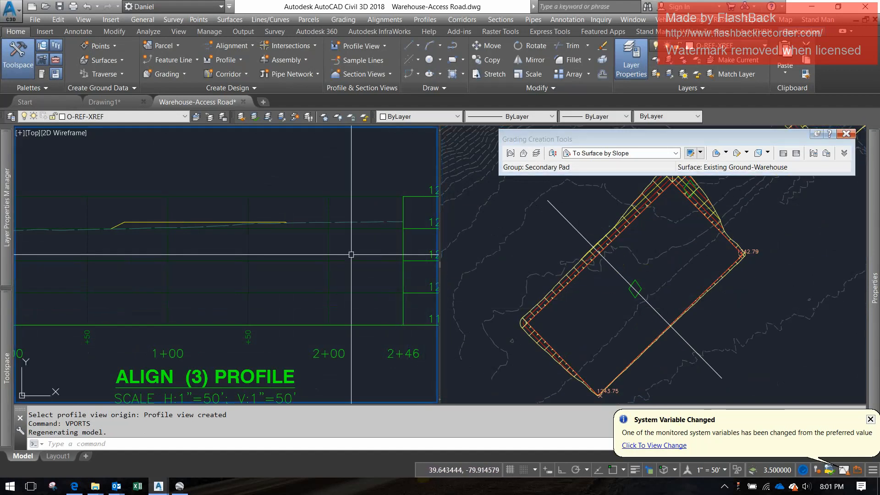
{"action": "scroll", "coordinate": [275, 232], "scroll_direction": "down", "scroll_amount": 3}
{"action": "scroll", "coordinate": [275, 227], "scroll_direction": "up", "scroll_amount": 3}
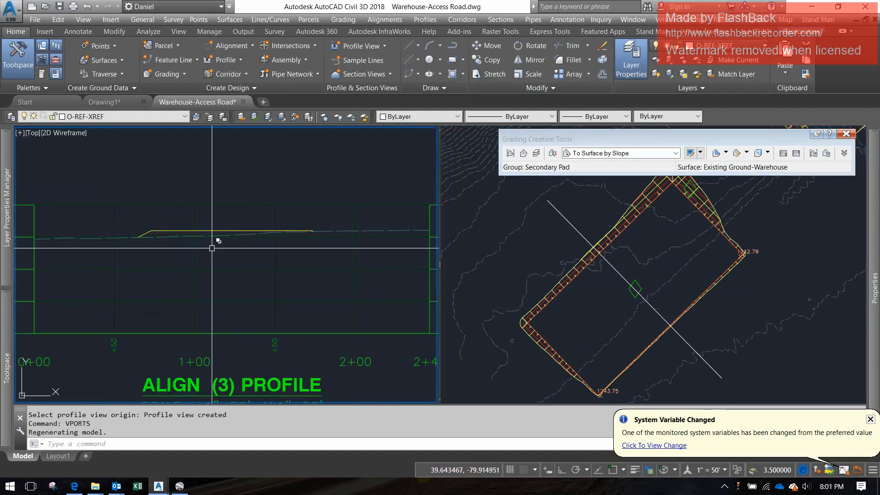
{"action": "scroll", "coordinate": [298, 232], "scroll_direction": "up", "scroll_amount": 2}
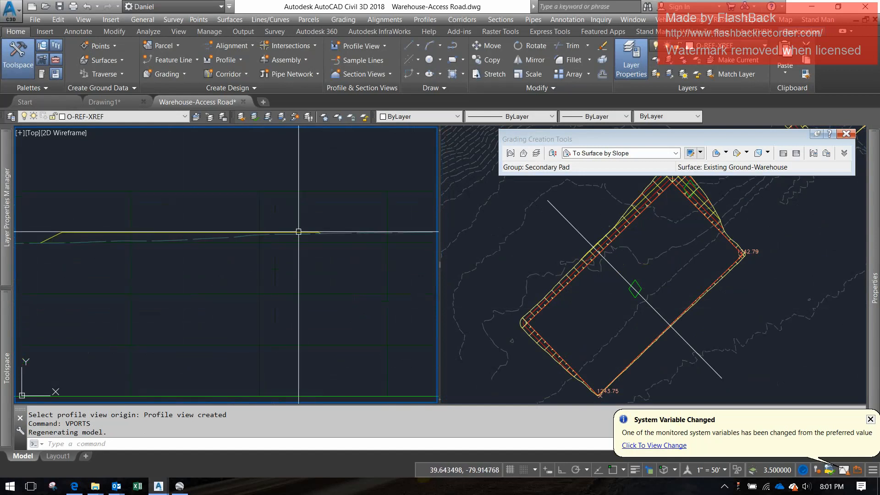
{"action": "left_click", "coordinate": [190, 228]}
{"action": "left_click", "coordinate": [184, 235]}
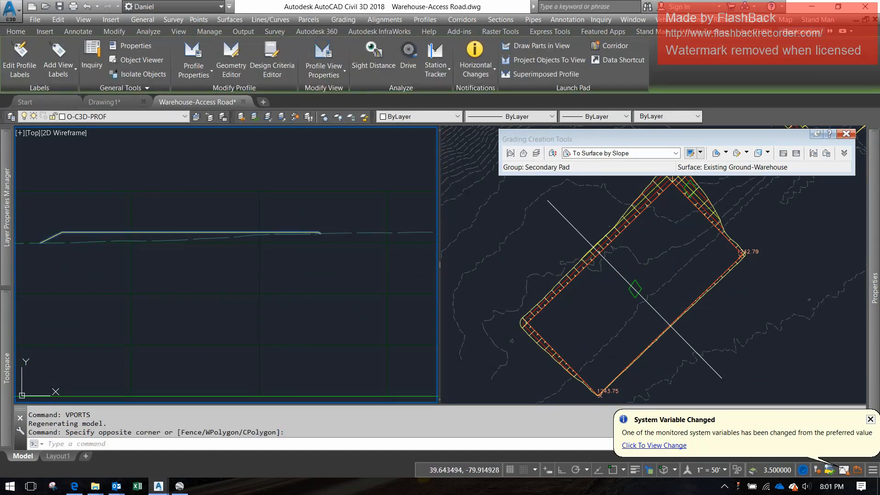
{"action": "key", "text": "Escape"}
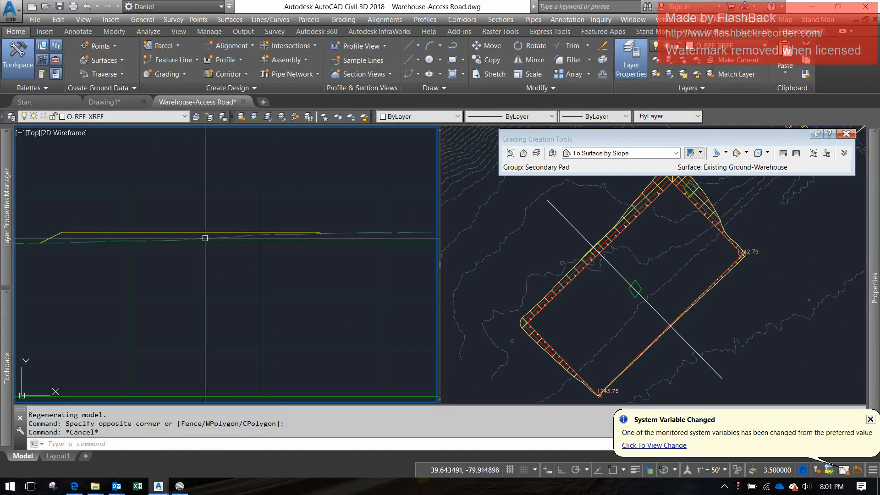
{"action": "left_click", "coordinate": [350, 244]}
{"action": "scroll", "coordinate": [350, 246], "scroll_direction": "down", "scroll_amount": 4}
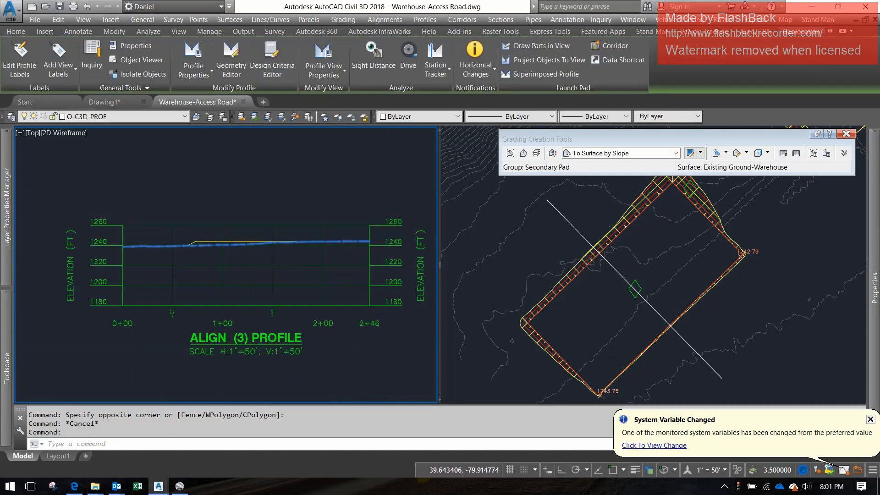
- Stretch the section polyline's northwest end to just outside the pad's northwest side, near its north corner, to update the quick profile
{"action": "left_click", "coordinate": [554, 243]}
{"action": "left_click", "coordinate": [571, 216]}
{"action": "left_click", "coordinate": [552, 217]}
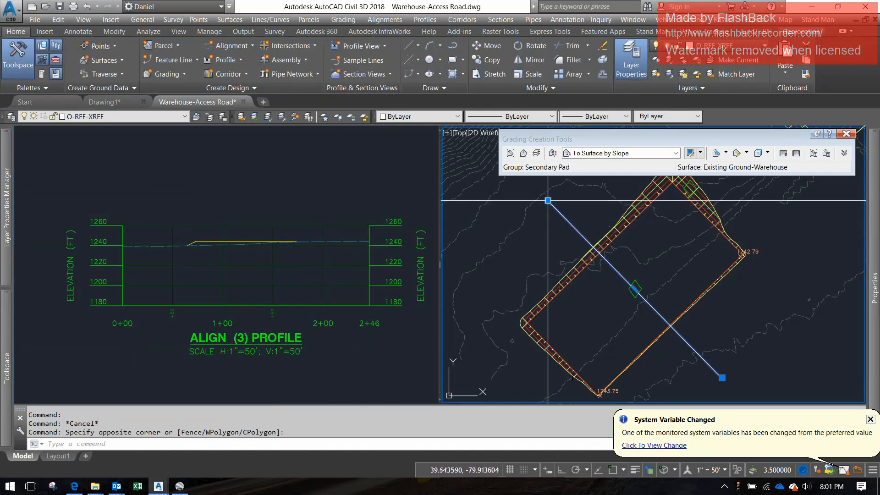
{"action": "left_click", "coordinate": [548, 200]}
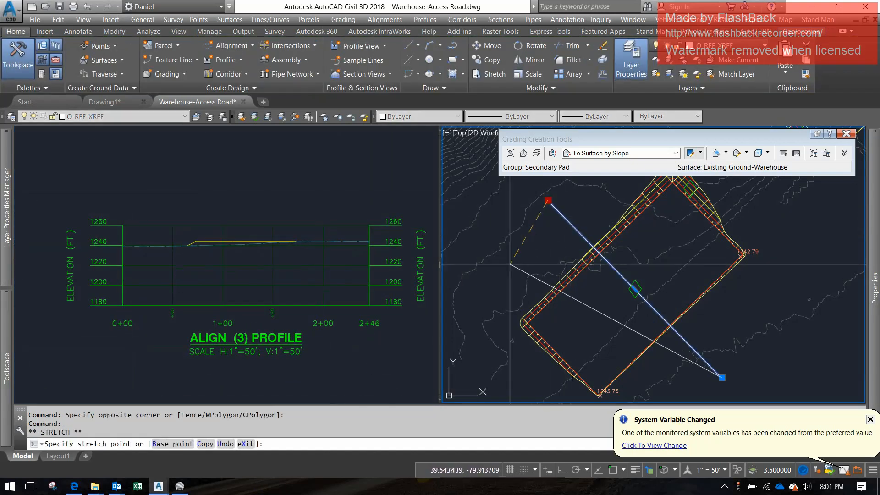
{"action": "left_click", "coordinate": [487, 289]}
{"action": "left_click", "coordinate": [627, 181]}
{"action": "middle_click_drag", "start_coordinate": [603, 193], "coordinate": [596, 220]}
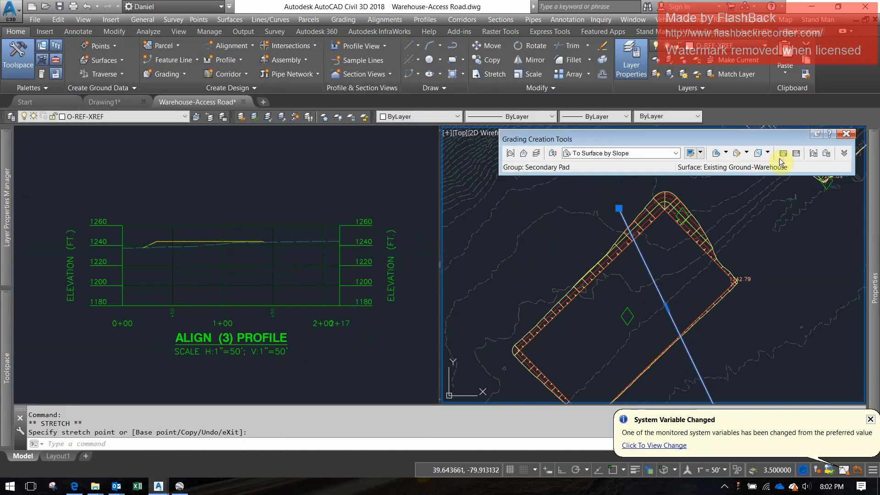
- Close the Grading Creation Tools and stretch the section polyline's northwest end to just beyond the secondary pad's north corner
{"action": "left_click", "coordinate": [846, 134]}
{"action": "left_click", "coordinate": [619, 208]}
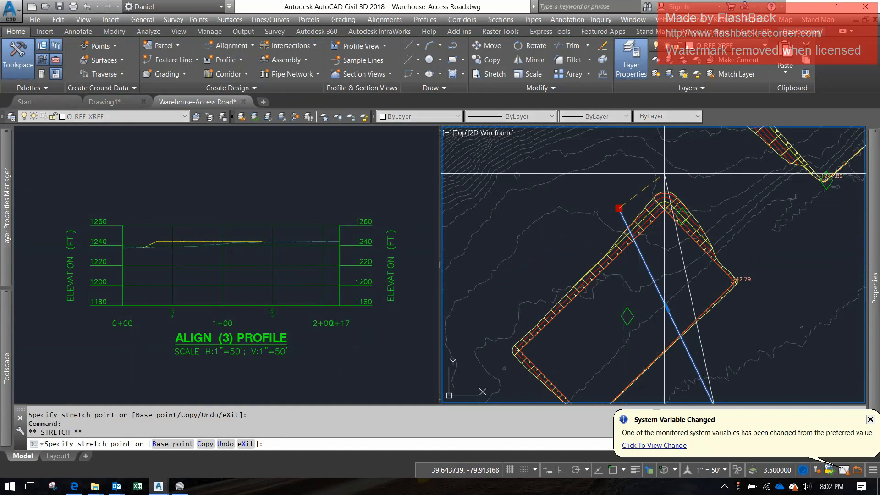
{"action": "left_click", "coordinate": [664, 168]}
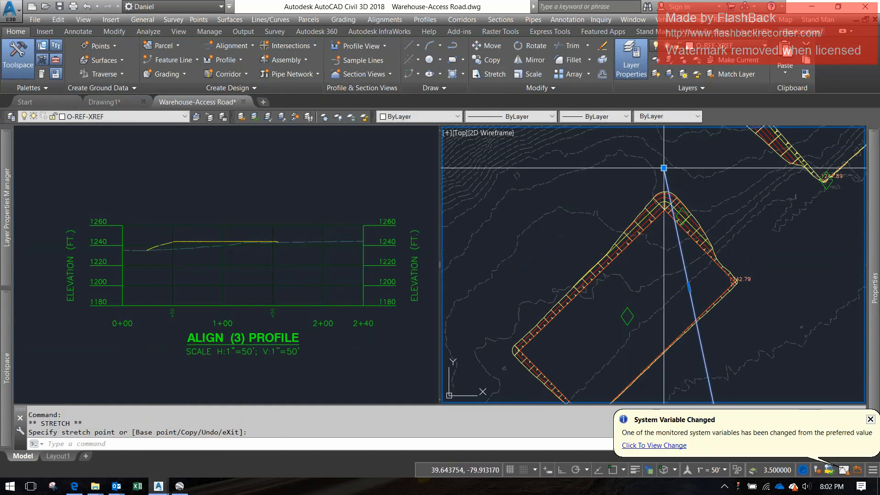
- Stretch the section polyline's upper end far northwest across the steep existing ground to lengthen the quick profile
{"action": "left_click", "coordinate": [664, 167]}
{"action": "scroll", "coordinate": [596, 241], "scroll_direction": "down", "scroll_amount": 6}
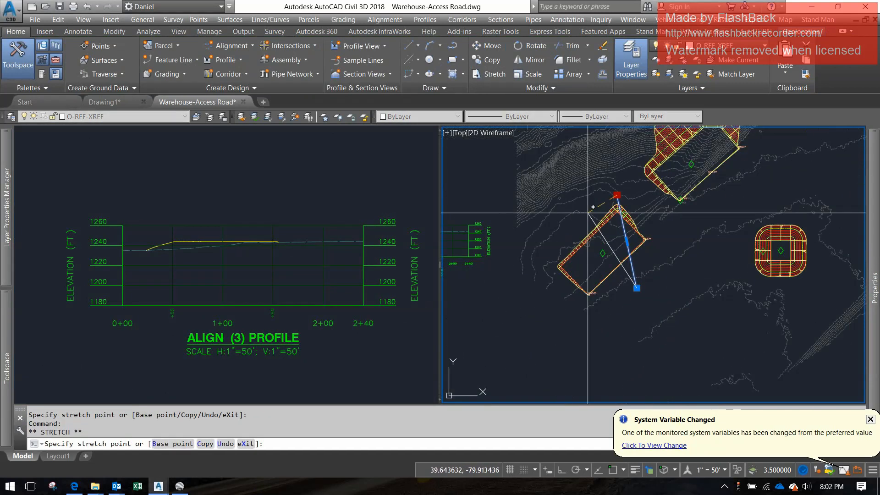
{"action": "left_click", "coordinate": [567, 136]}
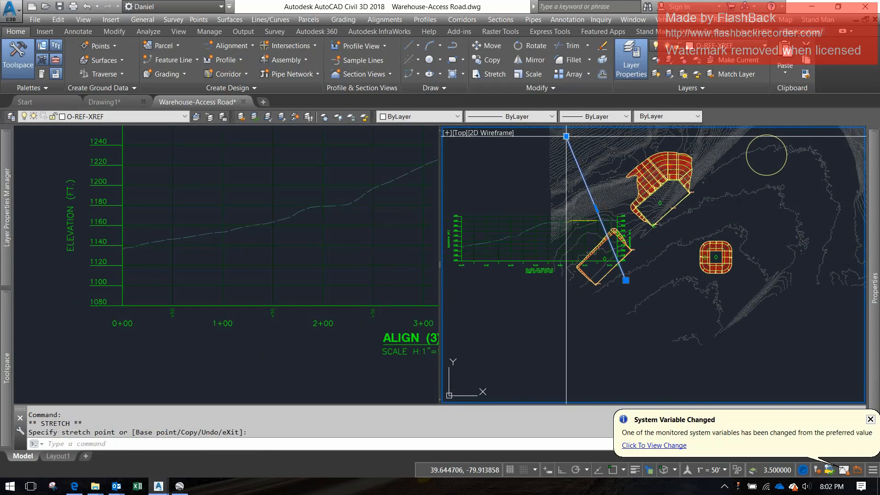
- Move the quick profile view west into the empty area, clear of the existing ground contours
{"action": "left_click", "coordinate": [397, 240]}
{"action": "scroll", "coordinate": [275, 259], "scroll_direction": "down", "scroll_amount": 5}
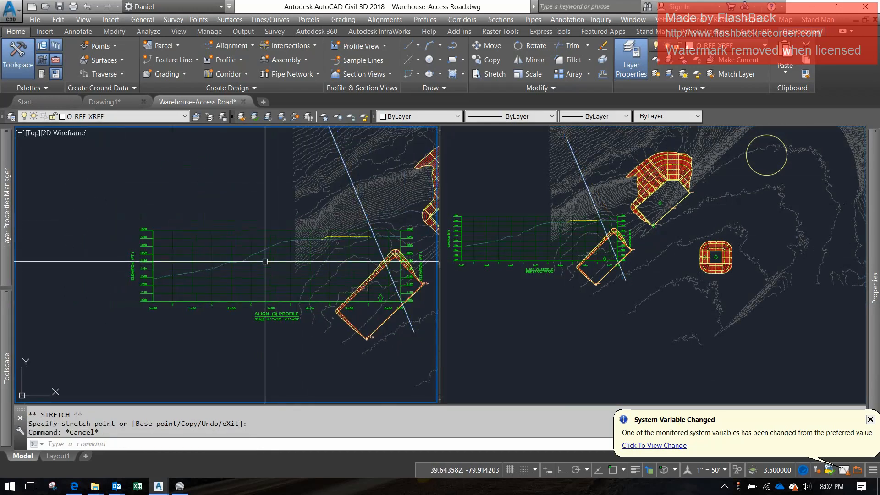
{"action": "type", "text": "m"}
{"action": "key", "text": "space"}
{"action": "left_click", "coordinate": [263, 297]}
{"action": "left_click", "coordinate": [251, 291]}
{"action": "key", "text": "space"}
{"action": "left_click", "coordinate": [270, 294]}
{"action": "left_click", "coordinate": [166, 301]}
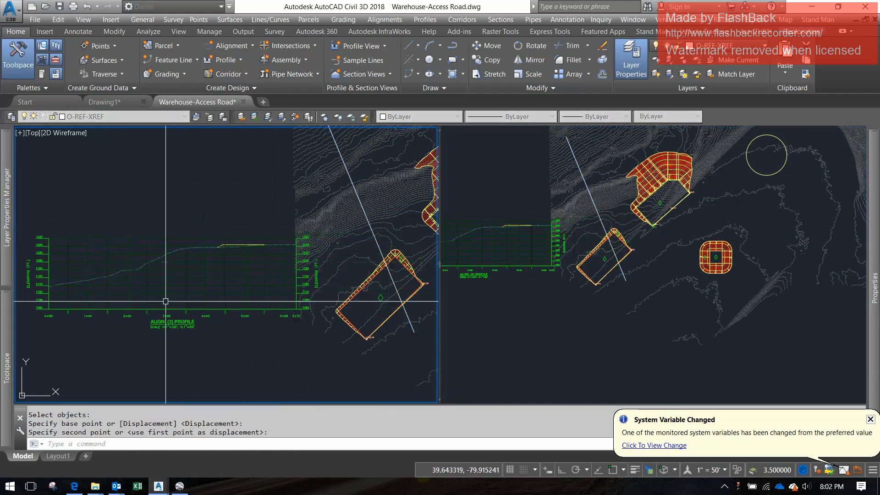
{"action": "key", "text": "Escape"}
{"action": "middle_click_drag", "start_coordinate": [192, 301], "coordinate": [254, 283]}
- Turn on the Station Tracker in all viewports for the quick profile view
{"action": "left_click", "coordinate": [510, 241]}
{"action": "key", "text": "Escape"}
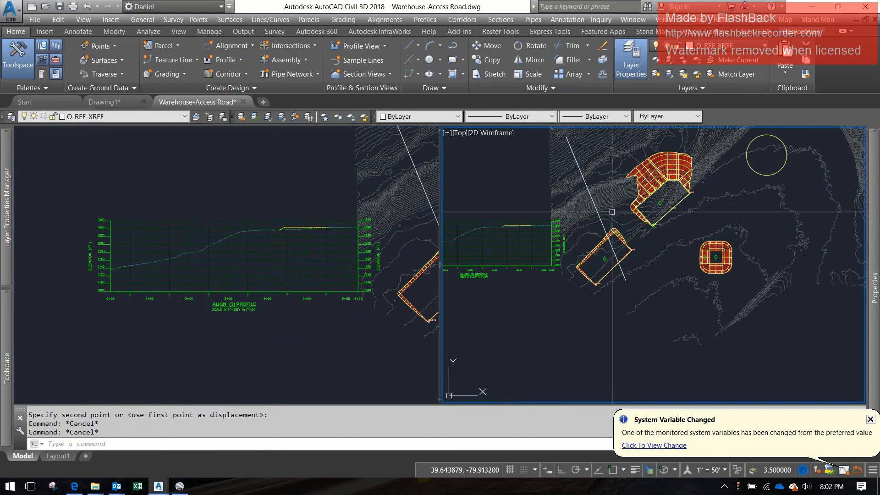
{"action": "scroll", "coordinate": [612, 212], "scroll_direction": "up", "scroll_amount": 3}
{"action": "left_click", "coordinate": [311, 269]}
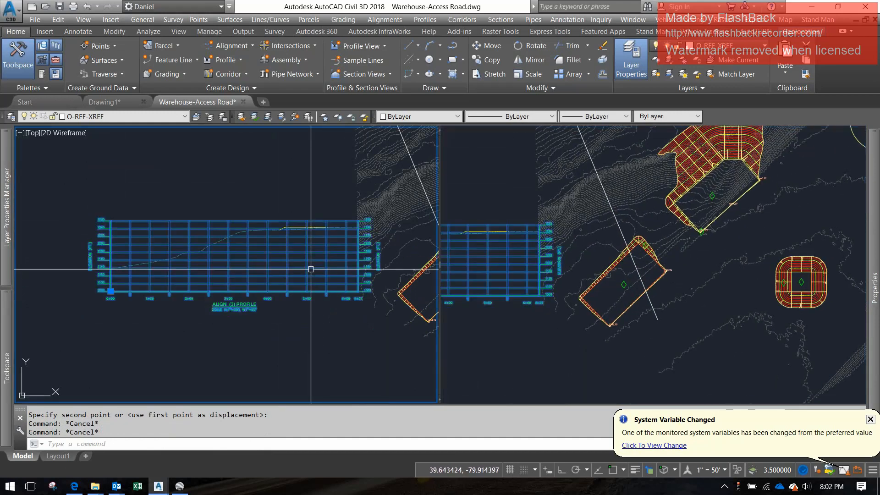
{"action": "left_click", "coordinate": [379, 64]}
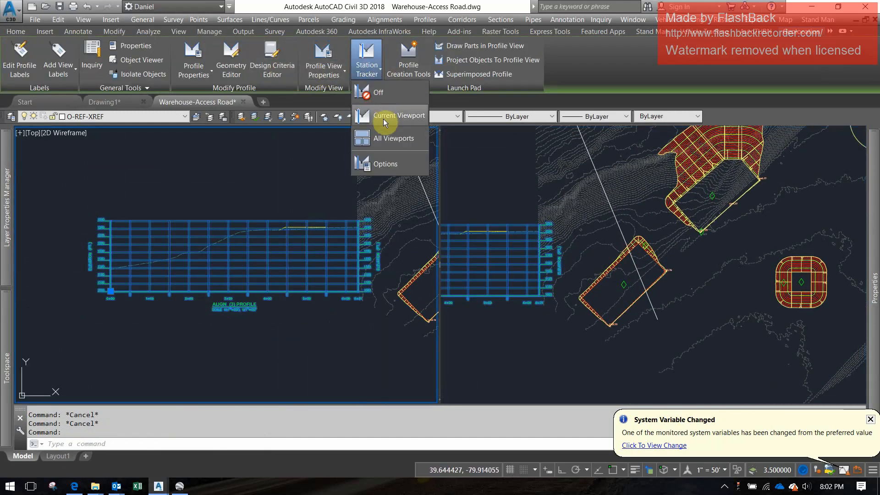
{"action": "left_click", "coordinate": [386, 139]}
{"action": "key", "text": "Escape"}
- Move the quick profile view farther southwest, away from the contours and the secondary pad
{"action": "type", "text": "move"}
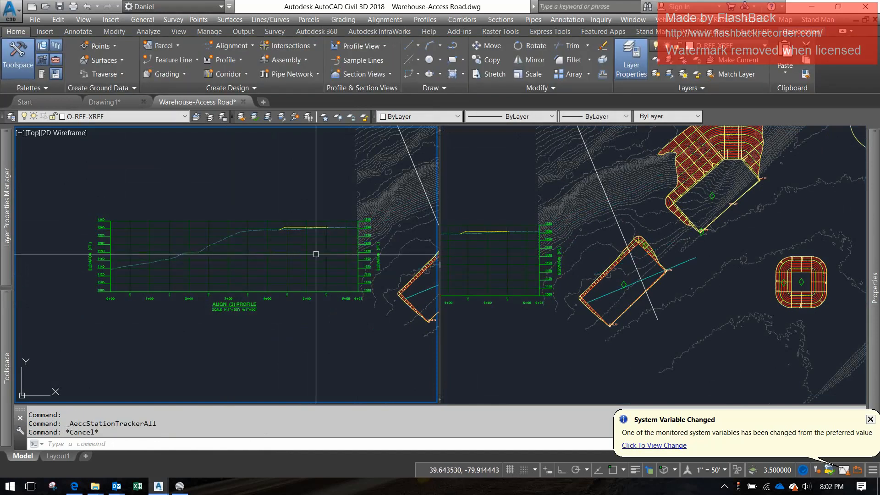
{"action": "key", "text": "Return"}
{"action": "left_click", "coordinate": [328, 262]}
{"action": "key", "text": "Return"}
{"action": "left_click", "coordinate": [118, 271]}
{"action": "left_click", "coordinate": [52, 288]}
{"action": "key", "text": "Escape"}
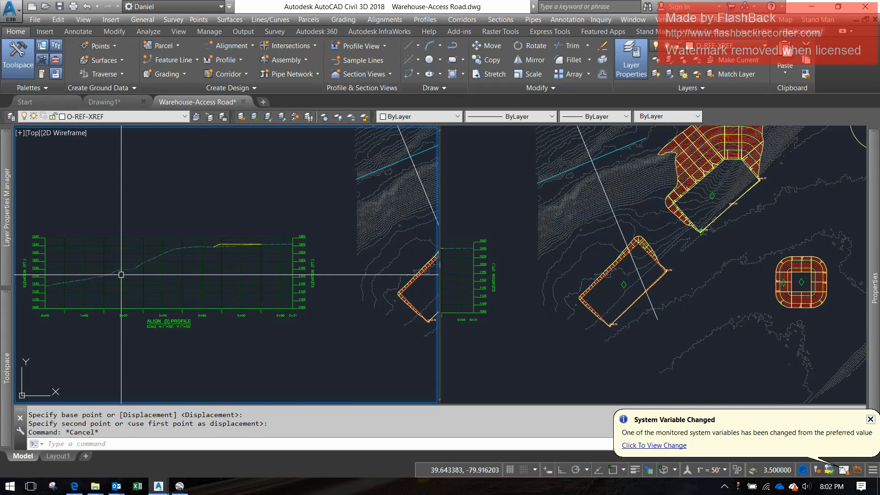
- Trace the quick profile with the station tracker and stretch the section line's far end back to just outside the pad's northwest side
{"action": "scroll", "coordinate": [121, 275], "scroll_direction": "up", "scroll_amount": 6}
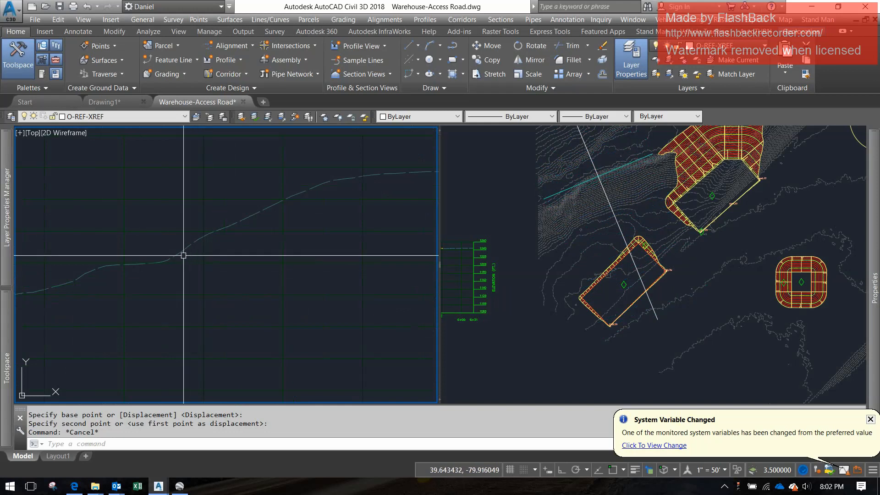
{"action": "scroll", "coordinate": [184, 252], "scroll_direction": "down", "scroll_amount": 2}
{"action": "middle_click_drag", "start_coordinate": [183, 252], "coordinate": [189, 261]}
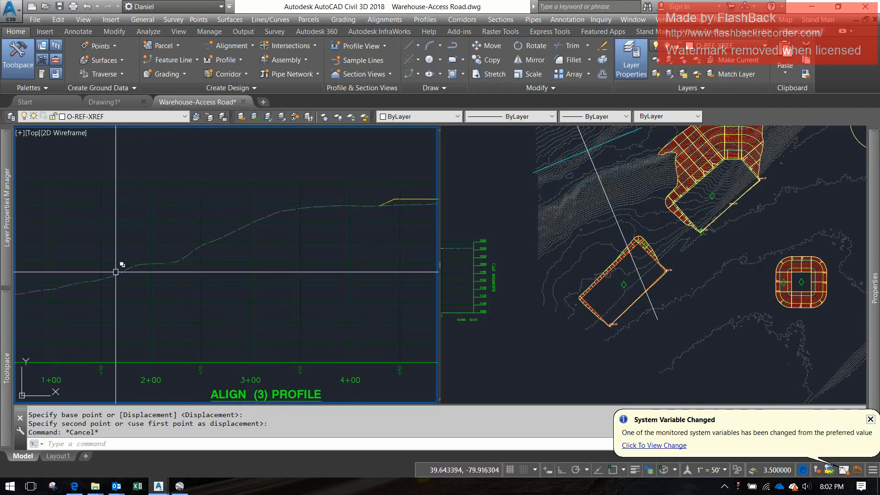
{"action": "scroll", "coordinate": [144, 277], "scroll_direction": "down", "scroll_amount": 3}
{"action": "left_click", "coordinate": [490, 234]}
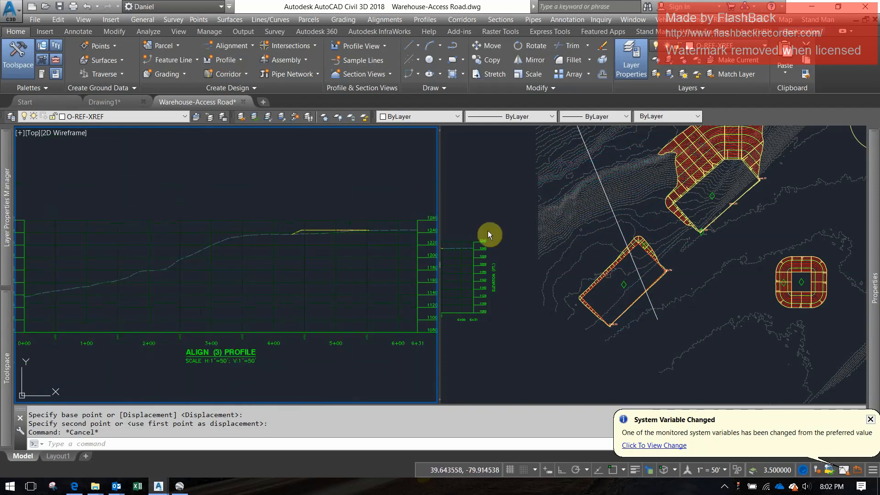
{"action": "left_click", "coordinate": [627, 244]}
{"action": "scroll", "coordinate": [588, 196], "scroll_direction": "down", "scroll_amount": 2}
{"action": "middle_click_drag", "start_coordinate": [588, 196], "coordinate": [577, 227]}
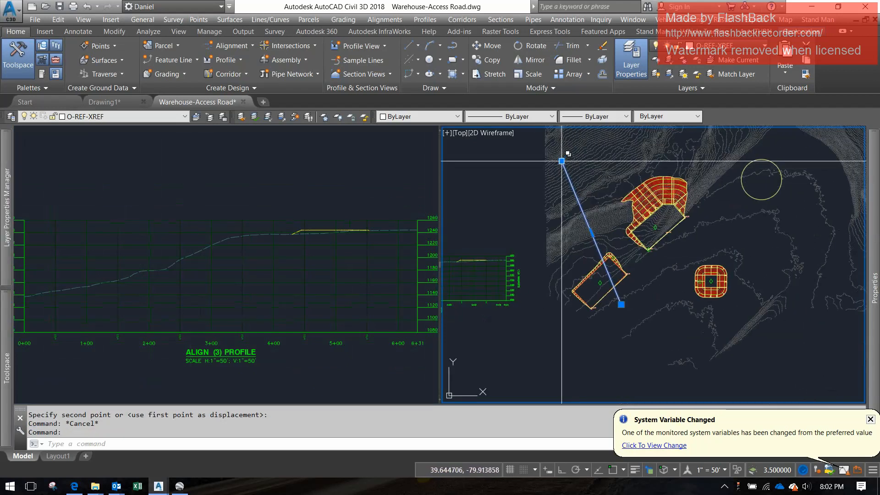
{"action": "left_click", "coordinate": [562, 161]}
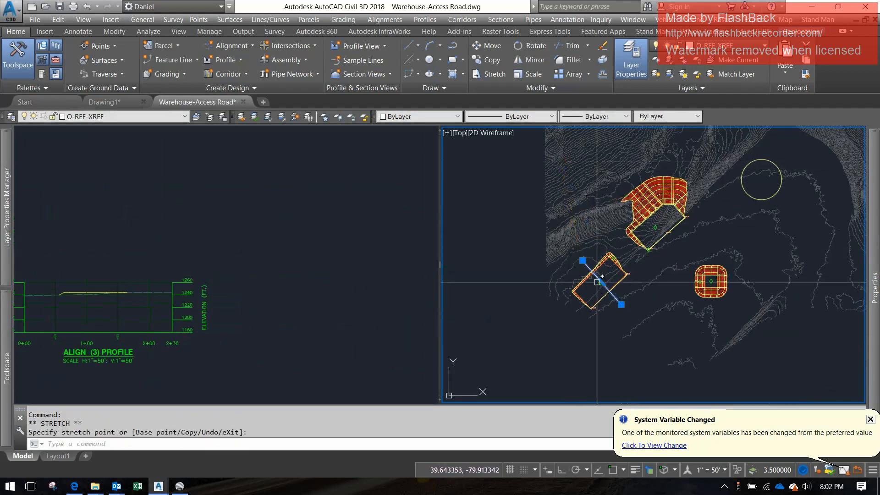
- Examine the shortened quick profile, following its stations against the section line across the secondary pad
{"action": "left_click", "coordinate": [246, 273]}
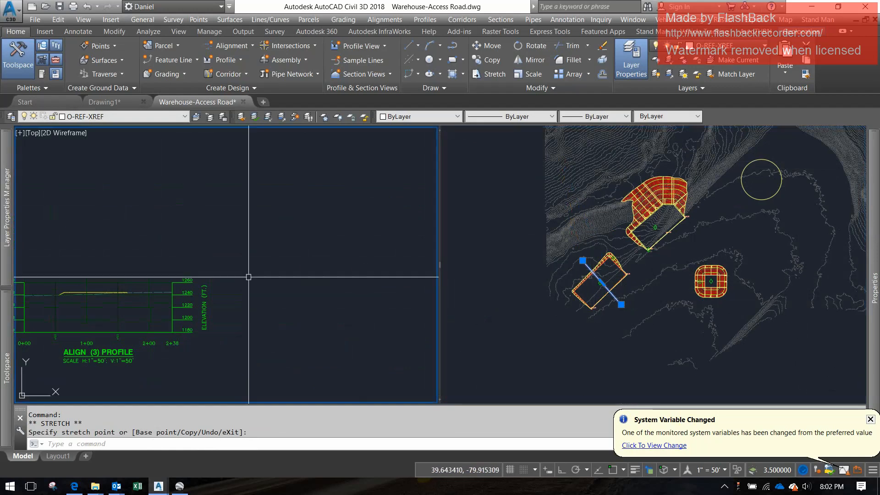
{"action": "scroll", "coordinate": [250, 273], "scroll_direction": "up", "scroll_amount": 4}
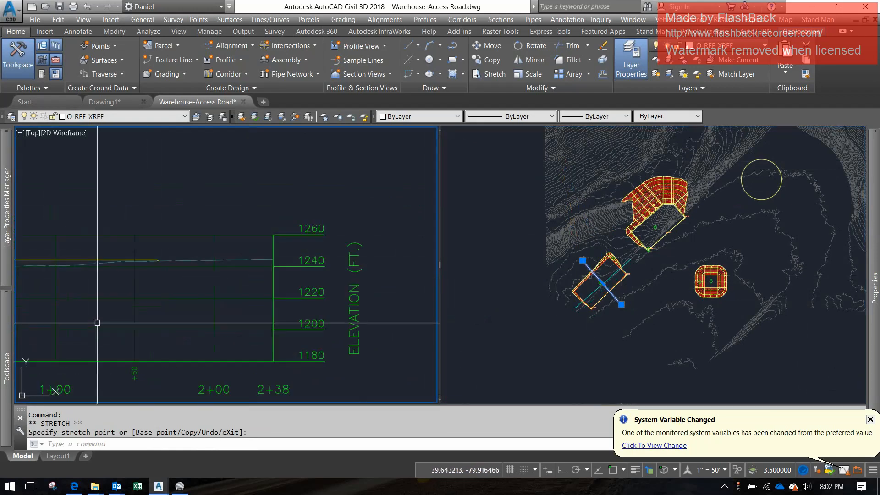
{"action": "left_click", "coordinate": [627, 308]}
{"action": "key", "text": "Escape"}
{"action": "scroll", "coordinate": [611, 293], "scroll_direction": "up", "scroll_amount": 5}
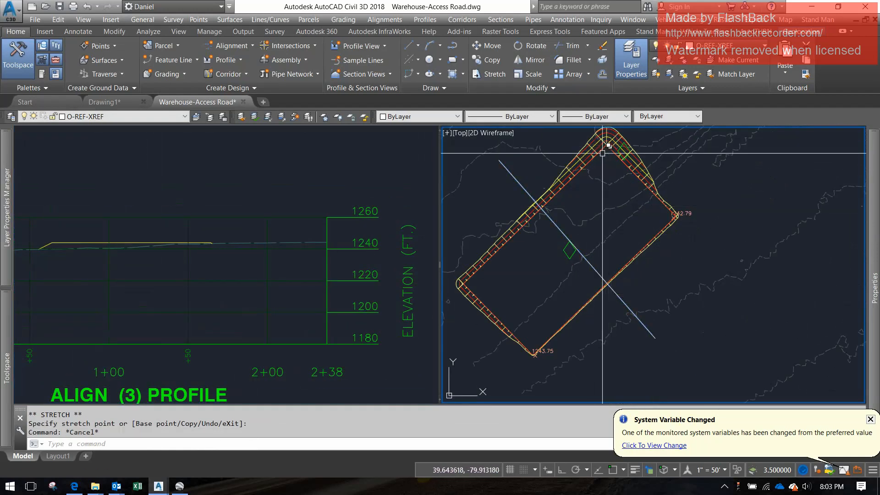
{"action": "left_click", "coordinate": [189, 254]}
{"action": "middle_click_drag", "start_coordinate": [95, 234], "coordinate": [186, 240]}
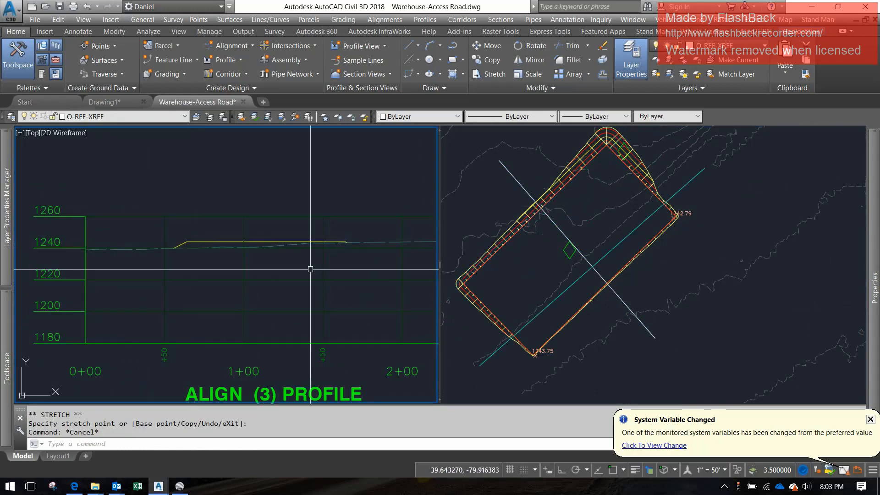
{"action": "scroll", "coordinate": [293, 256], "scroll_direction": "down", "scroll_amount": 2}
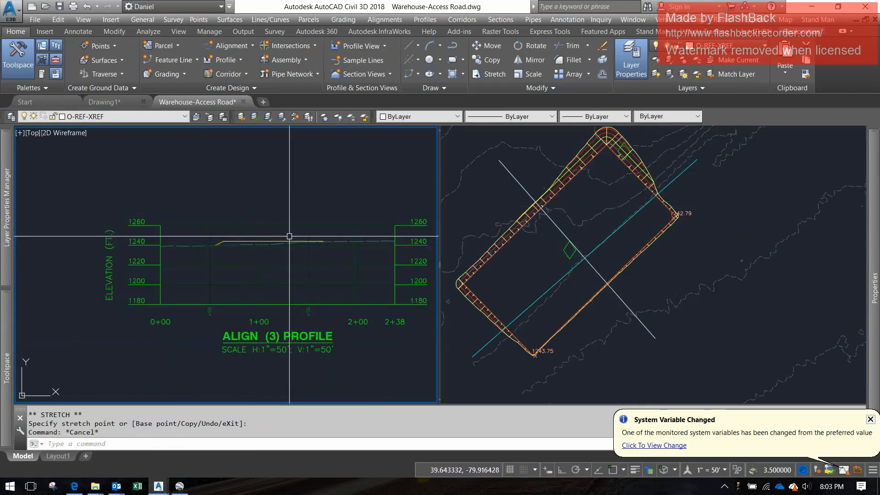
{"action": "scroll", "coordinate": [174, 305], "scroll_direction": "down", "scroll_amount": 3}
{"action": "scroll", "coordinate": [204, 304], "scroll_direction": "up", "scroll_amount": 6}
- Raise all elevations of the secondary pad's feature line by 7 feet in the Elevation Editor
{"action": "left_click", "coordinate": [555, 215]}
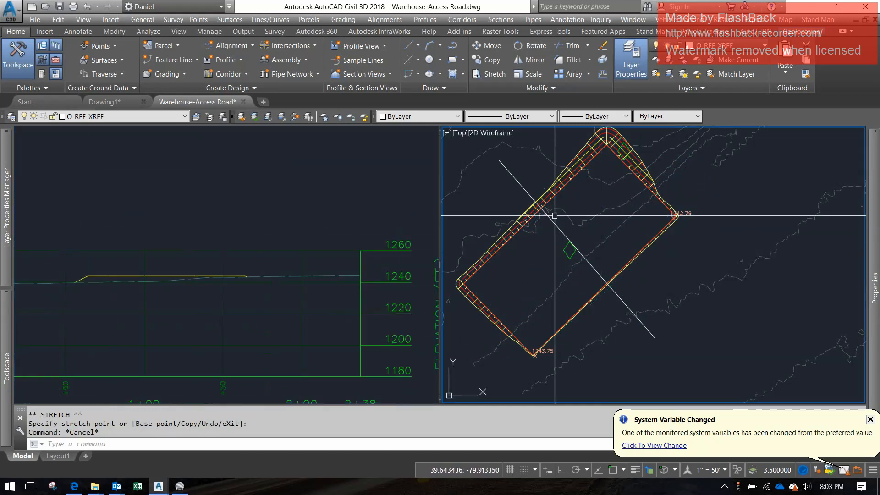
{"action": "left_click", "coordinate": [572, 181]}
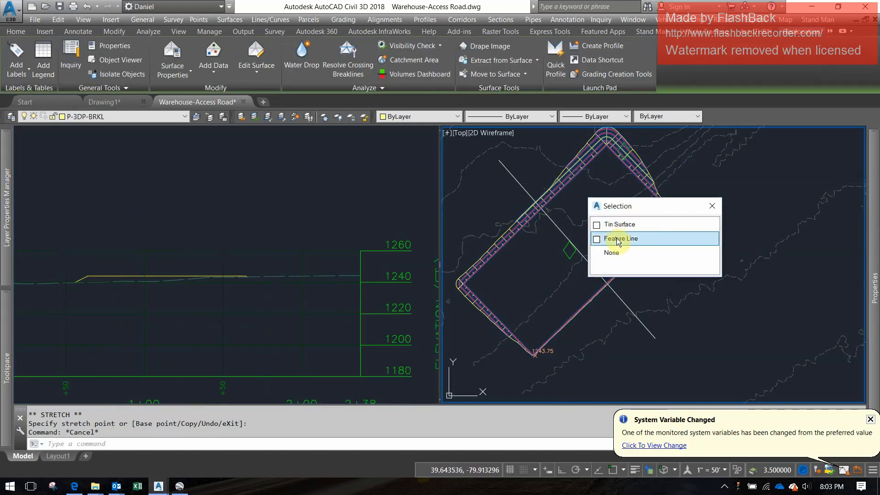
{"action": "left_click", "coordinate": [617, 237]}
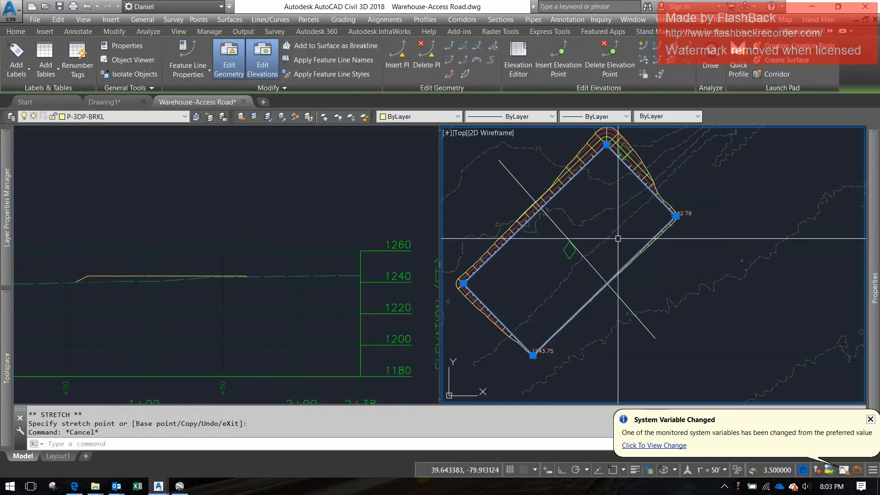
{"action": "left_click", "coordinate": [660, 74]}
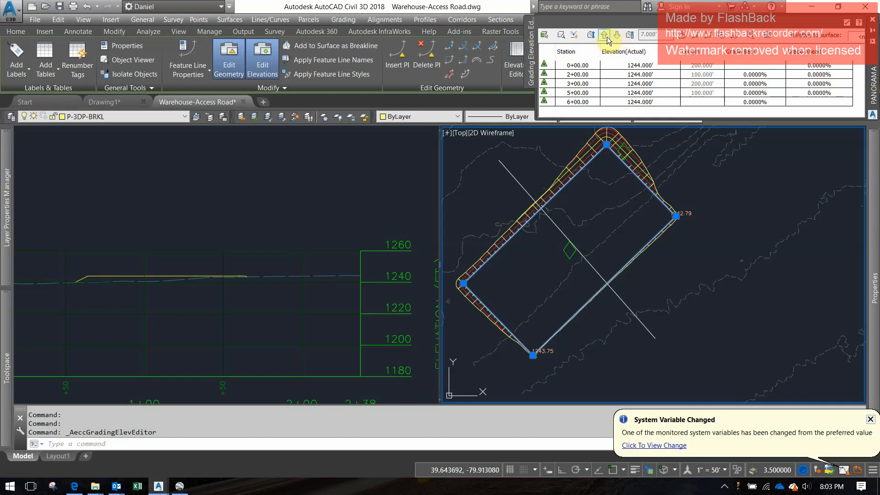
{"action": "left_click", "coordinate": [607, 37]}
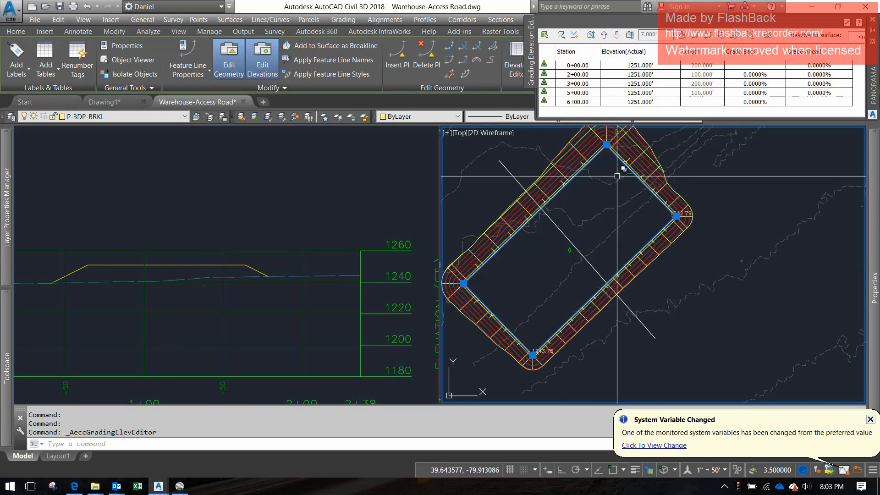
- Examine the raised pad's northwest side slope in the quick profile and compare it with the plan
{"action": "left_click", "coordinate": [210, 274]}
{"action": "middle_click_drag", "start_coordinate": [210, 274], "coordinate": [268, 267]}
{"action": "key", "text": "Escape"}
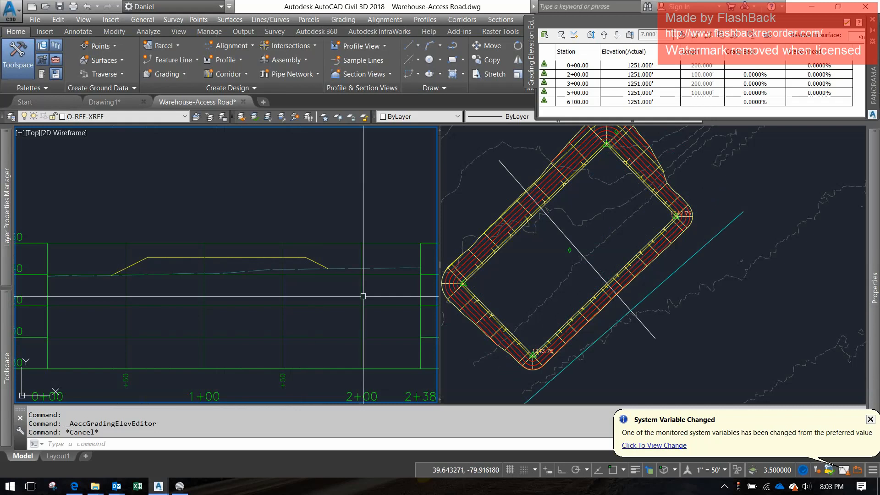
{"action": "key", "text": "Escape"}
{"action": "scroll", "coordinate": [196, 266], "scroll_direction": "up", "scroll_amount": 5}
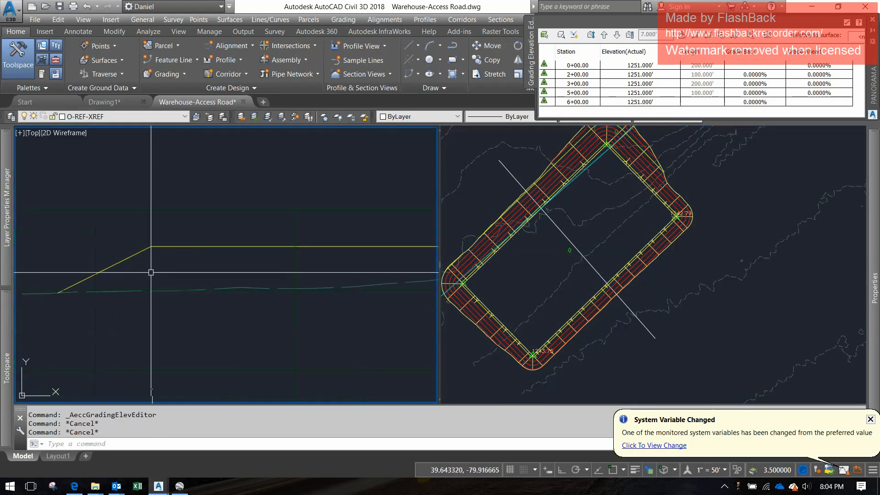
{"action": "left_click", "coordinate": [504, 267]}
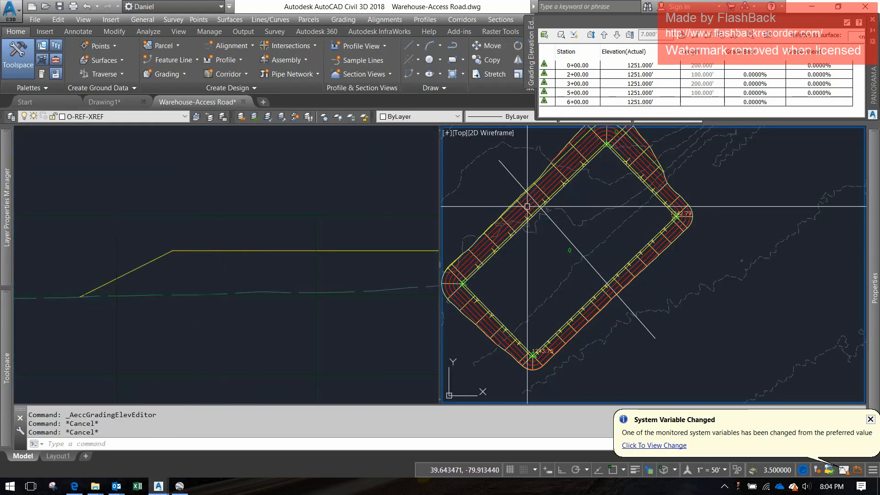
{"action": "left_click", "coordinate": [290, 278]}
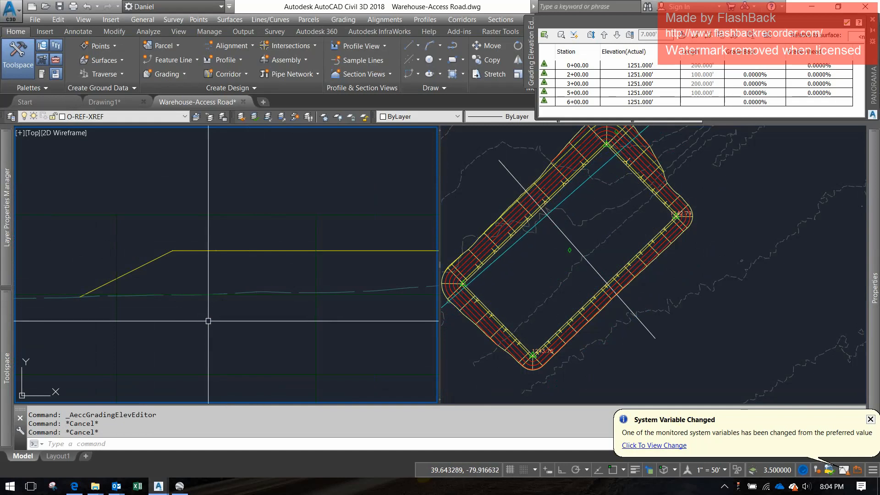
- Draw a polyline below the pad's slope in the profile with Ortho on, running 2 units horizontally and 1 unit up
{"action": "type", "text": "pl"}
{"action": "key", "text": "Return"}
{"action": "left_click", "coordinate": [169, 279]}
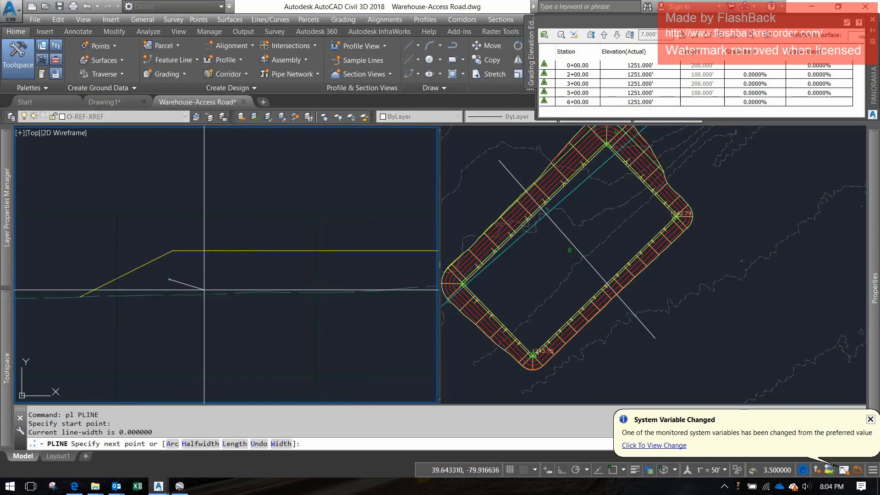
{"action": "key", "text": "F9"}
{"action": "key", "text": "F9"}
{"action": "key", "text": "F8"}
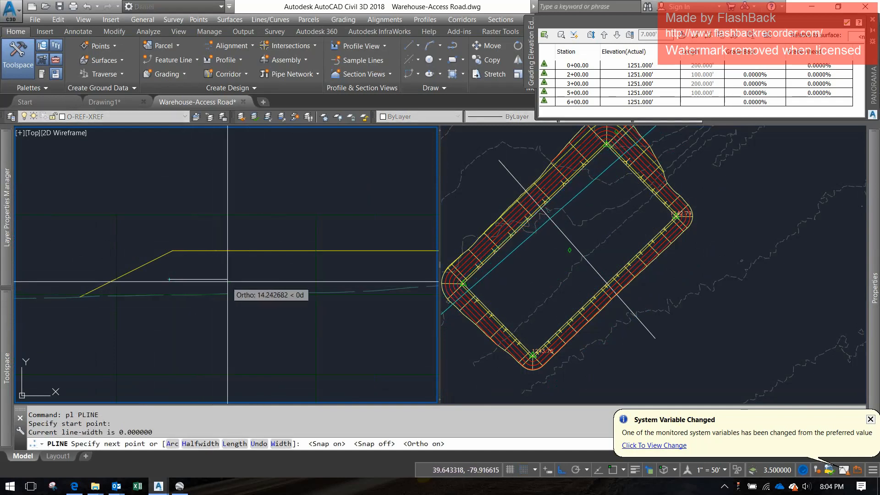
{"action": "type", "text": "2"}
{"action": "key", "text": "Return"}
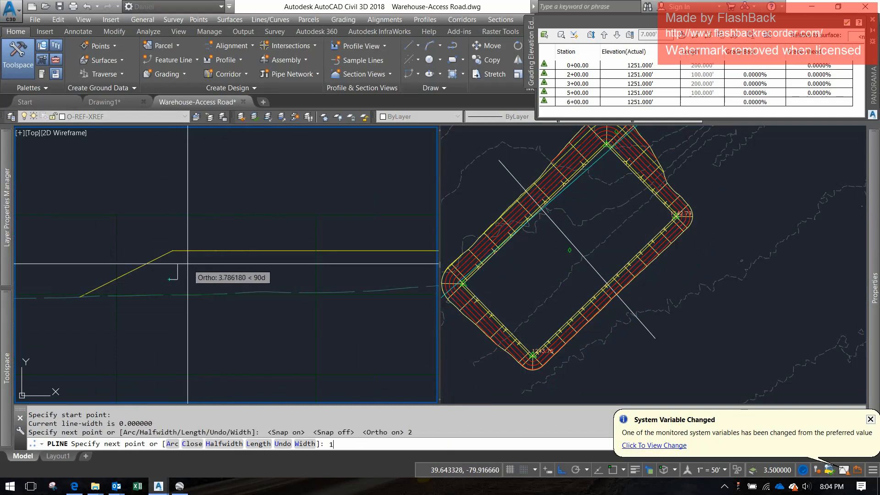
{"action": "type", "text": "1"}
{"action": "key", "text": "Return"}
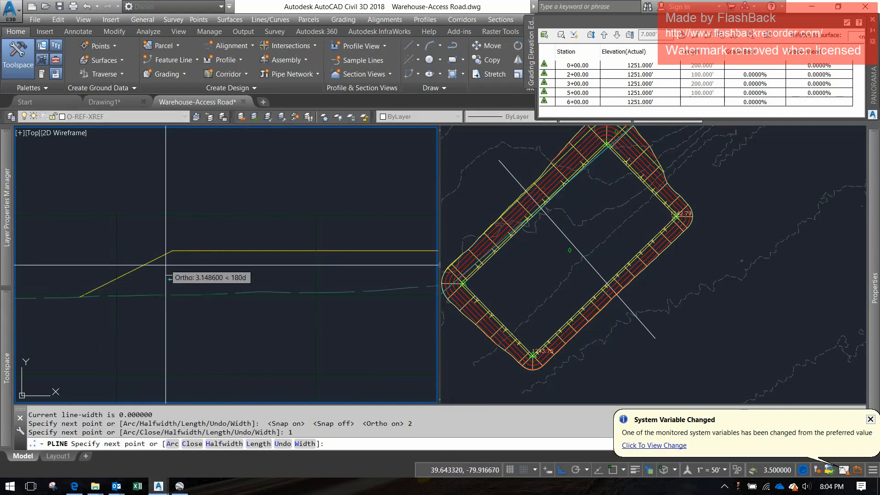
{"action": "scroll", "coordinate": [167, 268], "scroll_direction": "up", "scroll_amount": 6}
{"action": "key", "text": "Escape"}
- Move the 2:1 polyline by its corner to just below the pad's side slope, with Osnap on and Ortho off
{"action": "type", "text": "move"}
{"action": "key", "text": "Return"}
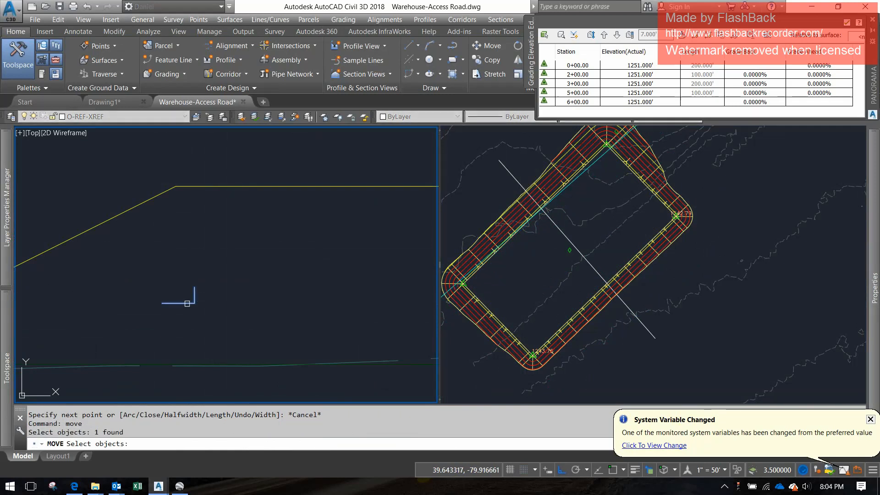
{"action": "key", "text": "Return"}
{"action": "key", "text": "F3"}
{"action": "left_click", "coordinate": [194, 303]}
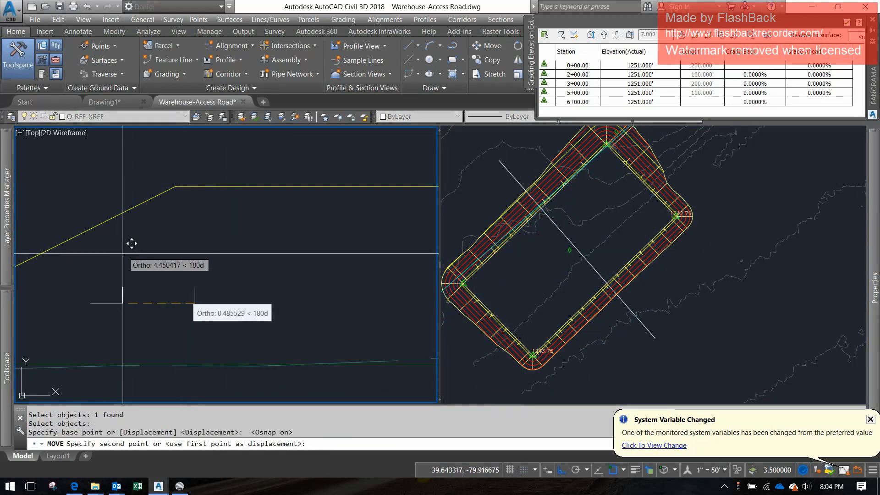
{"action": "key", "text": "F8"}
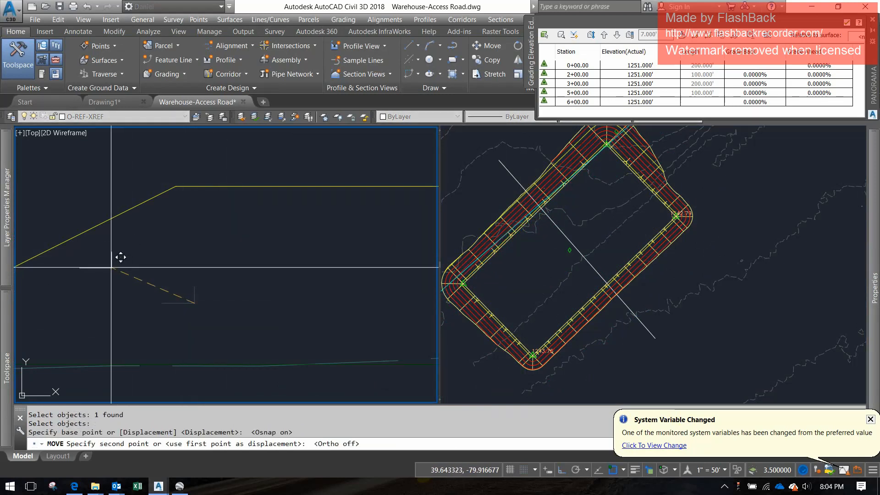
{"action": "scroll", "coordinate": [100, 258], "scroll_direction": "up", "scroll_amount": 2}
{"action": "left_click", "coordinate": [106, 252]}
- Slide the 2:1 polyline along the pad's side slope with Move to compare their inclines, without placing it
{"action": "key", "text": "Return"}
{"action": "left_click", "coordinate": [139, 264]}
{"action": "left_click", "coordinate": [101, 250]}
{"action": "key", "text": "Return"}
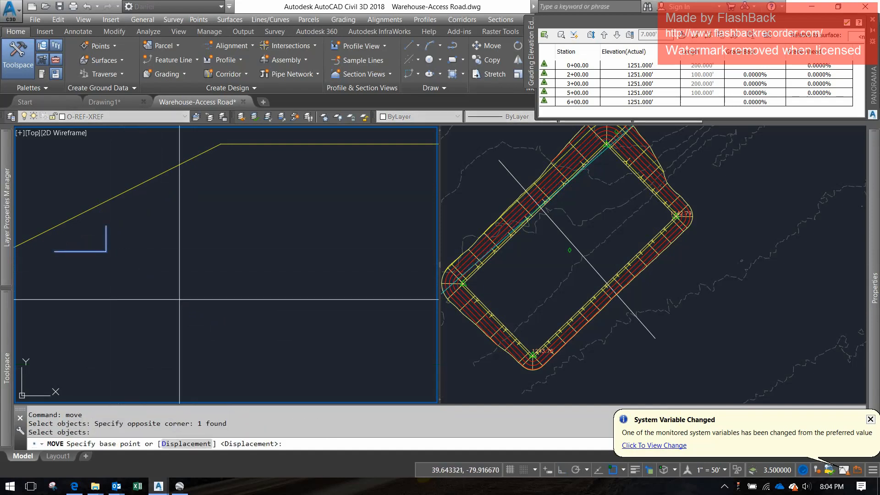
{"action": "left_click", "coordinate": [189, 312]}
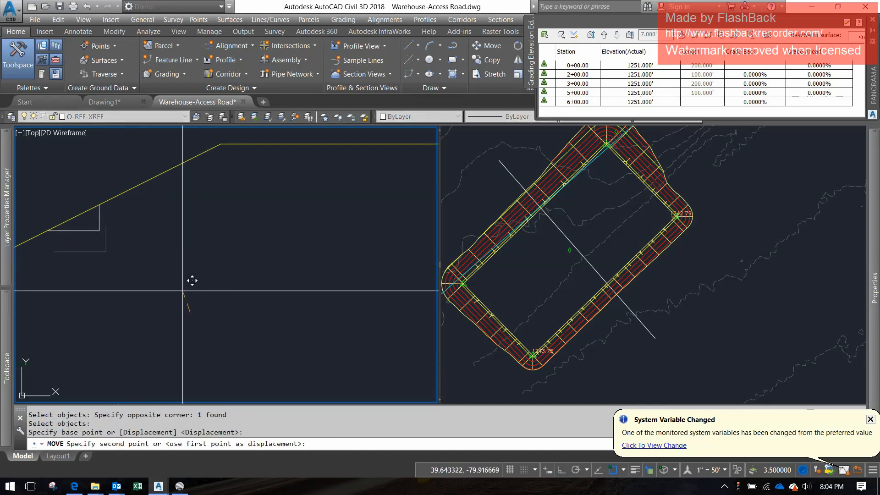
{"action": "scroll", "coordinate": [202, 285], "scroll_direction": "down", "scroll_amount": 2}
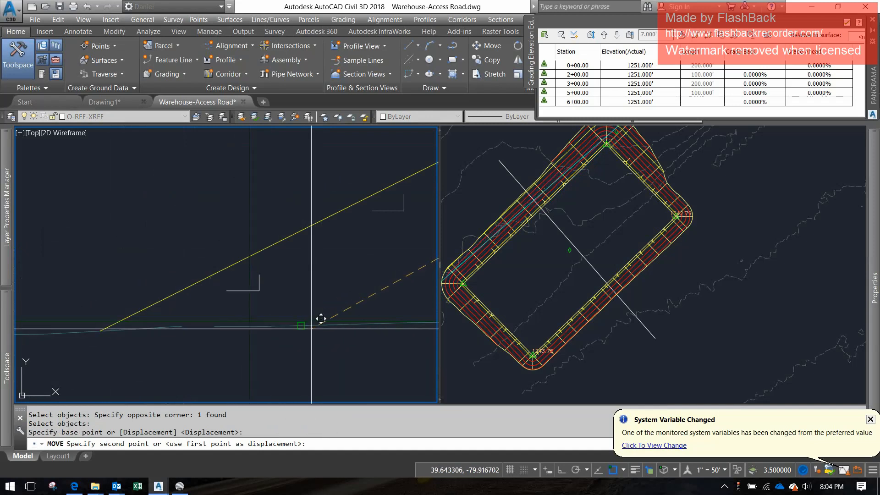
{"action": "key", "text": "Escape"}
{"action": "key", "text": "Escape"}
- Edit the secondary pad's grading, setting both the cut slope and the fill slope to 4:1
{"action": "scroll", "coordinate": [370, 236], "scroll_direction": "down", "scroll_amount": 2}
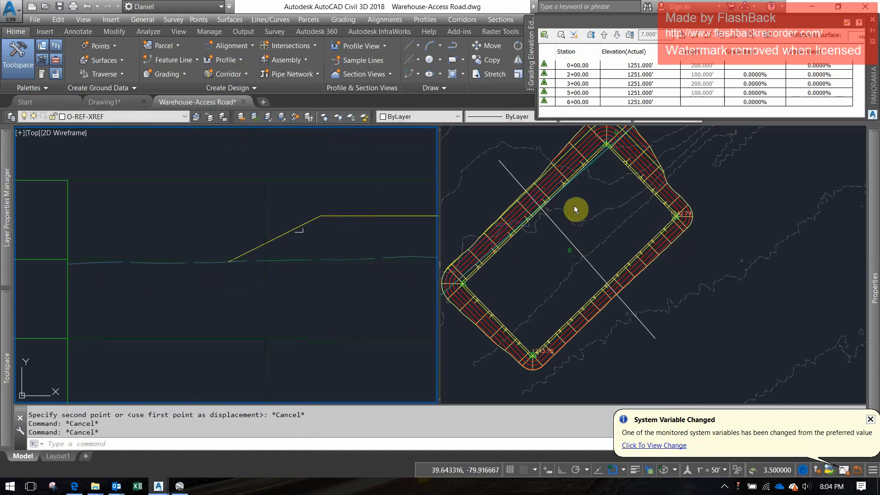
{"action": "left_click", "coordinate": [573, 206]}
{"action": "scroll", "coordinate": [559, 175], "scroll_direction": "down", "scroll_amount": 1}
{"action": "left_click", "coordinate": [326, 240]}
{"action": "scroll", "coordinate": [340, 248], "scroll_direction": "down", "scroll_amount": 2}
{"action": "middle_click_drag", "start_coordinate": [352, 254], "coordinate": [286, 262]}
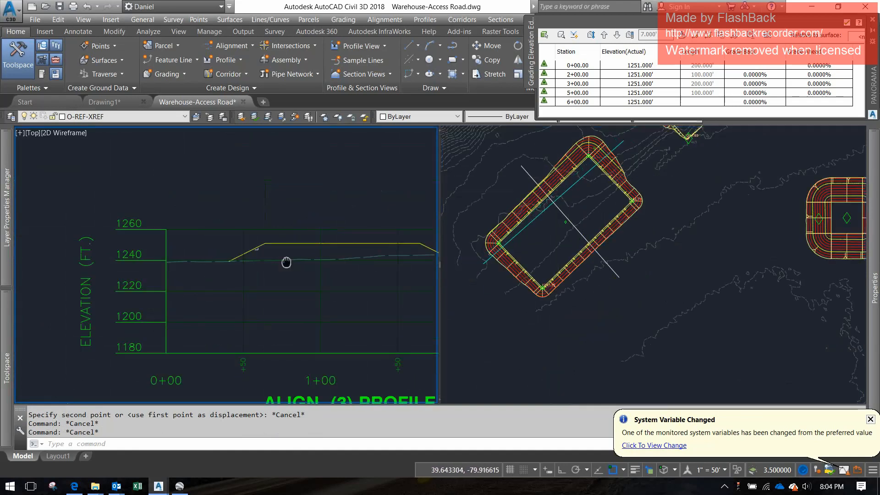
{"action": "middle_click_drag", "start_coordinate": [365, 277], "coordinate": [259, 267]}
{"action": "left_click", "coordinate": [539, 193]}
{"action": "scroll", "coordinate": [534, 197], "scroll_direction": "up", "scroll_amount": 6}
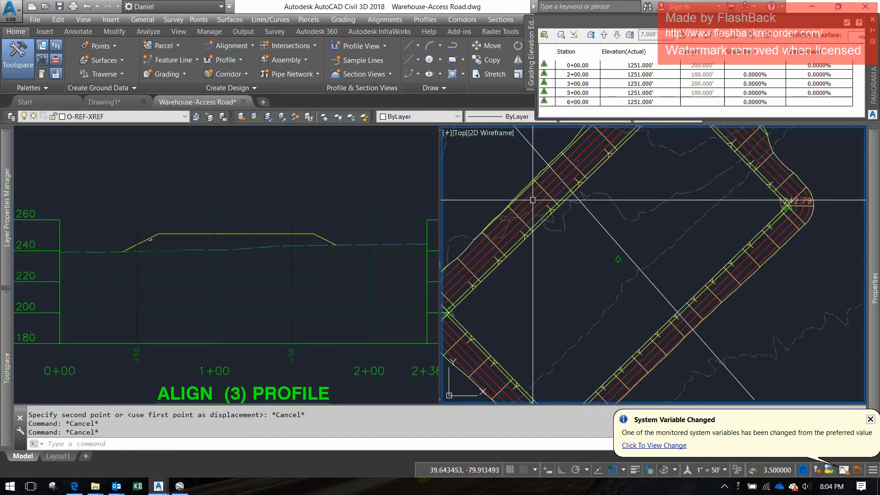
{"action": "left_click", "coordinate": [569, 222]}
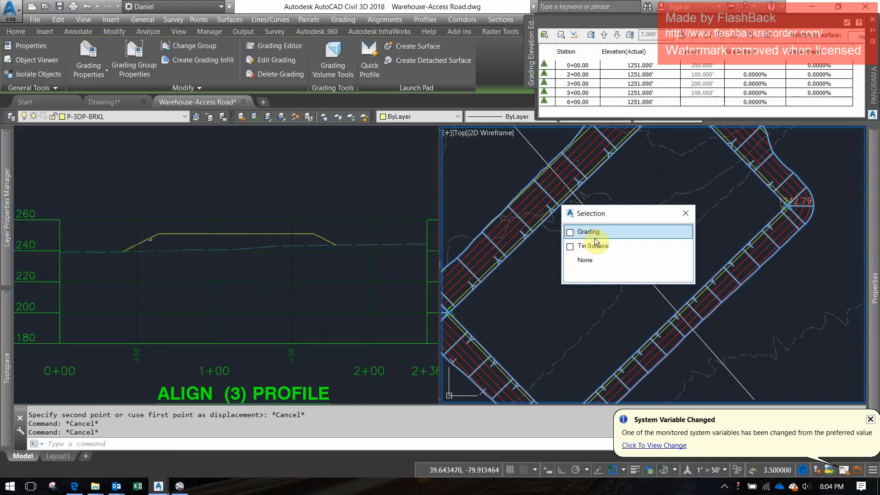
{"action": "left_click", "coordinate": [592, 232]}
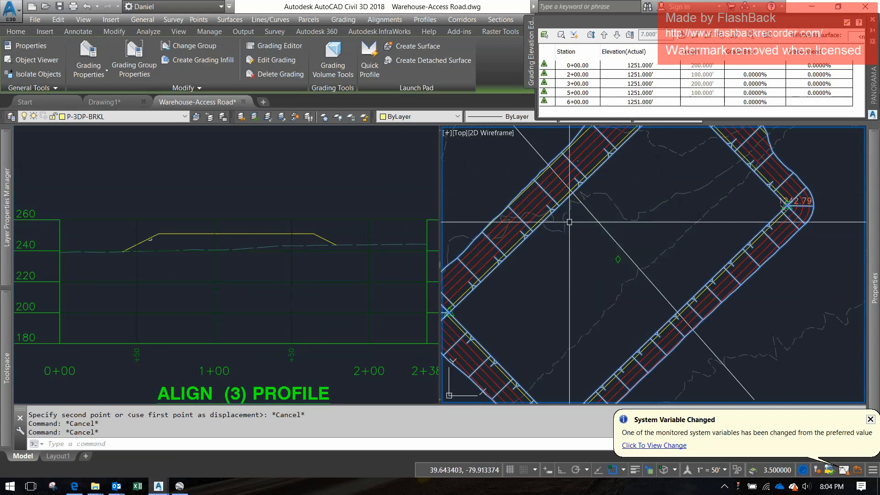
{"action": "left_click", "coordinate": [274, 62]}
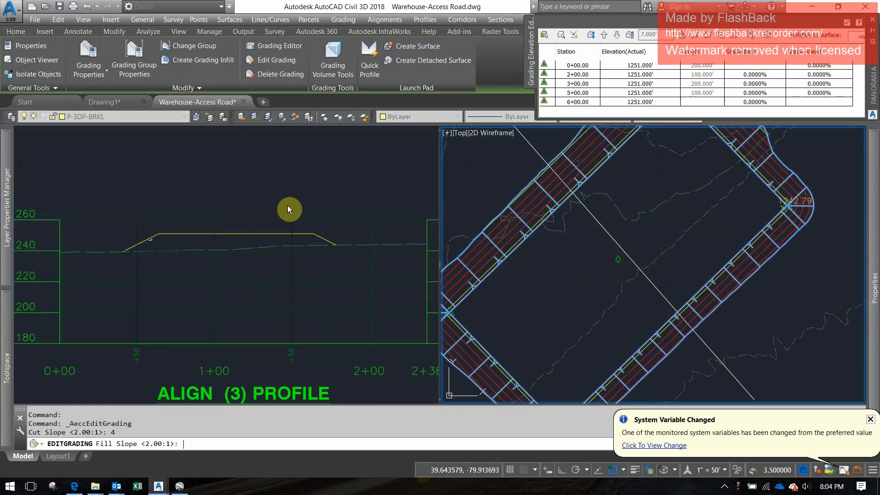
{"action": "key", "text": "Return"}
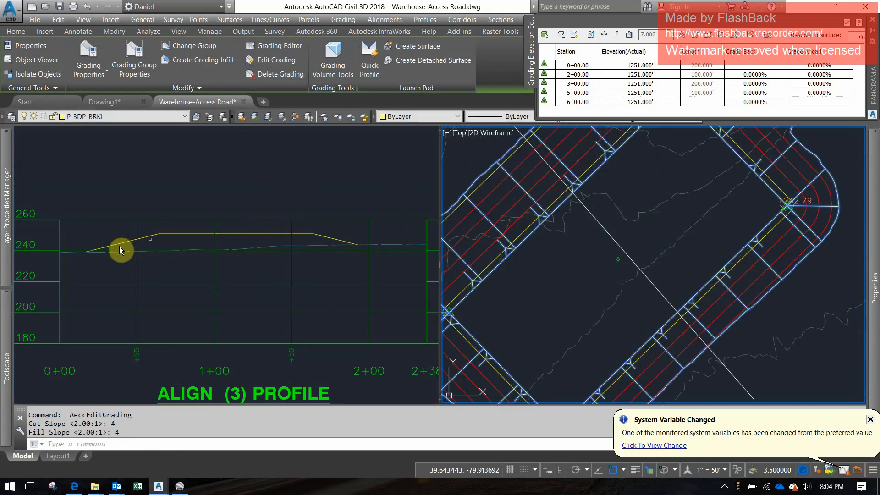
{"action": "scroll", "coordinate": [561, 235], "scroll_direction": "down", "scroll_amount": 5}
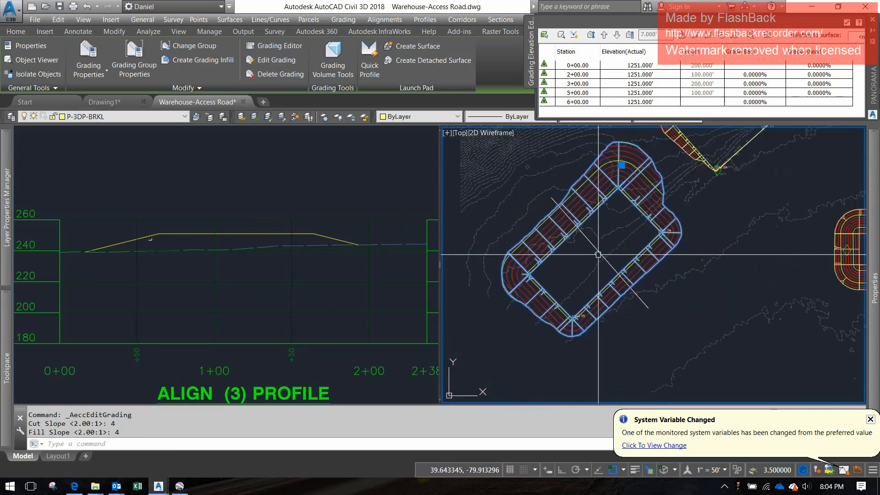
{"action": "key", "text": "Escape"}
{"action": "key", "text": "Escape"}
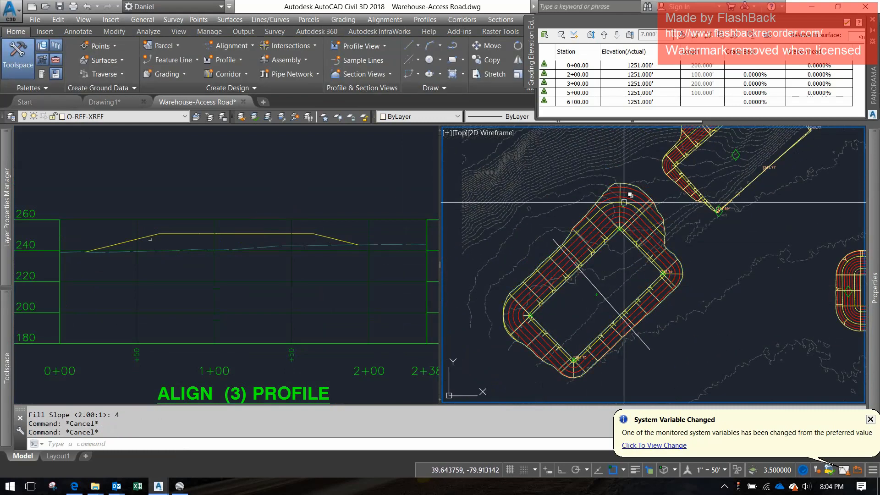
- Examine the secondary pad's flattened slopes in plan near the neighbouring pad, and in the quick profile
{"action": "scroll", "coordinate": [629, 197], "scroll_direction": "up", "scroll_amount": 4}
{"action": "scroll", "coordinate": [691, 224], "scroll_direction": "down", "scroll_amount": 4}
{"action": "middle_click_drag", "start_coordinate": [692, 227], "coordinate": [619, 306]}
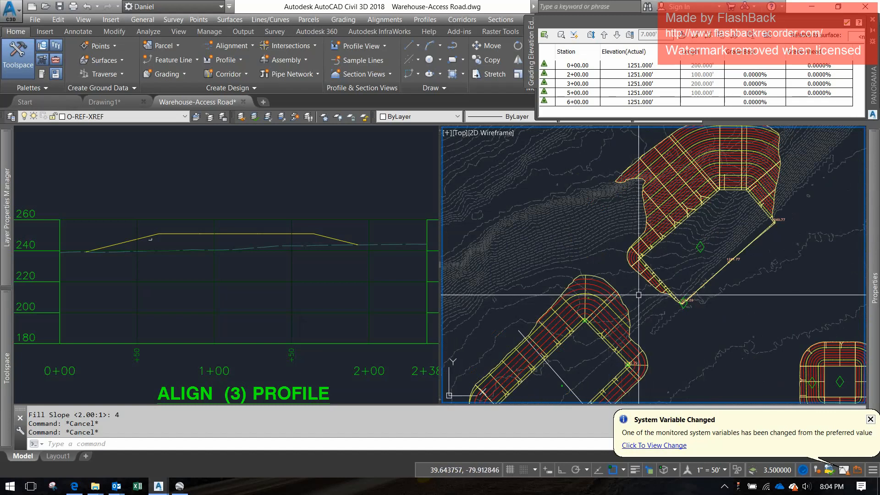
{"action": "scroll", "coordinate": [569, 308], "scroll_direction": "up", "scroll_amount": 4}
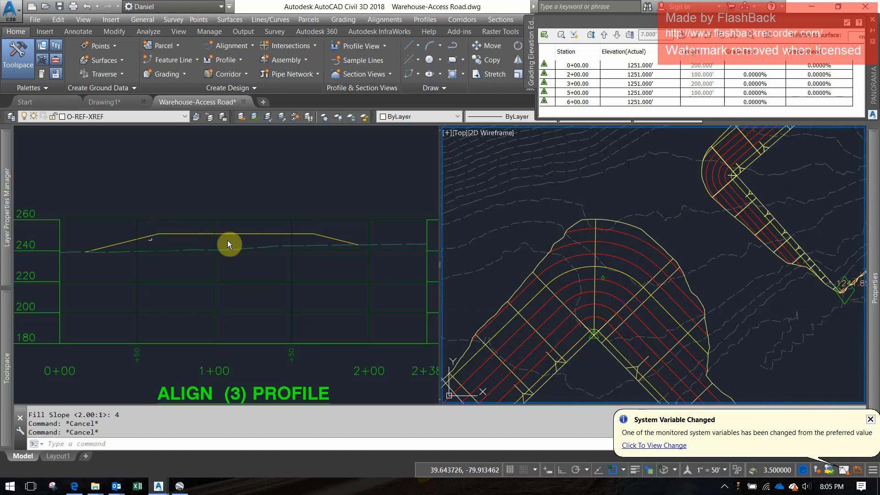
{"action": "left_click", "coordinate": [377, 275]}
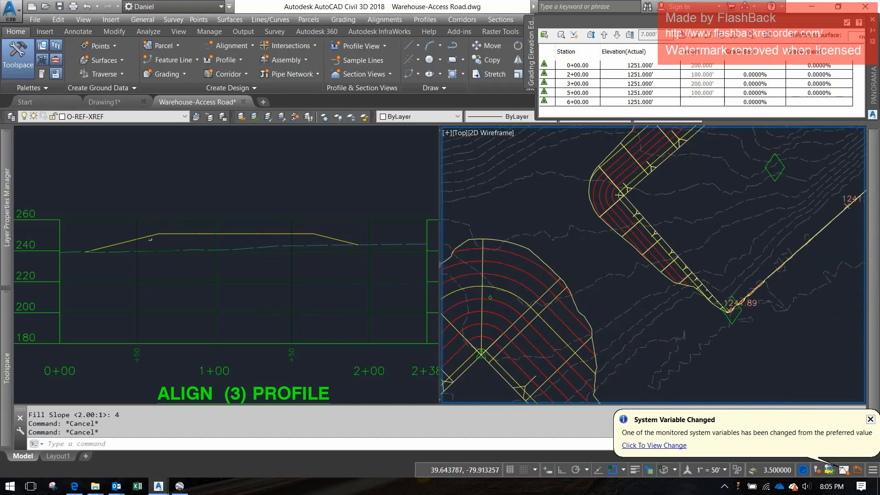
{"action": "scroll", "coordinate": [334, 243], "scroll_direction": "down", "scroll_amount": 5}
{"action": "mouse_move", "coordinate": [246, 244]}
{"action": "middle_mouse_down"}
{"action": "mouse_move", "coordinate": [298, 252]}
{"action": "mouse_move", "coordinate": [334, 235]}
{"action": "middle_mouse_up"}
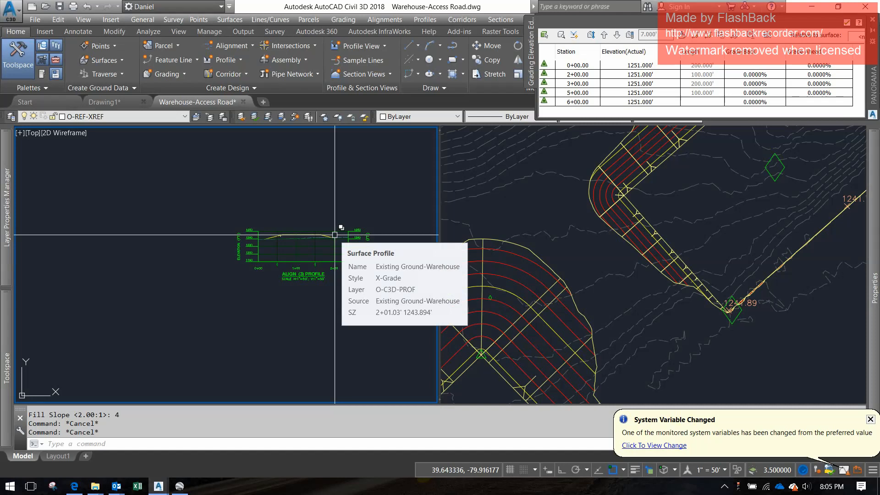
- Erase the 2:1 polyline below the pad's side slope in the profile
{"action": "scroll", "coordinate": [285, 243], "scroll_direction": "up", "scroll_amount": 4}
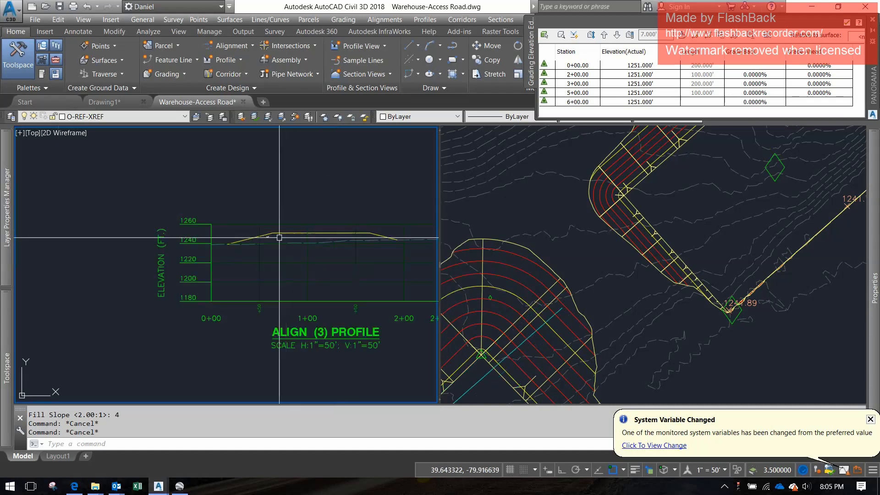
{"action": "left_click", "coordinate": [235, 204]}
{"action": "left_click", "coordinate": [280, 241]}
{"action": "key", "text": "Delete"}
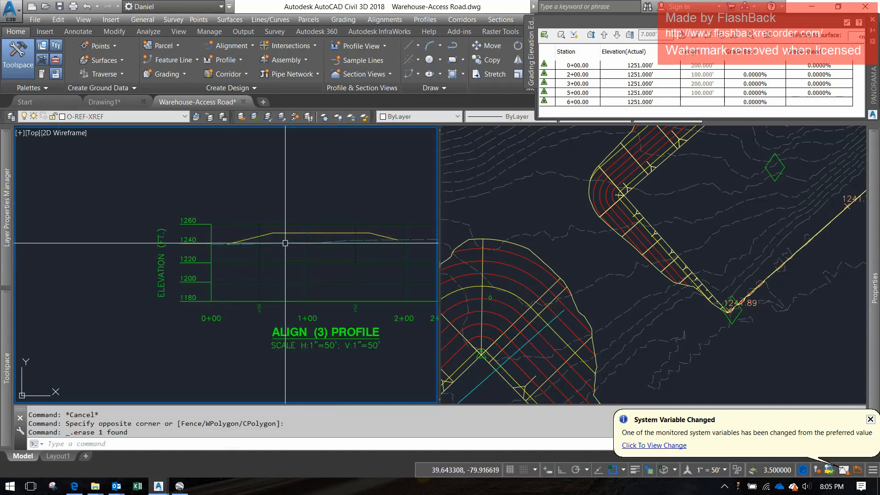
{"action": "key", "text": "Escape"}
- Compare the secondary pad's full extent in plan with its section in the quick profile from 0+00 to 2+38
{"action": "left_click", "coordinate": [521, 313]}
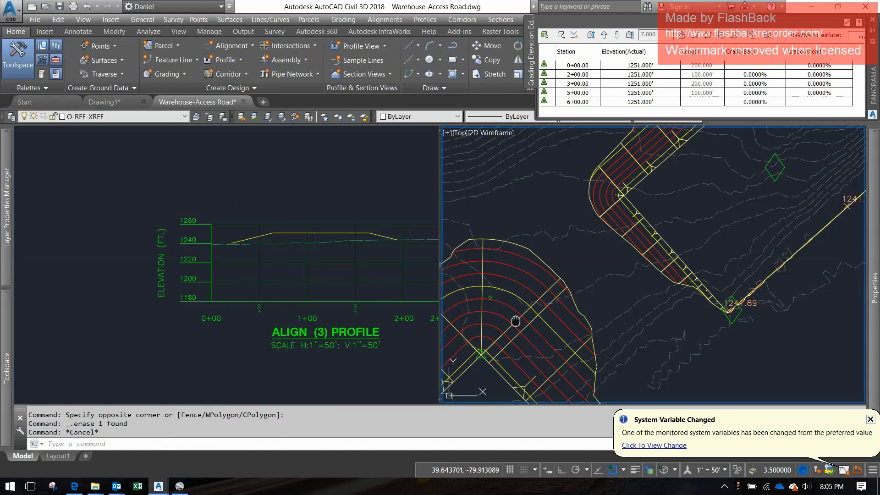
{"action": "middle_click_drag", "start_coordinate": [515, 321], "coordinate": [582, 240]}
{"action": "left_click", "coordinate": [310, 246]}
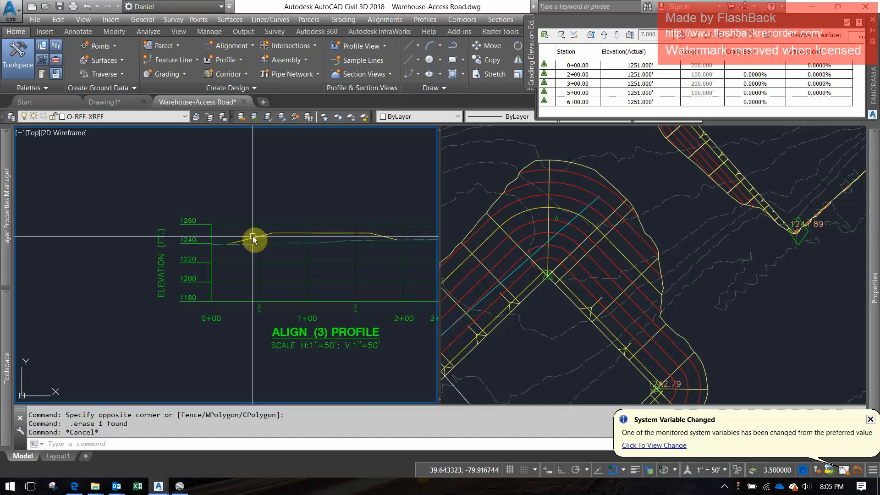
{"action": "left_click", "coordinate": [581, 274]}
{"action": "scroll", "coordinate": [581, 273], "scroll_direction": "down", "scroll_amount": 5}
{"action": "middle_click_drag", "start_coordinate": [581, 274], "coordinate": [630, 246]}
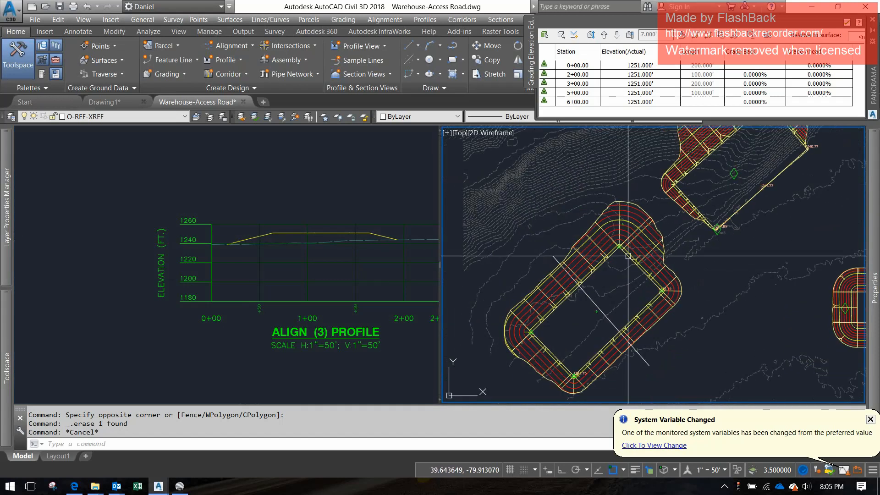
{"action": "left_click", "coordinate": [289, 263]}
{"action": "left_click", "coordinate": [595, 281]}
{"action": "middle_click_drag", "start_coordinate": [617, 298], "coordinate": [599, 281]}
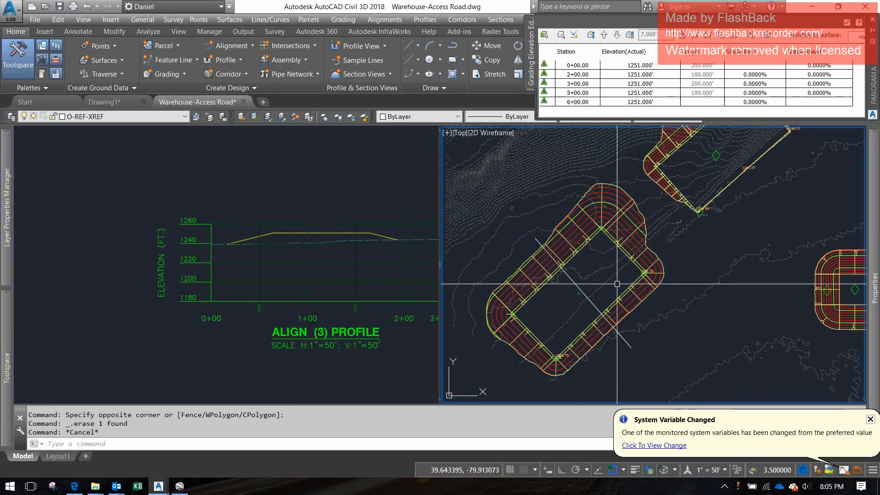
{"action": "left_click", "coordinate": [395, 258]}
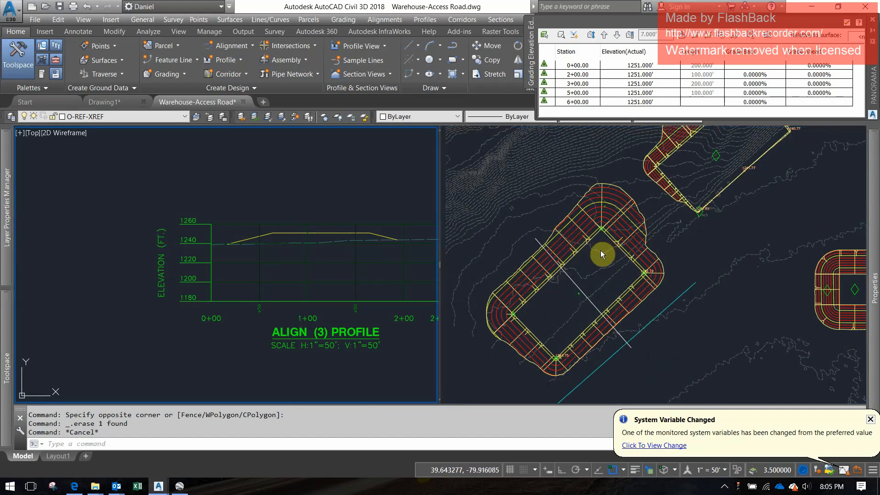
{"action": "middle_click_drag", "start_coordinate": [359, 275], "coordinate": [284, 260]}
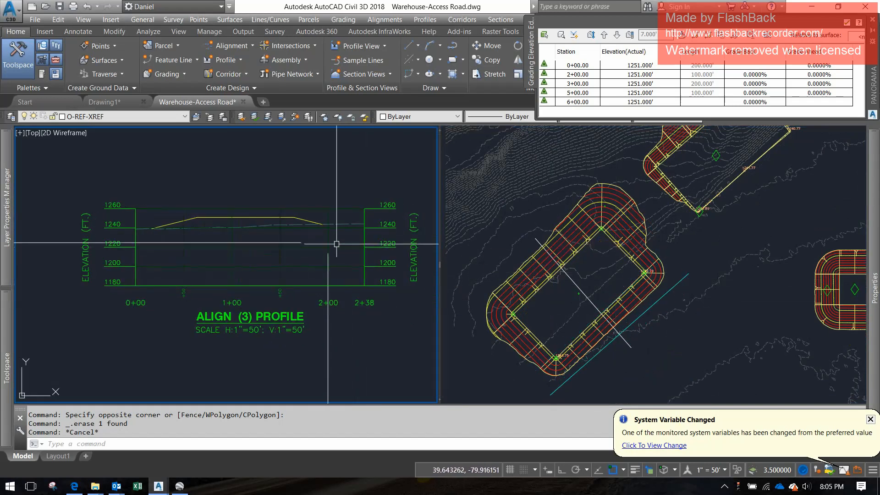
{"action": "left_click", "coordinate": [609, 258]}
{"action": "middle_click_drag", "start_coordinate": [576, 301], "coordinate": [561, 323]}
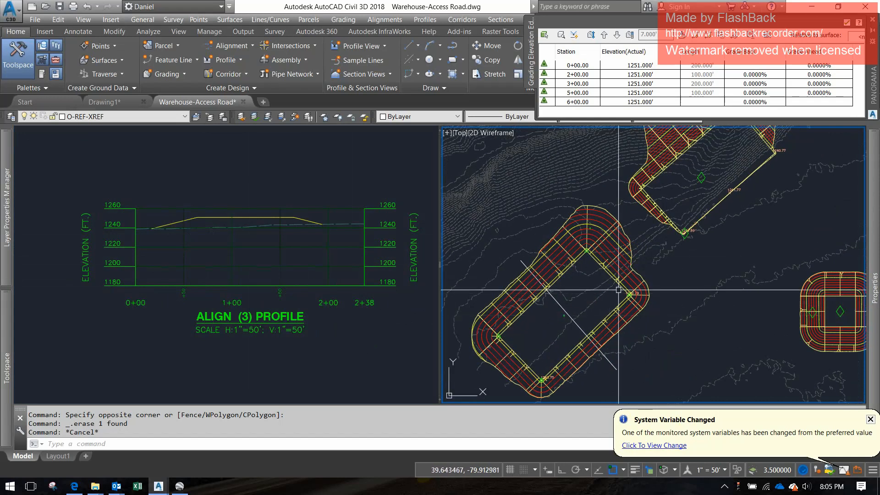
{"action": "left_click", "coordinate": [305, 298]}
{"action": "left_click", "coordinate": [546, 299]}
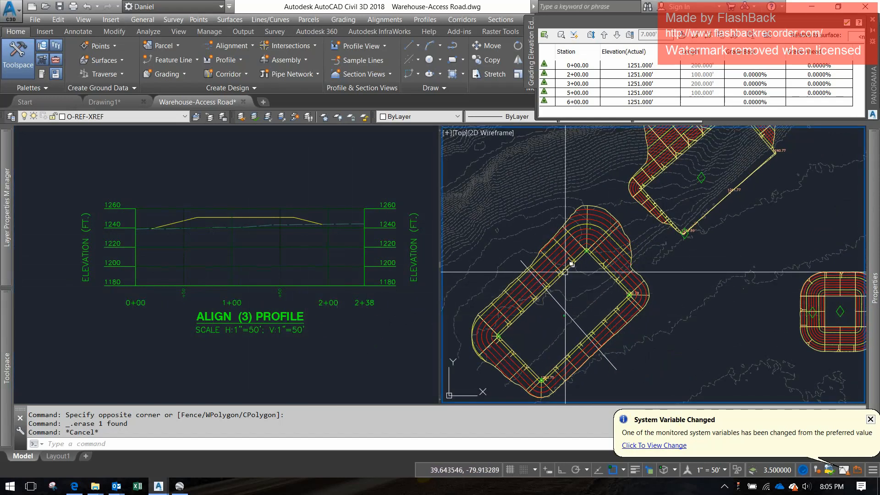
- Select the secondary pad's feature line and compare its southeast slope in the profile with the plan
{"action": "scroll", "coordinate": [556, 270], "scroll_direction": "up", "scroll_amount": 4}
{"action": "left_click", "coordinate": [567, 291]}
{"action": "scroll", "coordinate": [612, 266], "scroll_direction": "down", "scroll_amount": 6}
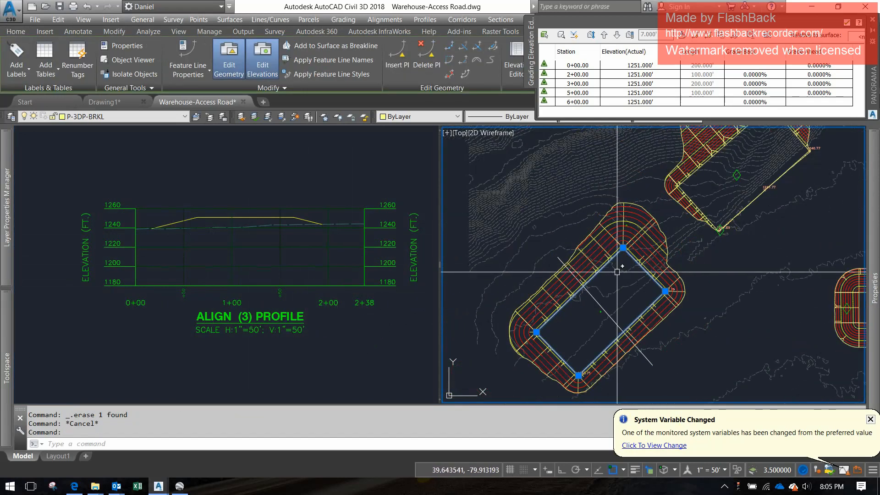
{"action": "scroll", "coordinate": [576, 286], "scroll_direction": "up", "scroll_amount": 2}
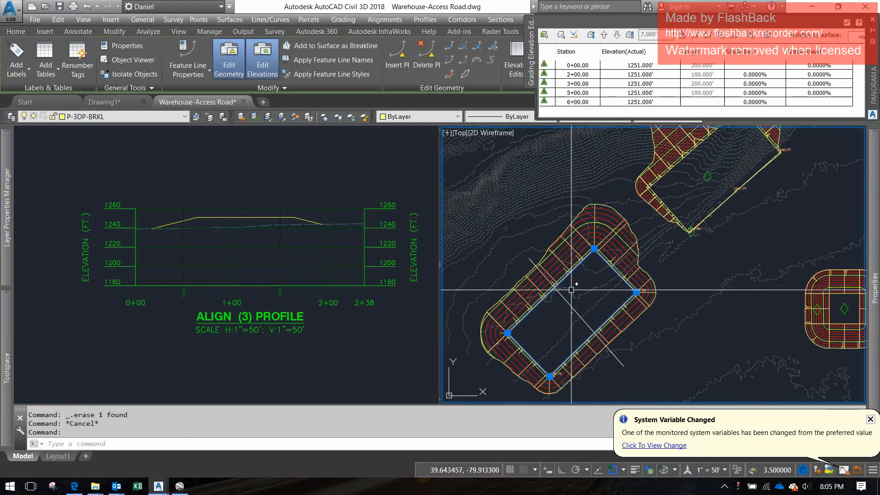
{"action": "left_click", "coordinate": [337, 225]}
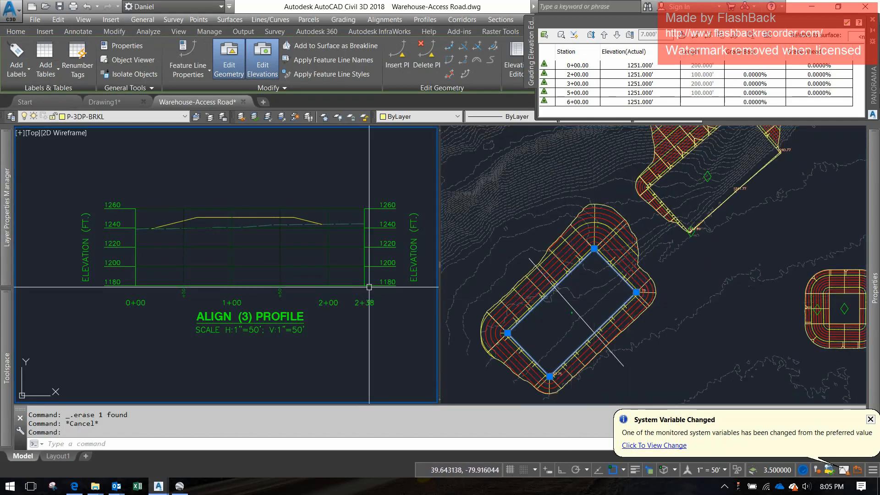
{"action": "scroll", "coordinate": [338, 225], "scroll_direction": "up", "scroll_amount": 4}
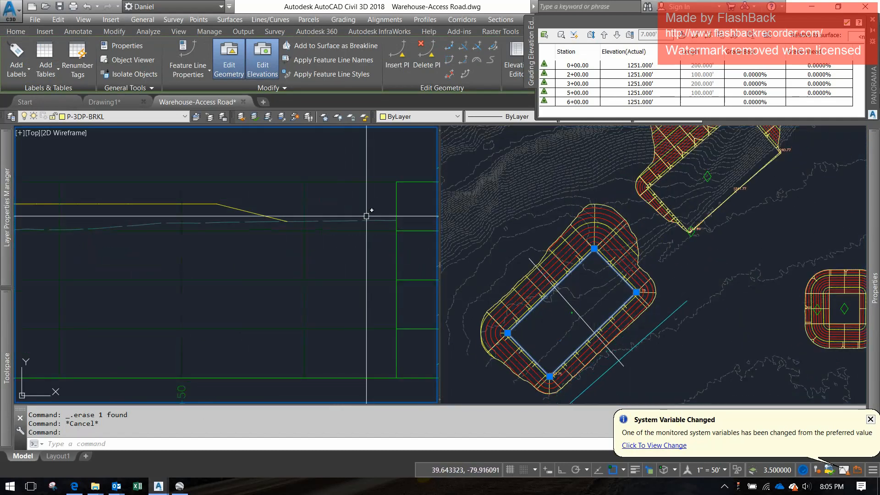
{"action": "left_click", "coordinate": [731, 142]}
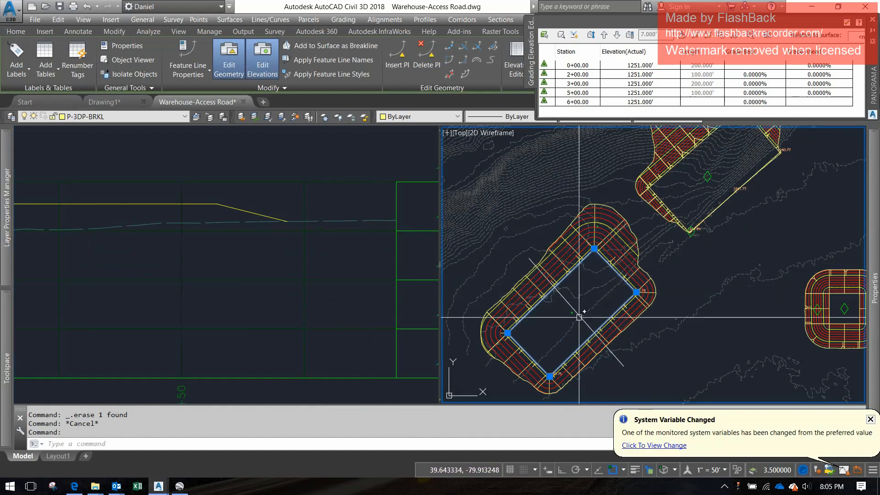
{"action": "left_click", "coordinate": [349, 237]}
{"action": "scroll", "coordinate": [349, 237], "scroll_direction": "down", "scroll_amount": 4}
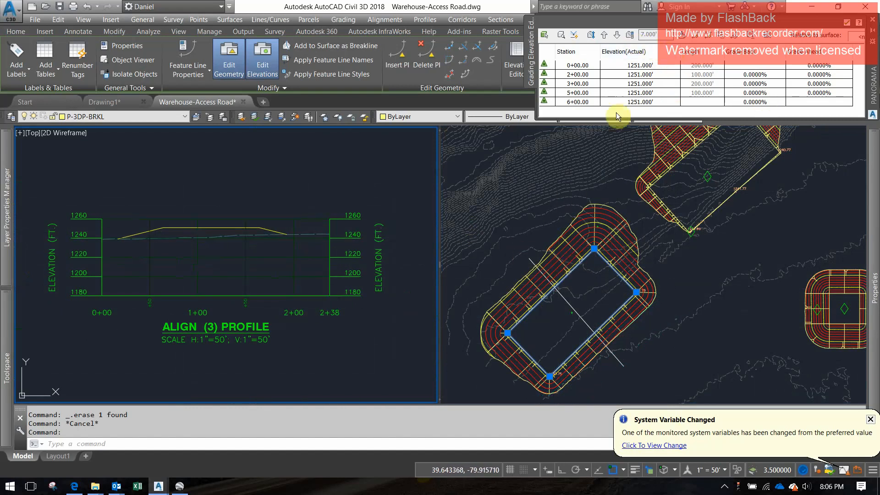
- Lower all points of the secondary pad's feature line by 7 feet and clear the selection
{"action": "left_click", "coordinate": [617, 40]}
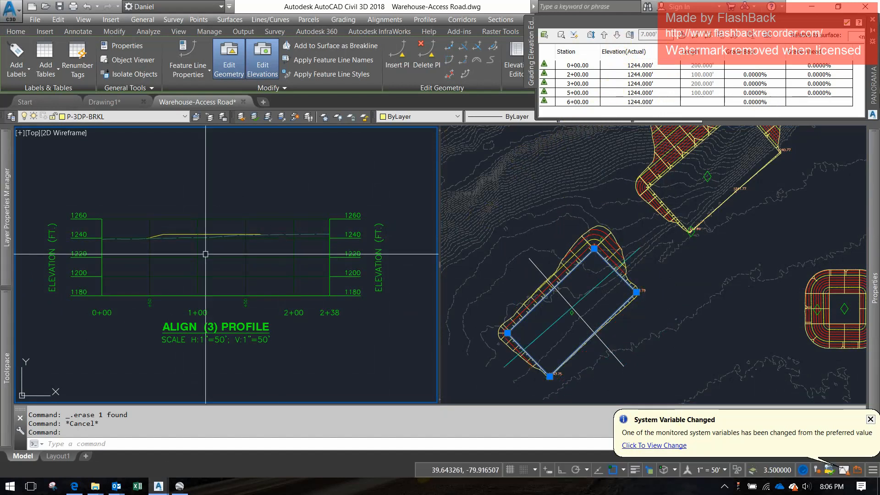
{"action": "left_click", "coordinate": [615, 275]}
{"action": "key", "text": "Escape"}
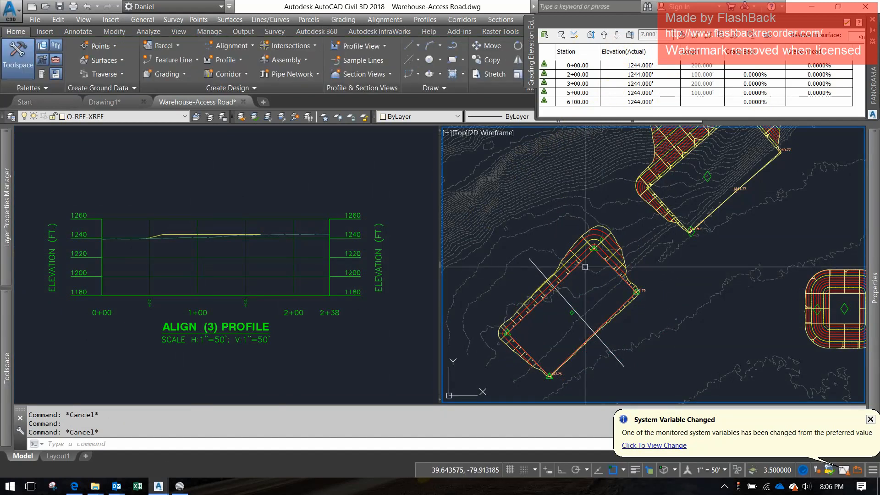
- Move the quick profile's section line from the secondary pad onto the northwest edge of the larger pad to the northeast
{"action": "middle_click_drag", "start_coordinate": [585, 267], "coordinate": [563, 281]}
{"action": "left_click", "coordinate": [548, 321]}
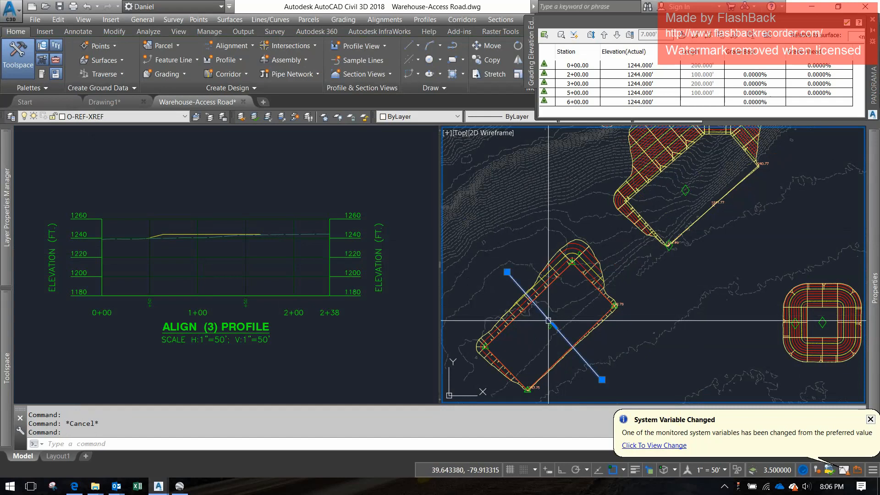
{"action": "left_click", "coordinate": [555, 326]}
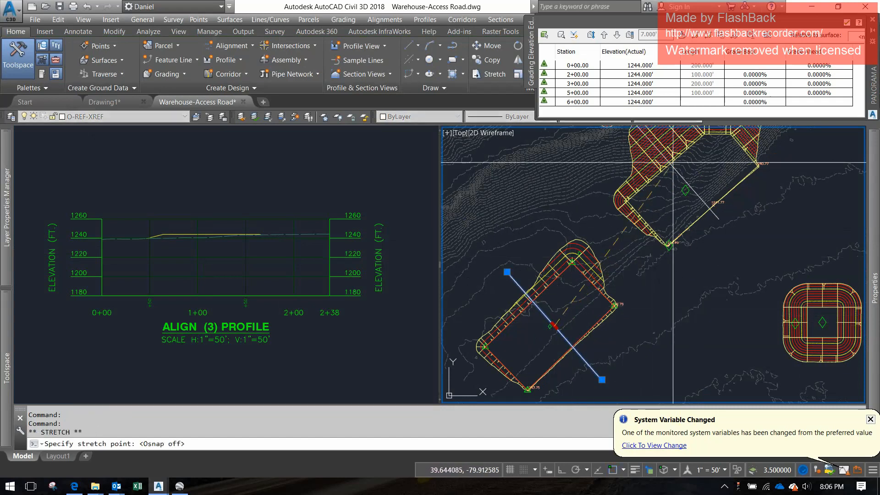
{"action": "middle_click_drag", "start_coordinate": [673, 162], "coordinate": [645, 249]}
{"action": "left_click", "coordinate": [665, 236]}
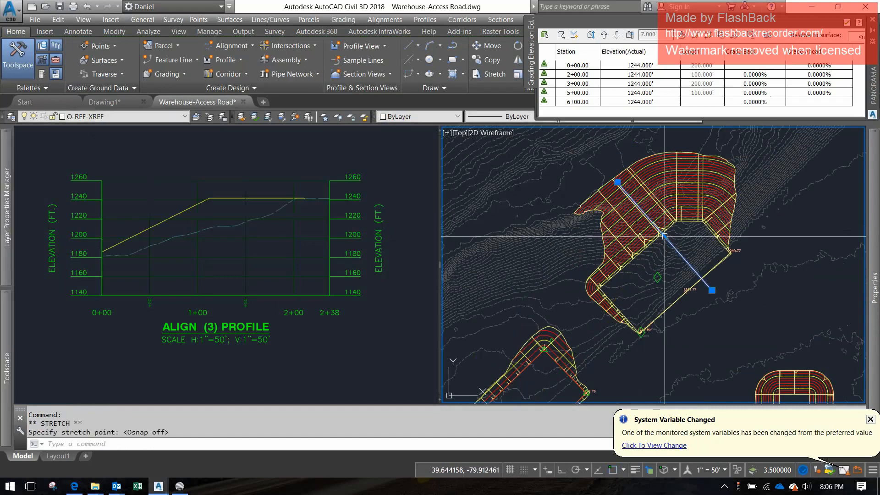
- Stretch both ends of the section line so it runs north-south, from beyond the larger pad's north slope to its south corner
{"action": "left_click", "coordinate": [618, 182]}
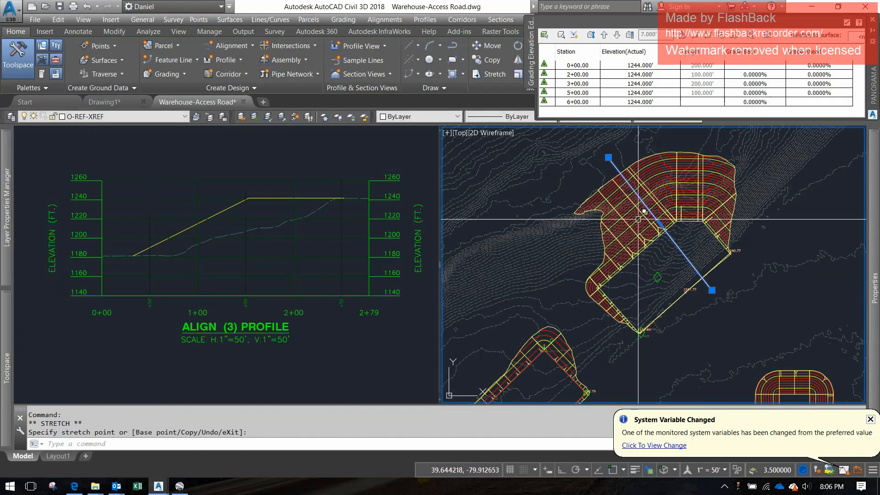
{"action": "left_click", "coordinate": [682, 133]}
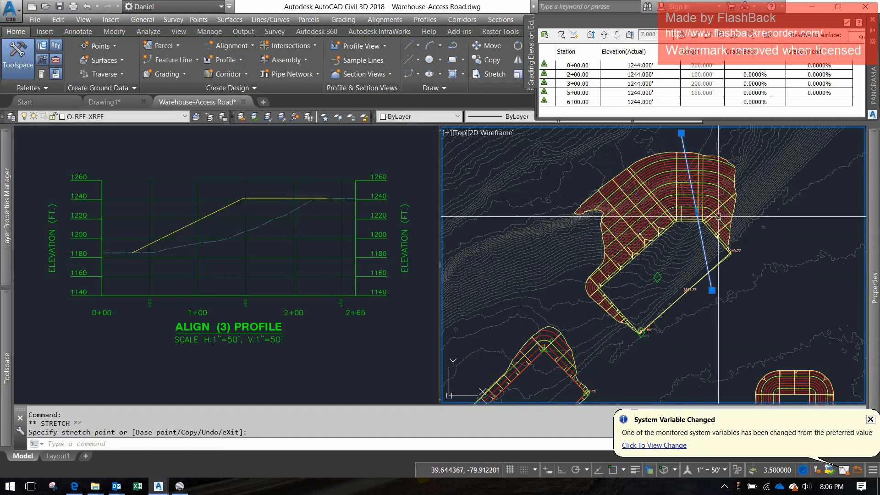
{"action": "left_click", "coordinate": [711, 289]}
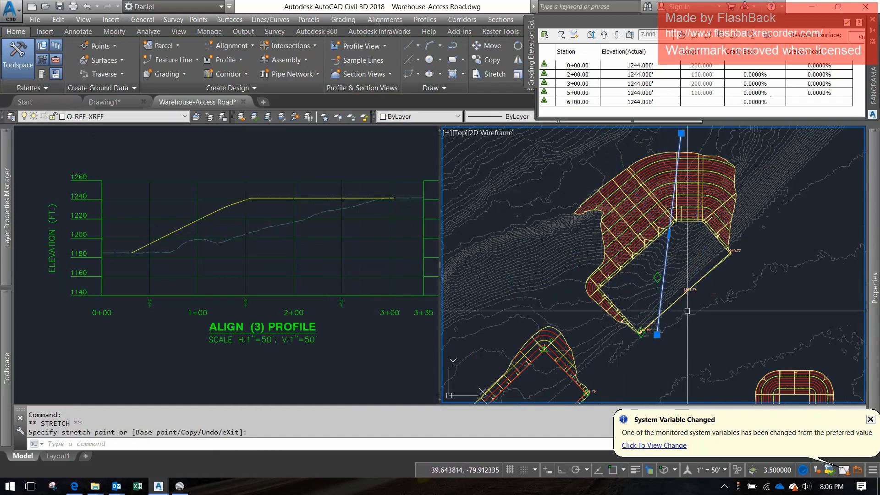
{"action": "left_click", "coordinate": [657, 335]}
- Add a vertex to the section line inside the larger pad, swing its south end past the northwest slope, and check the profile
{"action": "mouse_move", "coordinate": [670, 233]}
{"action": "left_click", "coordinate": [683, 267]}
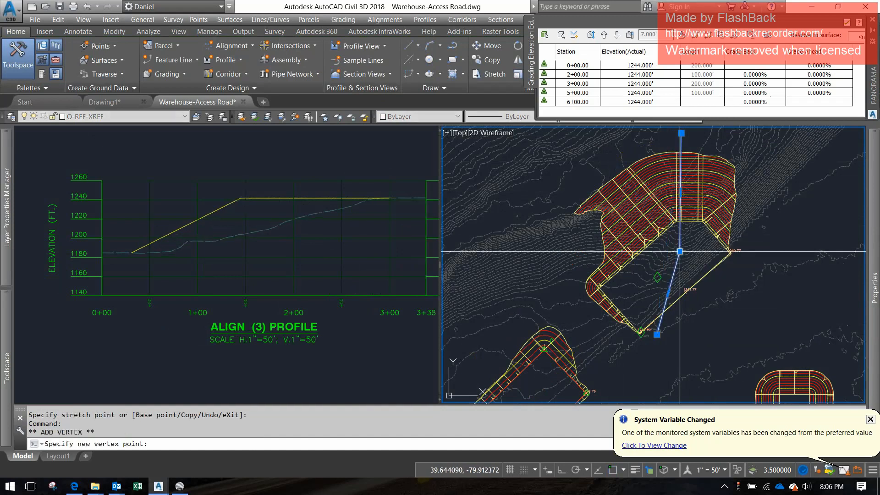
{"action": "left_click", "coordinate": [680, 252]}
{"action": "left_click", "coordinate": [657, 334]}
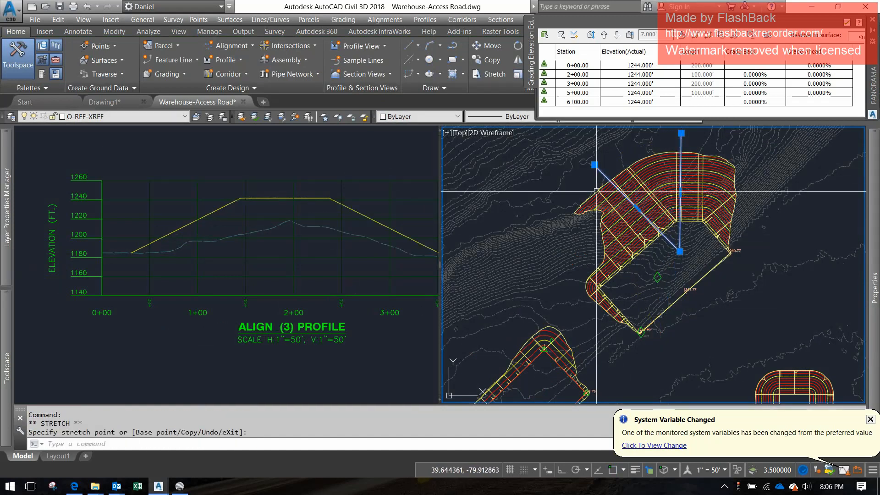
{"action": "left_click", "coordinate": [367, 216]}
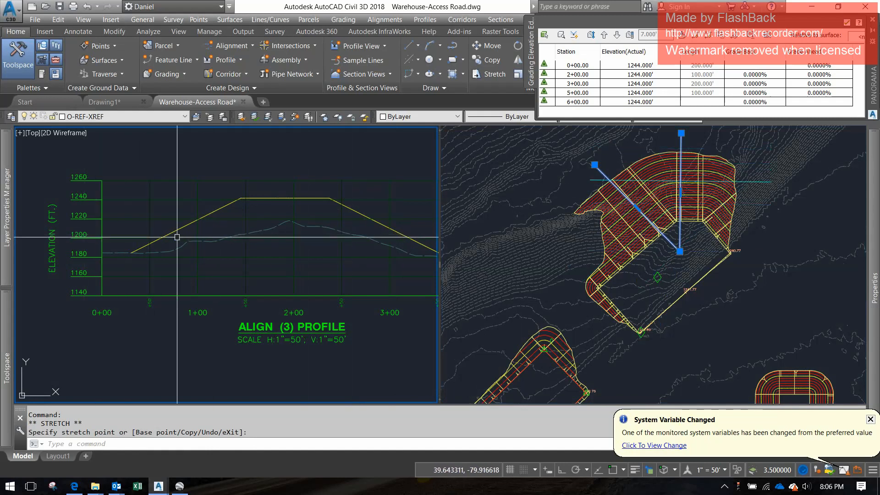
{"action": "left_click", "coordinate": [454, 243]}
- Move the section line's northwest end beyond the larger pad's southwest slope and inspect the far end of the profile
{"action": "left_click", "coordinate": [594, 165]}
{"action": "left_click", "coordinate": [577, 329]}
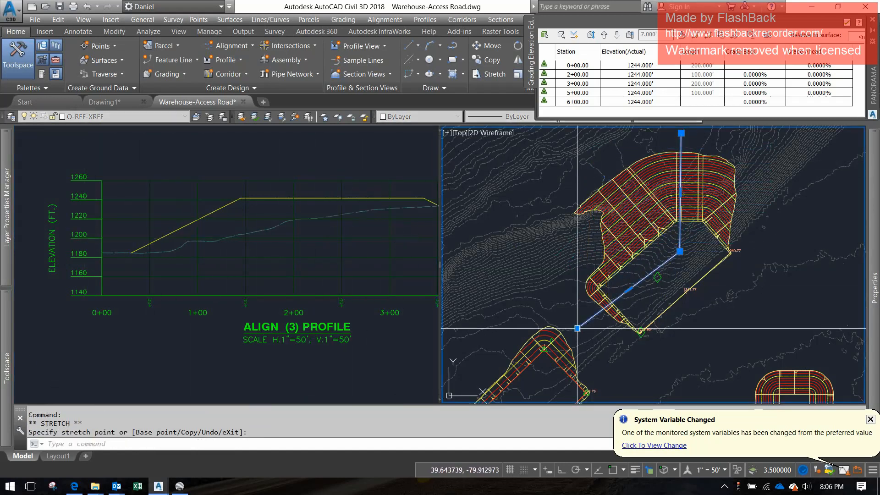
{"action": "left_click", "coordinate": [367, 285]}
{"action": "middle_click_drag", "start_coordinate": [352, 261], "coordinate": [267, 250]}
{"action": "left_click", "coordinate": [518, 220]}
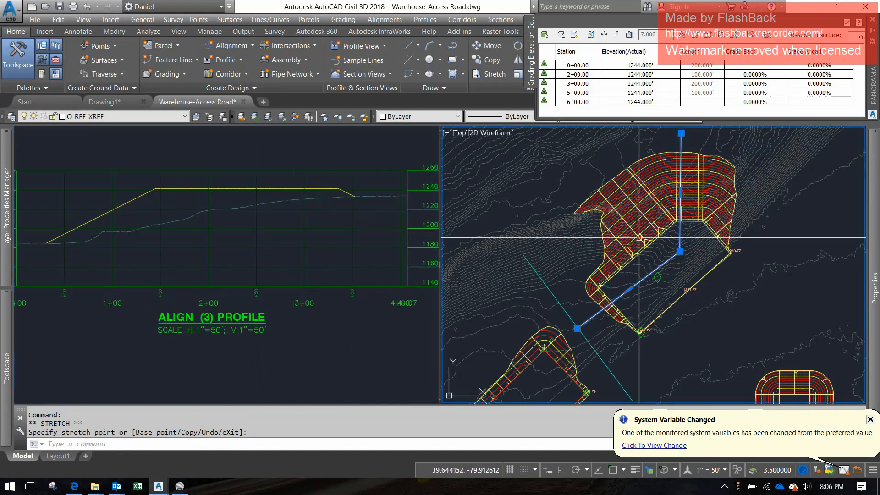
{"action": "key", "text": "Escape"}
- Edit the larger pad's grading to 3:1 cut and fill slopes and check its extent in plan
{"action": "left_click", "coordinate": [648, 212]}
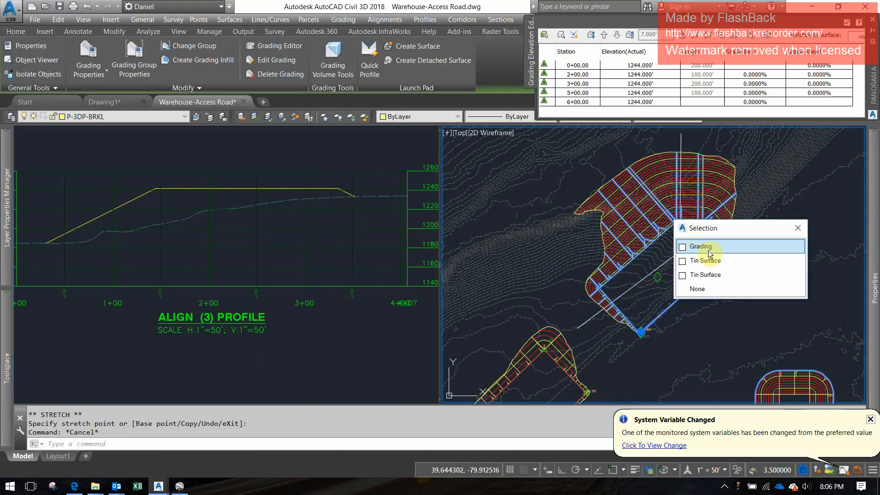
{"action": "left_click", "coordinate": [268, 61]}
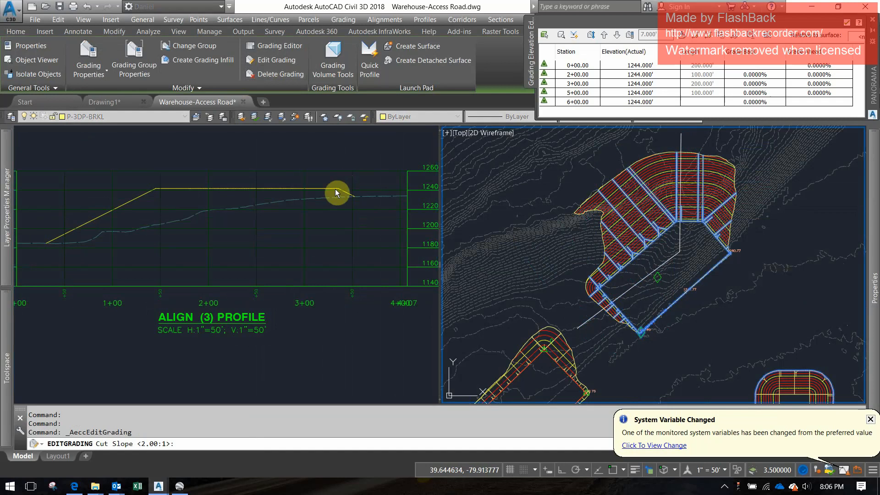
{"action": "type", "text": "3"}
{"action": "key", "text": "Return"}
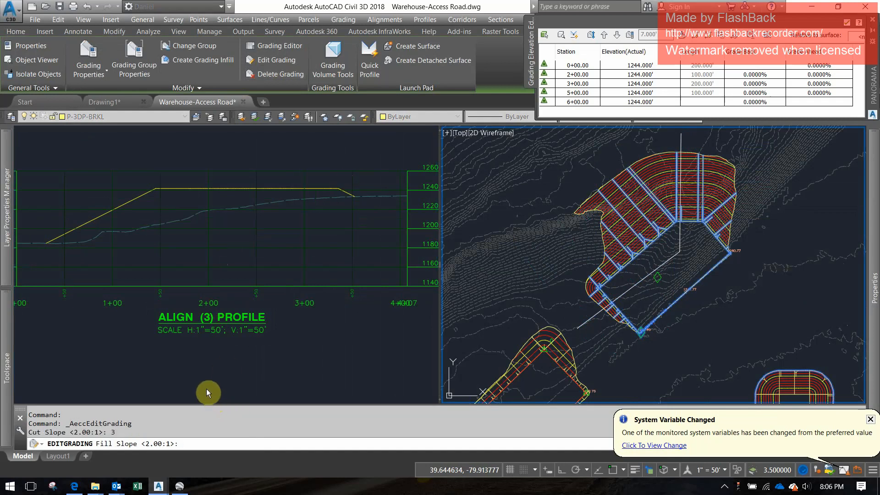
{"action": "type", "text": "3"}
{"action": "key", "text": "Return"}
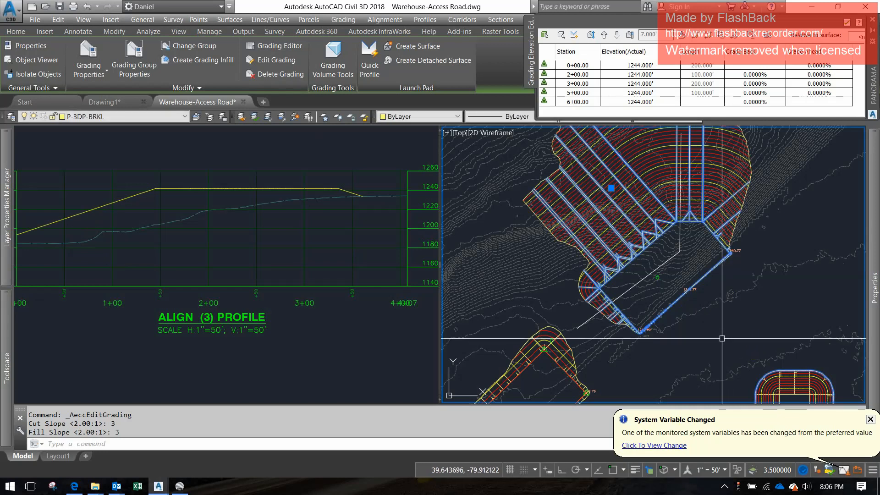
{"action": "middle_click_drag", "start_coordinate": [667, 258], "coordinate": [690, 327]}
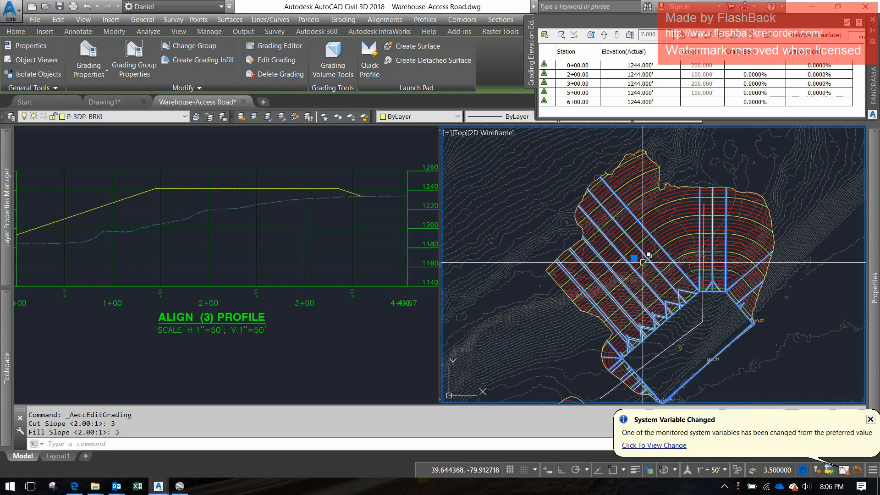
- Set the larger pad's cut and fill slopes back to 2:1
{"action": "left_click", "coordinate": [288, 63]}
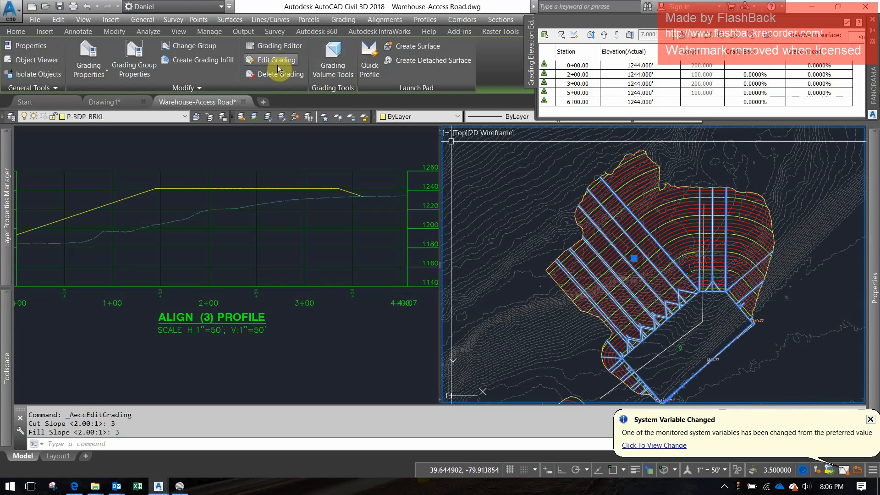
{"action": "type", "text": "2"}
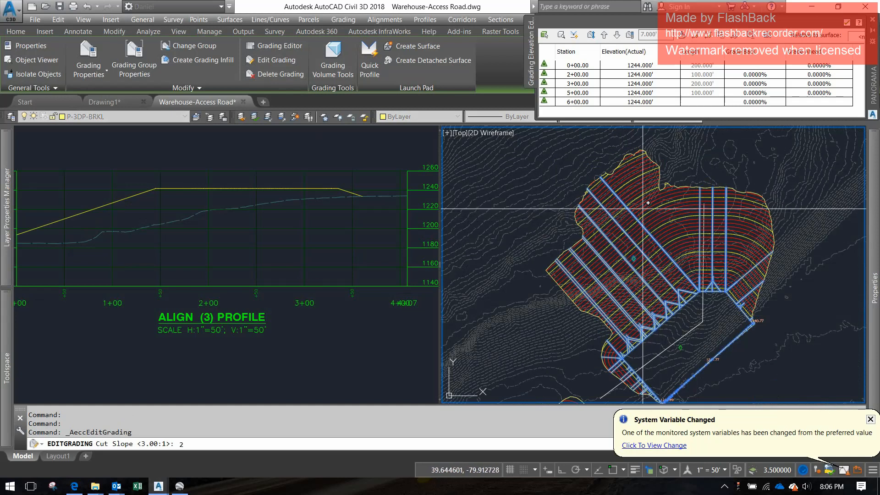
{"action": "key", "text": "Return"}
{"action": "type", "text": "2"}
{"action": "key", "text": "Return"}
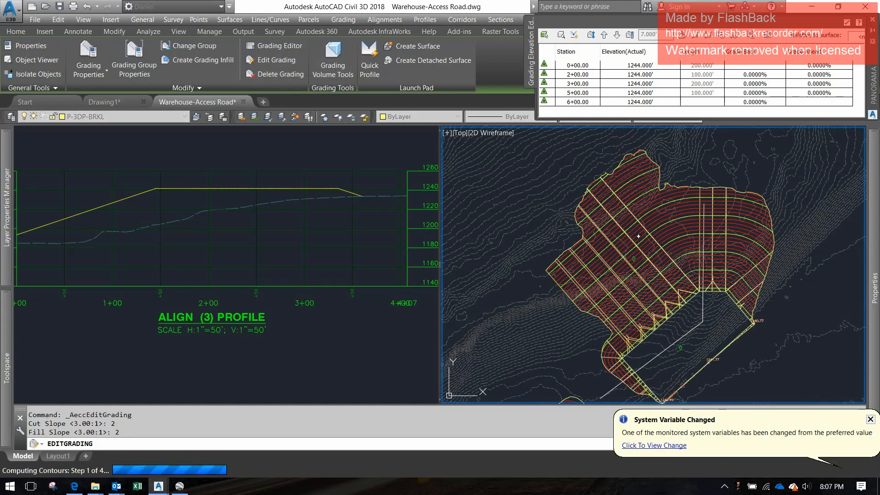
- Set the secondary pad's feature line elevation at station 3+00 to 1240 feet
{"action": "middle_click_drag", "start_coordinate": [656, 319], "coordinate": [699, 243]}
{"action": "middle_click_drag", "start_coordinate": [644, 358], "coordinate": [688, 246]}
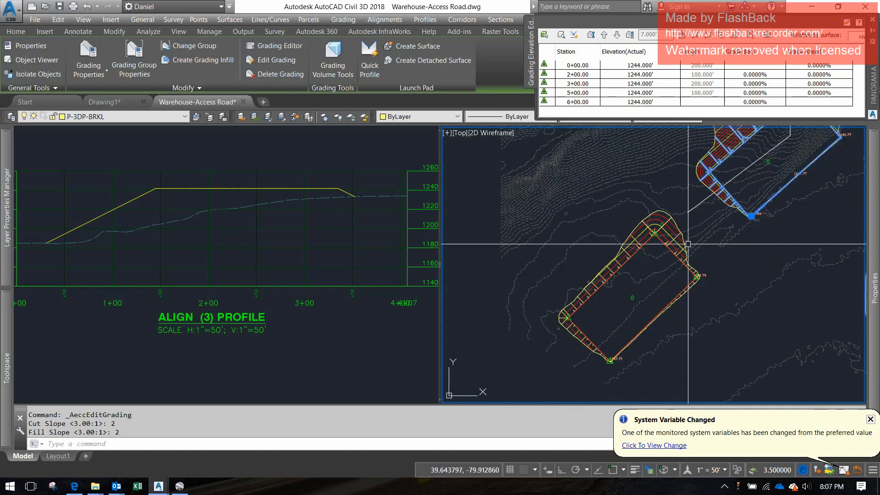
{"action": "key", "text": "Escape"}
{"action": "scroll", "coordinate": [656, 270], "scroll_direction": "up", "scroll_amount": 4}
{"action": "left_click", "coordinate": [677, 196]}
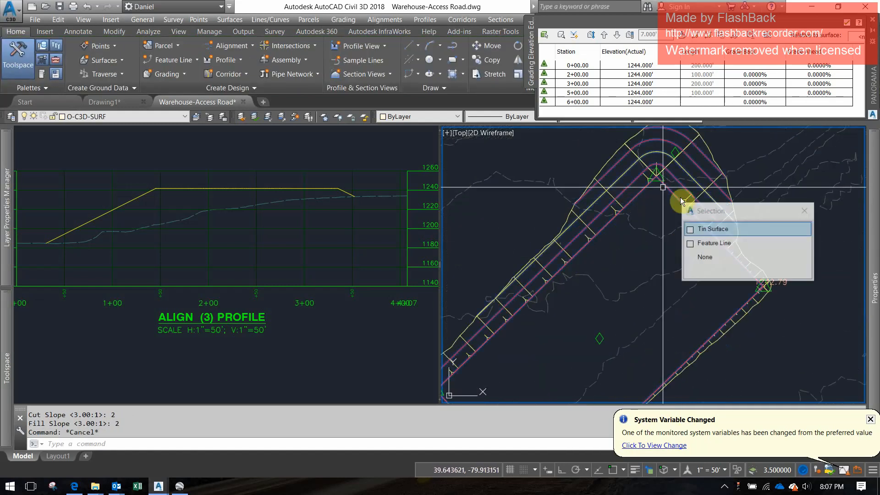
{"action": "key", "text": "Escape"}
{"action": "left_click", "coordinate": [657, 84]}
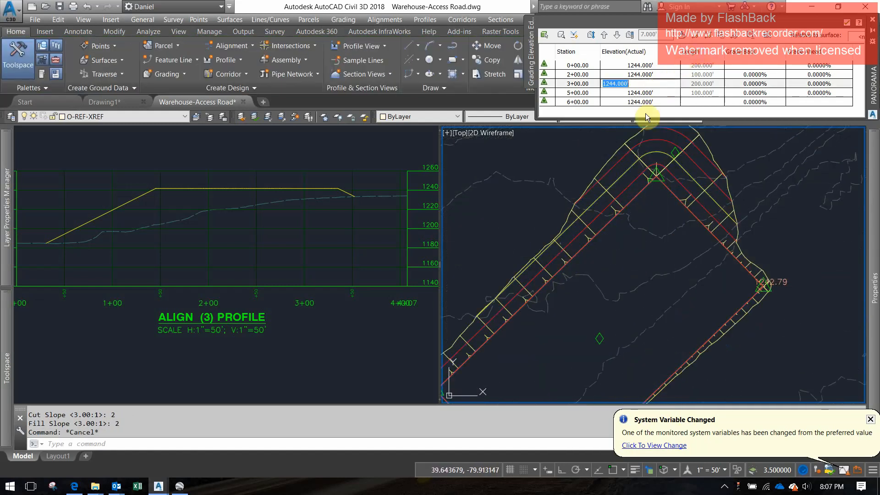
{"action": "type", "text": "1240"}
{"action": "key", "text": "Return"}
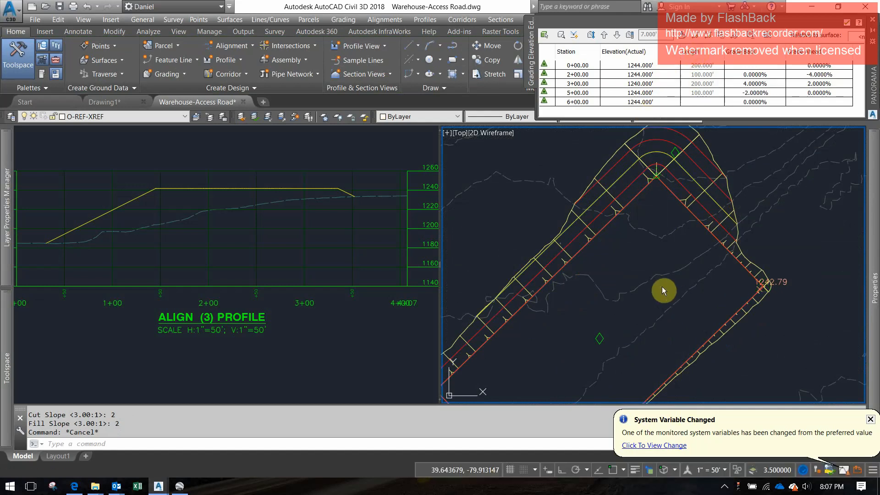
- Set the secondary pad's feature line elevation at station 5+00 to 1236 feet
{"action": "scroll", "coordinate": [662, 288], "scroll_direction": "down", "scroll_amount": 3}
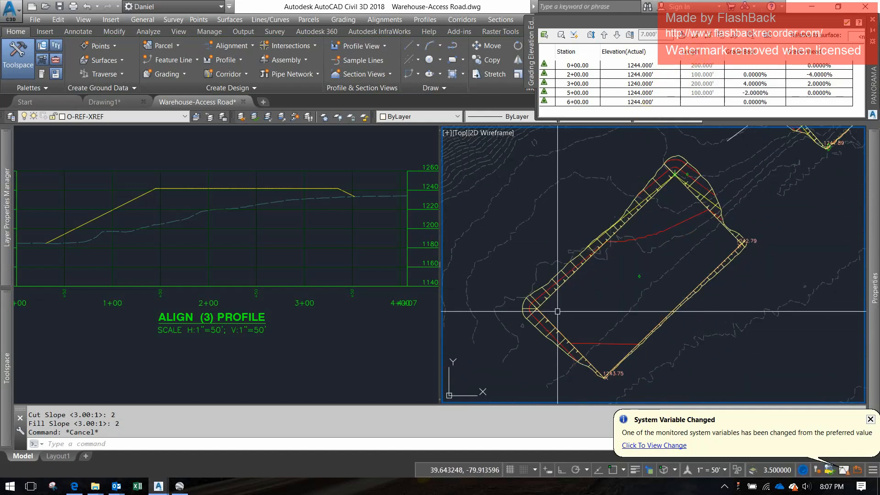
{"action": "double_click", "coordinate": [641, 94]}
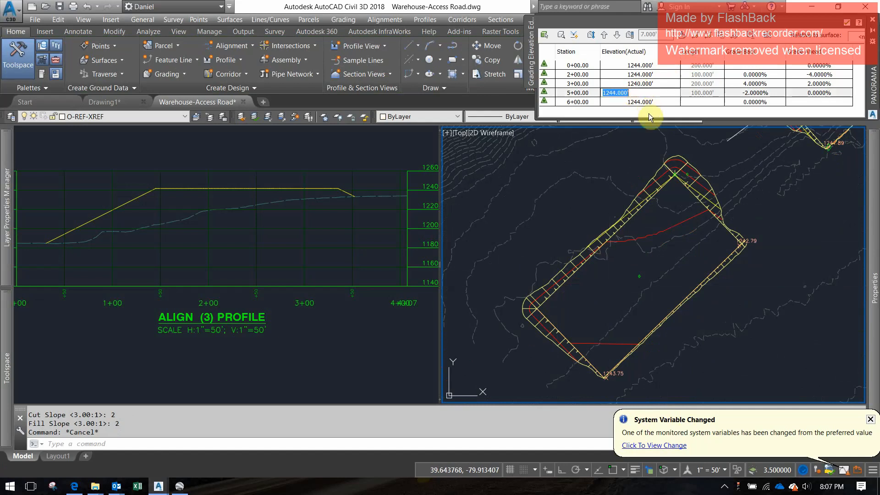
{"action": "type", "text": "1"}
{"action": "type", "text": "240"}
{"action": "key", "text": "Return"}
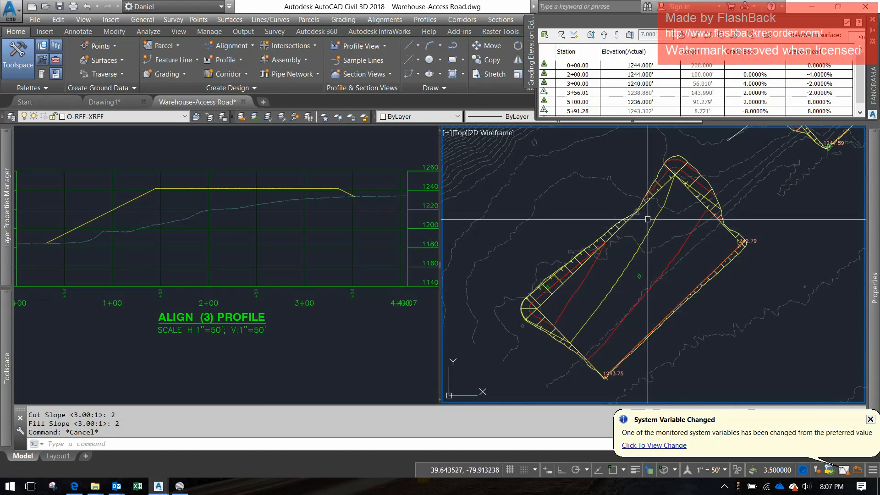
- Inspect the secondary pad's surface in the Object Viewer, rotate it in 3D, and close the viewer
{"action": "key", "text": "Escape"}
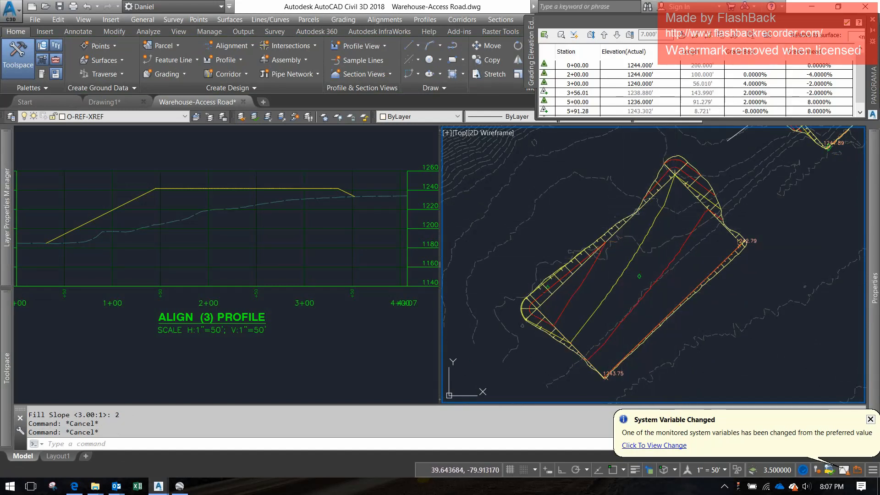
{"action": "left_click", "coordinate": [695, 177]}
{"action": "right_click", "coordinate": [742, 191]}
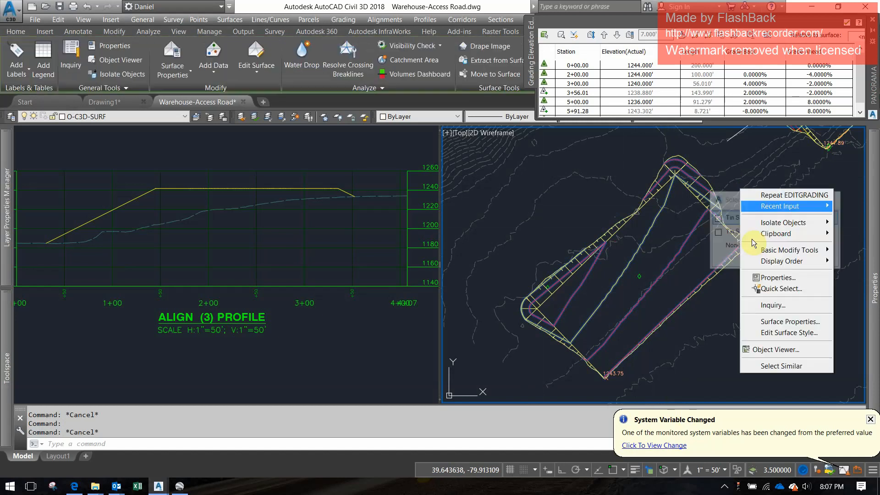
{"action": "left_click", "coordinate": [776, 350]}
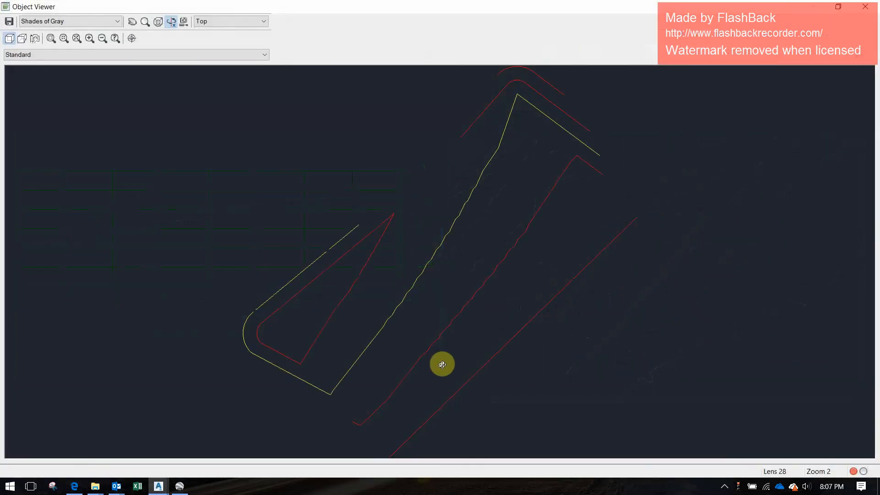
{"action": "mouse_move", "coordinate": [442, 364]}
{"action": "left_mouse_down"}
{"action": "mouse_move", "coordinate": [508, 330]}
{"action": "mouse_move", "coordinate": [535, 222]}
{"action": "mouse_move", "coordinate": [525, 187]}
{"action": "mouse_move", "coordinate": [580, 192]}
{"action": "mouse_move", "coordinate": [458, 293]}
{"action": "mouse_move", "coordinate": [543, 283]}
{"action": "mouse_move", "coordinate": [538, 238]}
{"action": "mouse_move", "coordinate": [572, 293]}
{"action": "left_mouse_up"}
{"action": "key", "text": "Escape"}
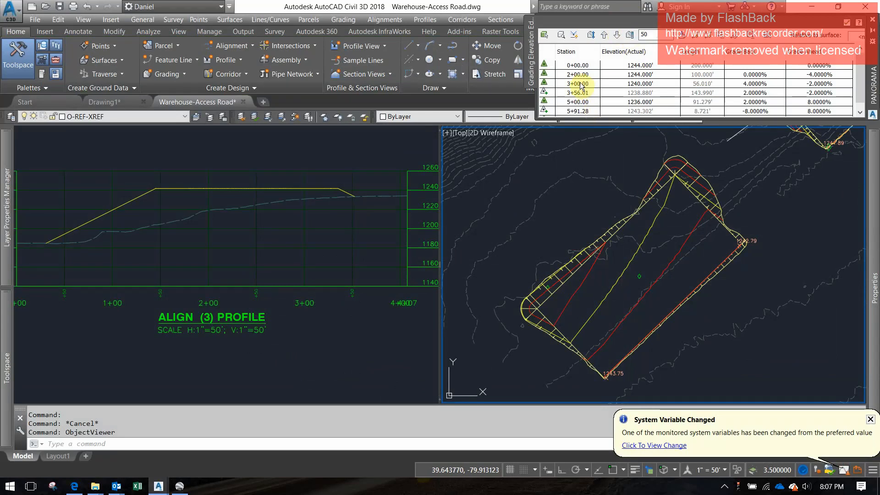
- Lower the secondary pad's whole feature line by 50 feet and review its enlarged grading against the neighbouring pad in plan
{"action": "left_click", "coordinate": [713, 229]}
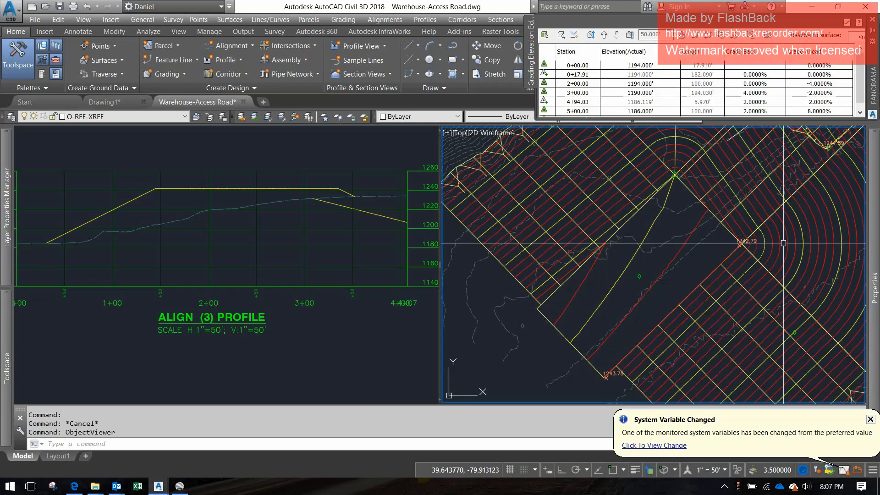
{"action": "scroll", "coordinate": [781, 240], "scroll_direction": "down", "scroll_amount": 5}
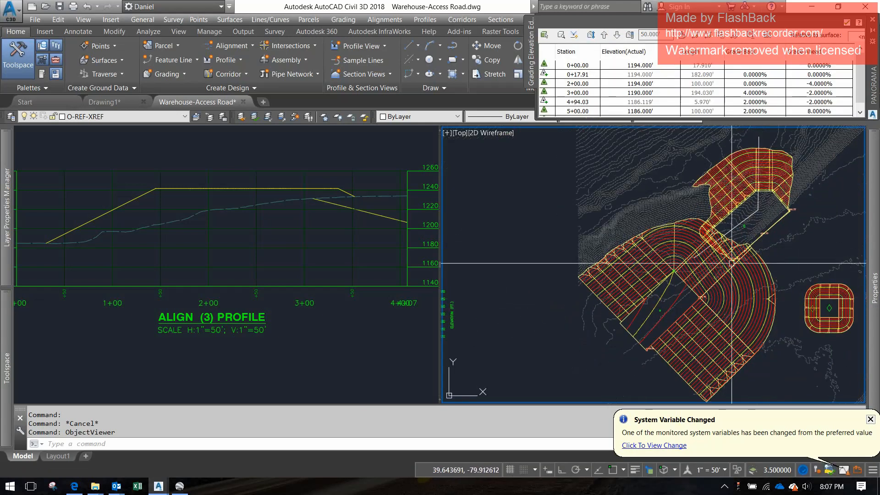
{"action": "scroll", "coordinate": [737, 240], "scroll_direction": "up", "scroll_amount": 4}
{"action": "scroll", "coordinate": [721, 244], "scroll_direction": "down", "scroll_amount": 2}
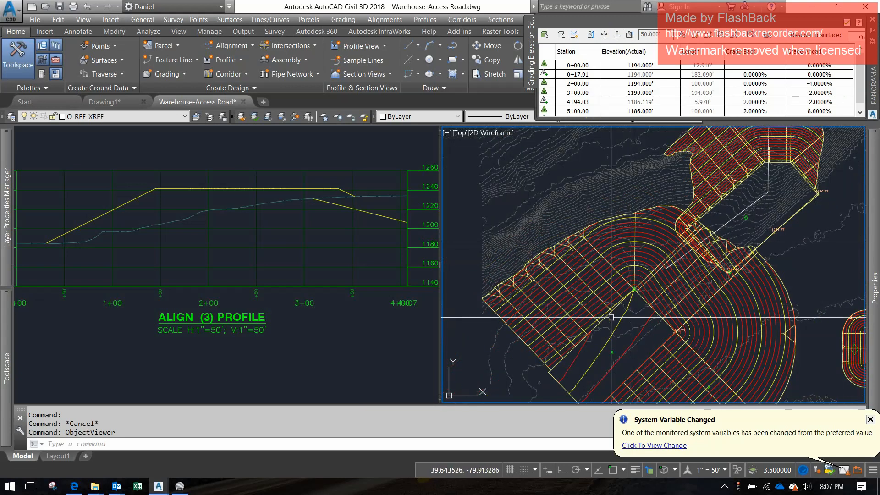
- Examine the spot elevation labels at the secondary pad's corners against its enlarged side slopes in plan
{"action": "middle_click_drag", "start_coordinate": [589, 322], "coordinate": [608, 257]}
{"action": "key", "text": "Escape"}
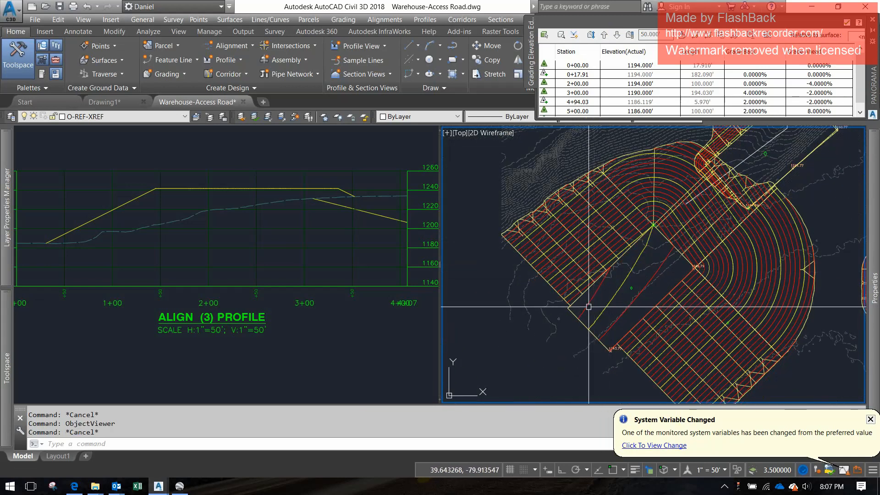
{"action": "scroll", "coordinate": [577, 310], "scroll_direction": "up", "scroll_amount": 5}
{"action": "scroll", "coordinate": [577, 316], "scroll_direction": "down", "scroll_amount": 5}
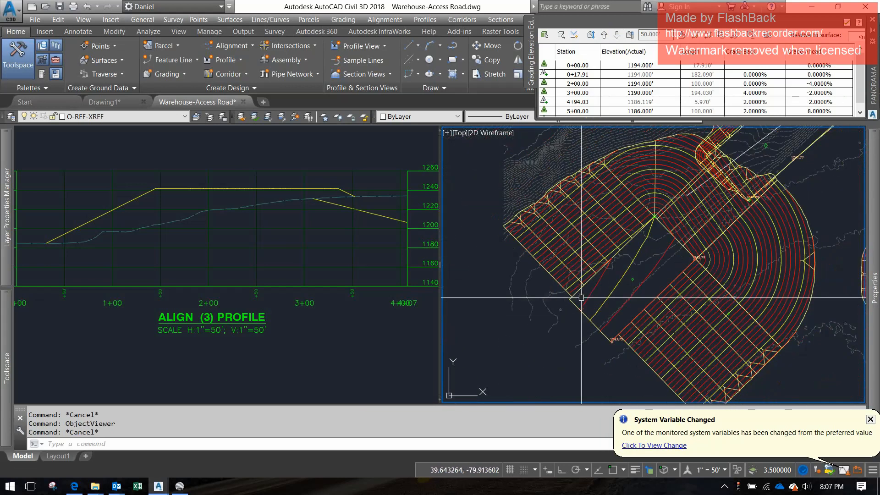
{"action": "scroll", "coordinate": [621, 344], "scroll_direction": "up", "scroll_amount": 6}
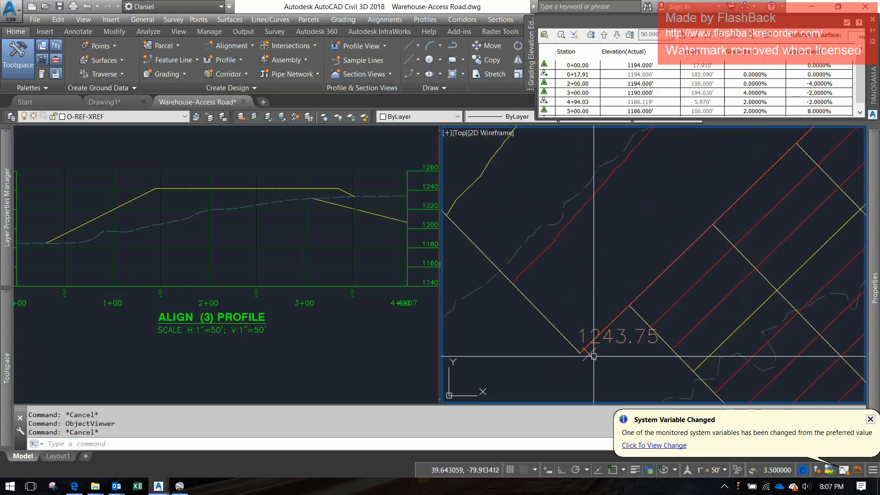
{"action": "scroll", "coordinate": [591, 358], "scroll_direction": "down", "scroll_amount": 3}
{"action": "scroll", "coordinate": [750, 179], "scroll_direction": "up", "scroll_amount": 4}
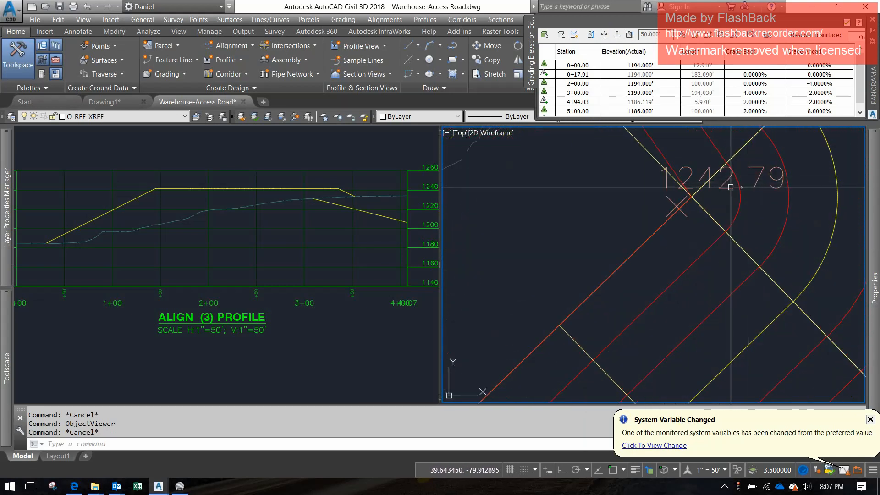
{"action": "scroll", "coordinate": [719, 193], "scroll_direction": "down", "scroll_amount": 4}
{"action": "middle_click_drag", "start_coordinate": [708, 204], "coordinate": [721, 181]}
{"action": "scroll", "coordinate": [658, 239], "scroll_direction": "down", "scroll_amount": 2}
{"action": "middle_click_drag", "start_coordinate": [656, 237], "coordinate": [695, 186]}
{"action": "middle_click_drag", "start_coordinate": [565, 332], "coordinate": [636, 281]}
{"action": "scroll", "coordinate": [612, 290], "scroll_direction": "up", "scroll_amount": 4}
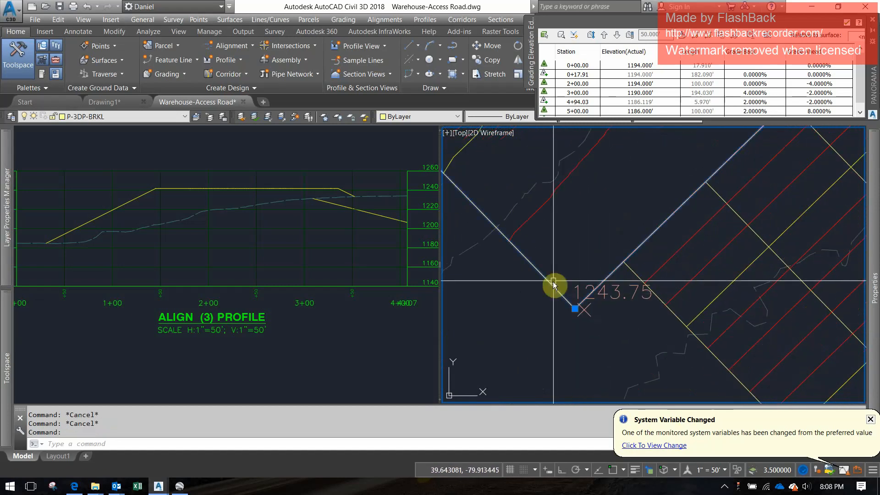
- Set all elevations of the secondary pad's feature line to 1244 feet in the elevation editor and save the drawing
{"action": "left_click", "coordinate": [554, 284]}
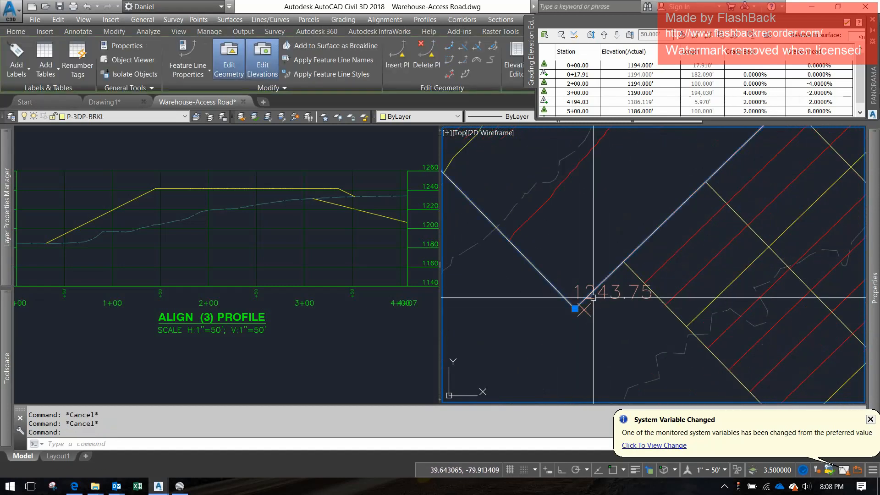
{"action": "left_click", "coordinate": [514, 63]}
{"action": "scroll", "coordinate": [648, 77], "scroll_direction": "down", "scroll_amount": 1}
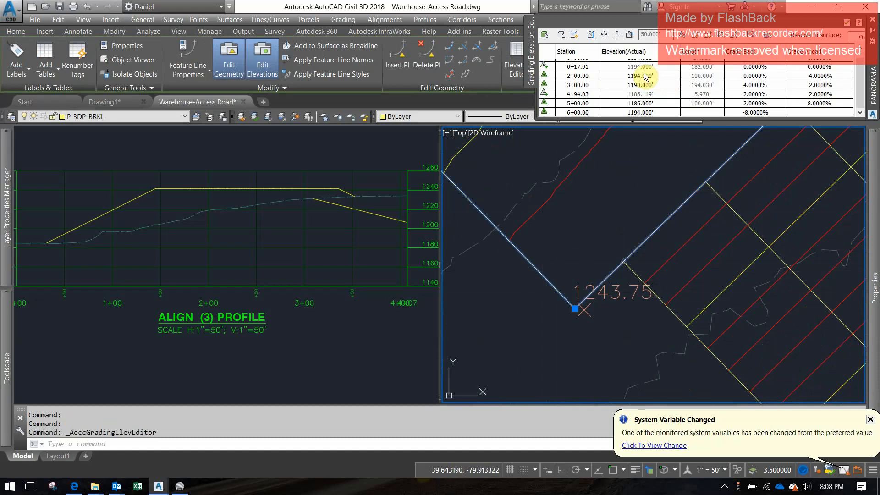
{"action": "scroll", "coordinate": [642, 105], "scroll_direction": "up", "scroll_amount": 1}
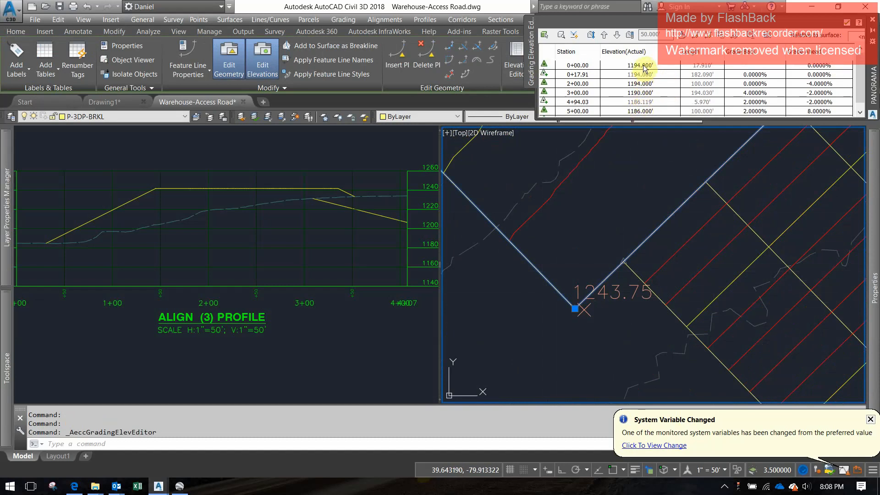
{"action": "scroll", "coordinate": [645, 69], "scroll_direction": "down", "scroll_amount": 1}
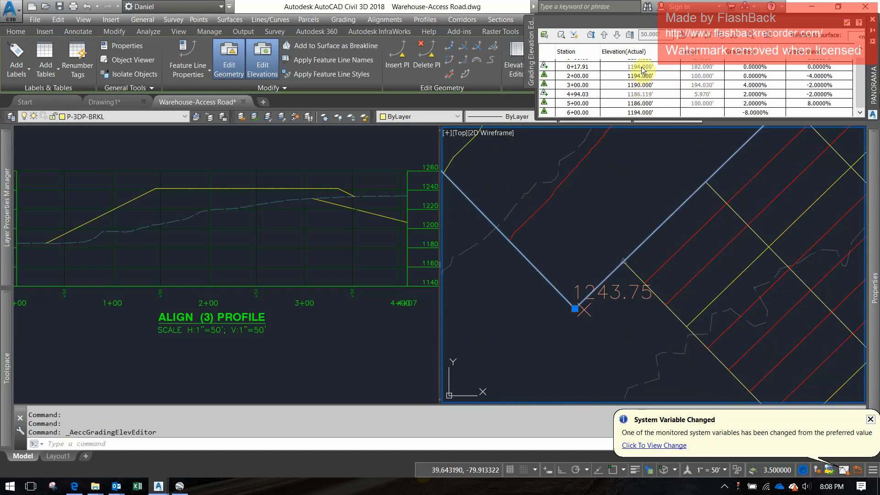
{"action": "scroll", "coordinate": [633, 91], "scroll_direction": "up", "scroll_amount": 1}
{"action": "scroll", "coordinate": [779, 199], "scroll_direction": "down", "scroll_amount": 8}
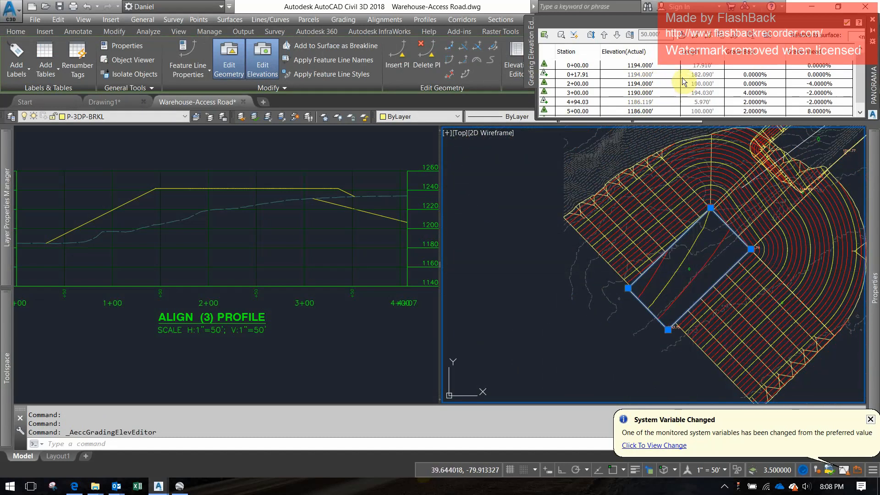
{"action": "left_click", "coordinate": [662, 66]}
{"action": "key", "text": "ctrl+a"}
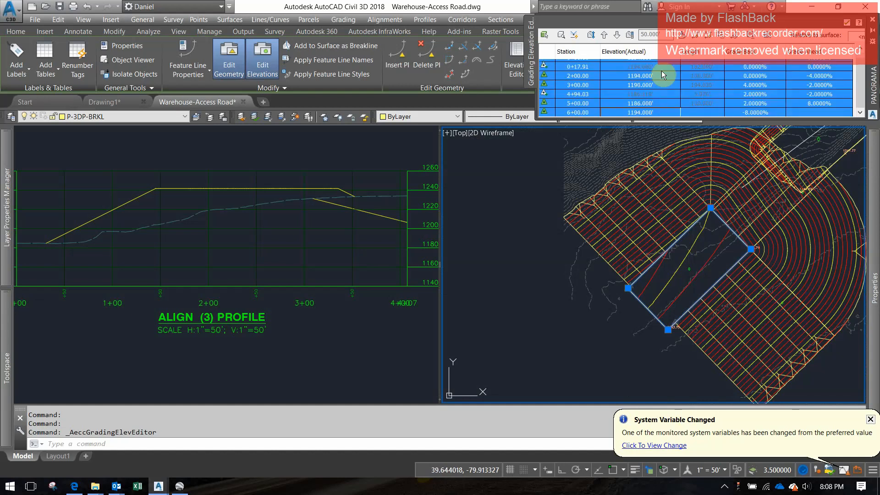
{"action": "left_click", "coordinate": [646, 76]}
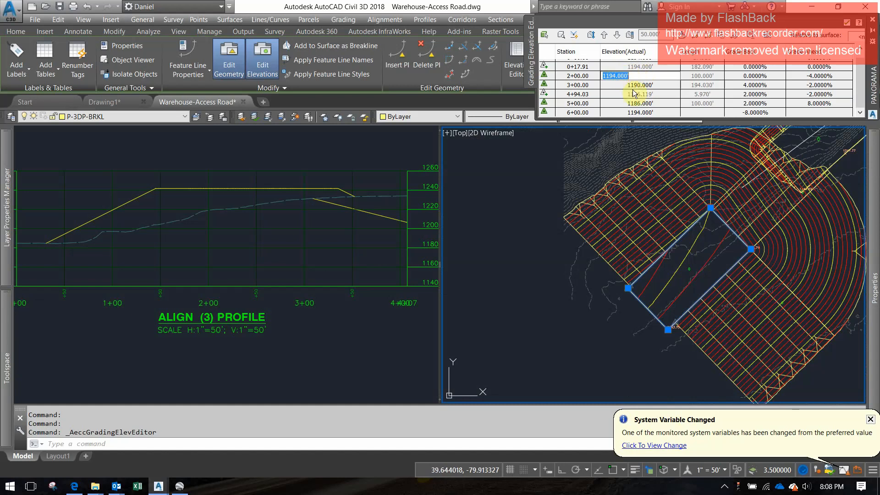
{"action": "key", "text": "Return"}
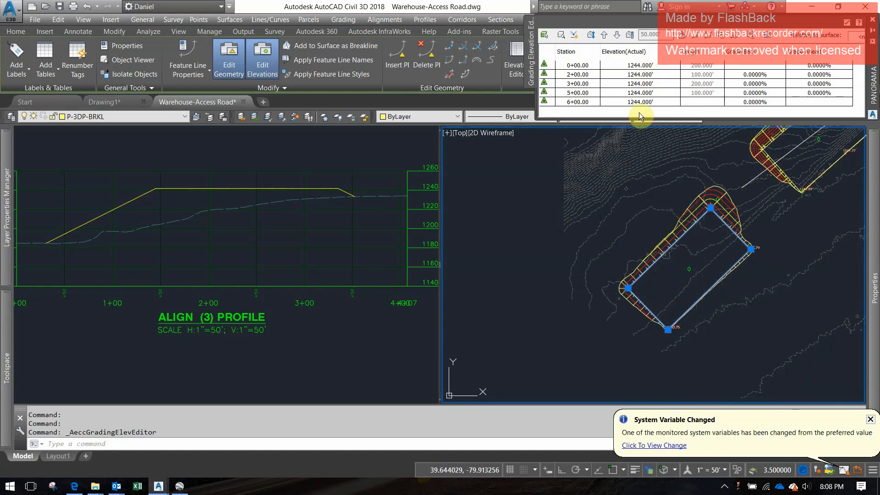
{"action": "key", "text": "Escape"}
{"action": "middle_click_drag", "start_coordinate": [744, 279], "coordinate": [670, 246]}
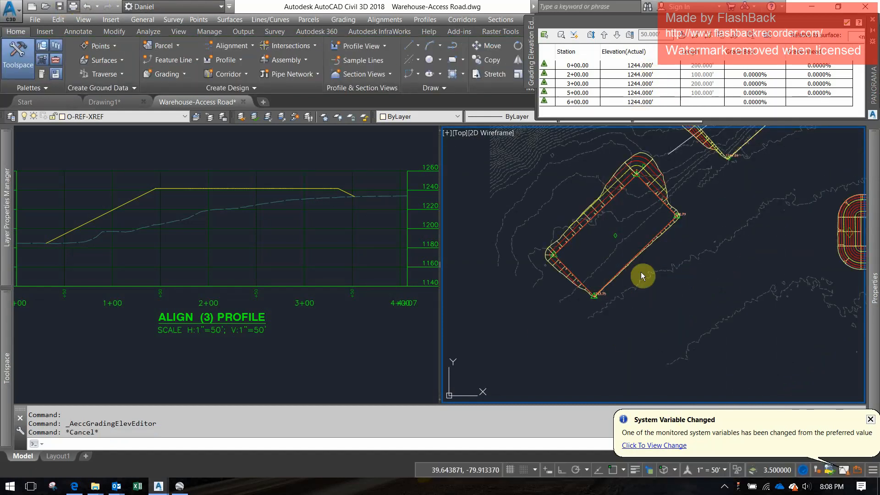
{"action": "key", "text": "ctrl+s"}
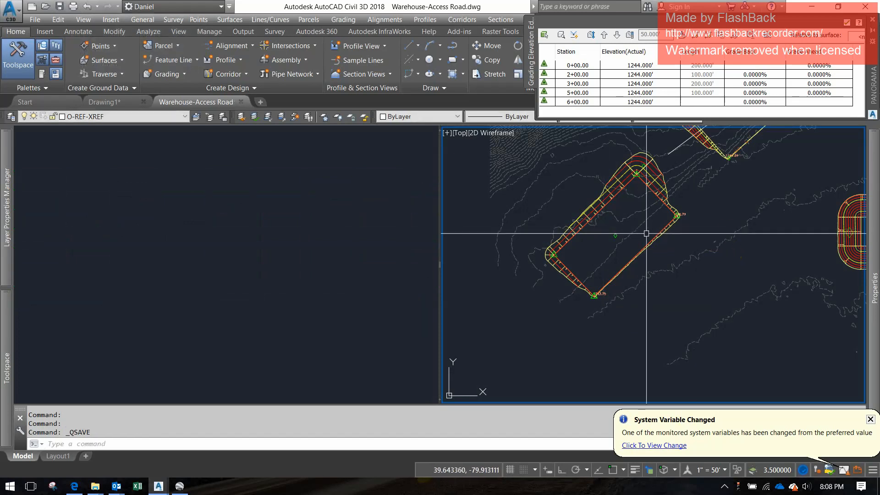
- Erase the bent quick profile polyline that crosses the upper pad
{"action": "scroll", "coordinate": [681, 194], "scroll_direction": "down", "scroll_amount": 2}
{"action": "middle_click_drag", "start_coordinate": [684, 197], "coordinate": [632, 280]}
{"action": "left_click", "coordinate": [680, 210]}
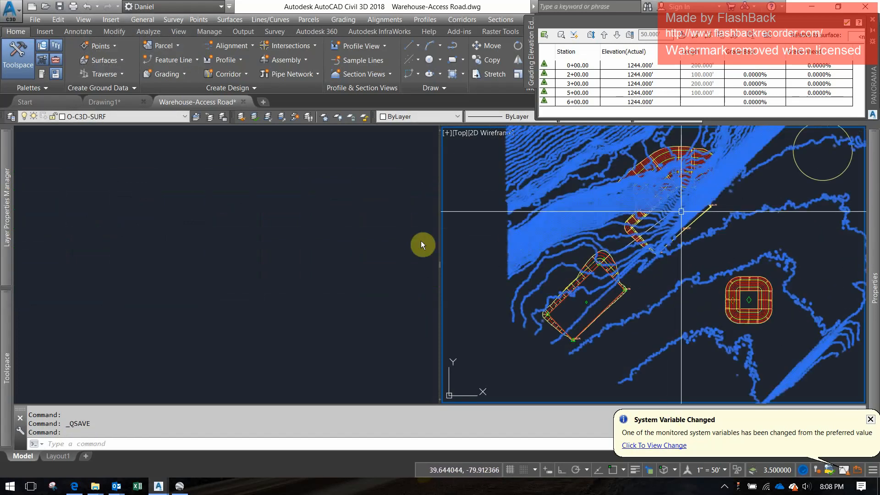
{"action": "left_click", "coordinate": [420, 243]}
{"action": "key", "text": "Escape"}
{"action": "key", "text": "Escape"}
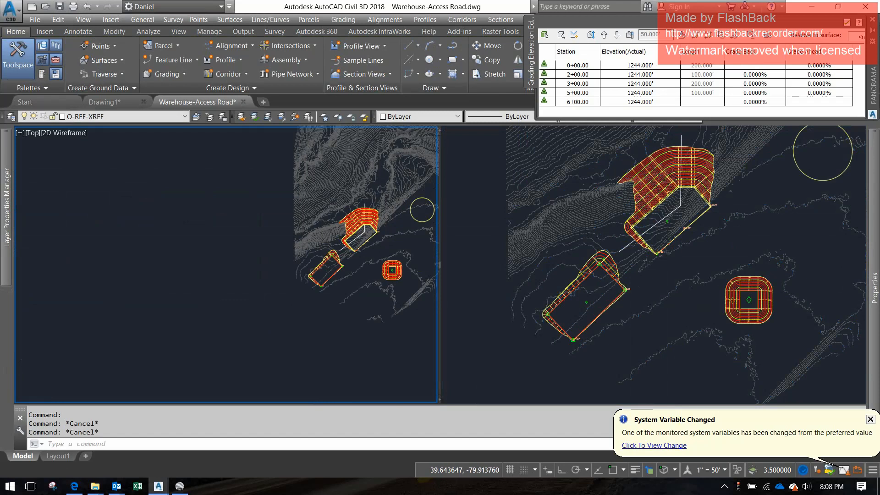
{"action": "scroll", "coordinate": [356, 240], "scroll_direction": "up", "scroll_amount": 4}
{"action": "key", "text": "Escape"}
{"action": "left_click", "coordinate": [379, 215]}
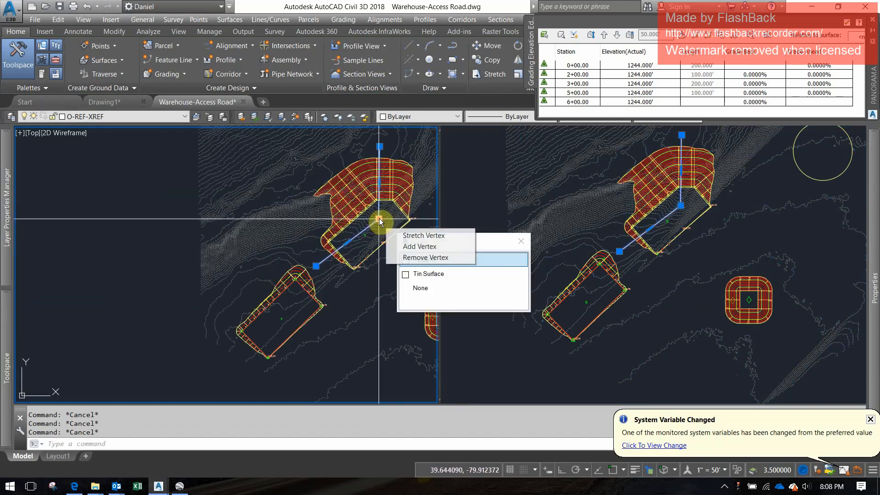
{"action": "left_click", "coordinate": [685, 202]}
{"action": "left_click", "coordinate": [246, 254]}
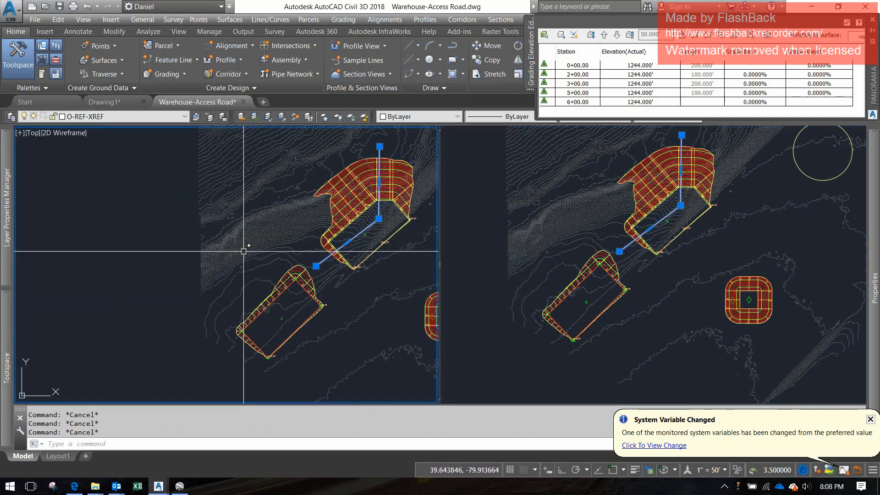
{"action": "scroll", "coordinate": [348, 257], "scroll_direction": "up", "scroll_amount": 2}
{"action": "key", "text": "Delete"}
- Review the secondary pad's side slopes and surface elevations in plan and save the drawing
{"action": "scroll", "coordinate": [293, 330], "scroll_direction": "up", "scroll_amount": 4}
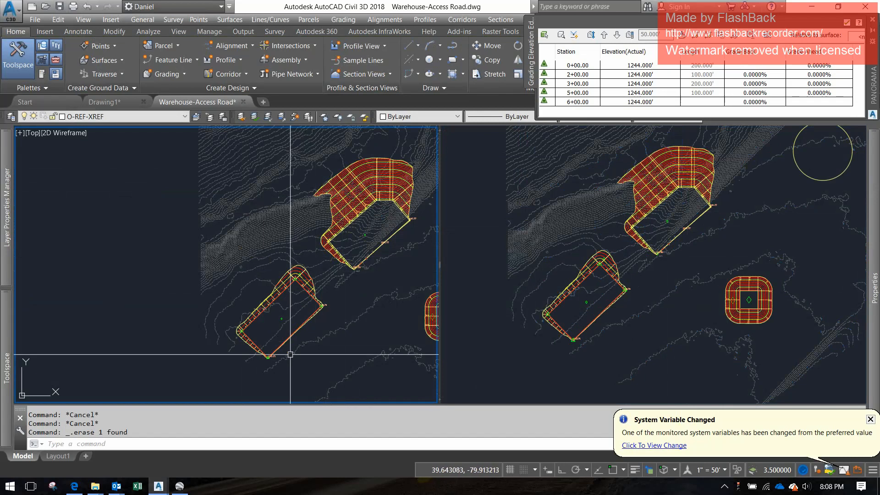
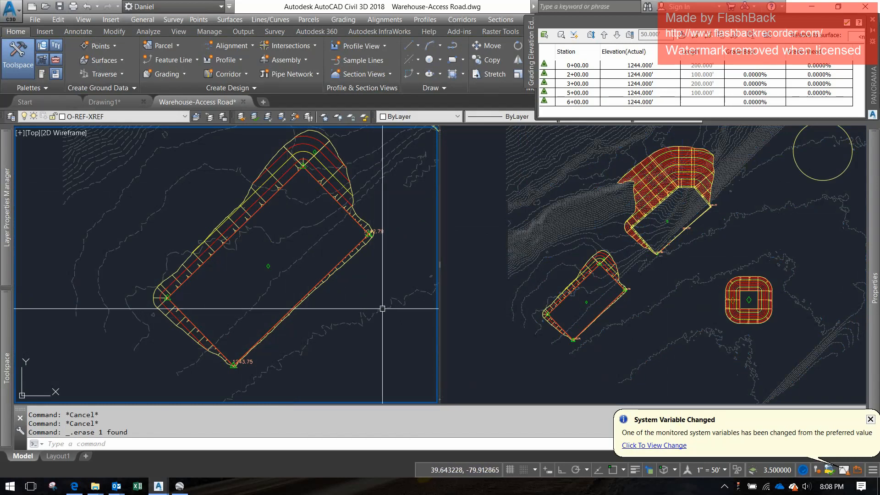
{"action": "scroll", "coordinate": [291, 194], "scroll_direction": "down", "scroll_amount": 2}
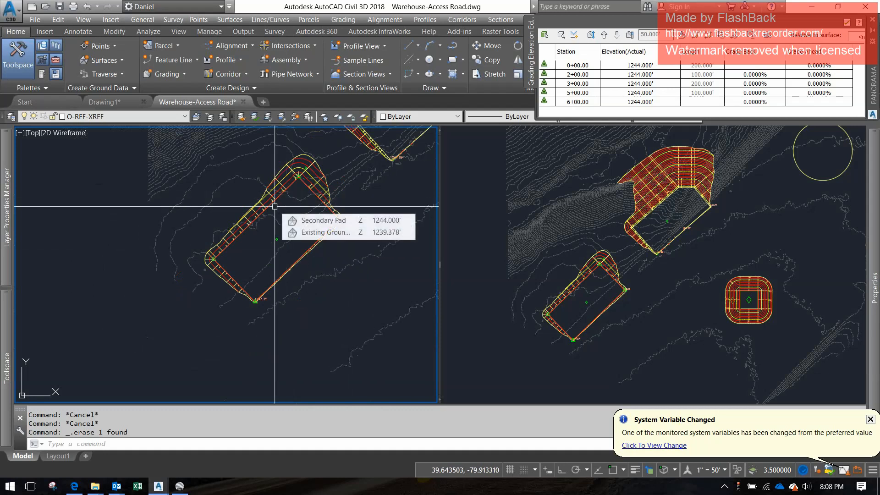
{"action": "scroll", "coordinate": [311, 164], "scroll_direction": "up", "scroll_amount": 3}
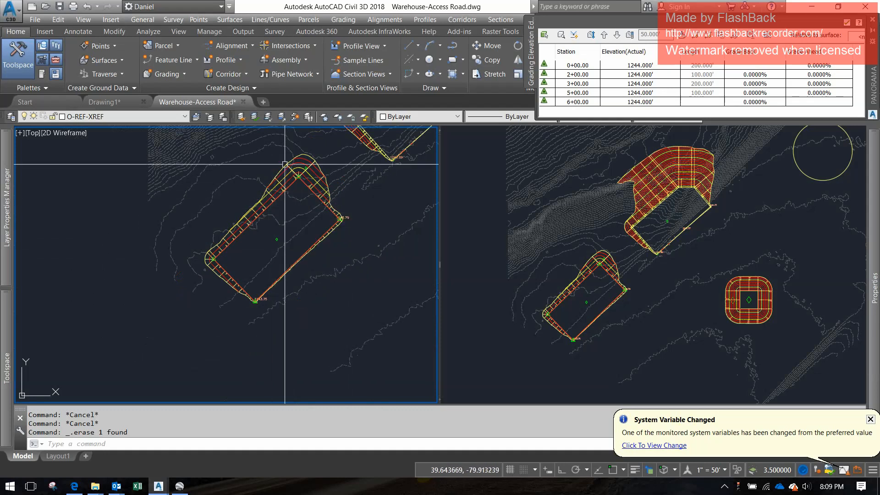
{"action": "middle_click_drag", "start_coordinate": [311, 164], "coordinate": [325, 200]}
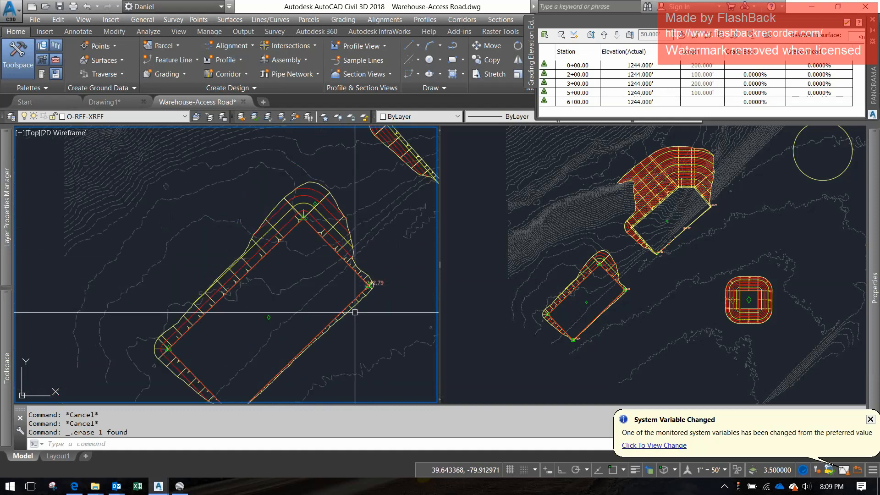
{"action": "middle_click_drag", "start_coordinate": [347, 307], "coordinate": [297, 258]}
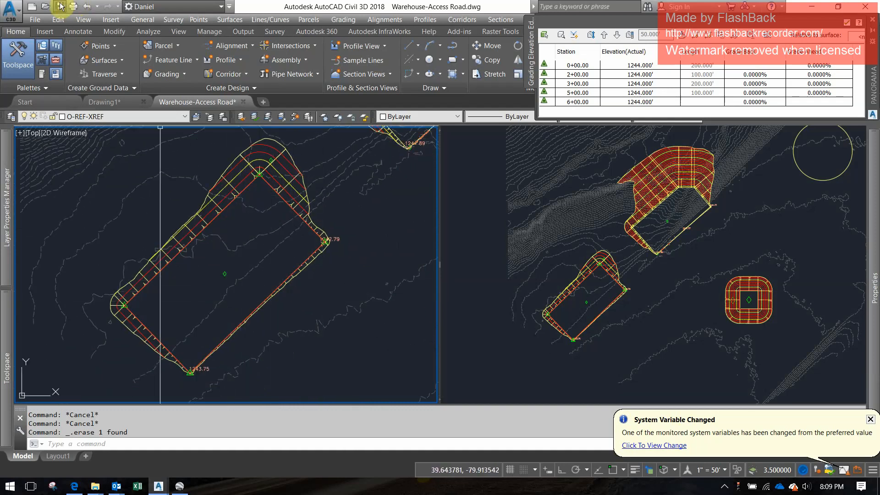
{"action": "key", "text": "ctrl+s"}
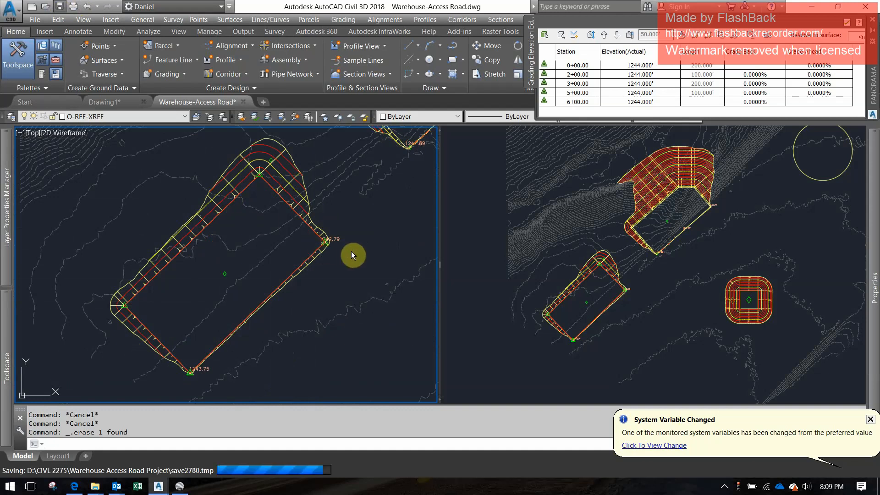
{"action": "scroll", "coordinate": [262, 174], "scroll_direction": "up", "scroll_amount": 4}
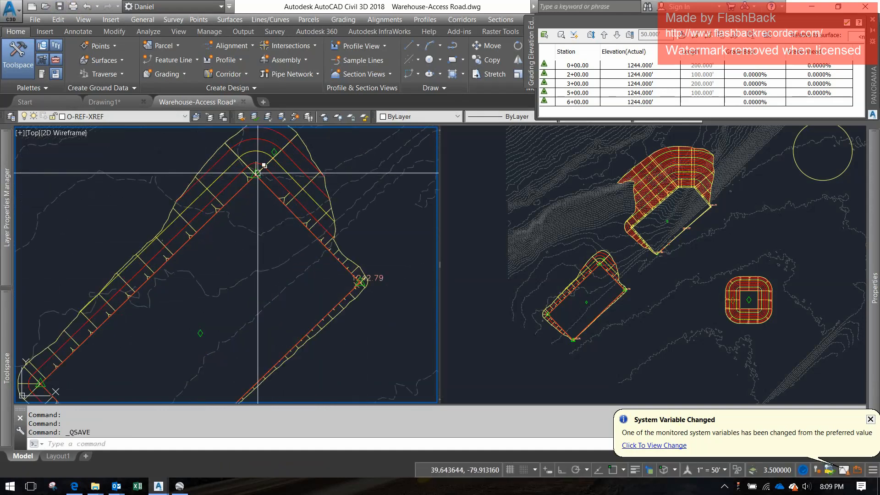
{"action": "scroll", "coordinate": [387, 265], "scroll_direction": "down", "scroll_amount": 4}
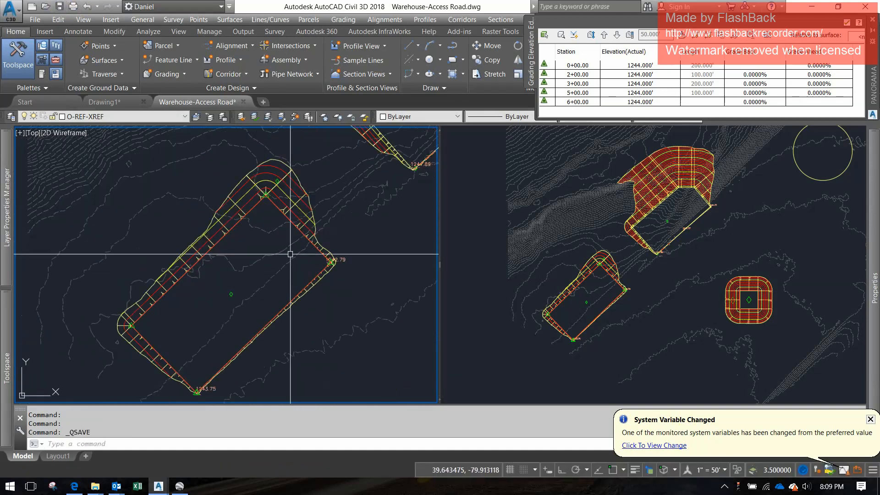
{"action": "type", "text": "pl"}
{"action": "key", "text": "Return"}
{"action": "left_click", "coordinate": [119, 160]}
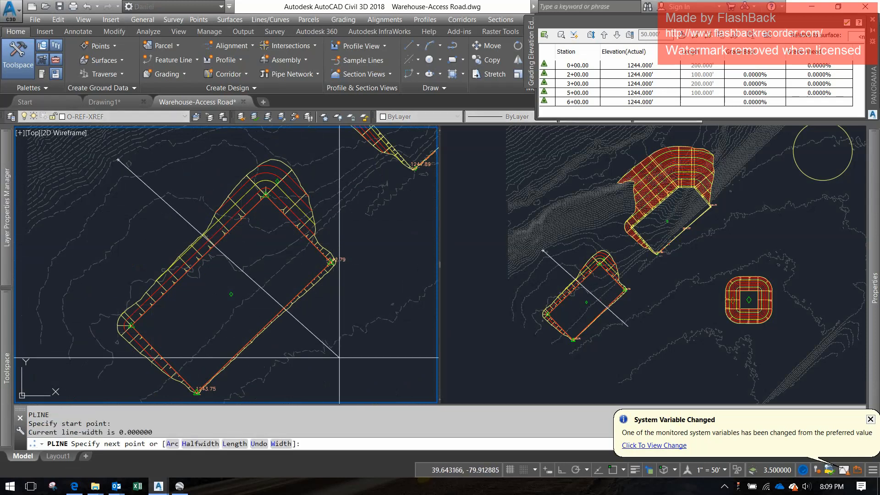
{"action": "key", "text": "Escape"}
{"action": "scroll", "coordinate": [246, 304], "scroll_direction": "down", "scroll_amount": 2}
{"action": "middle_click_drag", "start_coordinate": [246, 304], "coordinate": [370, 248]}
{"action": "scroll", "coordinate": [370, 248], "scroll_direction": "down", "scroll_amount": 4}
{"action": "middle_click_drag", "start_coordinate": [310, 257], "coordinate": [413, 259]}
- Start a centerline alignment by layout named "profile", keeping the p-Road Centerline style and p-Road Stationing label set
{"action": "left_click", "coordinate": [588, 279]}
{"action": "middle_click_drag", "start_coordinate": [589, 279], "coordinate": [641, 269]}
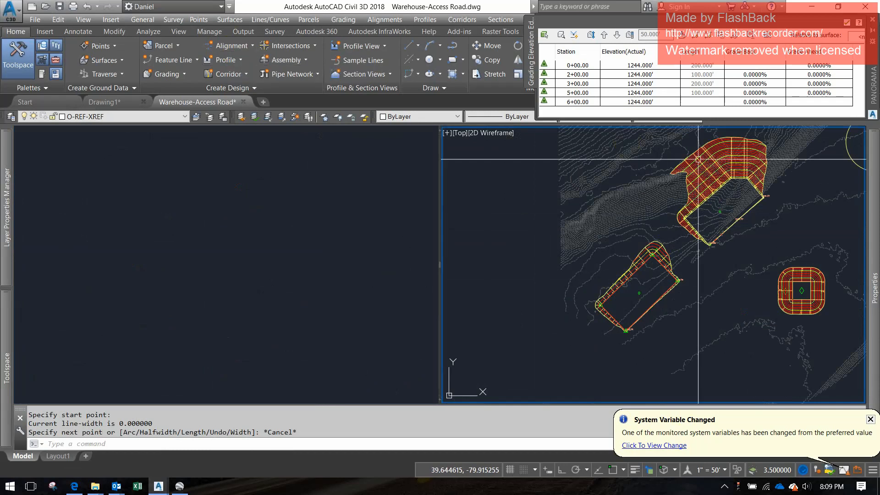
{"action": "left_click", "coordinate": [226, 51]}
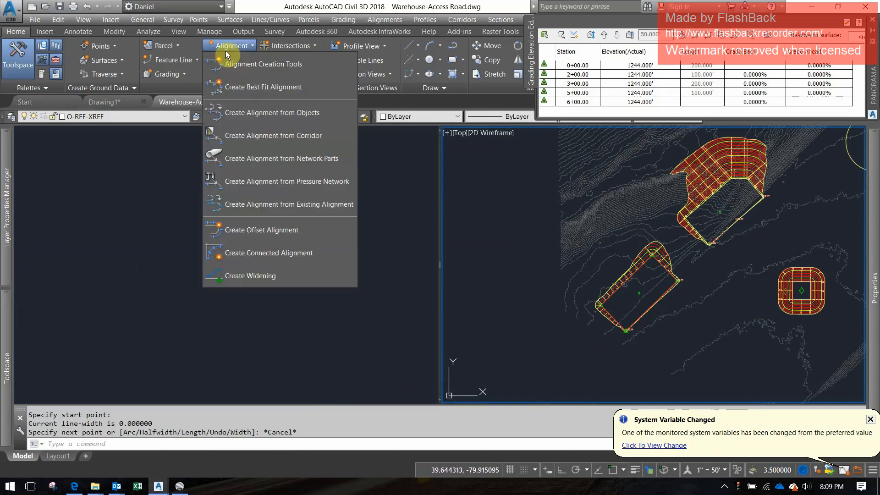
{"action": "left_click", "coordinate": [276, 65]}
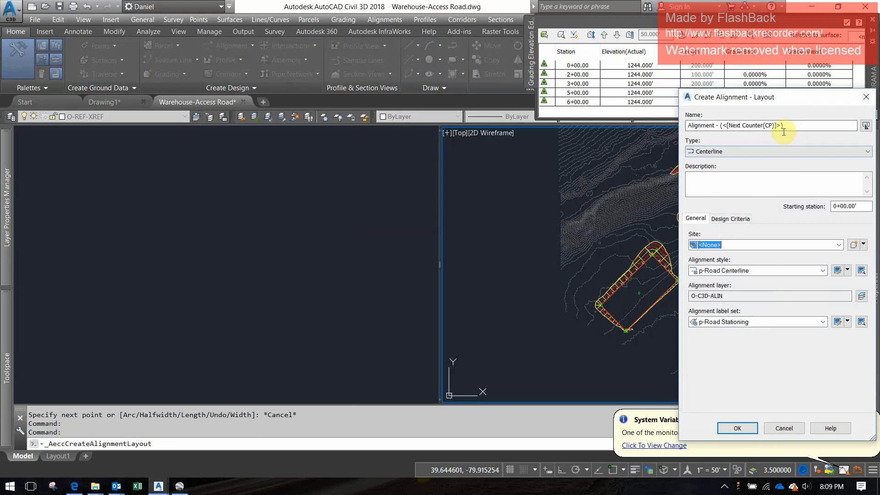
{"action": "left_click", "coordinate": [790, 128]}
{"action": "type", "text": "profile"}
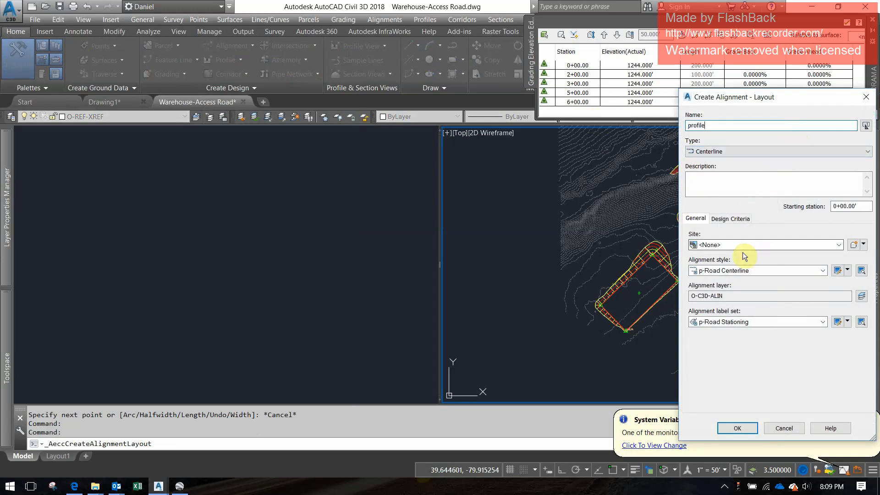
{"action": "left_click", "coordinate": [738, 429]}
- Draw the alignment as one straight tangent without curves, running diagonally across the secondary pad and past its side slopes
{"action": "mouse_move", "coordinate": [236, 8]}
{"action": "left_mouse_down"}
{"action": "mouse_move", "coordinate": [647, 134]}
{"action": "mouse_move", "coordinate": [750, 139]}
{"action": "left_mouse_up"}
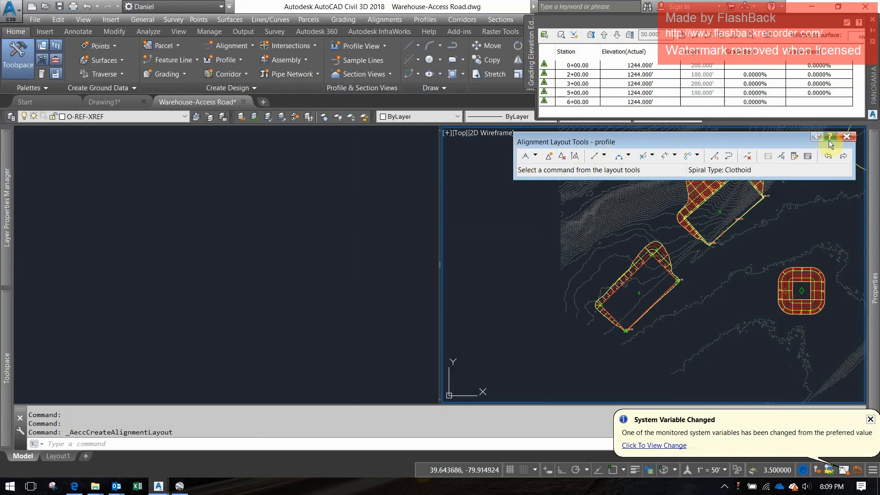
{"action": "left_click", "coordinate": [527, 159]}
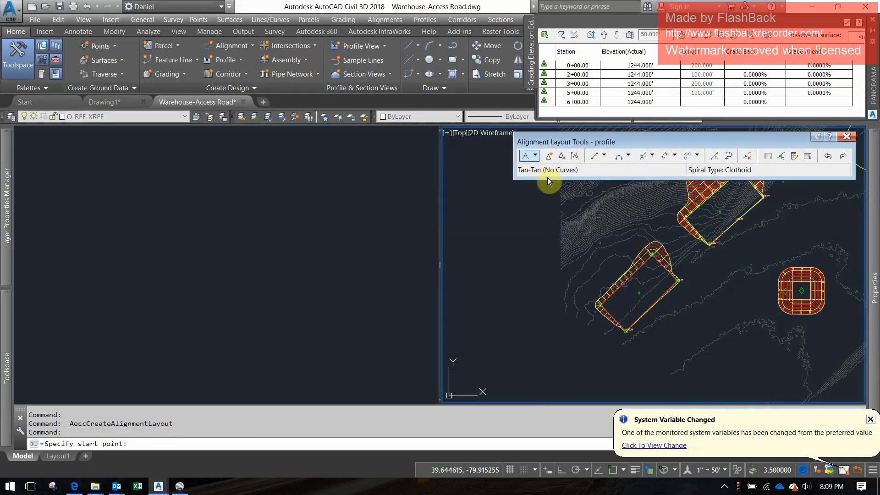
{"action": "left_click", "coordinate": [590, 230]}
{"action": "left_click", "coordinate": [680, 331]}
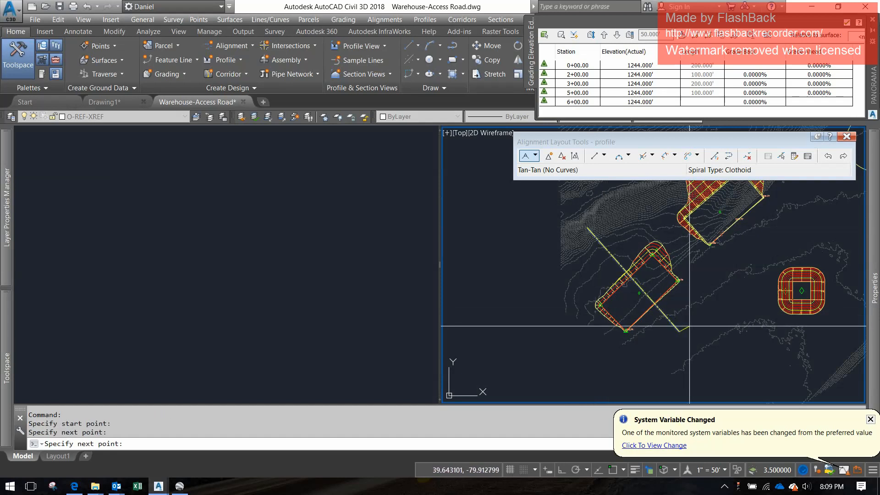
{"action": "key", "text": "Return"}
{"action": "scroll", "coordinate": [682, 295], "scroll_direction": "up", "scroll_amount": 3}
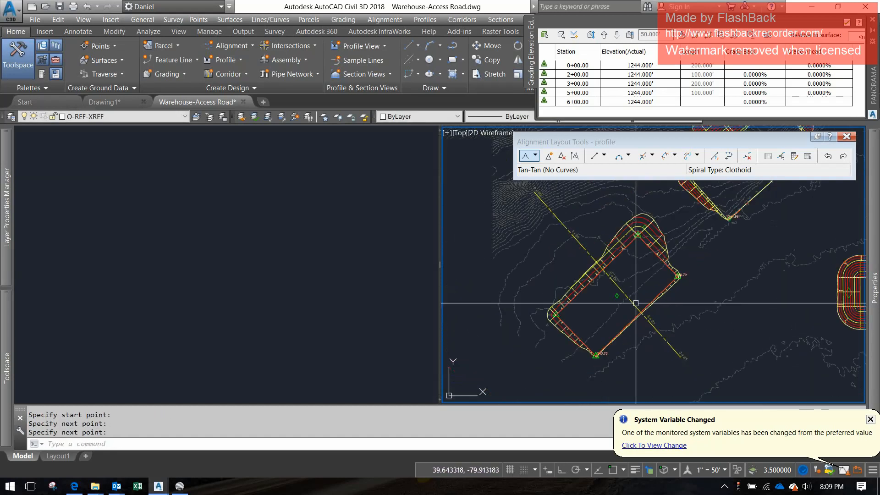
- Shorten the alignment to about 286 feet by moving its start point closer to the secondary pad, and close the layout tools and elevation editor
{"action": "left_click", "coordinate": [591, 240]}
{"action": "left_click", "coordinate": [582, 260]}
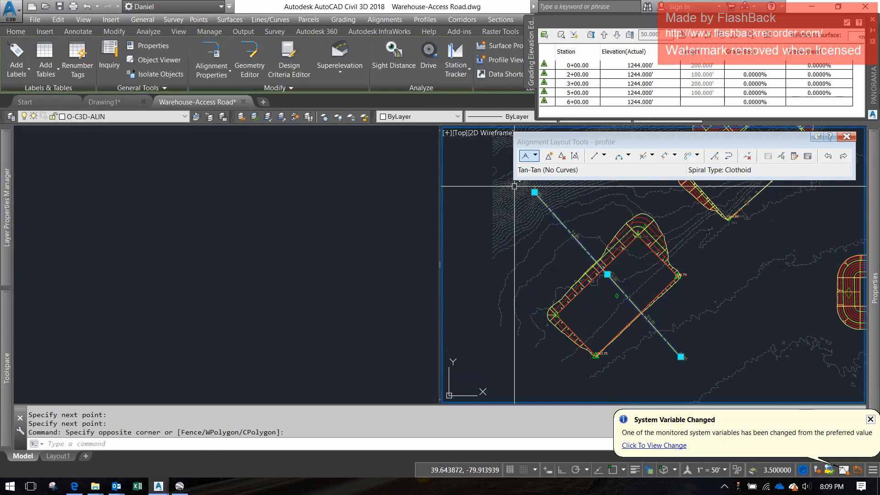
{"action": "left_click", "coordinate": [535, 192]}
{"action": "left_click", "coordinate": [571, 236]}
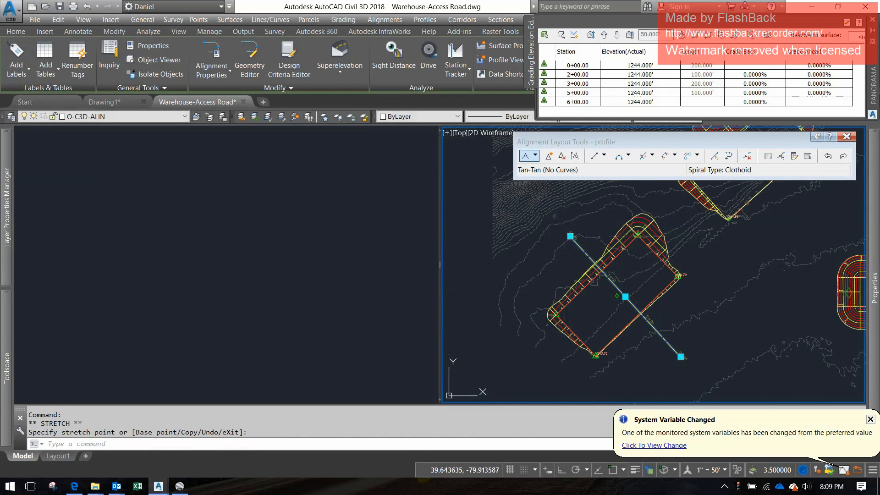
{"action": "left_click", "coordinate": [848, 137]}
{"action": "key", "text": "Escape"}
{"action": "key", "text": "Escape"}
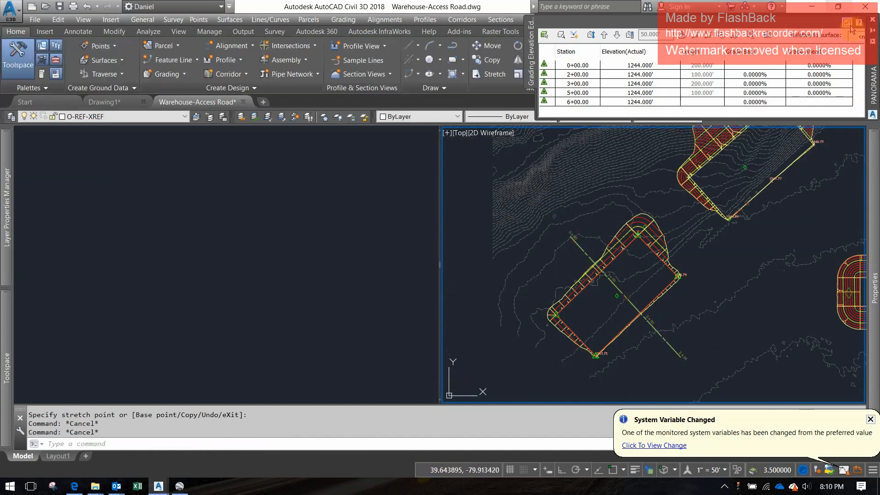
{"action": "left_click", "coordinate": [873, 20]}
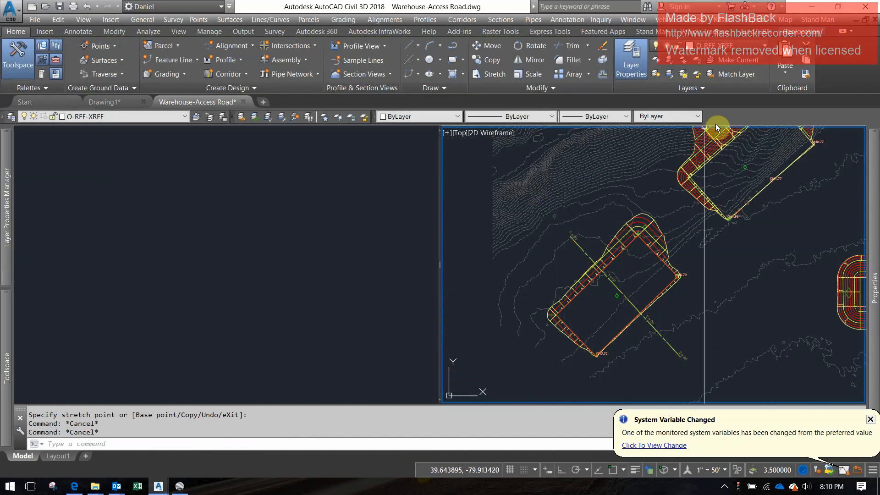
- Set up surface profiles along the "profile" alignment from the Existing Ground-Warehouse, P-PAD and Secondary Pad surfaces
{"action": "left_click", "coordinate": [225, 59]}
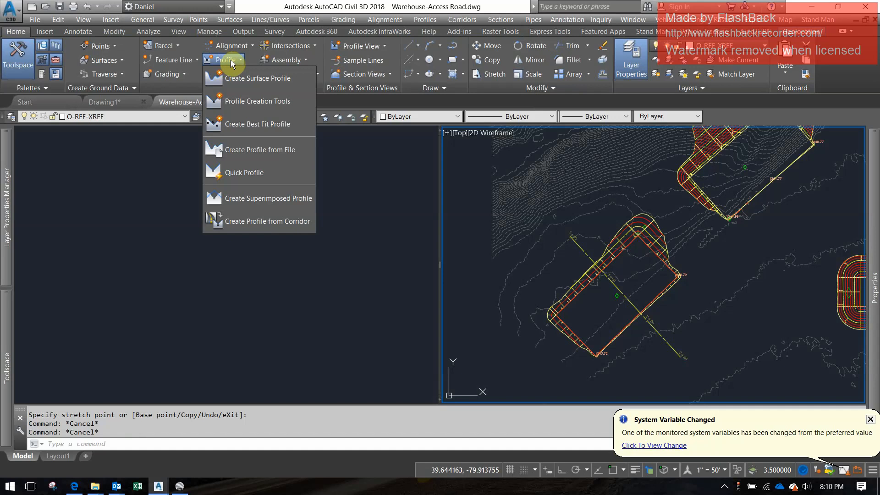
{"action": "left_click", "coordinate": [260, 81]}
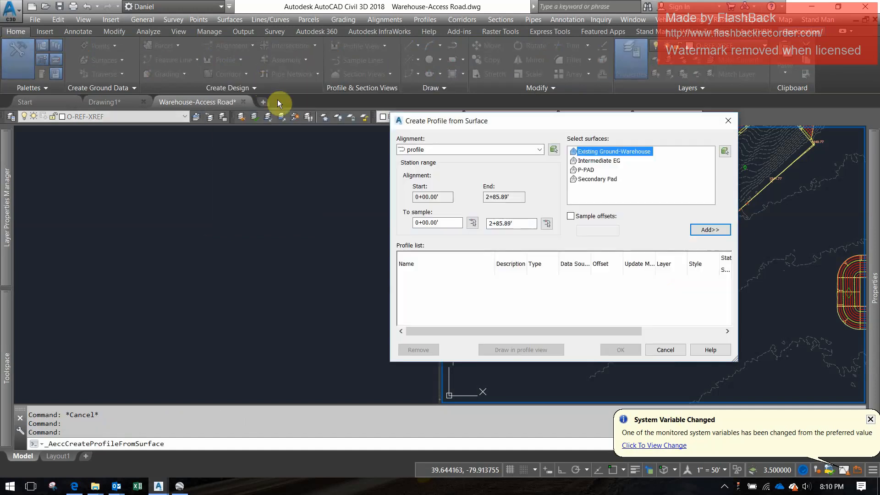
{"action": "left_click", "coordinate": [431, 149]}
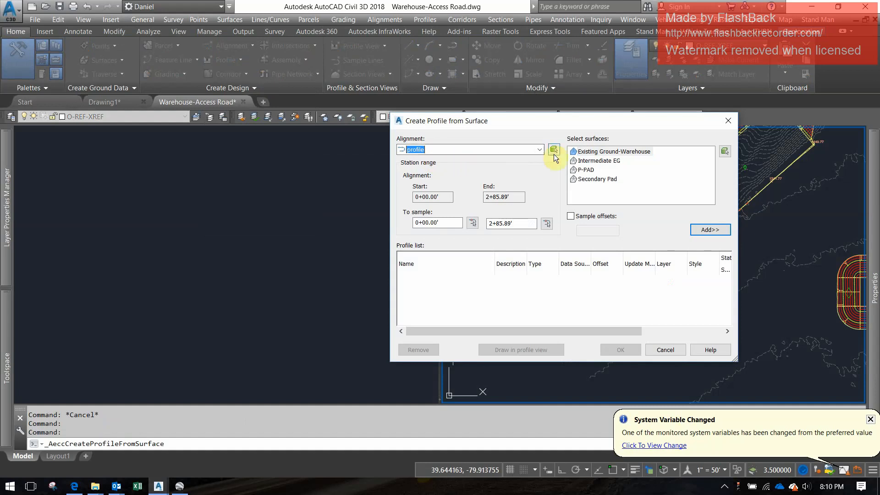
{"action": "left_click", "coordinate": [594, 170], "text": "ctrl"}
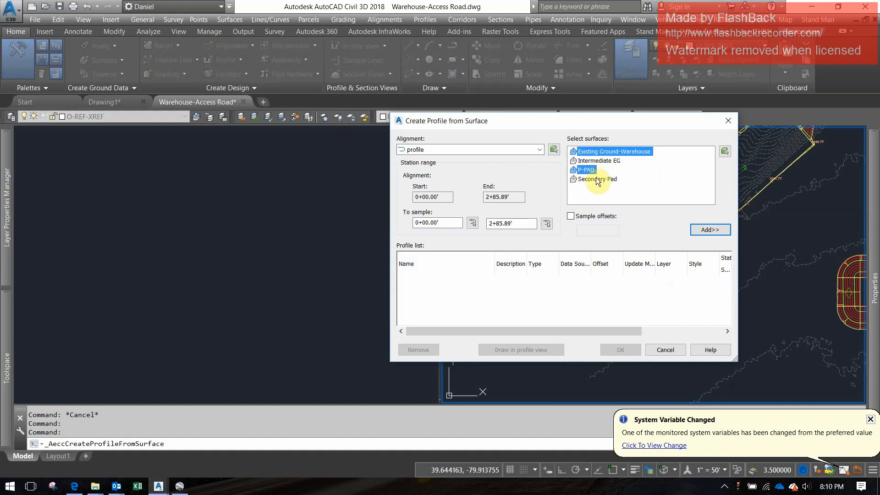
{"action": "left_click", "coordinate": [707, 230]}
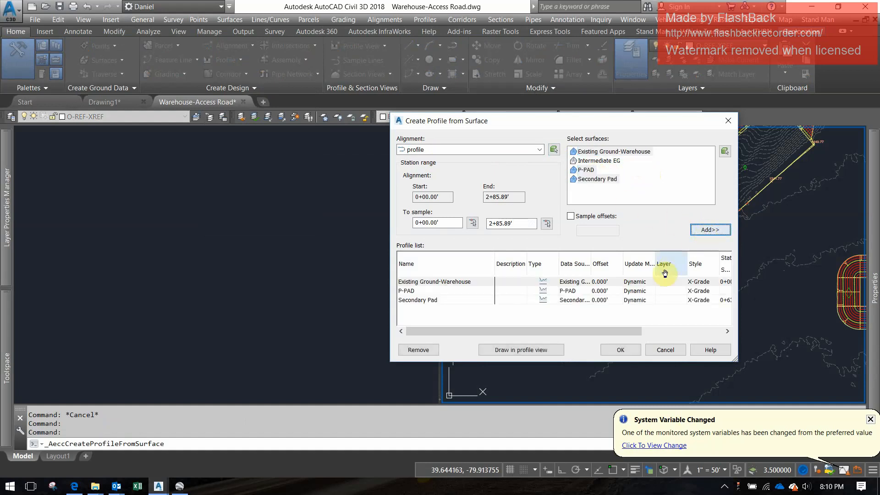
- Assign the P-Surface Grade profile style to the P-PAD and Secondary Pad profiles
{"action": "left_click", "coordinate": [451, 291]}
{"action": "left_click", "coordinate": [445, 299], "text": "shift"}
{"action": "left_click", "coordinate": [710, 299]}
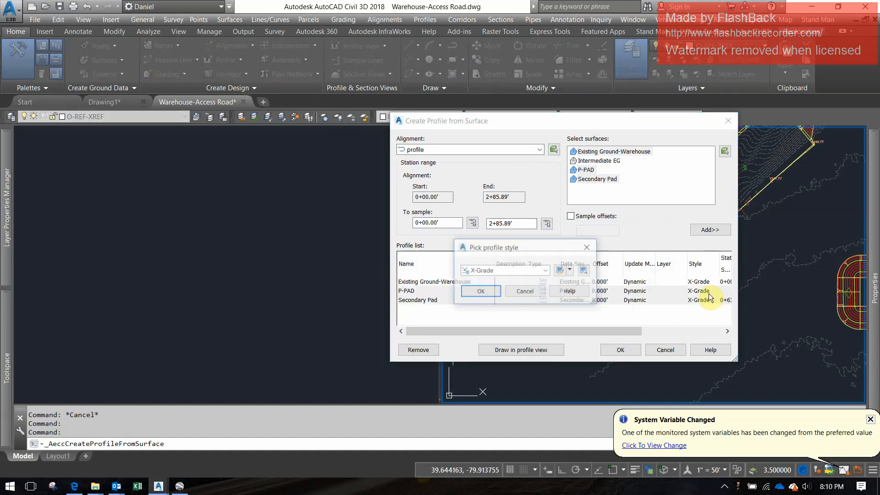
{"action": "left_click", "coordinate": [504, 271]}
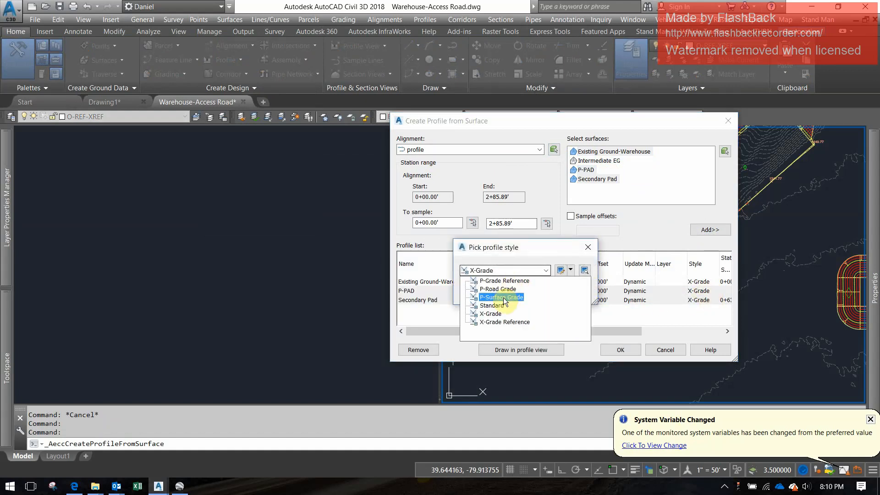
{"action": "left_click", "coordinate": [503, 297]}
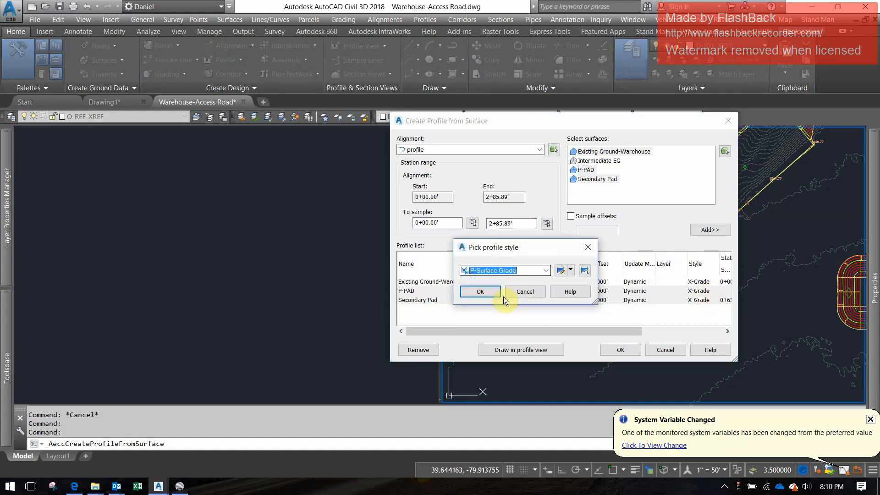
{"action": "left_click", "coordinate": [486, 296]}
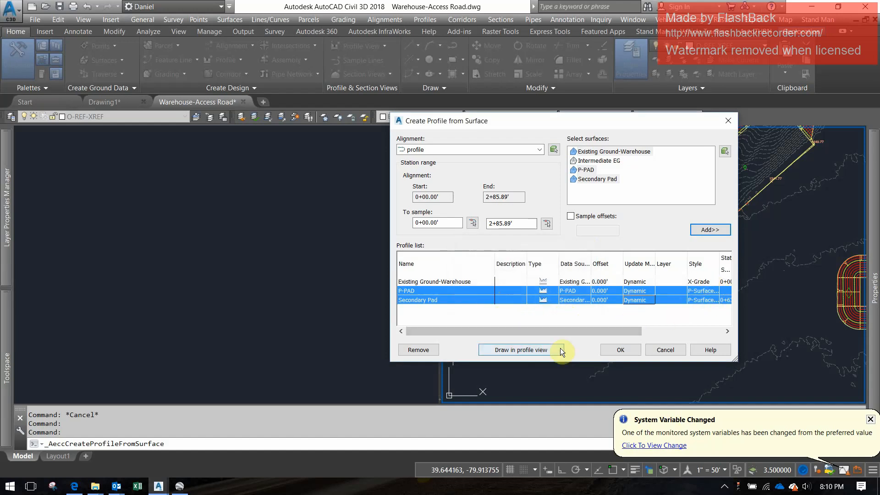
- Create a profile view in the Profile Grid 1x (20 scale) style, place it in the empty viewport, and save the drawing
{"action": "left_click", "coordinate": [532, 350]}
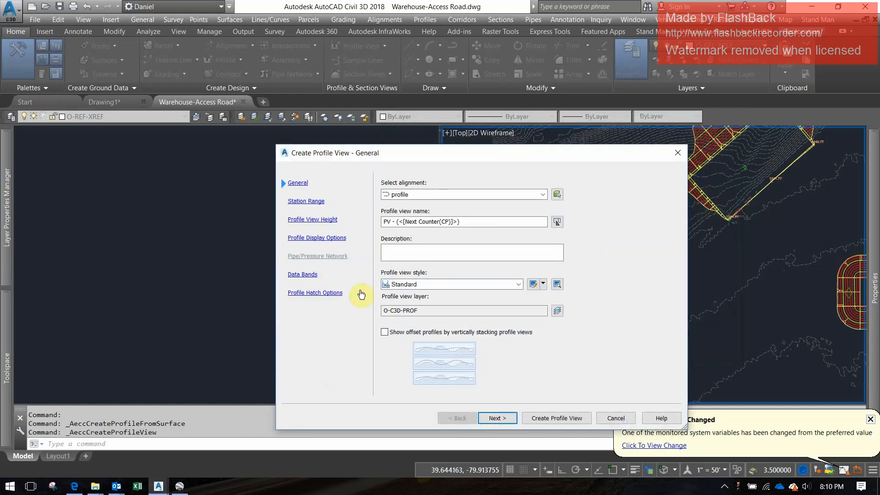
{"action": "left_click", "coordinate": [423, 285]}
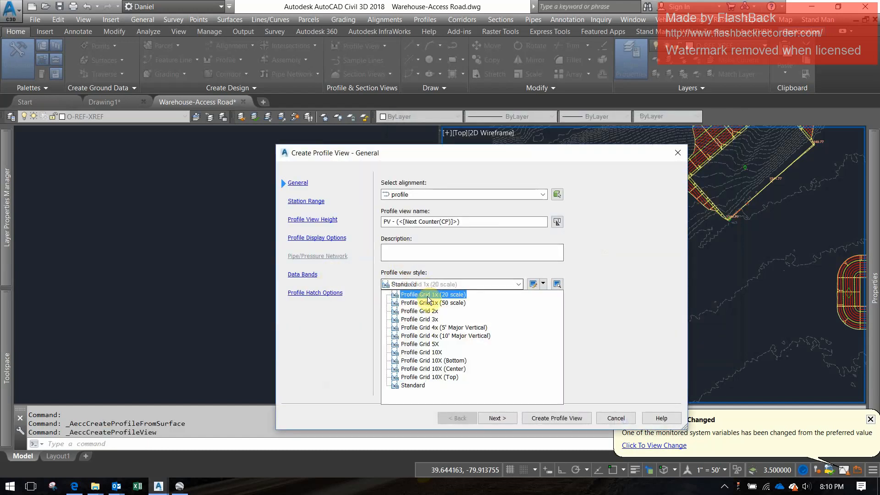
{"action": "left_click", "coordinate": [426, 294]}
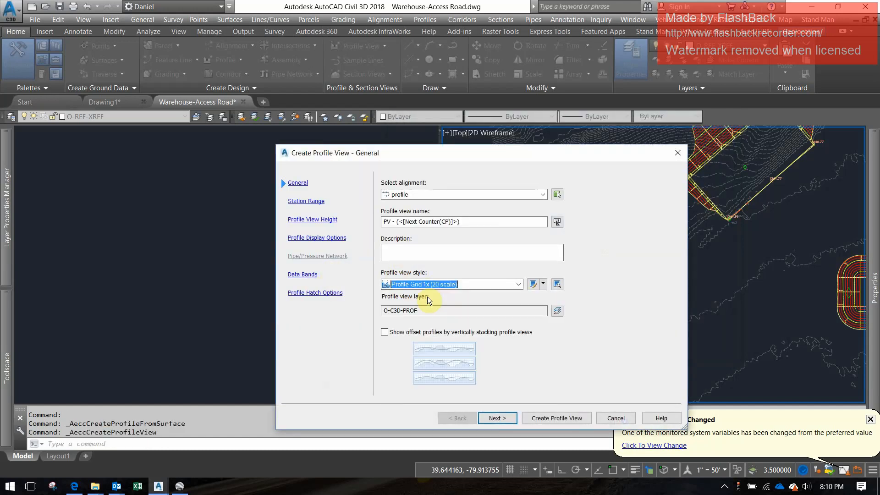
{"action": "left_click", "coordinate": [555, 421]}
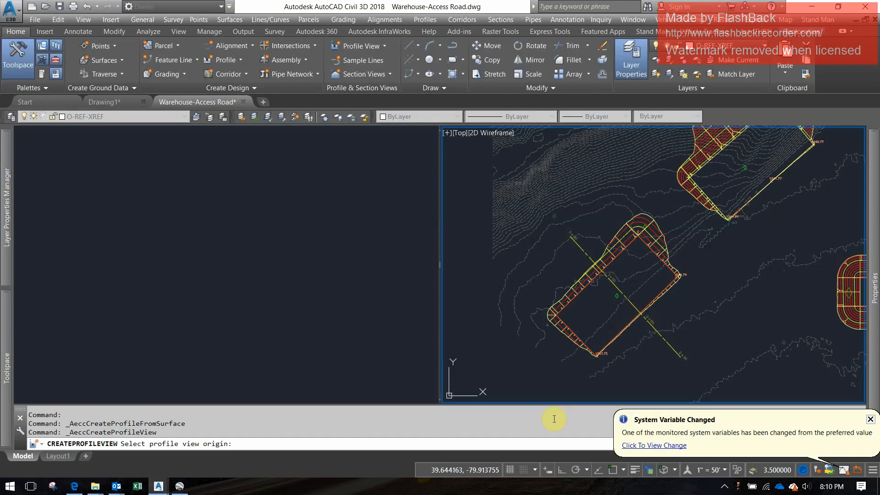
{"action": "left_click", "coordinate": [287, 315]}
{"action": "left_click", "coordinate": [203, 304]}
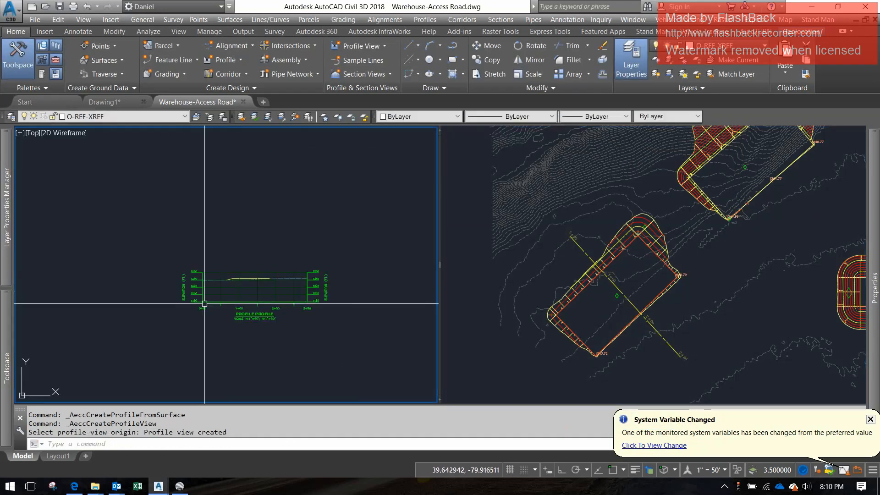
{"action": "scroll", "coordinate": [257, 257], "scroll_direction": "up", "scroll_amount": 5}
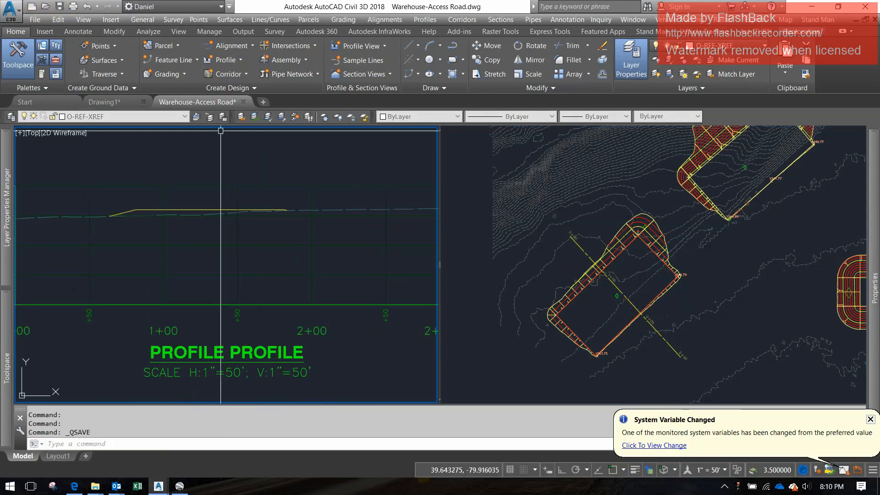
- Examine the secondary pad's grading and the neighbouring upper pad in plan against the new profile view
{"action": "left_click", "coordinate": [785, 290]}
{"action": "scroll", "coordinate": [738, 277], "scroll_direction": "down", "scroll_amount": 2}
{"action": "middle_click_drag", "start_coordinate": [738, 278], "coordinate": [683, 266]}
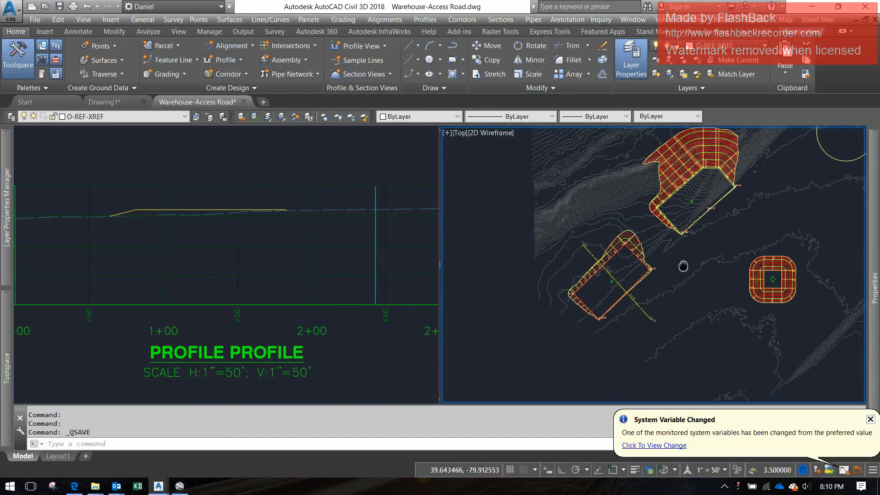
{"action": "scroll", "coordinate": [622, 233], "scroll_direction": "up", "scroll_amount": 2}
{"action": "left_click", "coordinate": [315, 239]}
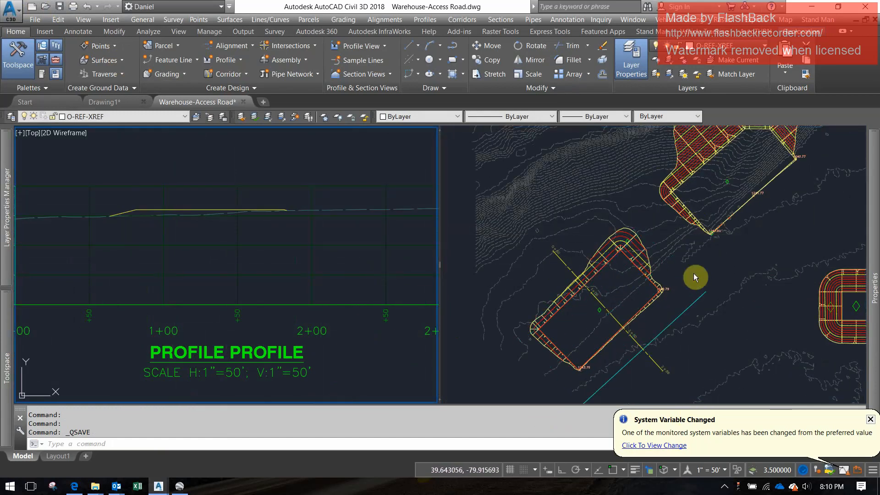
{"action": "left_click", "coordinate": [610, 243]}
{"action": "scroll", "coordinate": [617, 239], "scroll_direction": "up", "scroll_amount": 6}
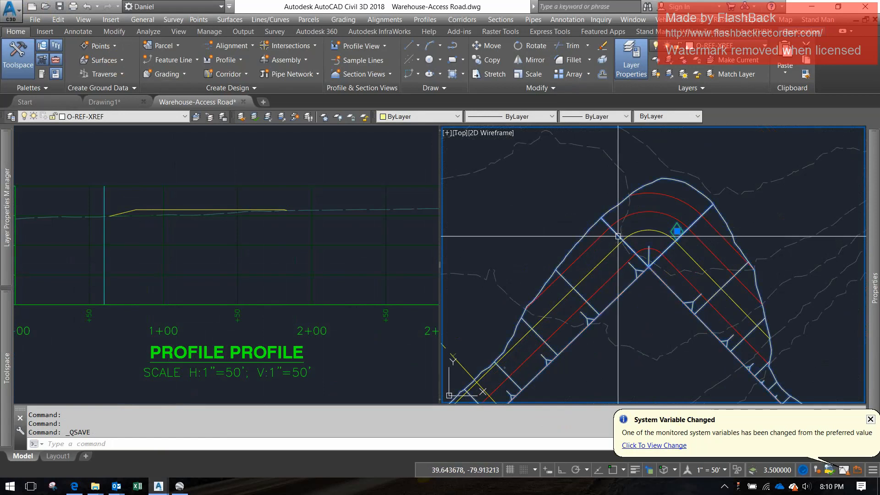
{"action": "left_click", "coordinate": [628, 244]}
{"action": "scroll", "coordinate": [652, 241], "scroll_direction": "down", "scroll_amount": 4}
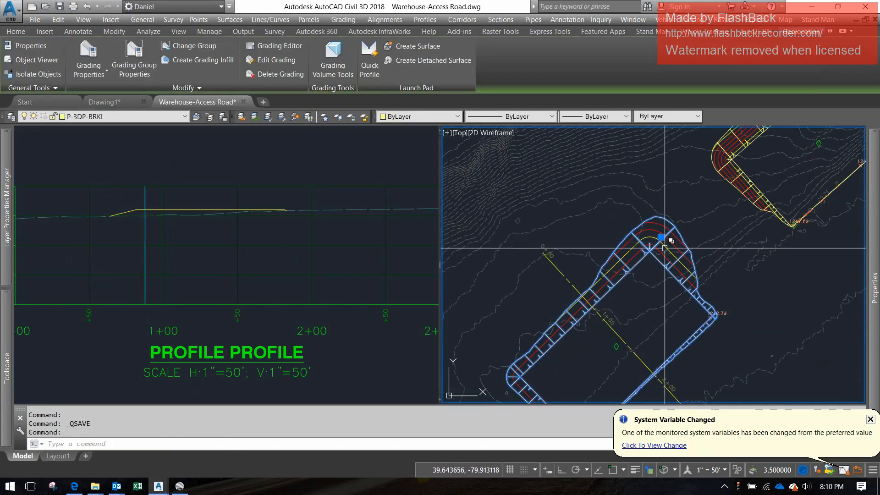
{"action": "key", "text": "Escape"}
{"action": "key", "text": "Escape"}
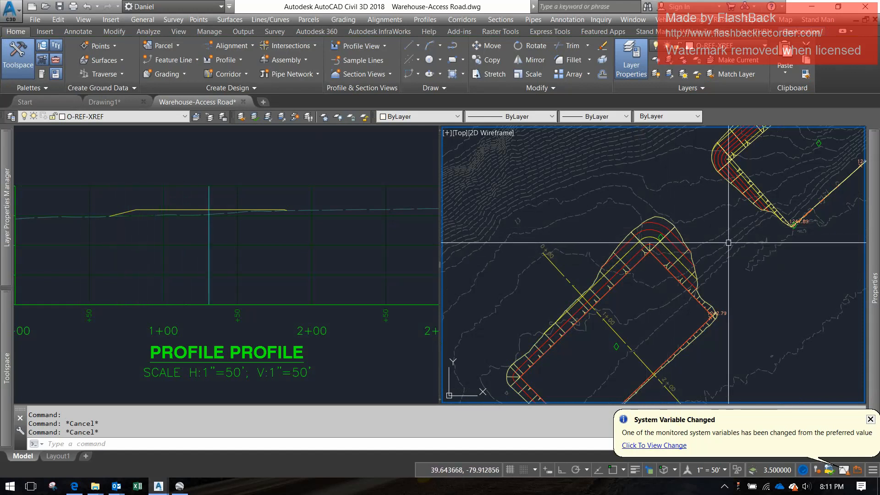
{"action": "middle_click_drag", "start_coordinate": [730, 244], "coordinate": [661, 285]}
{"action": "middle_click_drag", "start_coordinate": [718, 281], "coordinate": [683, 274]}
{"action": "scroll", "coordinate": [621, 331], "scroll_direction": "down", "scroll_amount": 2}
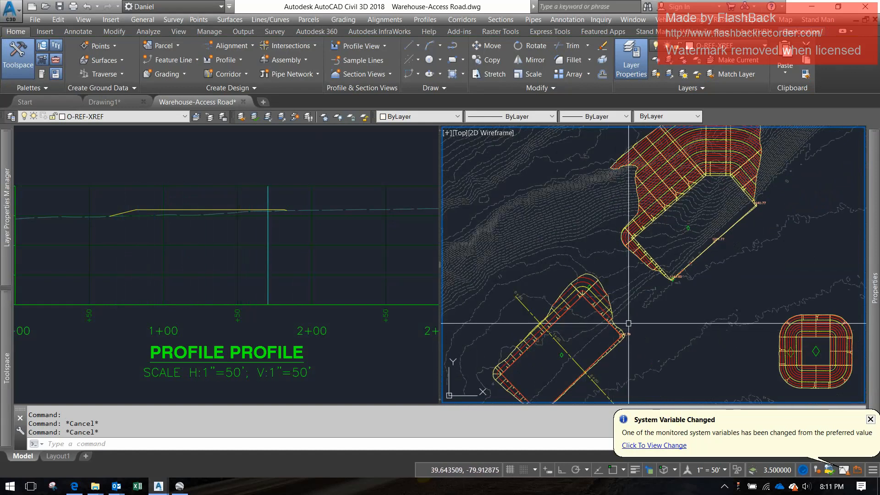
{"action": "scroll", "coordinate": [540, 316], "scroll_direction": "up", "scroll_amount": 4}
{"action": "scroll", "coordinate": [592, 266], "scroll_direction": "down", "scroll_amount": 3}
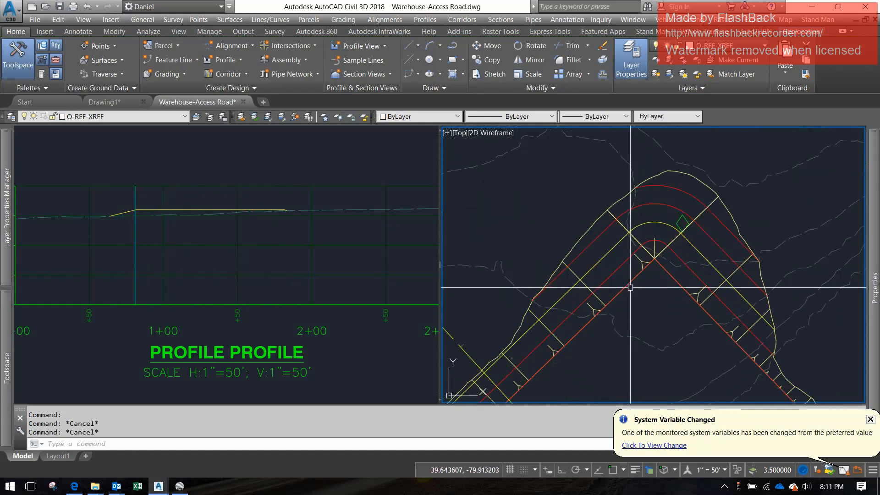
{"action": "middle_click_drag", "start_coordinate": [680, 296], "coordinate": [626, 321]}
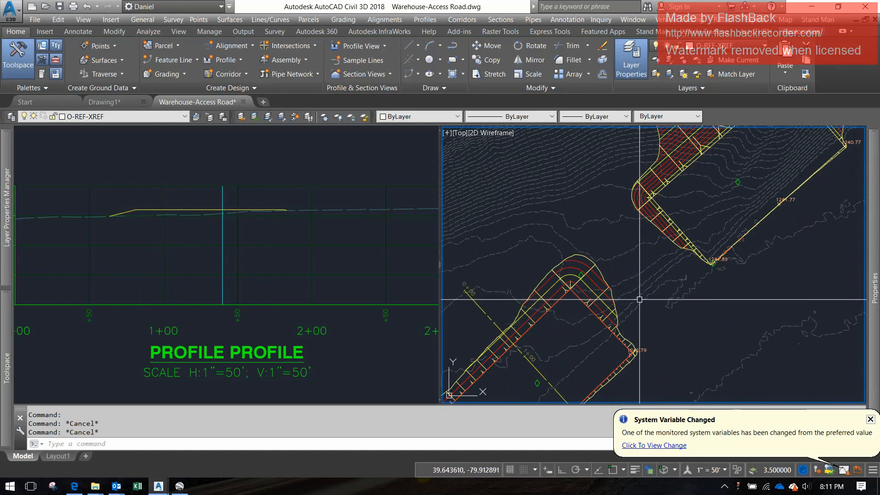
- Examine the elevations, contours and graded side slopes around the secondary pad in plan, compared with the neighbouring pads
{"action": "mouse_move", "coordinate": [639, 300]}
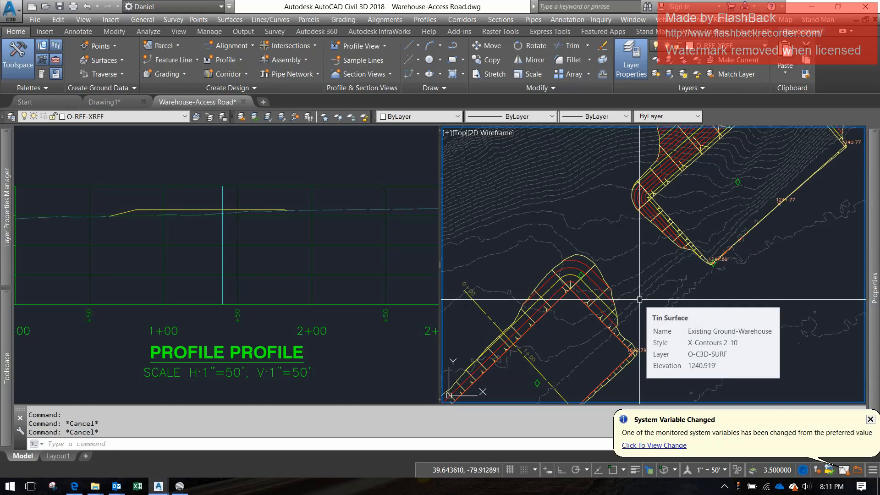
{"action": "scroll", "coordinate": [639, 299], "scroll_direction": "down", "scroll_amount": 5}
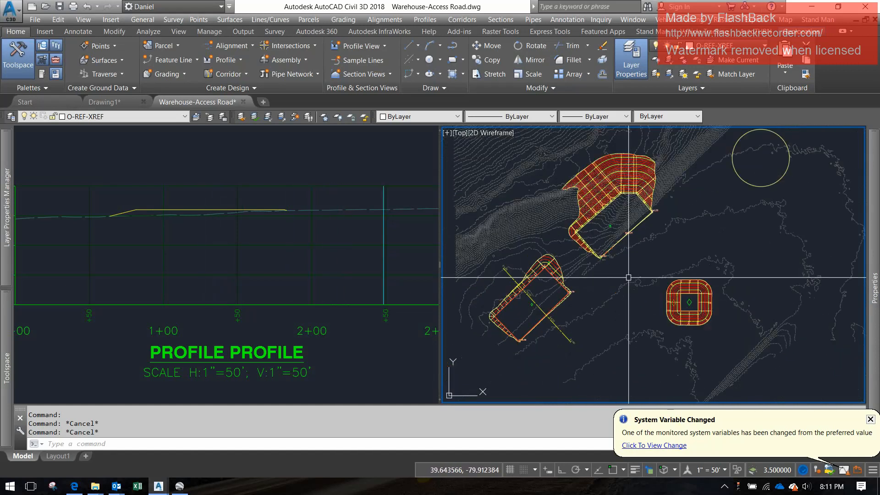
{"action": "scroll", "coordinate": [637, 275], "scroll_direction": "down", "scroll_amount": 2}
{"action": "scroll", "coordinate": [566, 298], "scroll_direction": "up", "scroll_amount": 6}
{"action": "middle_click_drag", "start_coordinate": [568, 299], "coordinate": [605, 304]}
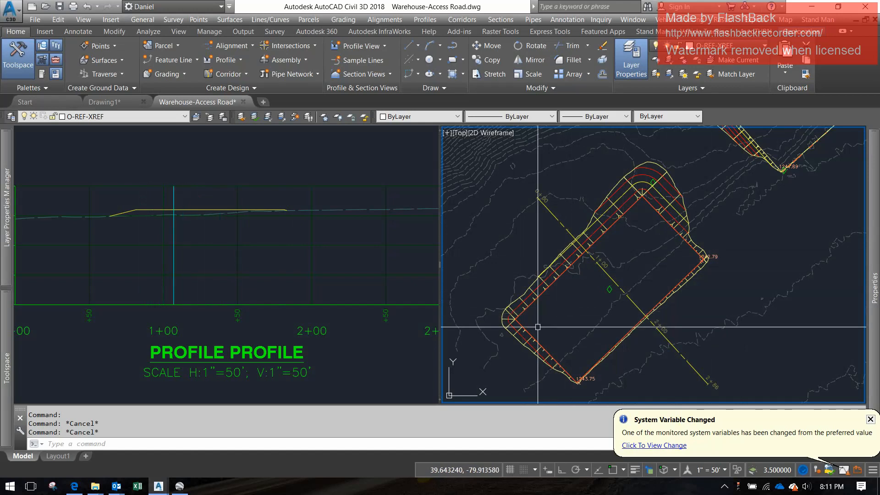
{"action": "scroll", "coordinate": [575, 380], "scroll_direction": "up", "scroll_amount": 2}
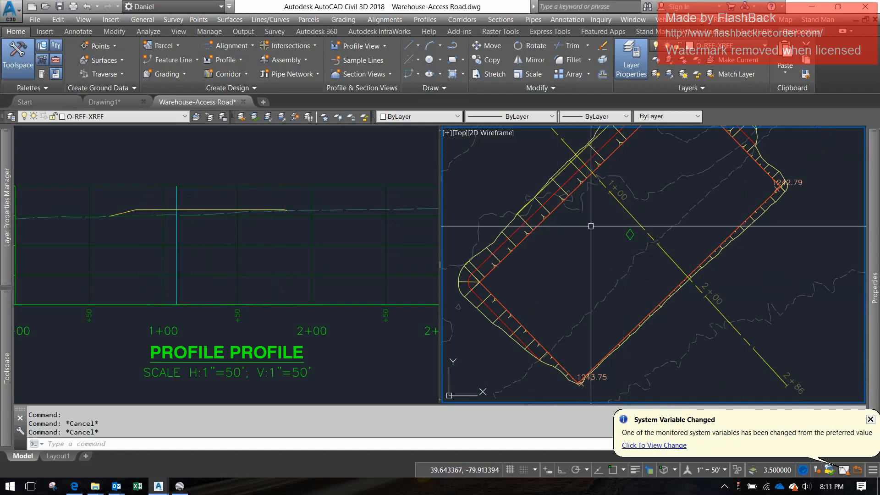
{"action": "mouse_move", "coordinate": [591, 227]}
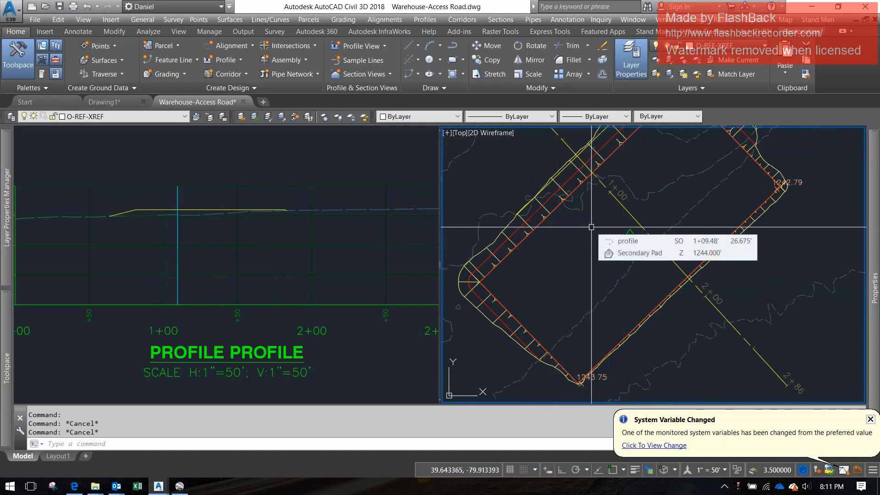
{"action": "scroll", "coordinate": [592, 227], "scroll_direction": "down", "scroll_amount": 2}
{"action": "middle_click_drag", "start_coordinate": [552, 203], "coordinate": [639, 372]}
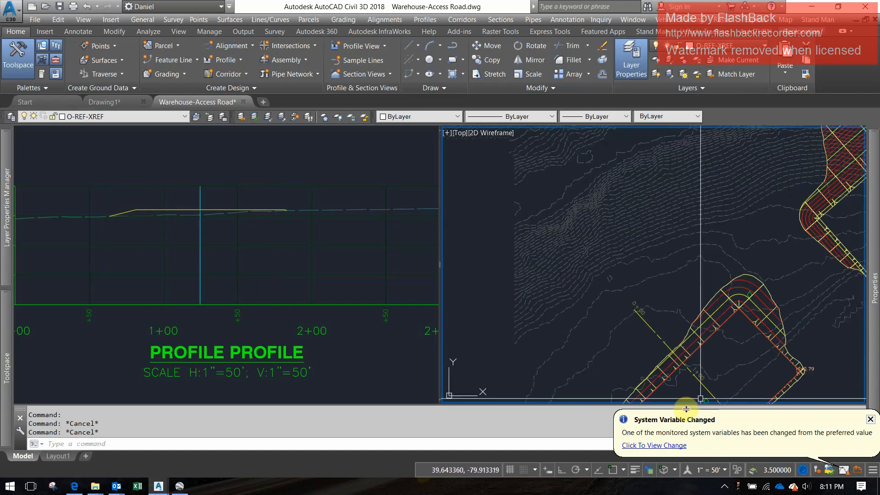
{"action": "scroll", "coordinate": [610, 213], "scroll_direction": "down", "scroll_amount": 6}
{"action": "scroll", "coordinate": [632, 297], "scroll_direction": "up", "scroll_amount": 4}
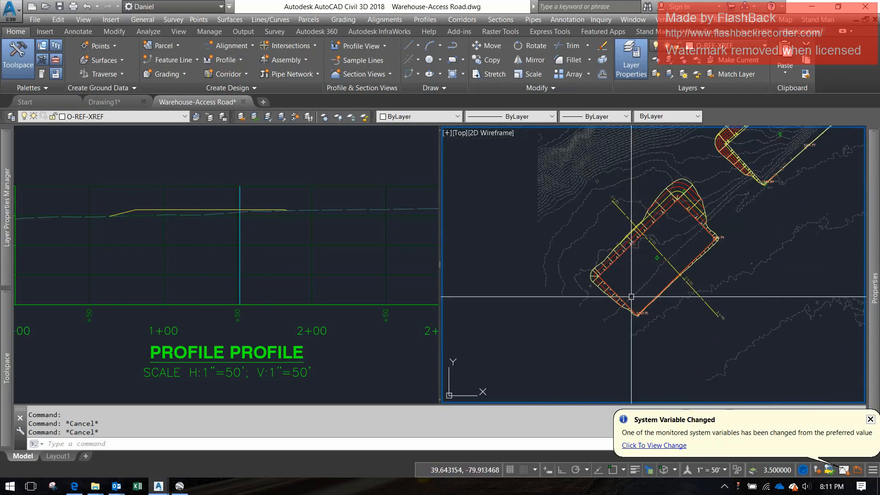
{"action": "scroll", "coordinate": [632, 297], "scroll_direction": "up", "scroll_amount": 2}
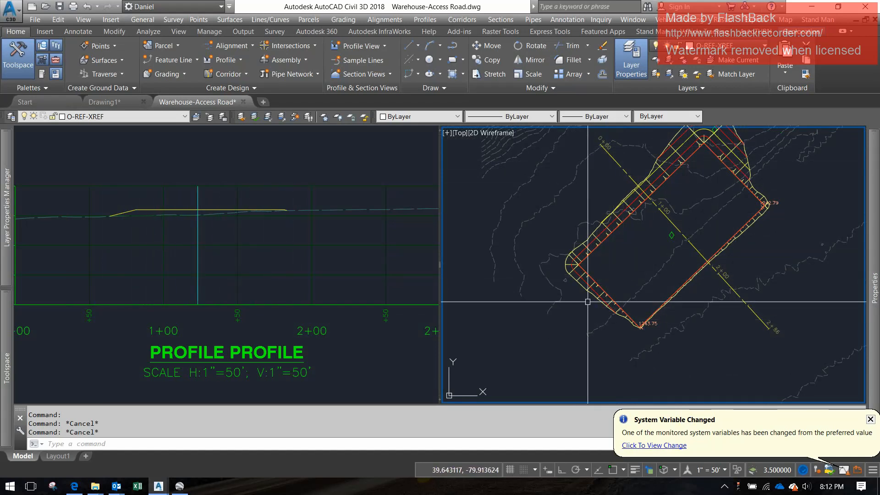
{"action": "middle_click_drag", "start_coordinate": [771, 186], "coordinate": [692, 241]}
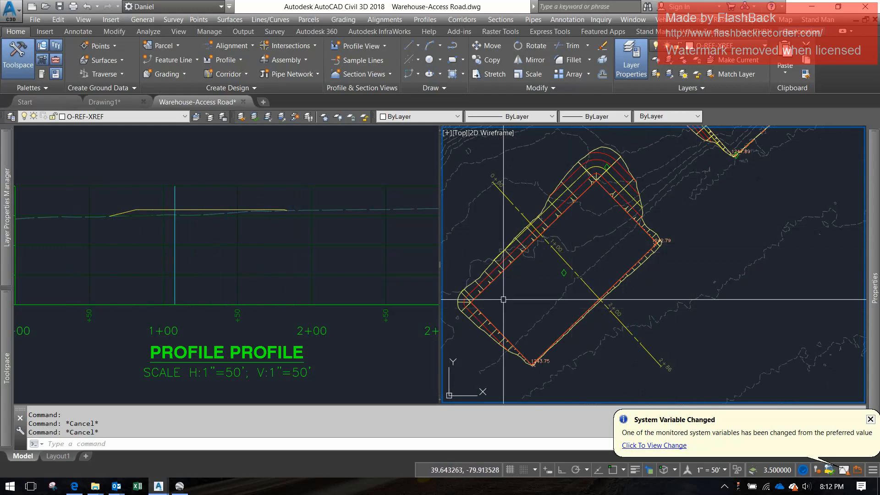
{"action": "scroll", "coordinate": [475, 293], "scroll_direction": "up", "scroll_amount": 6}
{"action": "scroll", "coordinate": [475, 293], "scroll_direction": "down", "scroll_amount": 4}
{"action": "middle_click_drag", "start_coordinate": [471, 296], "coordinate": [550, 295]}
{"action": "scroll", "coordinate": [550, 295], "scroll_direction": "up", "scroll_amount": 2}
{"action": "scroll", "coordinate": [550, 295], "scroll_direction": "down", "scroll_amount": 2}
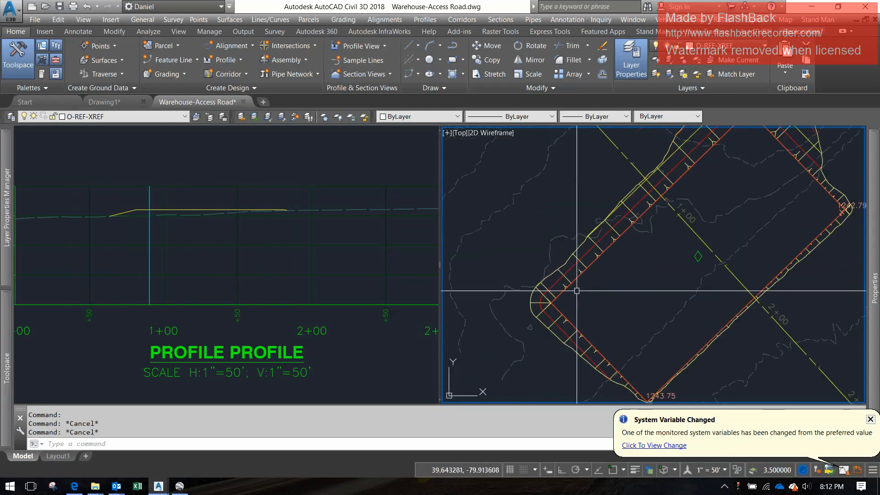
{"action": "middle_click_drag", "start_coordinate": [638, 249], "coordinate": [624, 266]}
{"action": "scroll", "coordinate": [611, 248], "scroll_direction": "up", "scroll_amount": 5}
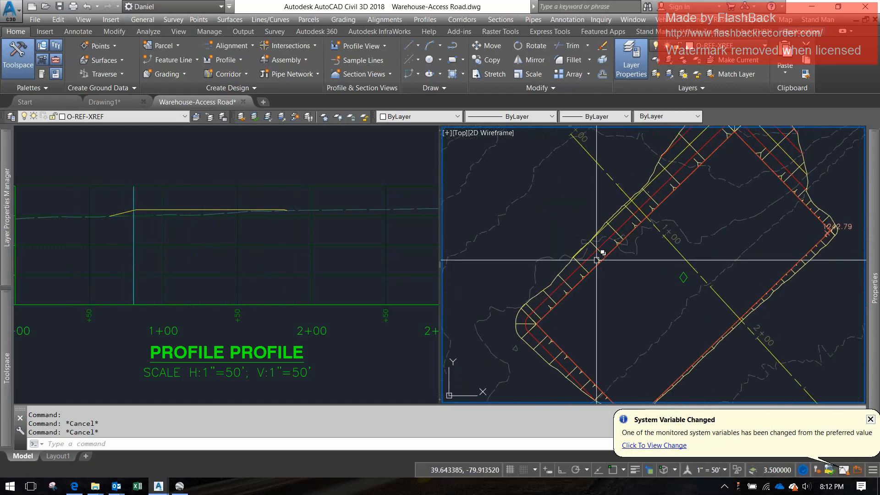
- Delete the secondary pad's side-slope grading, keeping its feature line
{"action": "left_click", "coordinate": [611, 240]}
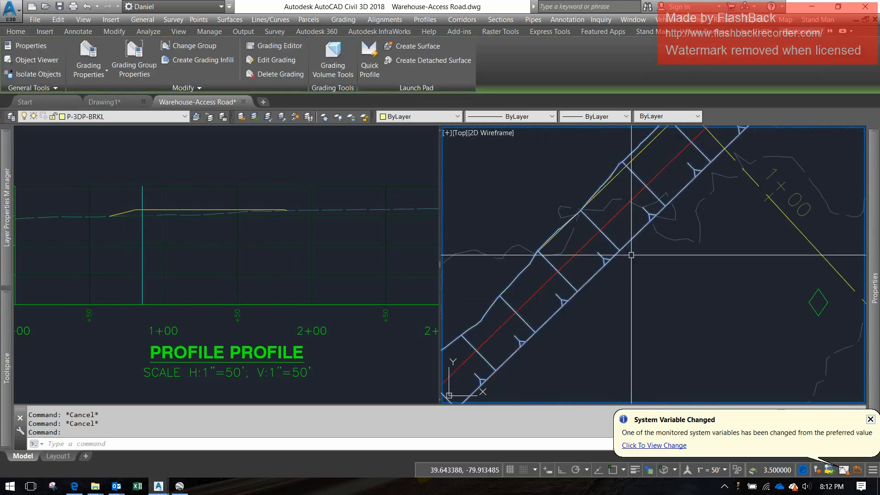
{"action": "scroll", "coordinate": [688, 206], "scroll_direction": "down", "scroll_amount": 4}
{"action": "scroll", "coordinate": [696, 212], "scroll_direction": "up", "scroll_amount": 8}
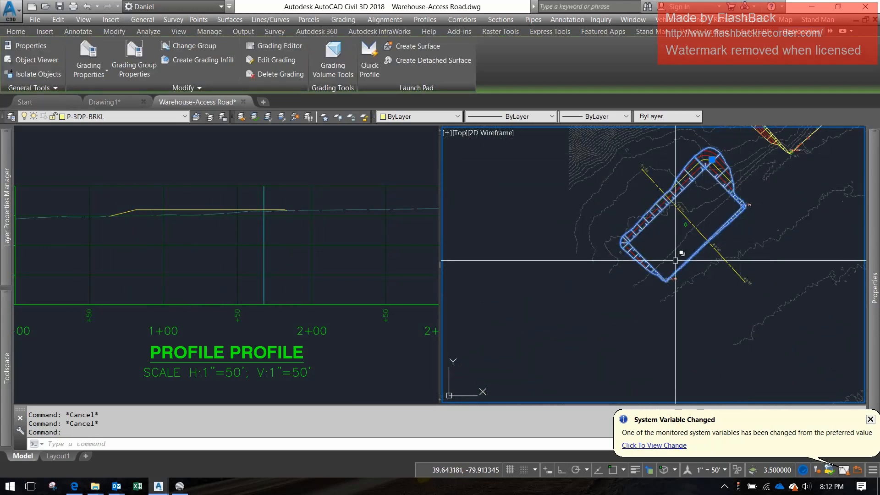
{"action": "scroll", "coordinate": [688, 225], "scroll_direction": "down", "scroll_amount": 4}
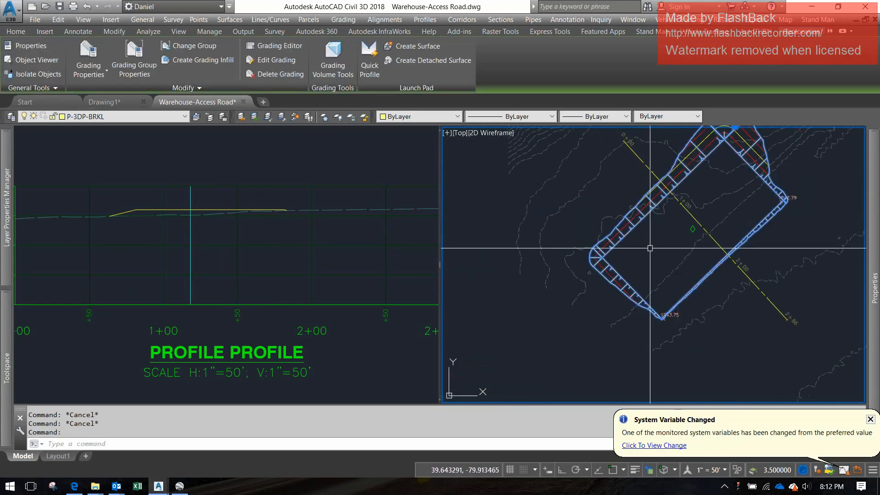
{"action": "scroll", "coordinate": [596, 252], "scroll_direction": "up", "scroll_amount": 5}
{"action": "left_click", "coordinate": [600, 259]}
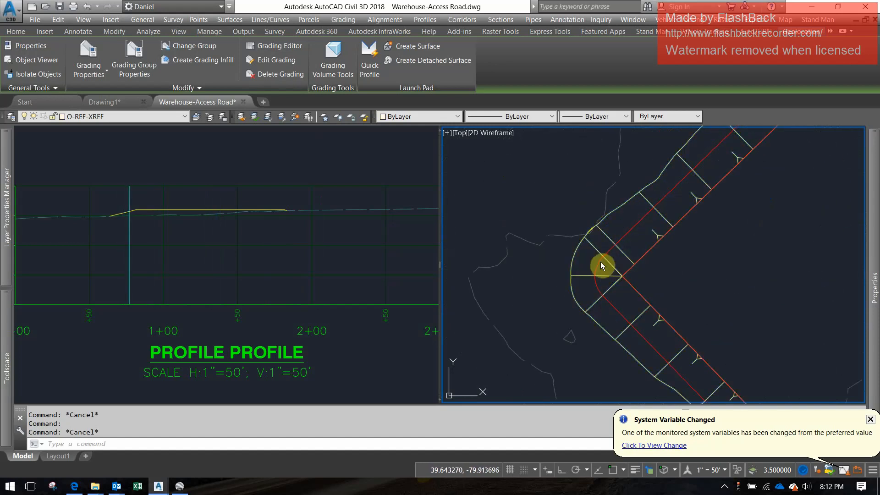
{"action": "key", "text": "Escape"}
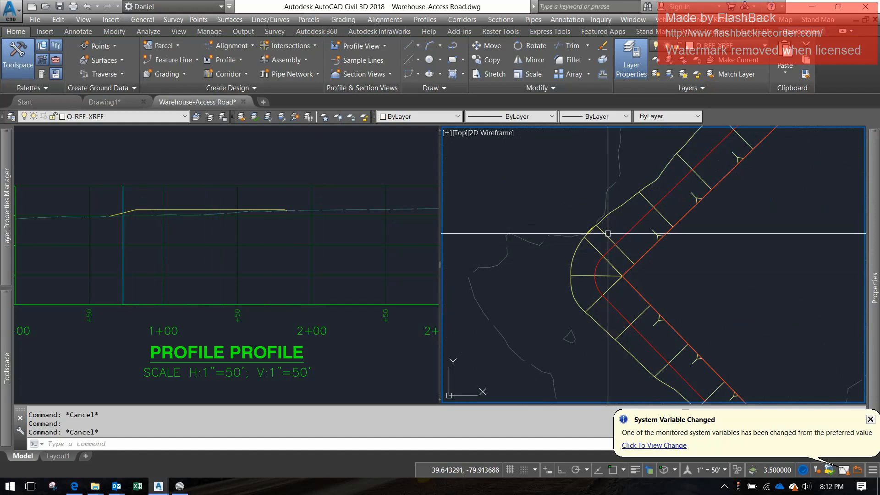
{"action": "left_click", "coordinate": [651, 284]}
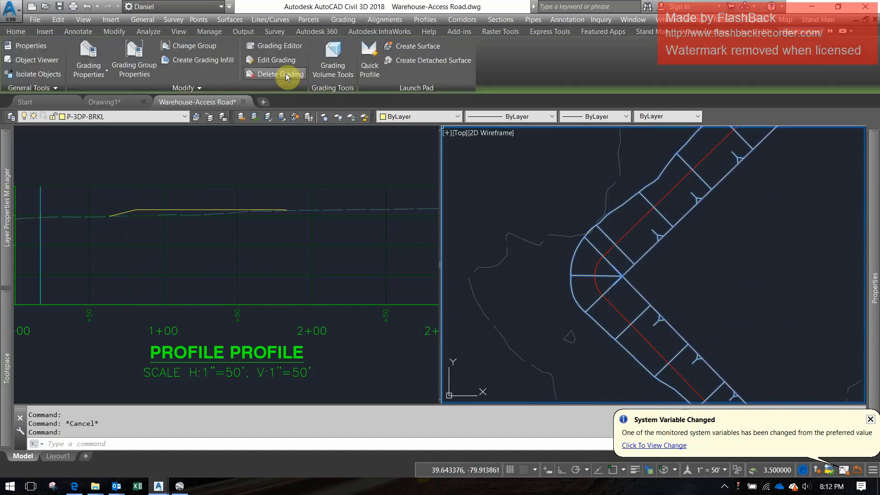
{"action": "left_click", "coordinate": [289, 76]}
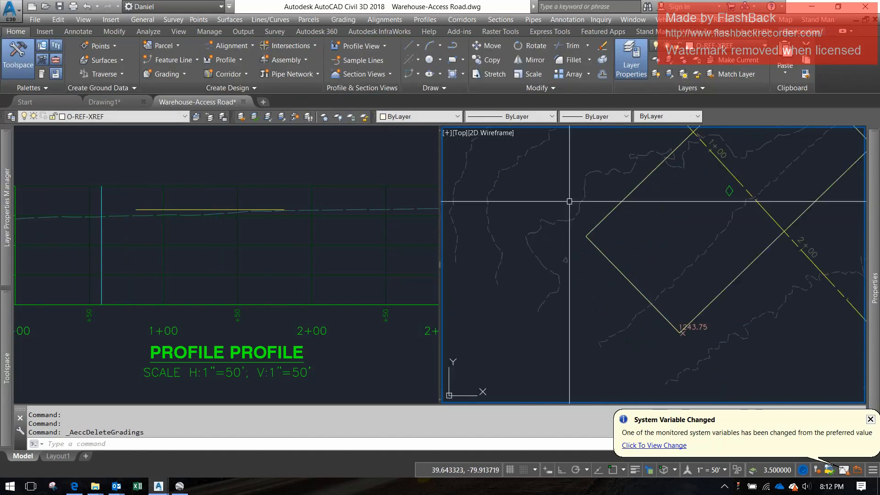
{"action": "scroll", "coordinate": [518, 294], "scroll_direction": "down", "scroll_amount": 3}
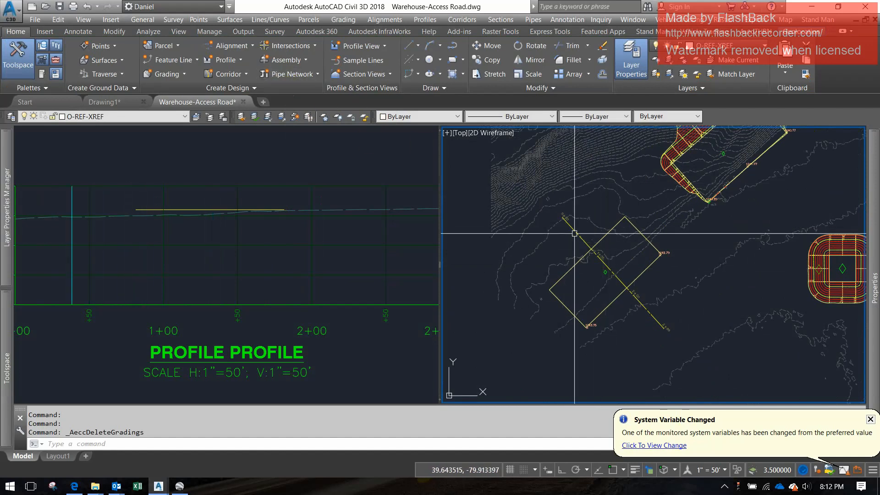
{"action": "key", "text": "Escape"}
- Open the grading creation tools for the Secondary Pad group and set the grading criteria to Offset-Slope
{"action": "middle_click_drag", "start_coordinate": [619, 266], "coordinate": [588, 288]}
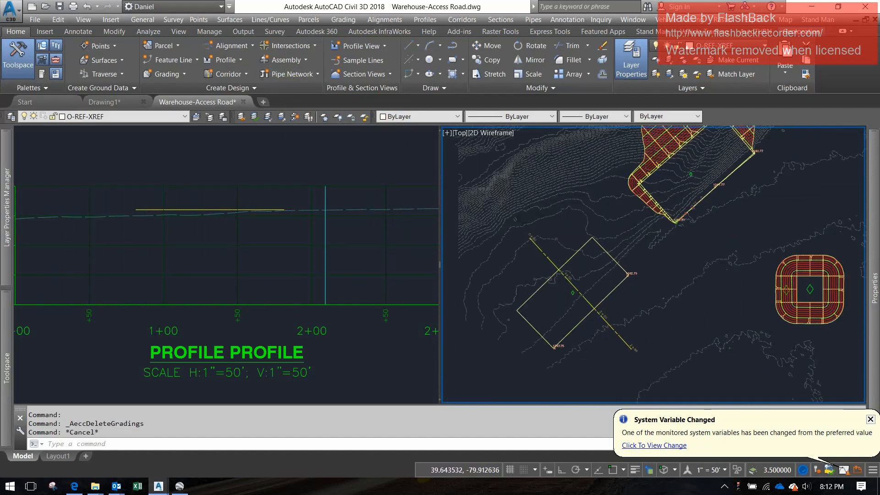
{"action": "left_click", "coordinate": [178, 74]}
{"action": "left_click", "coordinate": [187, 91]}
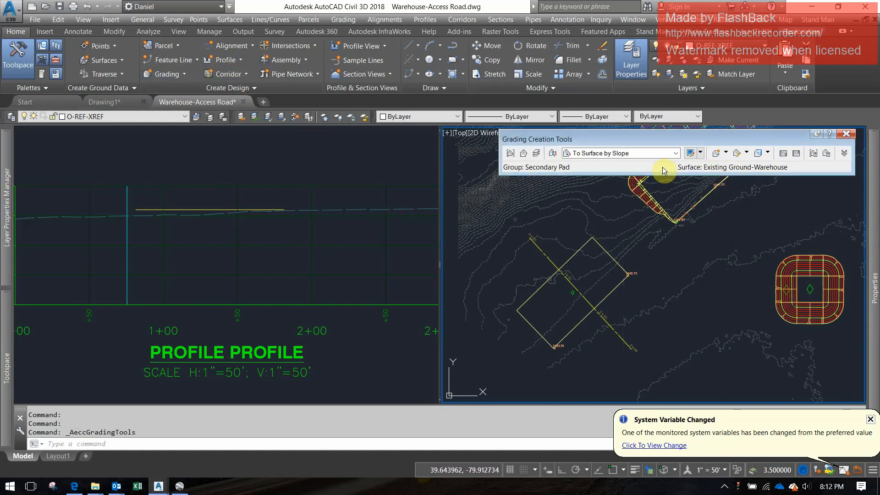
{"action": "left_click", "coordinate": [676, 154]}
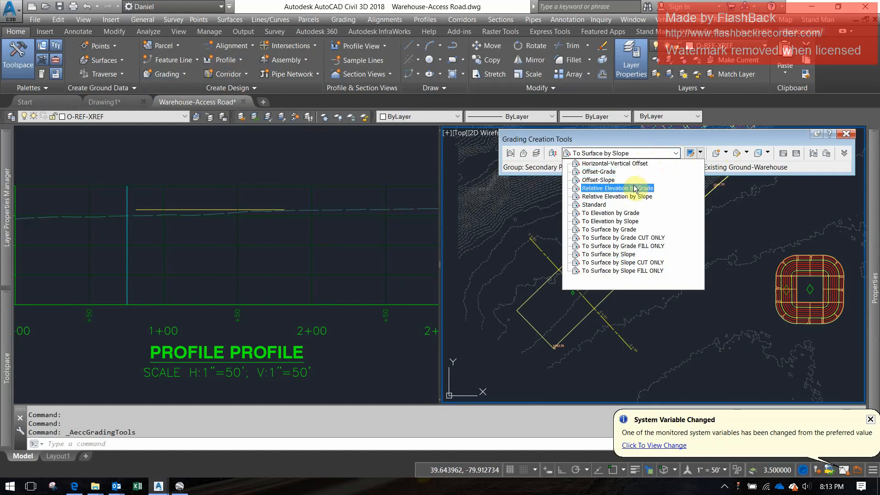
{"action": "left_click", "coordinate": [610, 181]}
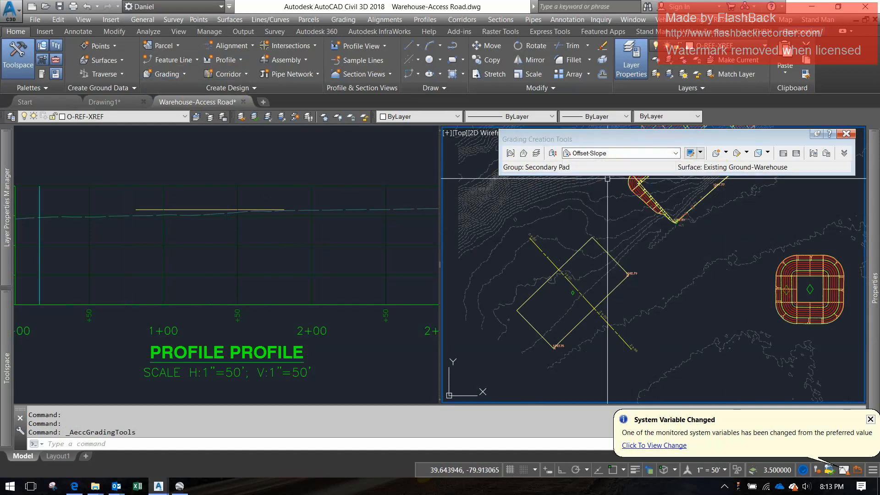
{"action": "left_click", "coordinate": [716, 154]}
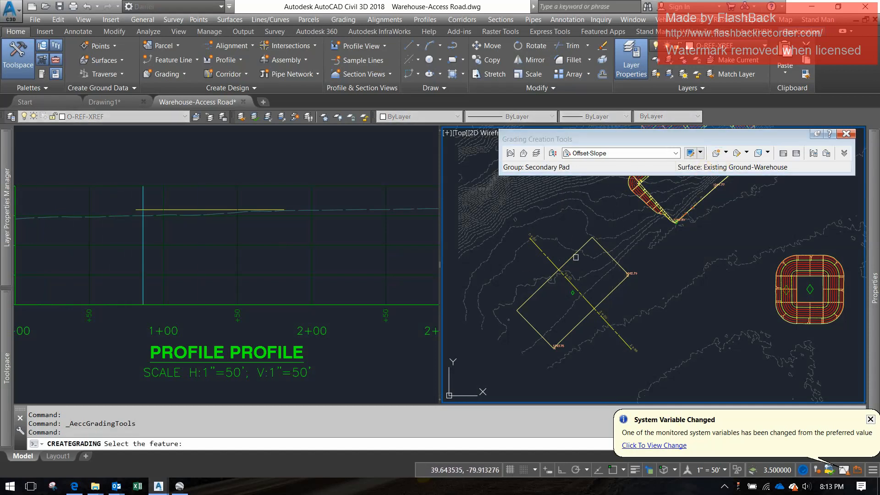
{"action": "left_click", "coordinate": [574, 258]}
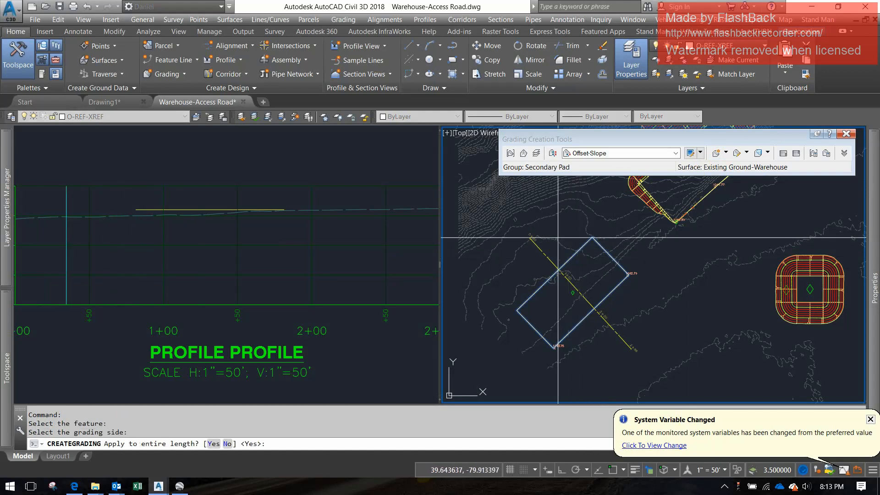
{"action": "key", "text": "Return"}
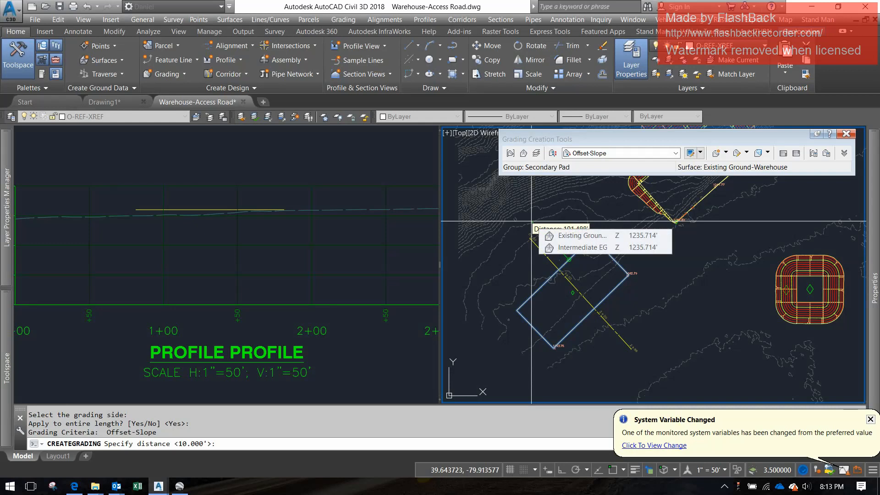
{"action": "key", "text": "Escape"}
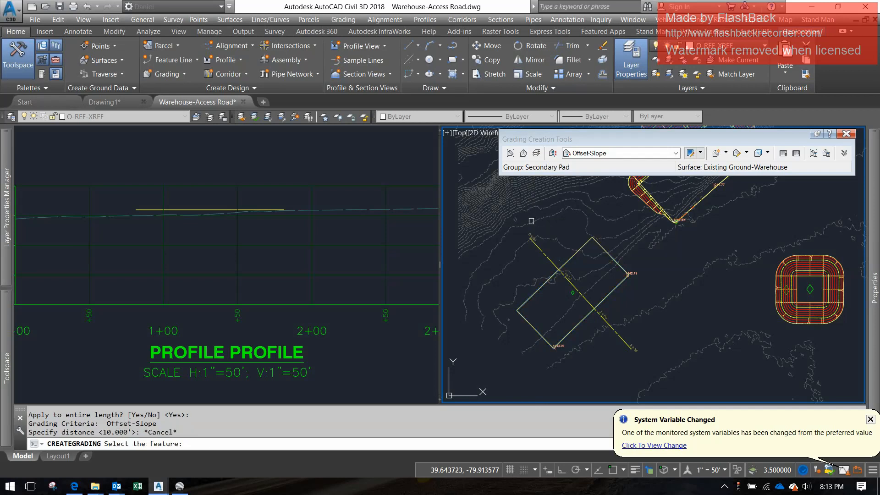
{"action": "key", "text": "Escape"}
- Draw a straight horizontal polyline with Ortho on in the empty space above the profile view
{"action": "left_click", "coordinate": [337, 196]}
{"action": "scroll", "coordinate": [320, 312], "scroll_direction": "down", "scroll_amount": 4}
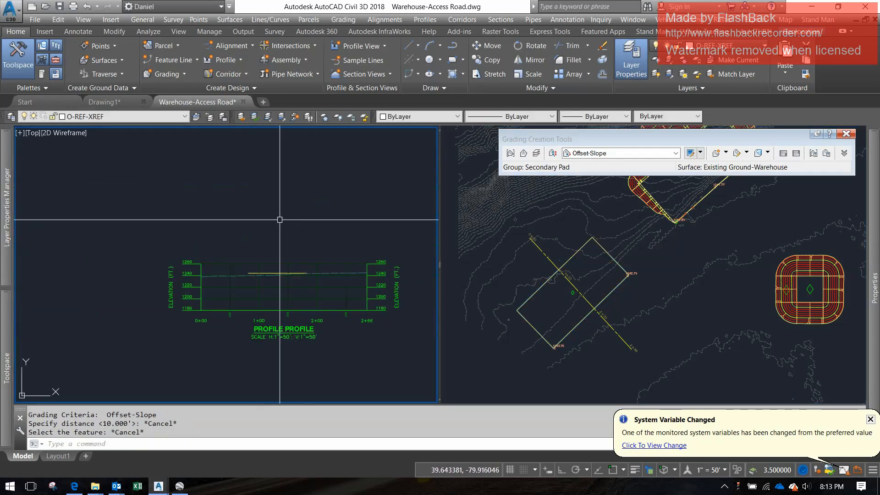
{"action": "type", "text": "pl"}
{"action": "key", "text": "Return"}
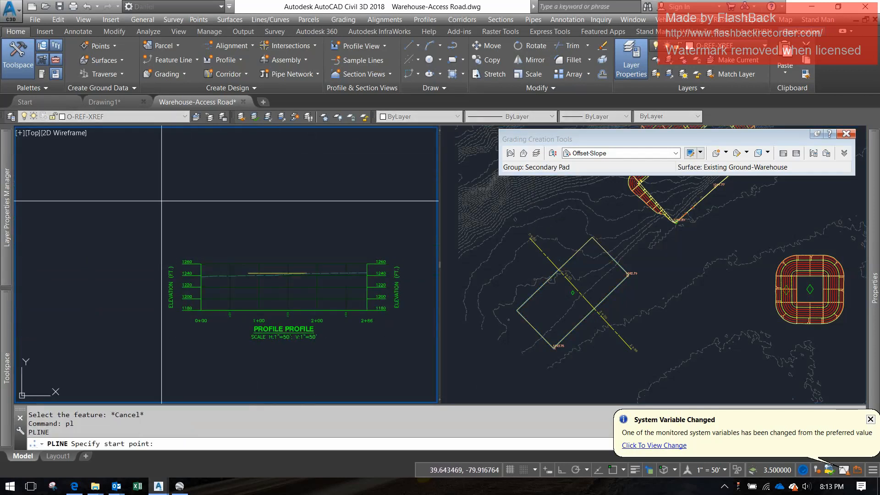
{"action": "left_click", "coordinate": [148, 222]}
{"action": "left_click", "coordinate": [268, 223]}
{"action": "scroll", "coordinate": [266, 227], "scroll_direction": "up", "scroll_amount": 2}
{"action": "key", "text": "Escape"}
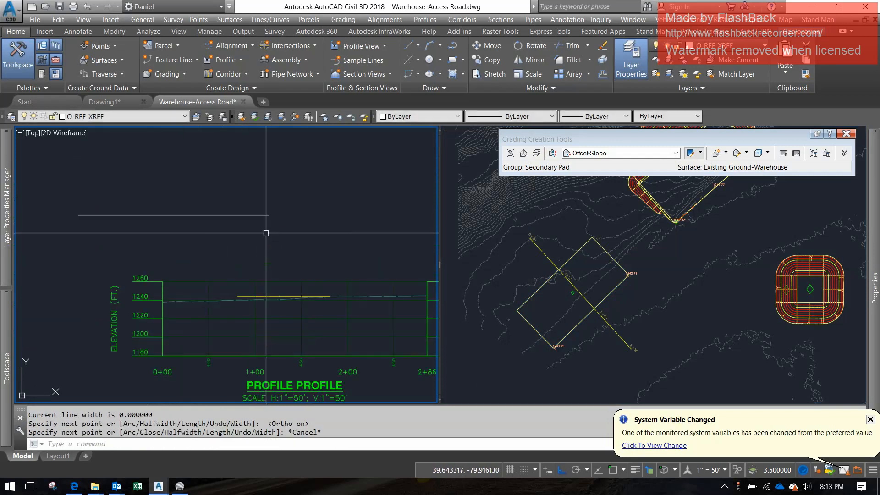
- Draw a helper polyline with object snap on, running 10 units right and 5 units up from the horizontal line's right end
{"action": "type", "text": "pl"}
{"action": "key", "text": "Return"}
{"action": "key", "text": "F3"}
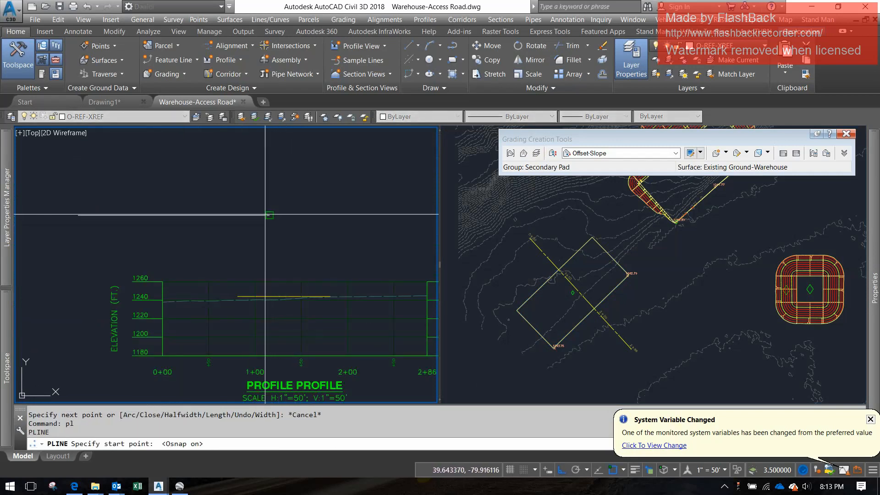
{"action": "left_click", "coordinate": [270, 216]}
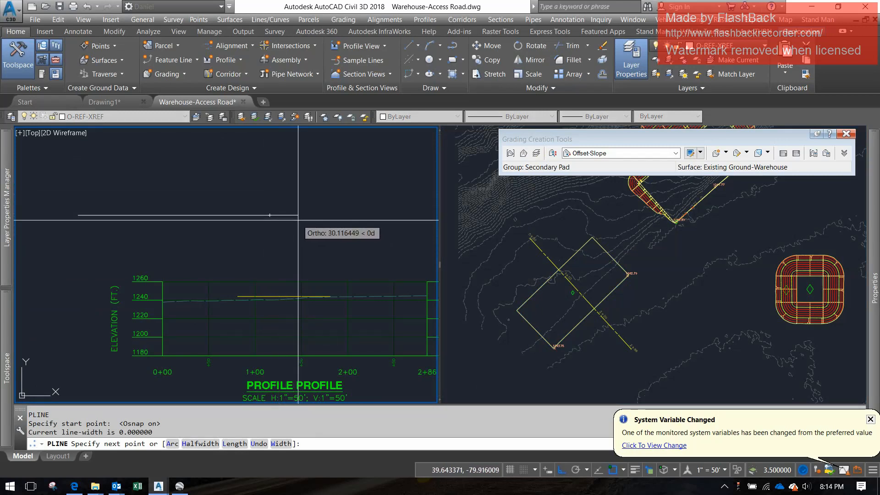
{"action": "scroll", "coordinate": [291, 216], "scroll_direction": "up", "scroll_amount": 3}
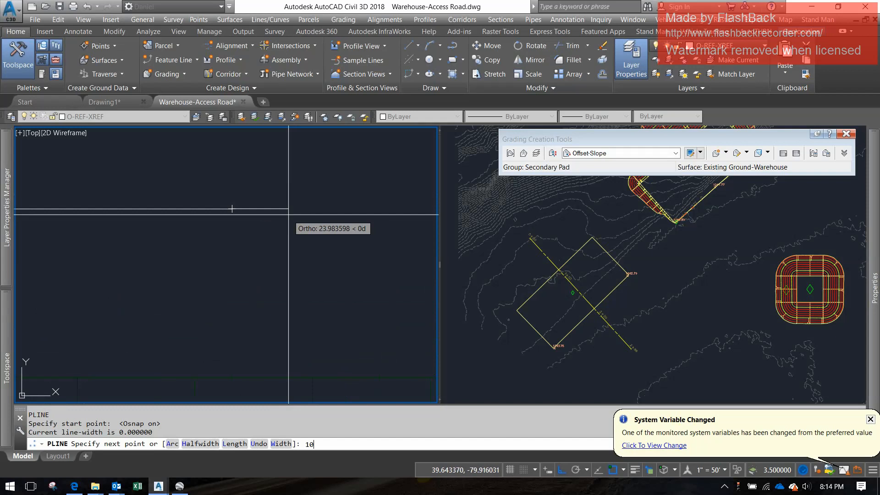
{"action": "key", "text": "Return"}
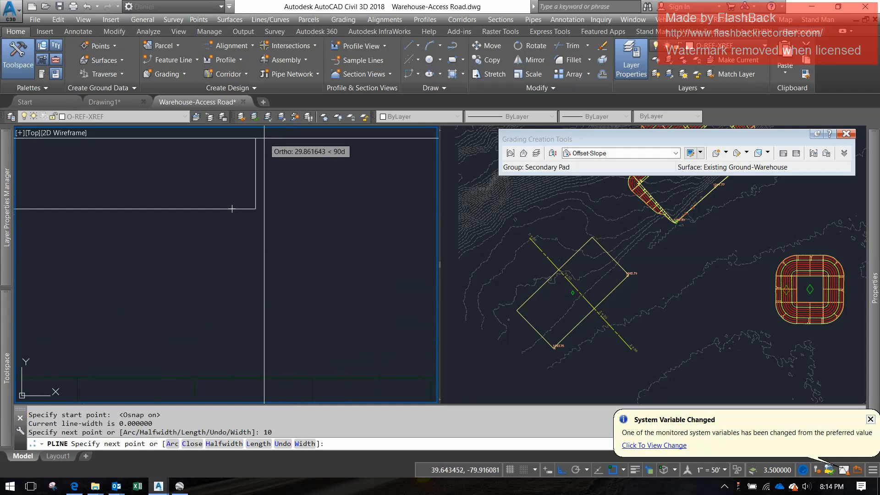
{"action": "type", "text": "5"}
{"action": "key", "text": "Return"}
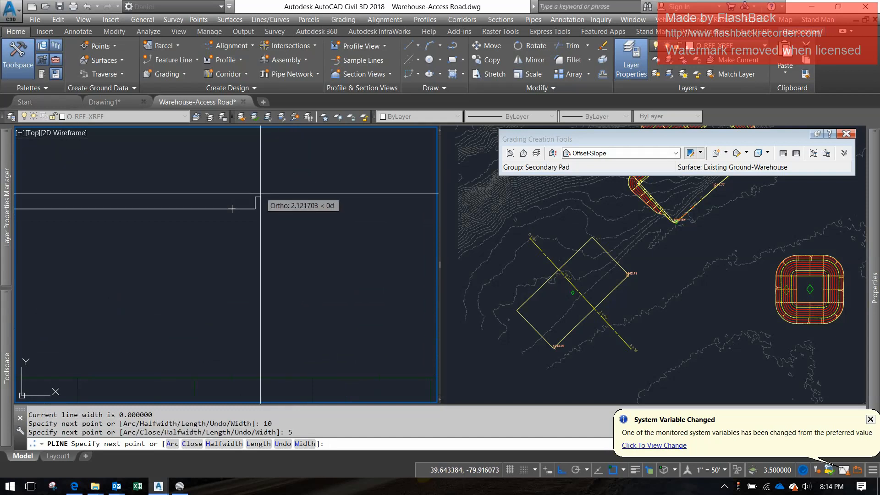
{"action": "key", "text": "Escape"}
- Draw the upward side slope from the horizontal line's end to the helper polyline's upper end, and delete the helper
{"action": "key", "text": "Return"}
{"action": "left_click", "coordinate": [232, 209]}
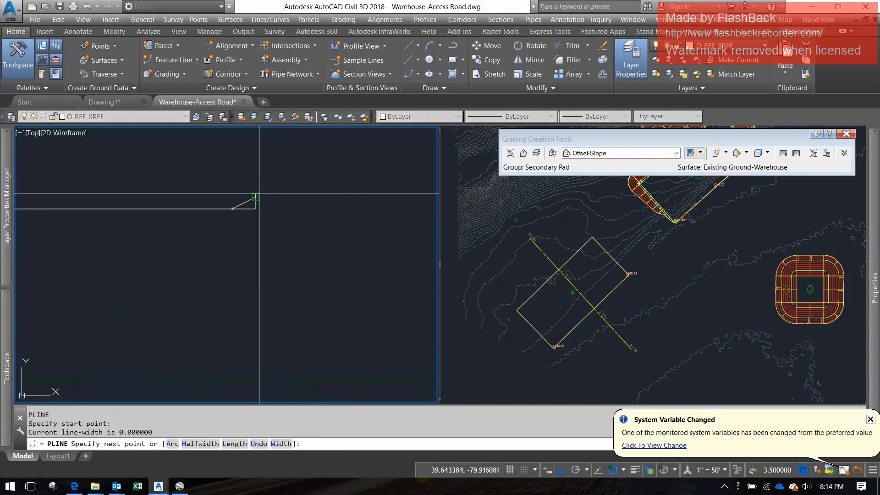
{"action": "left_click", "coordinate": [256, 198]}
{"action": "key", "text": "Escape"}
{"action": "scroll", "coordinate": [251, 207], "scroll_direction": "up", "scroll_amount": 2}
{"action": "left_click", "coordinate": [284, 215]}
{"action": "left_click", "coordinate": [239, 186]}
{"action": "key", "text": "Delete"}
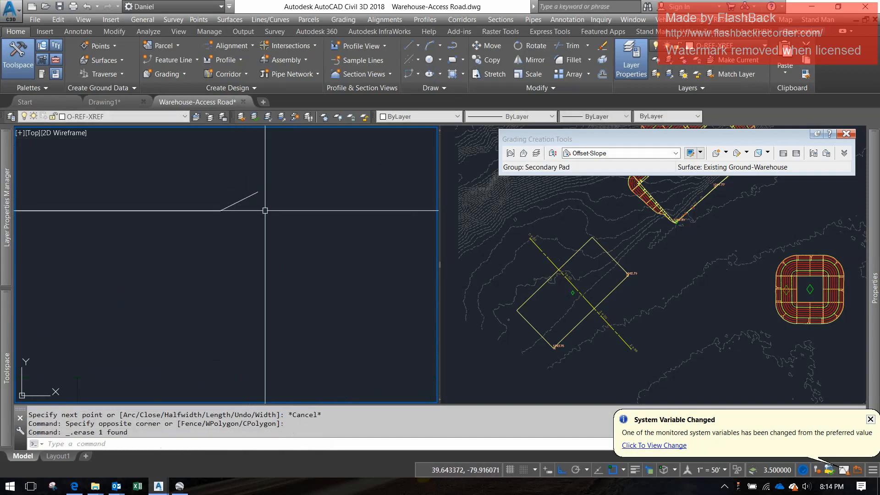
- Draw a flat bench 5 units long to the right from the upper end of the upward slope
{"action": "type", "text": "pl"}
{"action": "key", "text": "Return"}
{"action": "left_click", "coordinate": [258, 192]}
{"action": "type", "text": "5"}
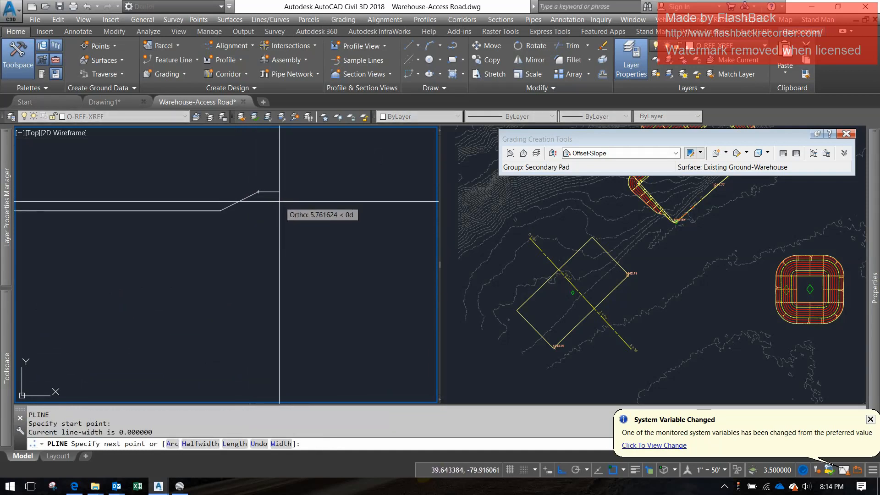
{"action": "key", "text": "Return"}
{"action": "key", "text": "Escape"}
- Draw a helper polyline running 40 units right and 10 units down from the bench's outer end
{"action": "type", "text": "pl"}
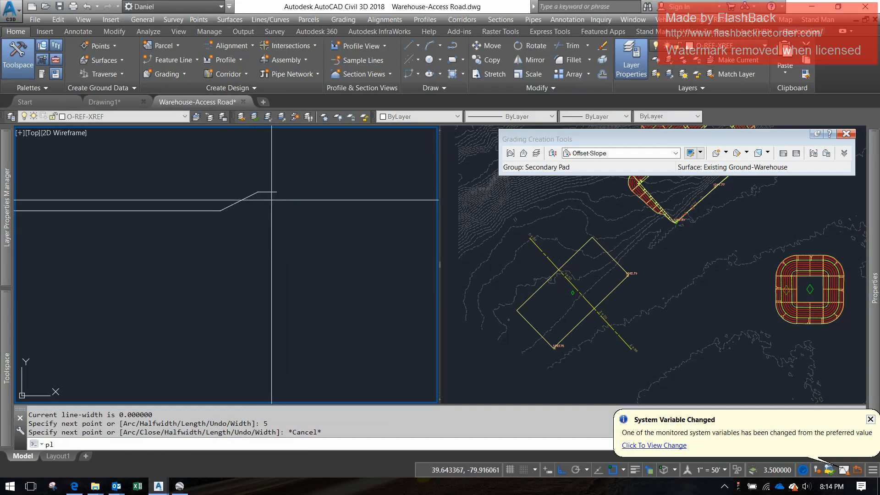
{"action": "key", "text": "Return"}
{"action": "left_click", "coordinate": [277, 192]}
{"action": "scroll", "coordinate": [327, 257], "scroll_direction": "down", "scroll_amount": 2}
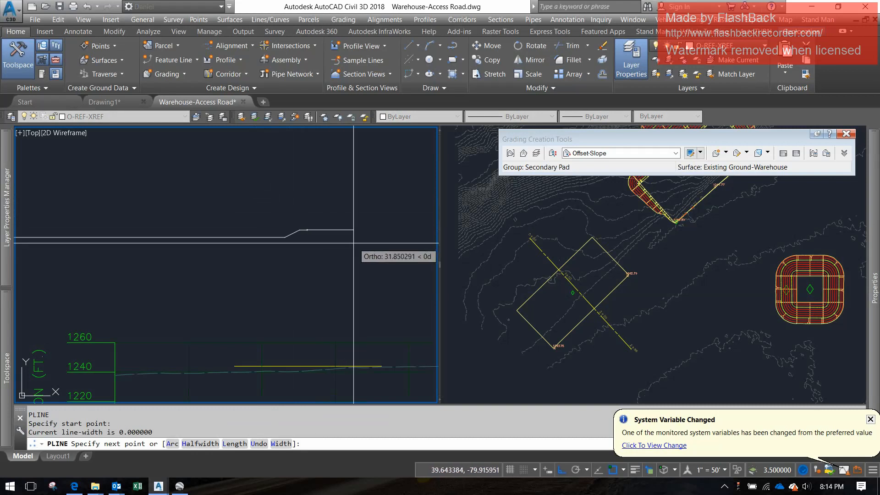
{"action": "type", "text": "40"}
{"action": "key", "text": "Return"}
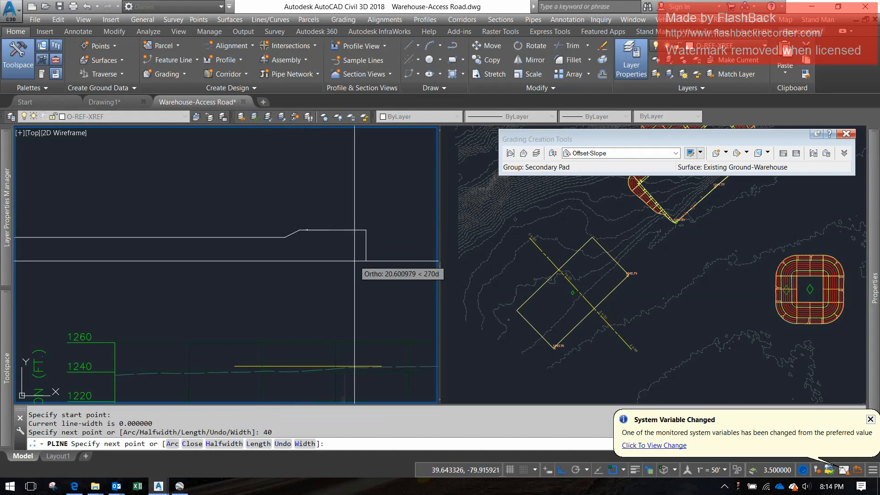
{"action": "type", "text": "10"}
{"action": "key", "text": "Return"}
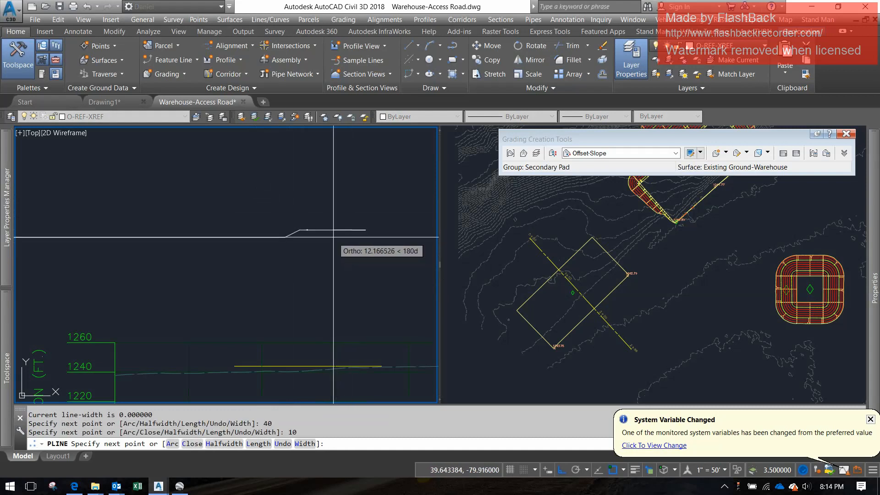
{"action": "type", "text": "u"}
{"action": "key", "text": "Return"}
{"action": "type", "text": "10"}
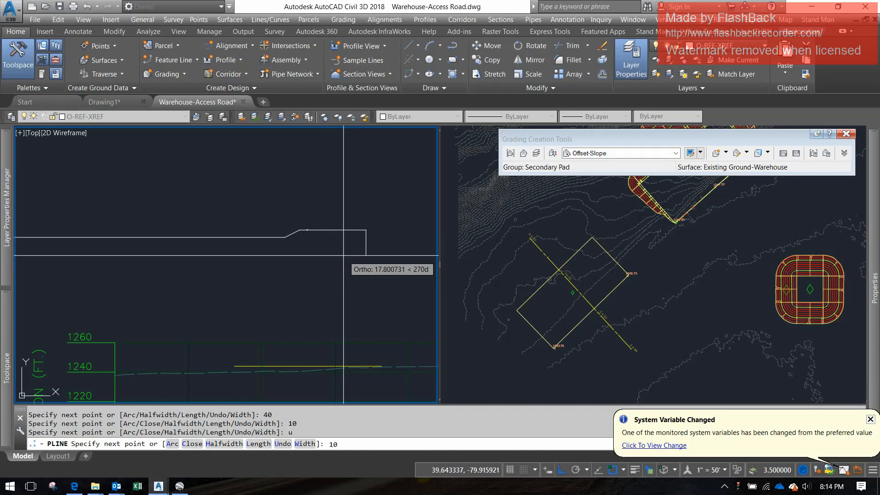
{"action": "key", "text": "Return"}
{"action": "key", "text": "Escape"}
- Draw the downward slope from the bench's outer end to the helper polyline's lower end, and delete the helper
{"action": "type", "text": "pl"}
{"action": "key", "text": "Return"}
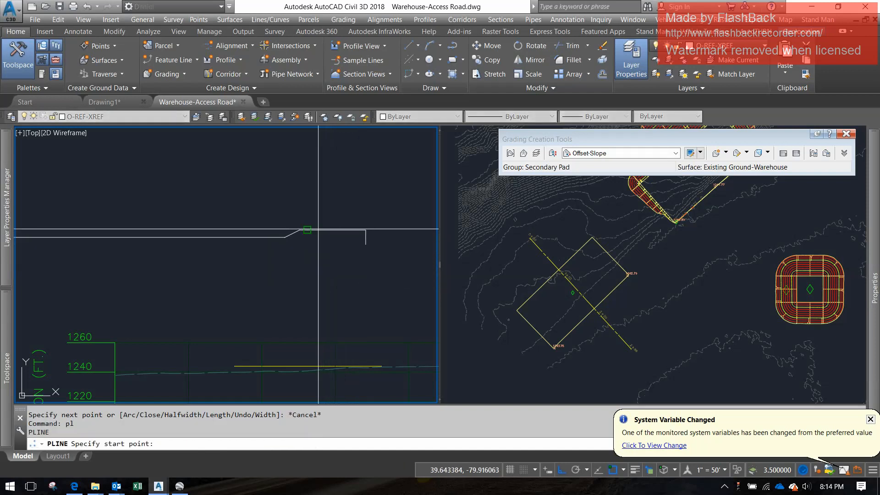
{"action": "left_click", "coordinate": [317, 228]}
{"action": "left_click", "coordinate": [365, 241]}
{"action": "key", "text": "Escape"}
{"action": "left_click", "coordinate": [347, 228]}
{"action": "left_click", "coordinate": [347, 231]}
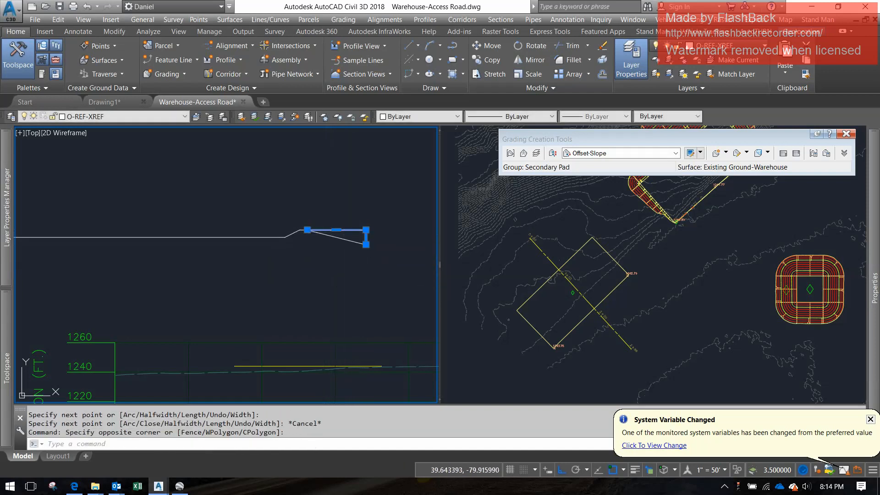
{"action": "key", "text": "Delete"}
{"action": "scroll", "coordinate": [330, 247], "scroll_direction": "up", "scroll_amount": 3}
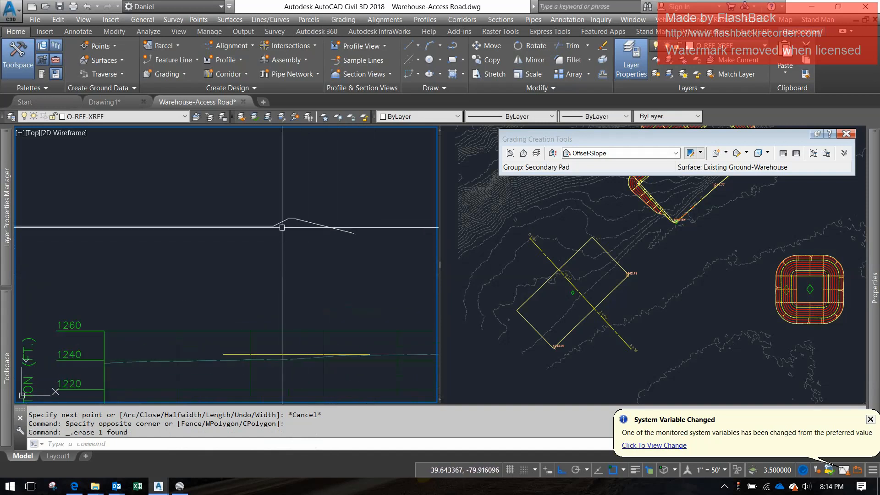
{"action": "key", "text": "Escape"}
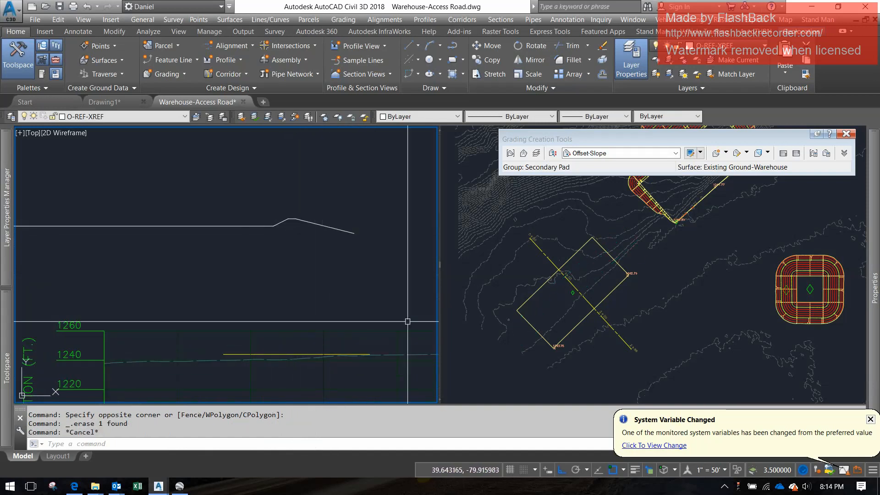
- Grade the secondary pad's feature line outward along its entire length with Offset-Slope, using a 10-foot distance and a 2:1 slope
{"action": "left_click", "coordinate": [527, 312]}
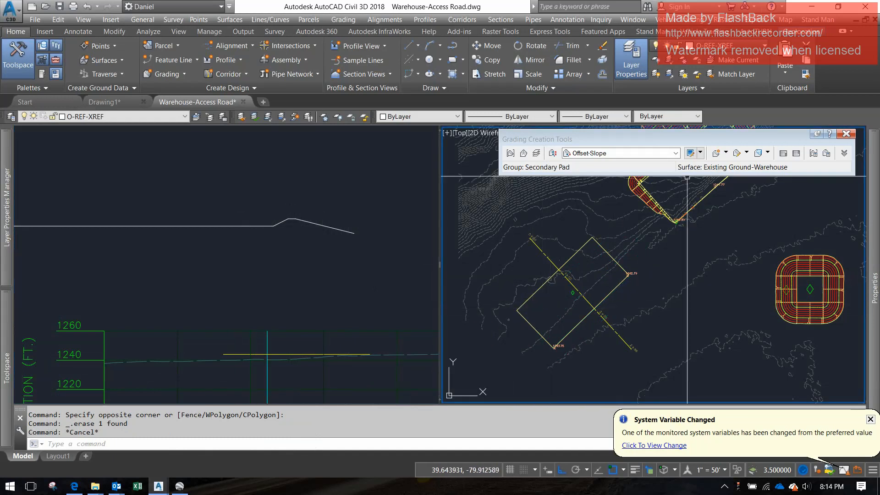
{"action": "left_click", "coordinate": [717, 154]}
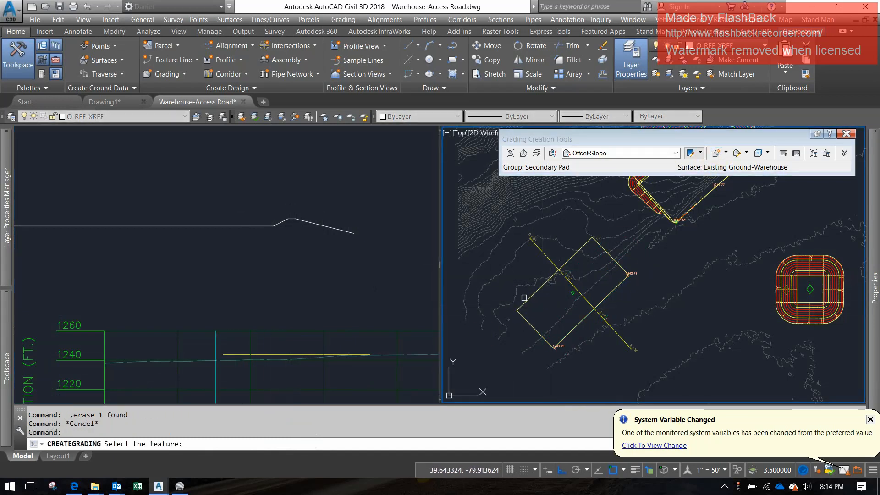
{"action": "left_click", "coordinate": [534, 296]}
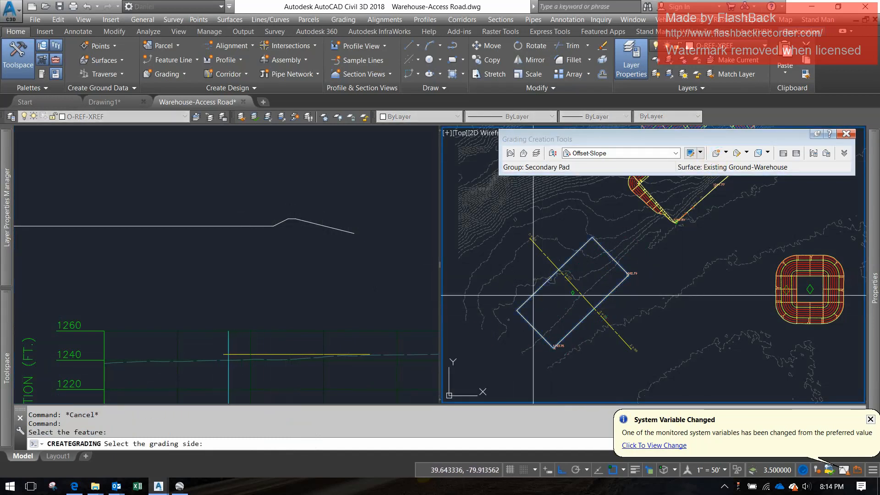
{"action": "left_click", "coordinate": [529, 276]}
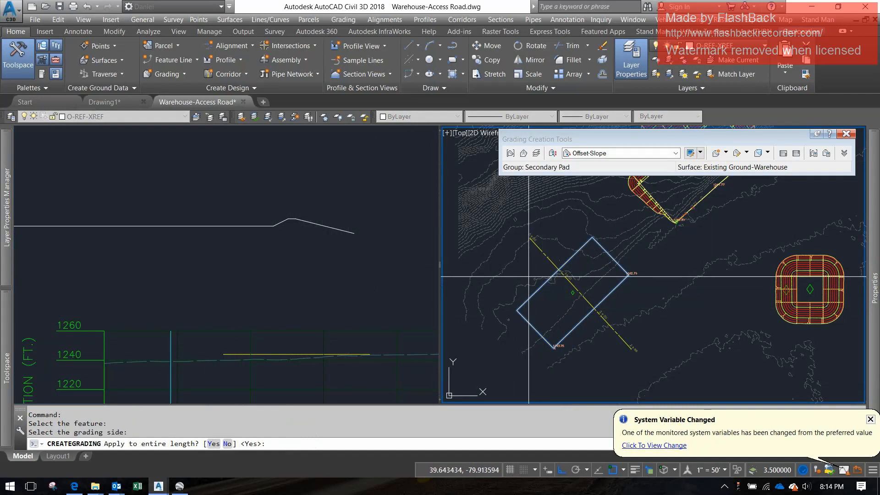
{"action": "key", "text": "Return"}
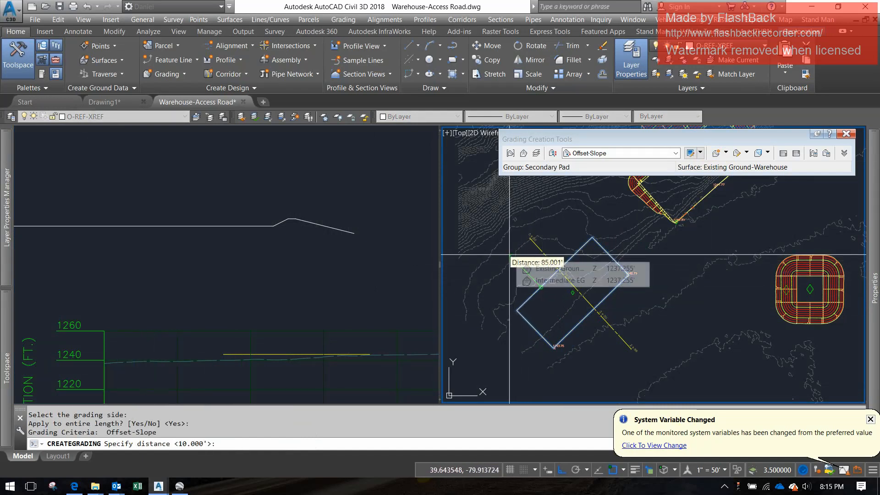
{"action": "type", "text": "10"}
{"action": "key", "text": "Return"}
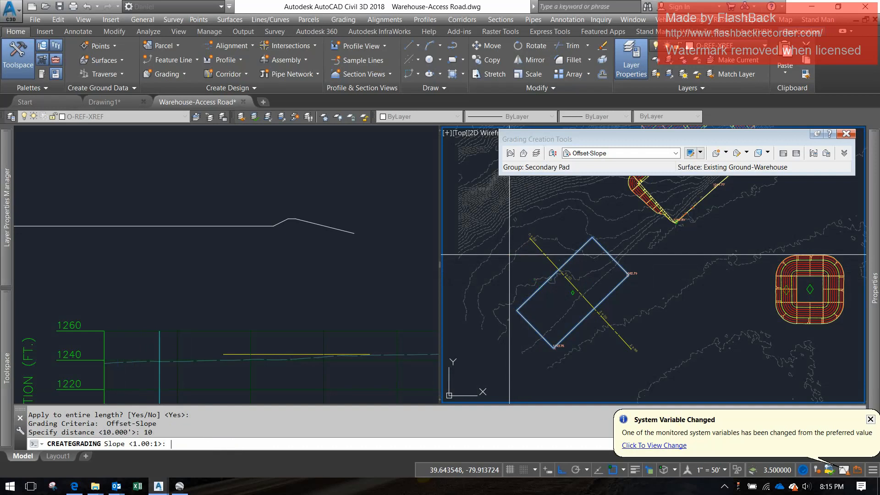
{"action": "type", "text": "2"}
{"action": "key", "text": "Return"}
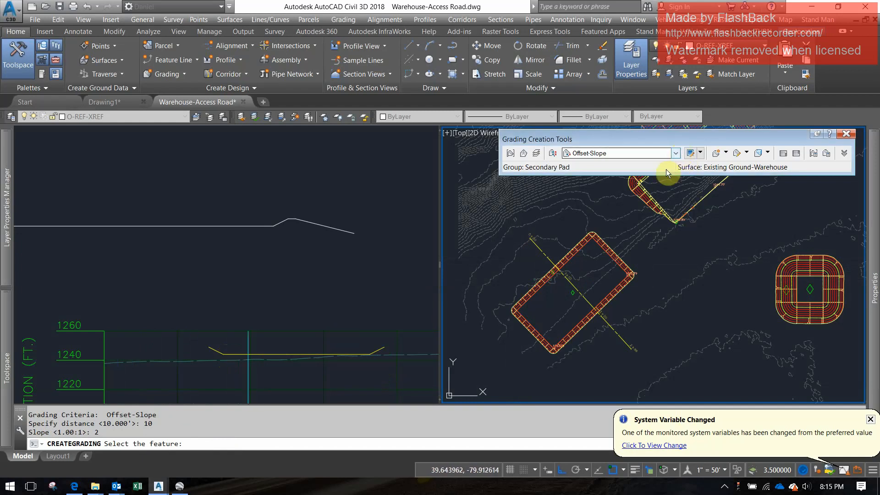
- Add an Offset-Grade grading along the entire outer feature line of the pad's side slope, with a 5-foot distance and 0% grade
{"action": "left_click", "coordinate": [668, 152]}
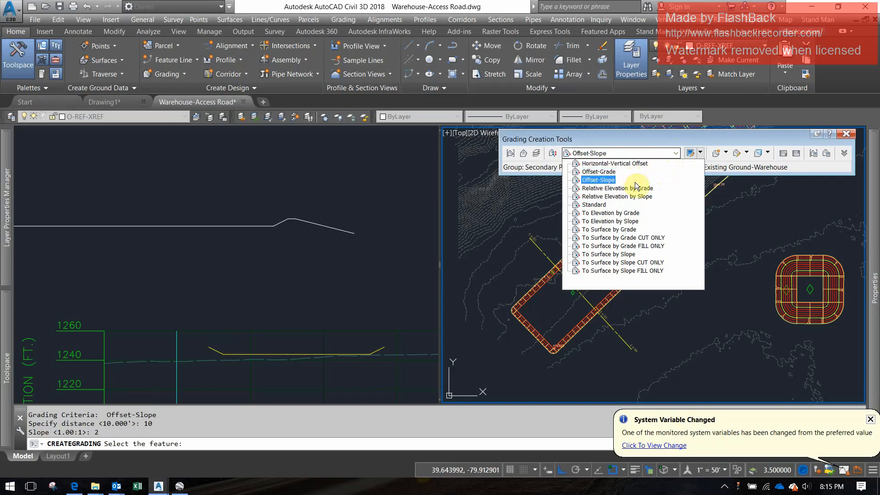
{"action": "left_click", "coordinate": [607, 173]}
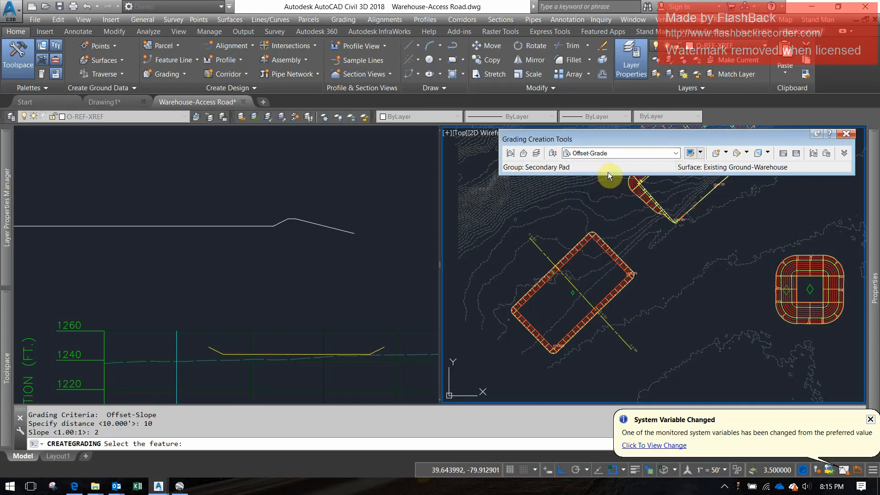
{"action": "left_click", "coordinate": [716, 156]}
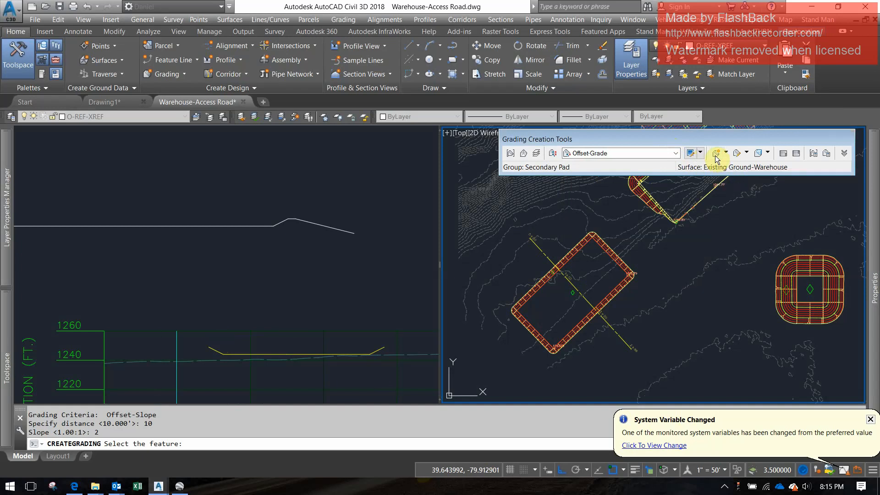
{"action": "scroll", "coordinate": [530, 277], "scroll_direction": "up", "scroll_amount": 5}
{"action": "scroll", "coordinate": [587, 285], "scroll_direction": "up", "scroll_amount": 2}
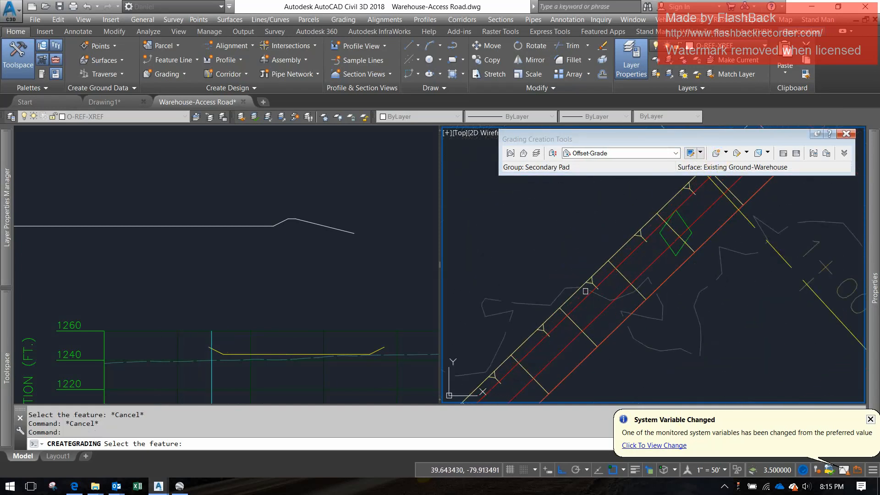
{"action": "left_click", "coordinate": [583, 281]}
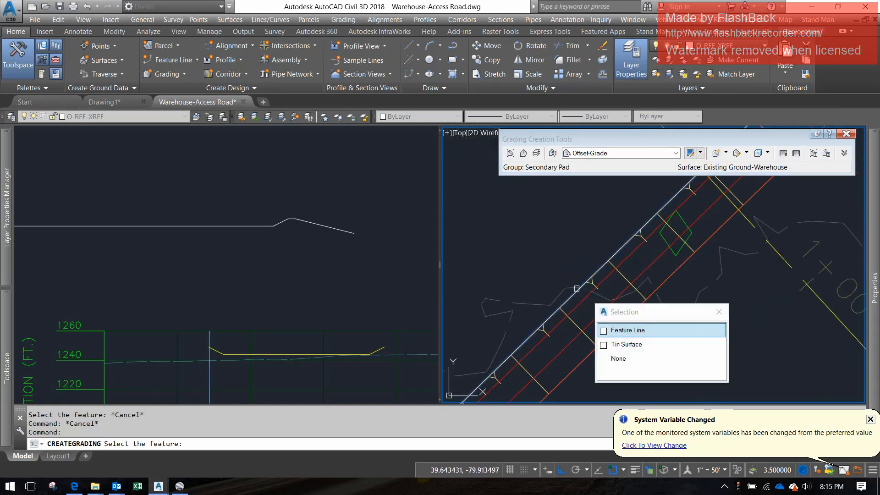
{"action": "left_click", "coordinate": [622, 331]}
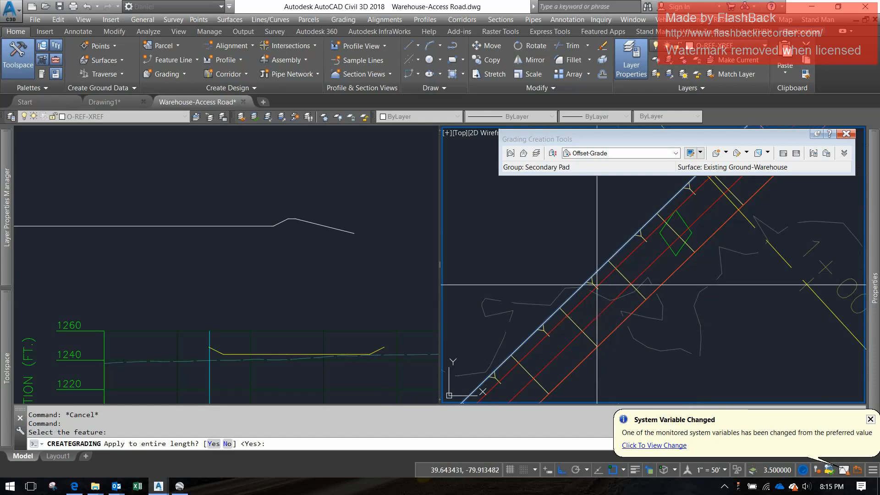
{"action": "key", "text": "Return"}
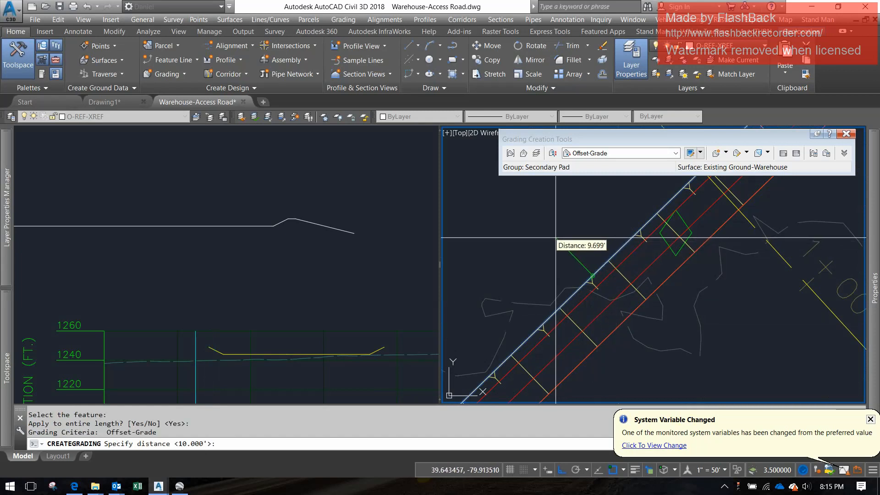
{"action": "type", "text": "5"}
{"action": "key", "text": "Return"}
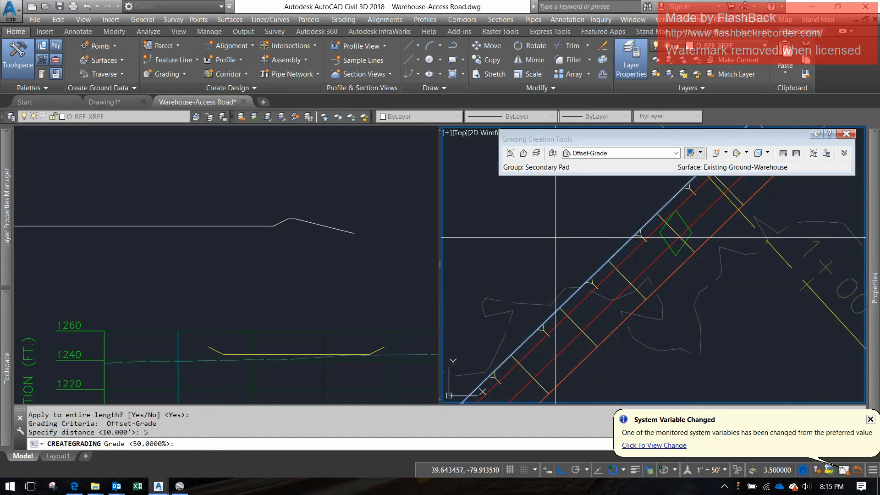
{"action": "type", "text": "0"}
{"action": "key", "text": "Return"}
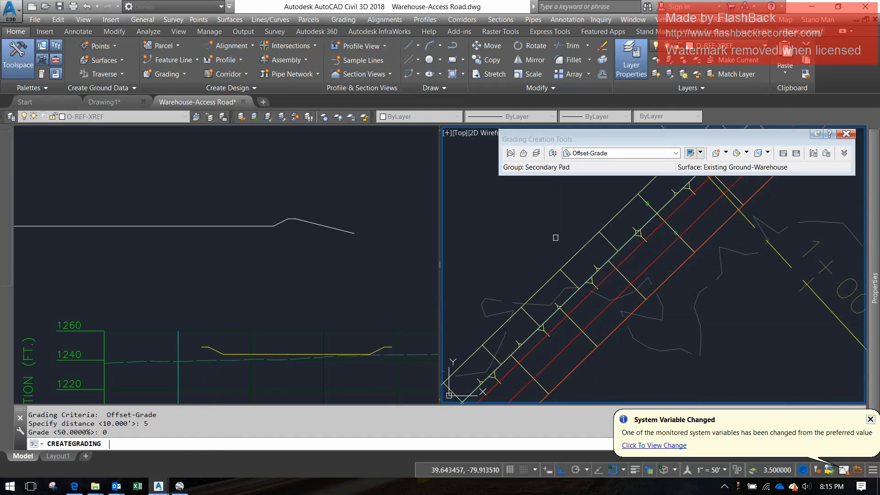
{"action": "left_click", "coordinate": [281, 338]}
{"action": "scroll", "coordinate": [218, 366], "scroll_direction": "up", "scroll_amount": 4}
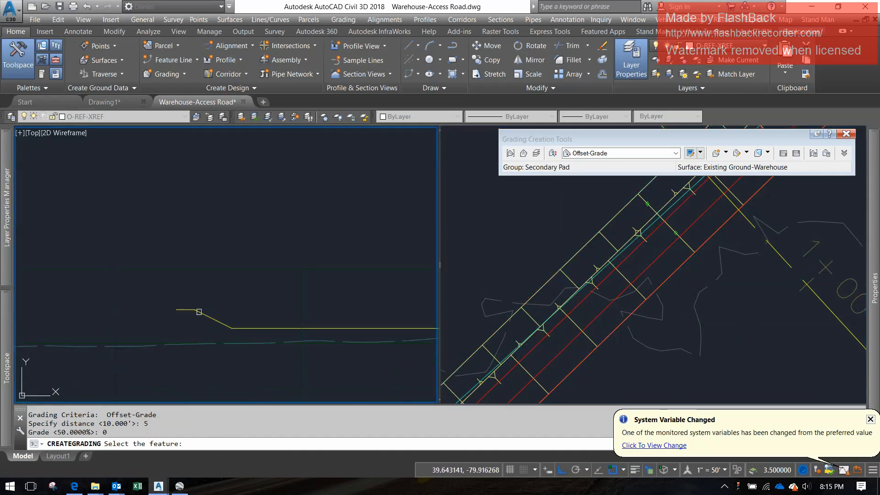
{"action": "left_click", "coordinate": [612, 220]}
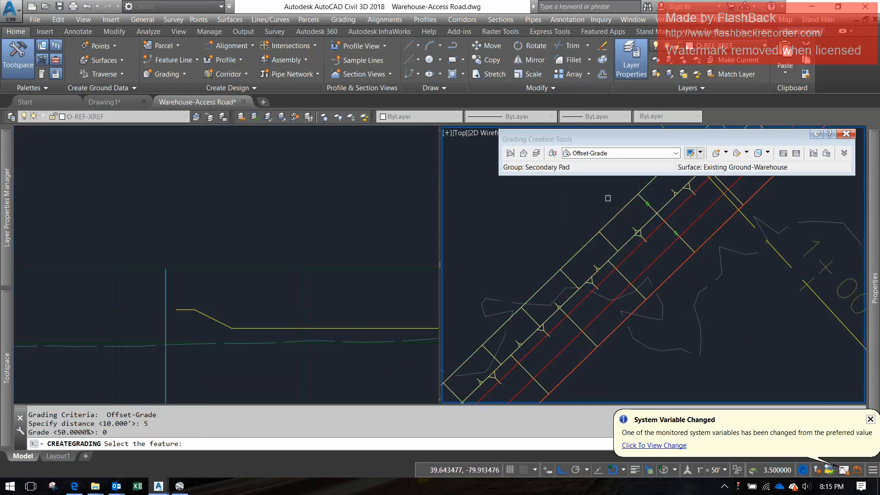
- Grade the bench's outer feature line along its entire length with To Surface by Slope, using 4:1 cut and 4:1 fill slopes
{"action": "scroll", "coordinate": [596, 207], "scroll_direction": "down", "scroll_amount": 3}
{"action": "scroll", "coordinate": [587, 196], "scroll_direction": "down", "scroll_amount": 5}
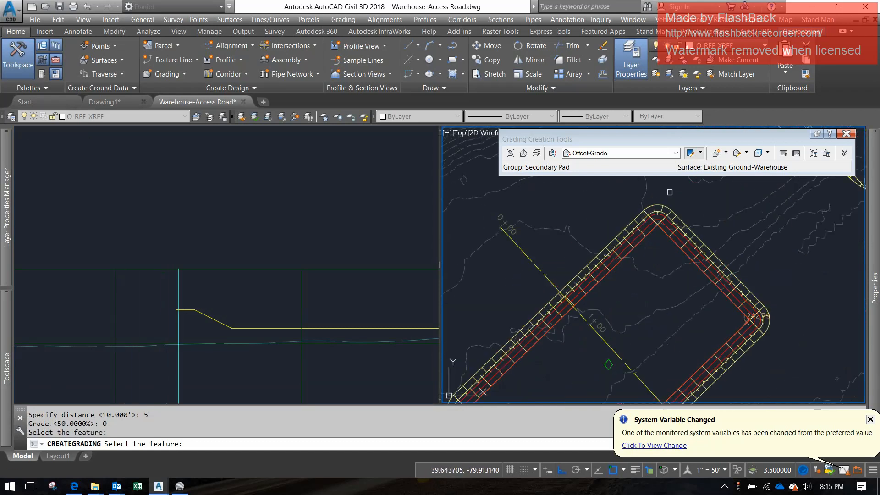
{"action": "left_click", "coordinate": [676, 153]}
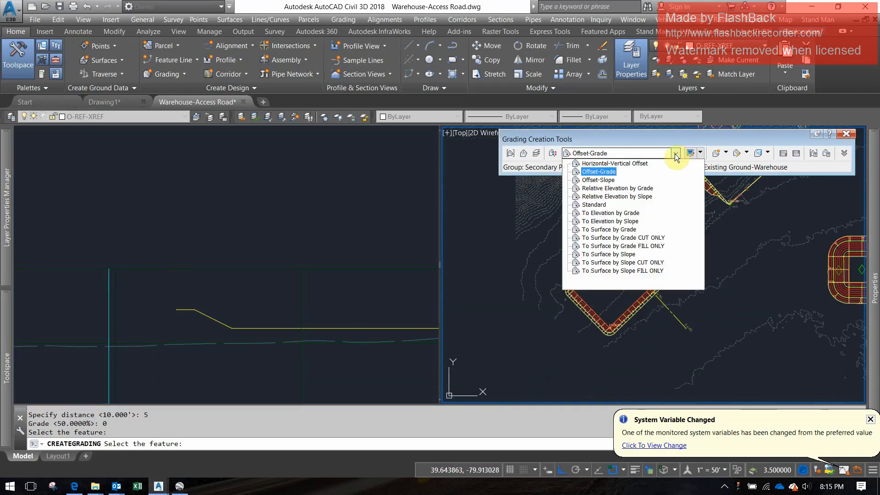
{"action": "left_click", "coordinate": [608, 254]}
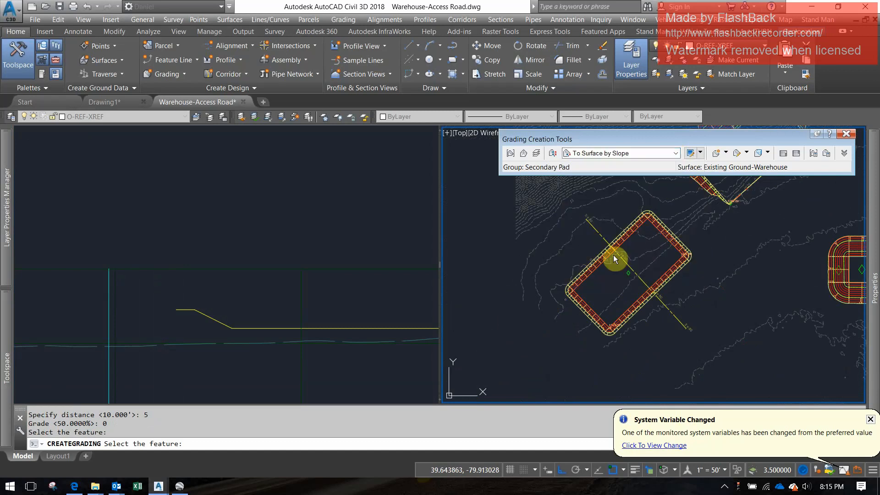
{"action": "left_click", "coordinate": [717, 155]}
{"action": "scroll", "coordinate": [615, 258], "scroll_direction": "up", "scroll_amount": 5}
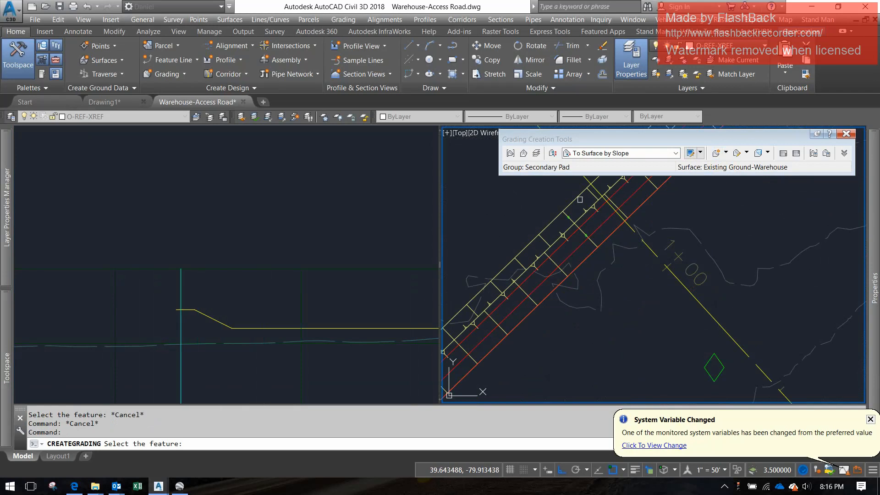
{"action": "left_click", "coordinate": [580, 200]}
{"action": "scroll", "coordinate": [578, 236], "scroll_direction": "down", "scroll_amount": 2}
{"action": "middle_click_drag", "start_coordinate": [578, 237], "coordinate": [653, 295]}
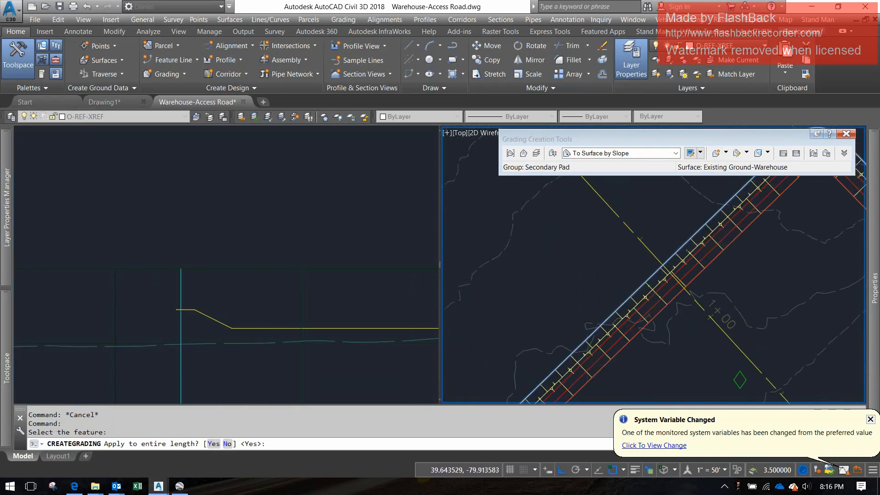
{"action": "scroll", "coordinate": [573, 241], "scroll_direction": "down", "scroll_amount": 2}
{"action": "key", "text": "Return"}
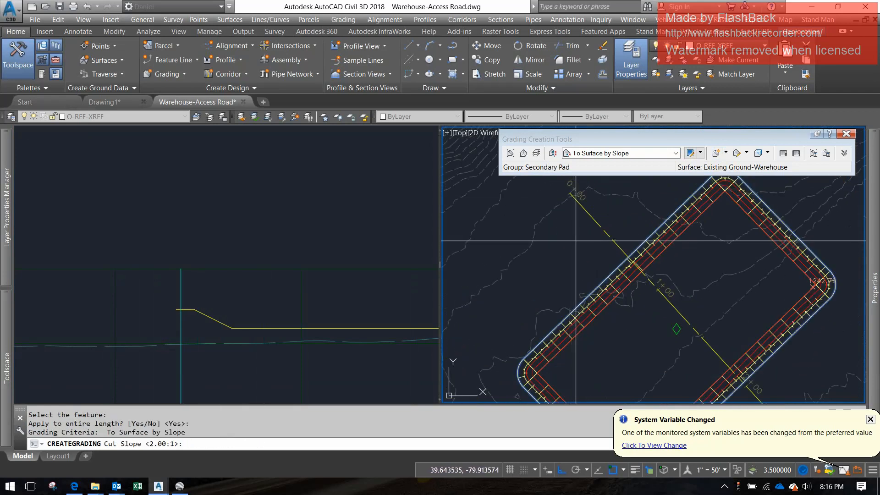
{"action": "type", "text": "4"}
{"action": "key", "text": "Return"}
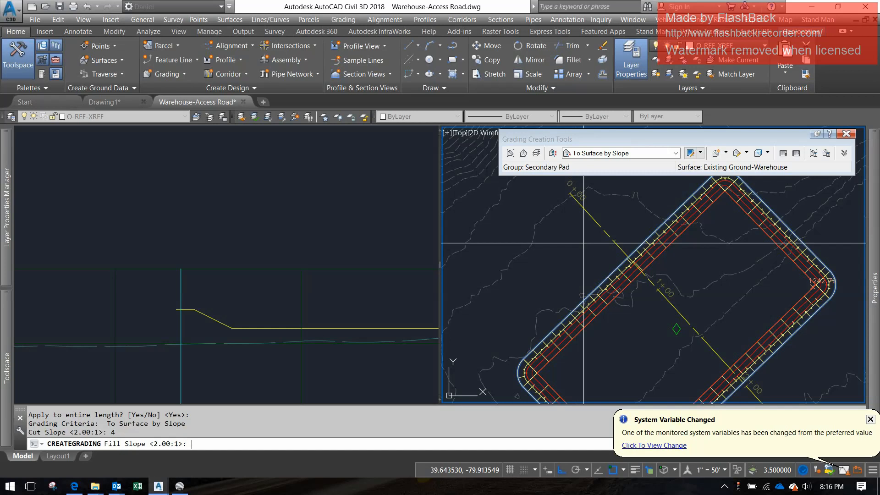
{"action": "type", "text": "4"}
{"action": "key", "text": "Return"}
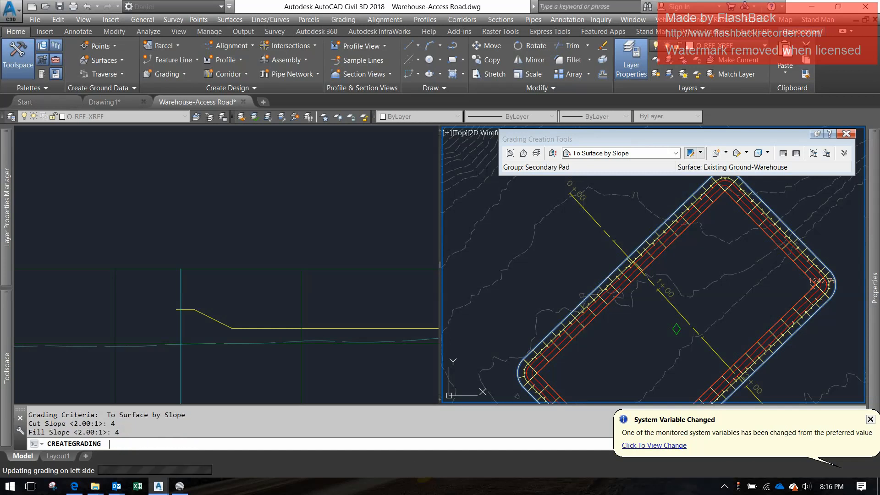
{"action": "scroll", "coordinate": [769, 256], "scroll_direction": "down", "scroll_amount": 5}
{"action": "middle_click_drag", "start_coordinate": [765, 274], "coordinate": [633, 360]}
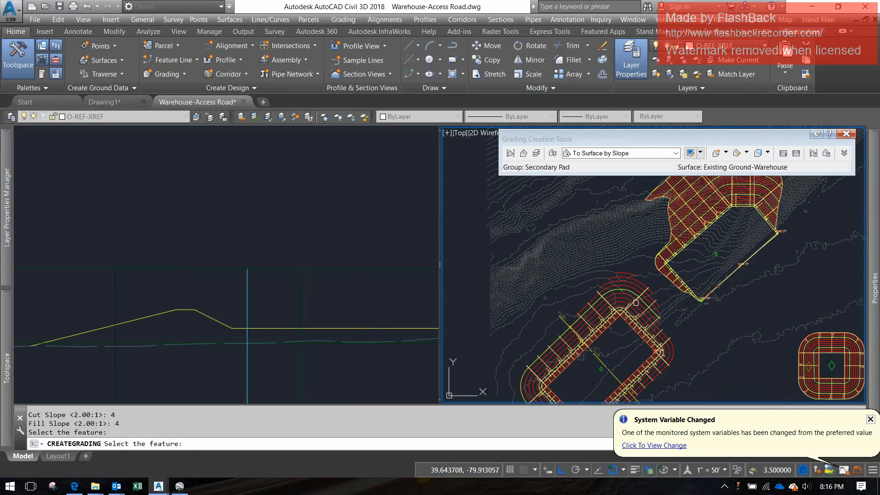
{"action": "key", "text": "Return"}
{"action": "key", "text": "Escape"}
- Try to move the sketched cross-section onto the matching berm in the profile view to compare the shapes
{"action": "scroll", "coordinate": [633, 293], "scroll_direction": "up", "scroll_amount": 2}
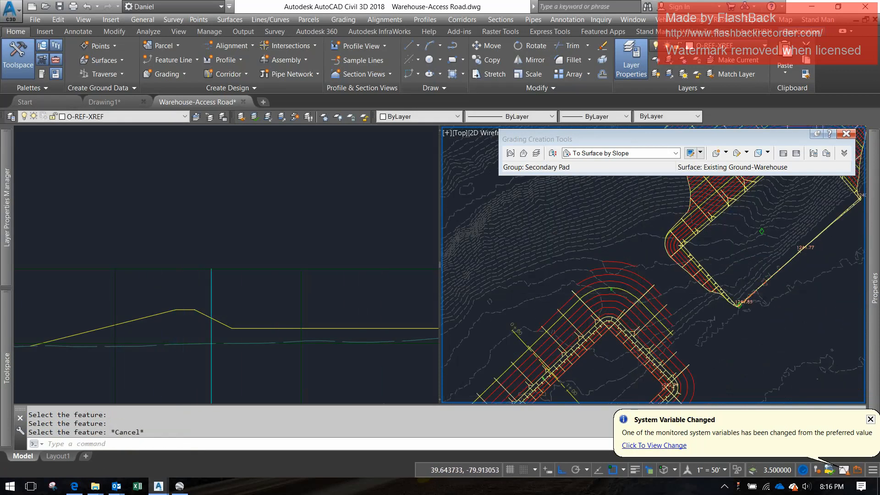
{"action": "scroll", "coordinate": [631, 309], "scroll_direction": "down", "scroll_amount": 2}
{"action": "middle_click_drag", "start_coordinate": [632, 309], "coordinate": [656, 270]}
{"action": "left_click", "coordinate": [373, 330]}
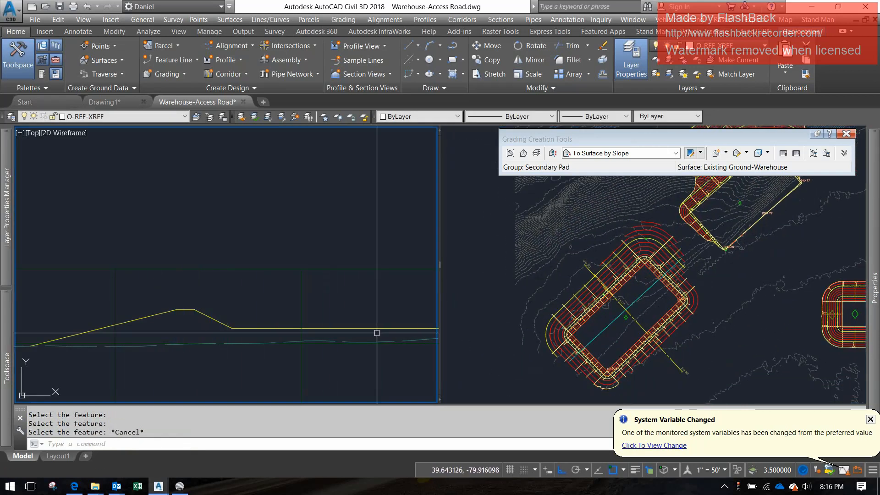
{"action": "scroll", "coordinate": [261, 318], "scroll_direction": "down", "scroll_amount": 3}
{"action": "middle_click_drag", "start_coordinate": [251, 302], "coordinate": [231, 328]}
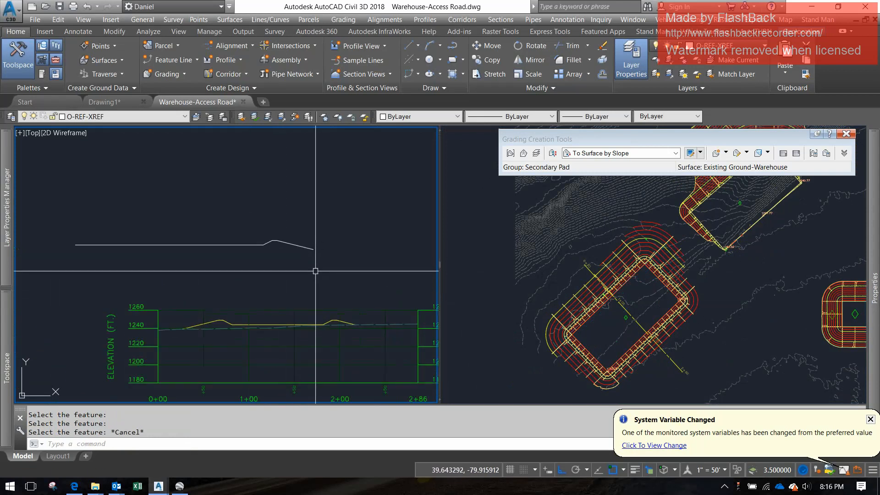
{"action": "type", "text": "move"}
{"action": "key", "text": "Return"}
{"action": "left_click_drag", "start_coordinate": [314, 235], "coordinate": [254, 251]}
{"action": "key", "text": "Return"}
{"action": "left_click", "coordinate": [275, 241]}
{"action": "scroll", "coordinate": [343, 296], "scroll_direction": "up", "scroll_amount": 5}
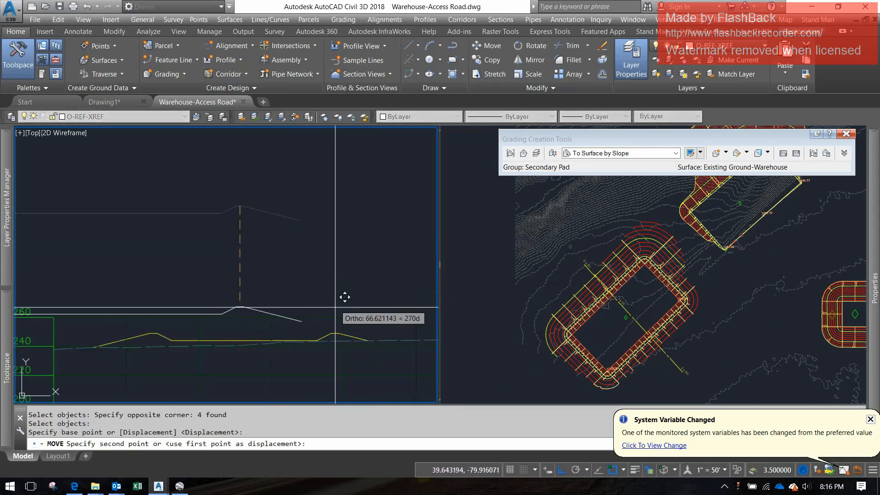
{"action": "scroll", "coordinate": [337, 367], "scroll_direction": "up", "scroll_amount": 2}
{"action": "middle_click_drag", "start_coordinate": [336, 384], "coordinate": [318, 313]}
{"action": "scroll", "coordinate": [309, 300], "scroll_direction": "down", "scroll_amount": 2}
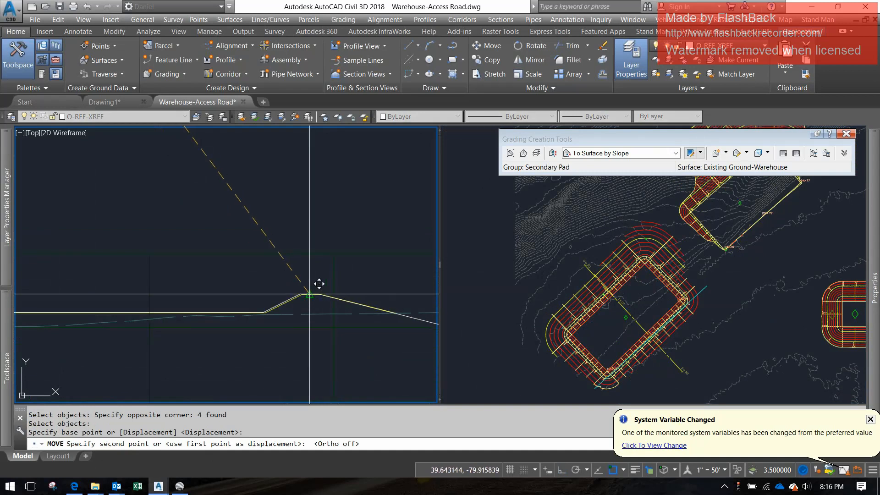
{"action": "scroll", "coordinate": [312, 277], "scroll_direction": "down", "scroll_amount": 5}
{"action": "key", "text": "Escape"}
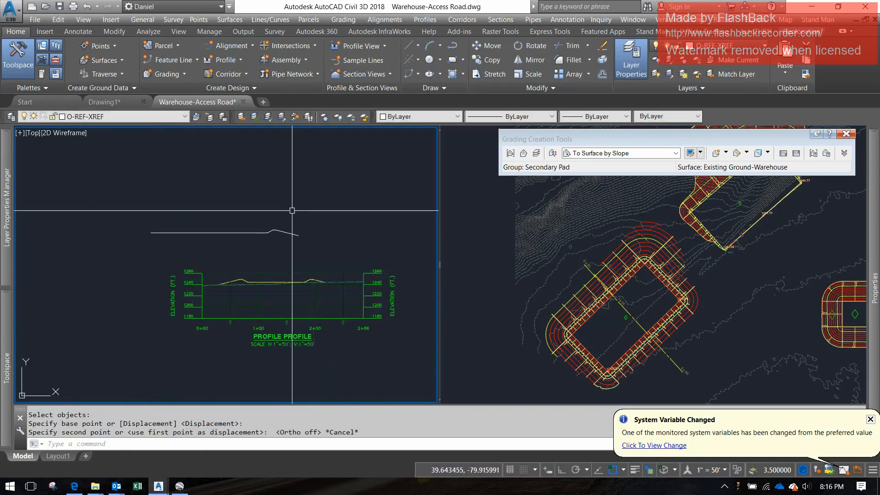
- Erase the sketched cross-section above the profile view
{"action": "left_click", "coordinate": [293, 210]}
{"action": "left_click", "coordinate": [234, 243]}
{"action": "key", "text": "Delete"}
{"action": "key", "text": "Escape"}
{"action": "scroll", "coordinate": [280, 271], "scroll_direction": "up", "scroll_amount": 5}
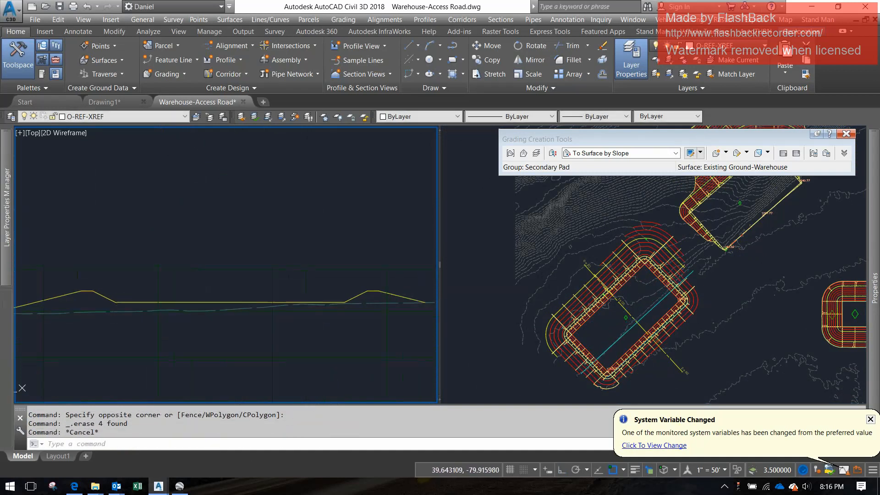
- Clear the selection in the profile view and save the drawing
{"action": "left_click", "coordinate": [284, 275]}
{"action": "left_click", "coordinate": [143, 301]}
{"action": "left_click", "coordinate": [619, 315]}
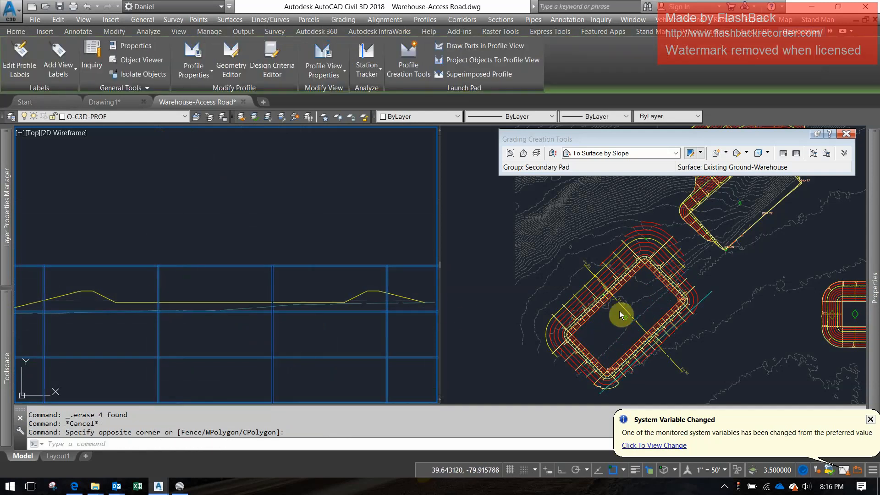
{"action": "key", "text": "Escape"}
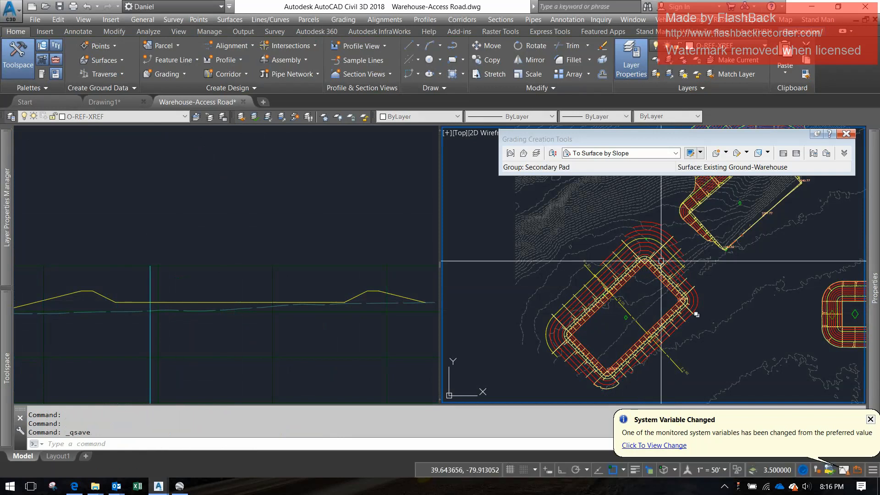
{"action": "scroll", "coordinate": [685, 248], "scroll_direction": "up", "scroll_amount": 4}
{"action": "key", "text": "ctrl+s"}
- Examine where the secondary pad's corner grading and the neighbouring warehouse pad's slopes meet the existing ground
{"action": "middle_click_drag", "start_coordinate": [686, 246], "coordinate": [607, 320]}
{"action": "scroll", "coordinate": [588, 352], "scroll_direction": "down", "scroll_amount": 2}
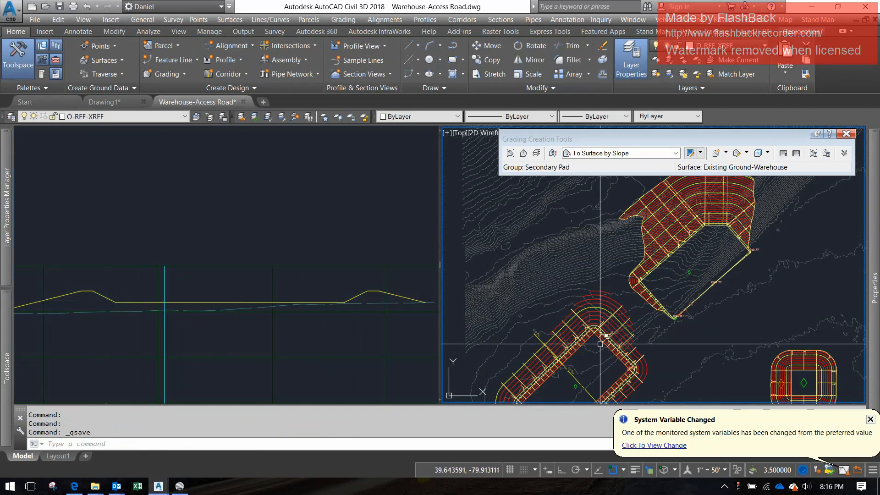
{"action": "scroll", "coordinate": [608, 321], "scroll_direction": "up", "scroll_amount": 5}
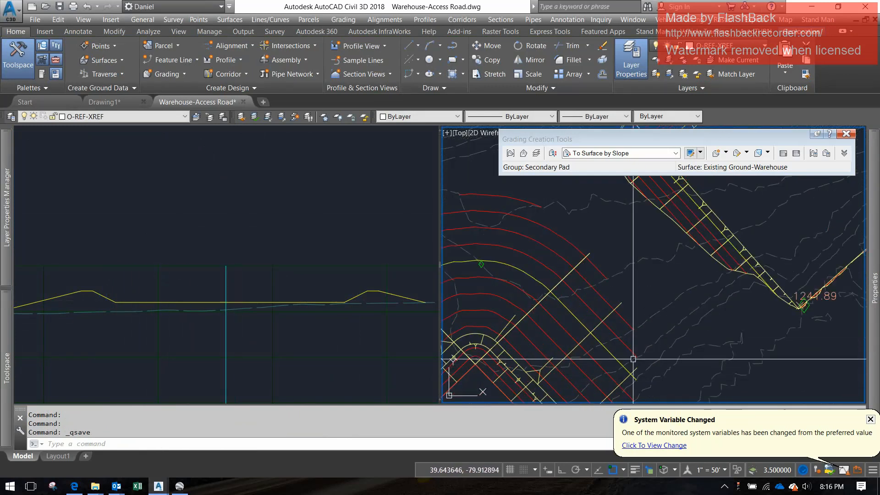
{"action": "scroll", "coordinate": [521, 363], "scroll_direction": "down", "scroll_amount": 3}
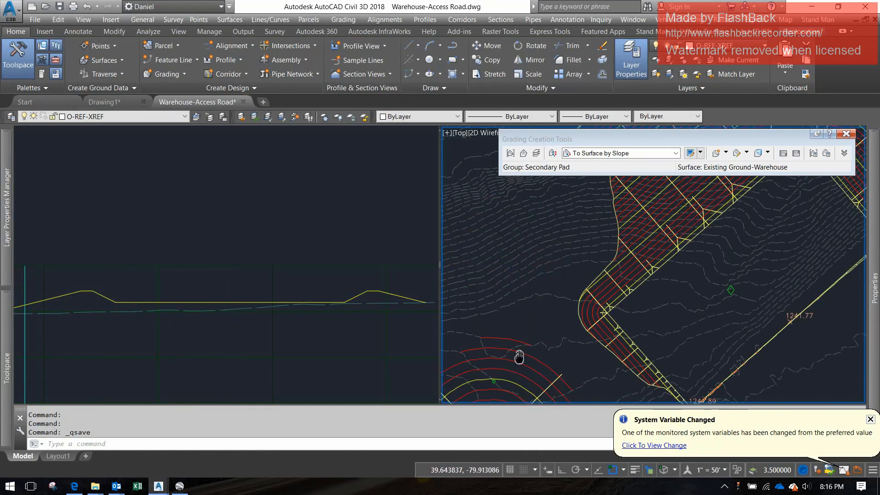
{"action": "middle_click_drag", "start_coordinate": [521, 363], "coordinate": [763, 266]}
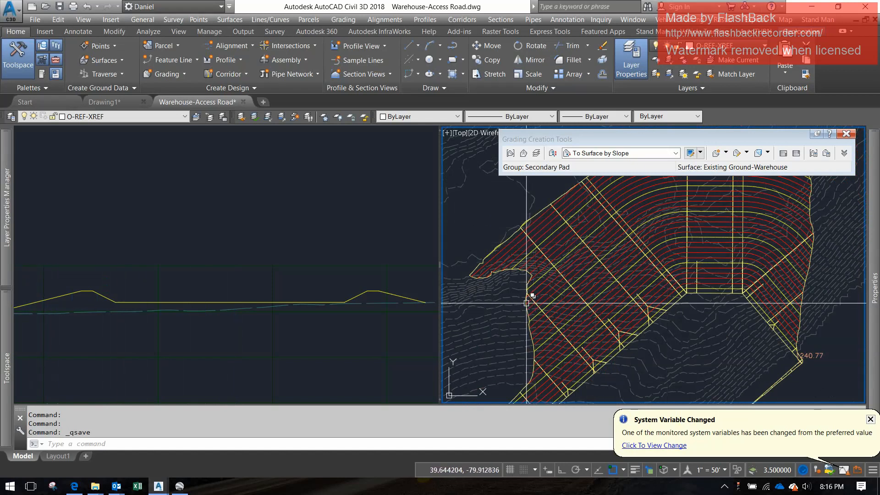
{"action": "scroll", "coordinate": [471, 281], "scroll_direction": "down", "scroll_amount": 4}
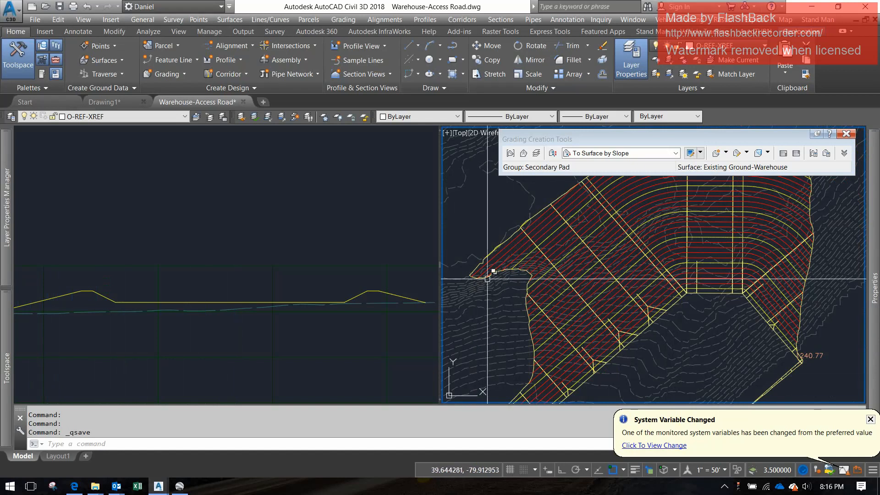
{"action": "scroll", "coordinate": [634, 329], "scroll_direction": "up", "scroll_amount": 4}
{"action": "middle_click_drag", "start_coordinate": [634, 330], "coordinate": [617, 271]}
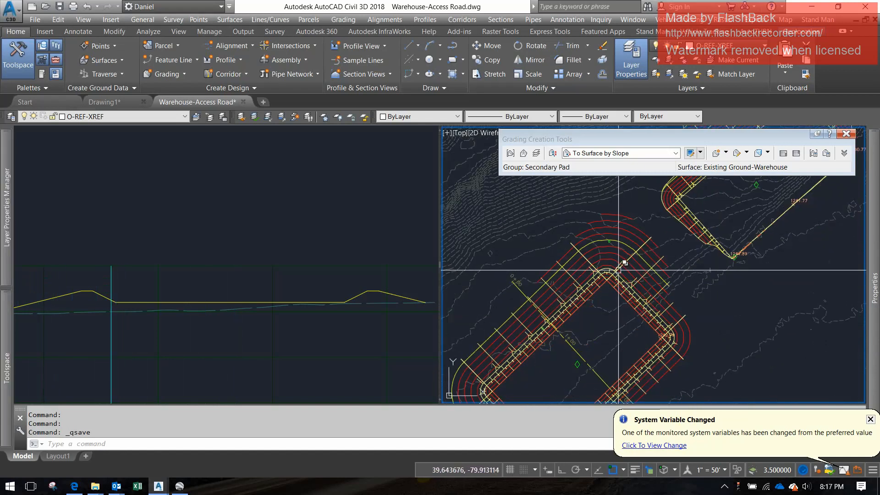
- Delete the secondary pad's outermost slope-to-surface grading
{"action": "left_click", "coordinate": [629, 258]}
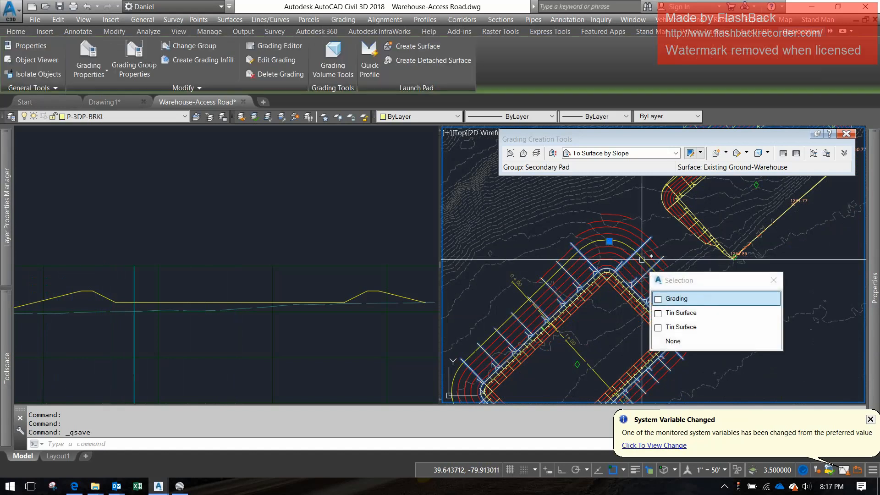
{"action": "left_click", "coordinate": [677, 299]}
{"action": "left_click", "coordinate": [294, 75]}
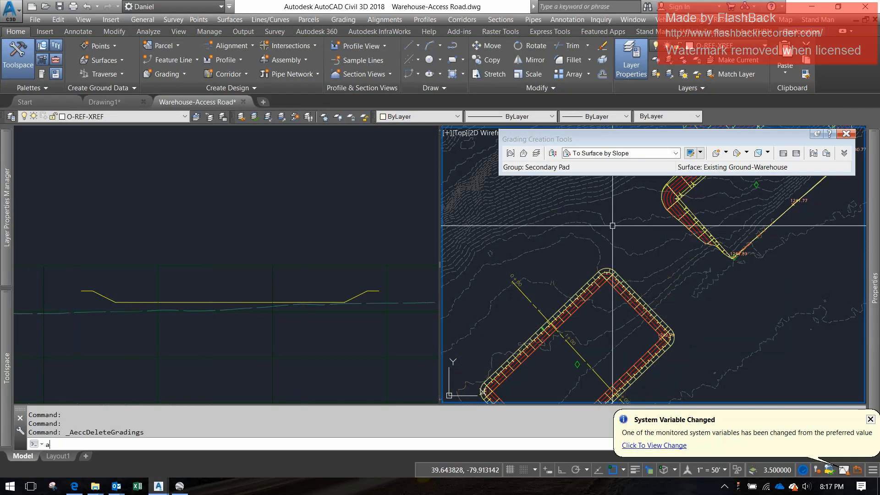
- Audit the drawing and have all detected errors fixed
{"action": "type", "text": "audit"}
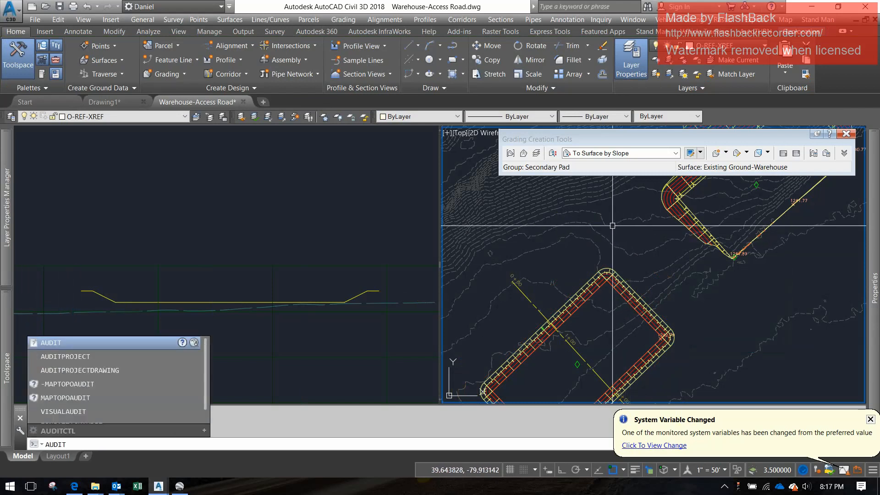
{"action": "key", "text": "Return"}
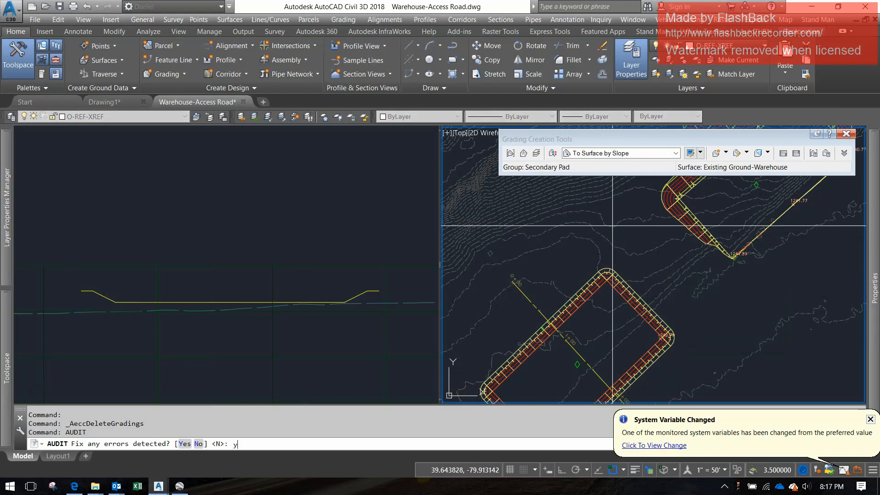
{"action": "key", "text": "Return"}
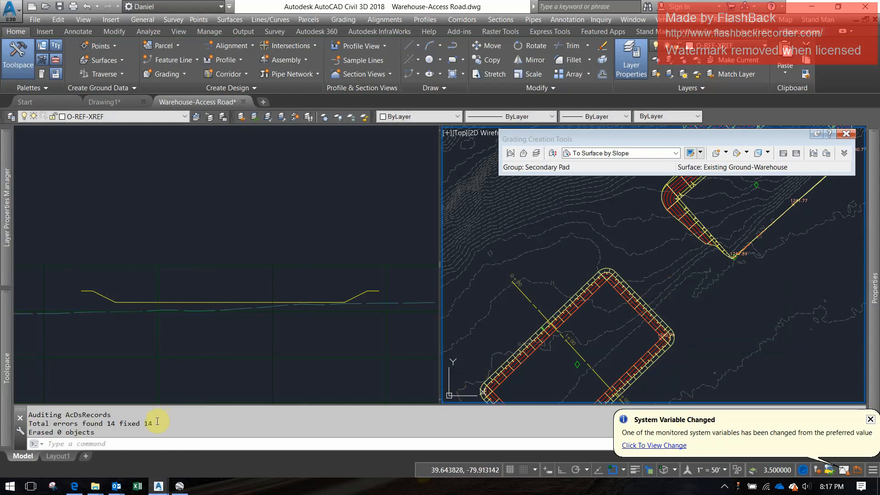
{"action": "left_click", "coordinate": [156, 432]}
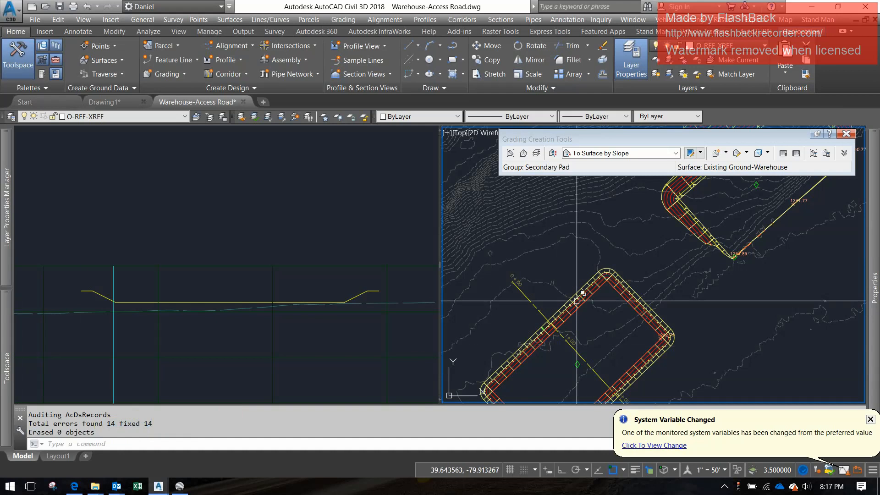
- Recreate the To Surface by Slope grading along the bench's entire outer feature line, with 4:1 cut and fill slopes
{"action": "left_click", "coordinate": [690, 153]}
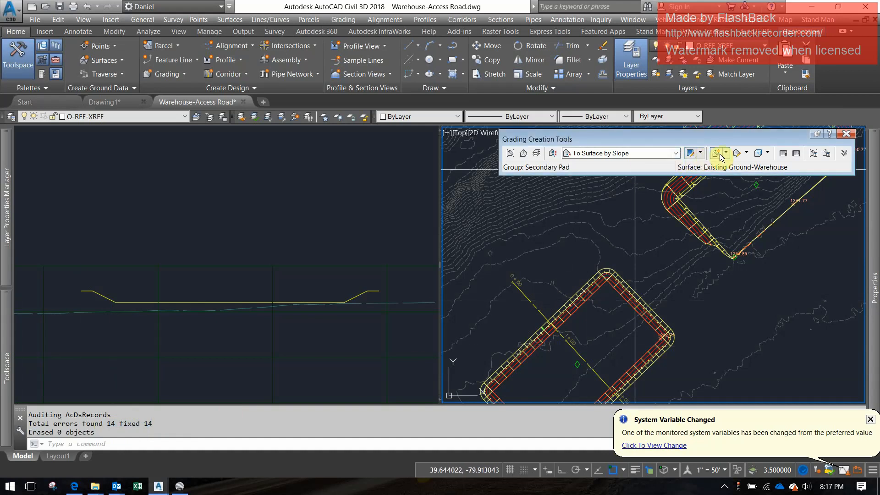
{"action": "scroll", "coordinate": [608, 277], "scroll_direction": "up", "scroll_amount": 3}
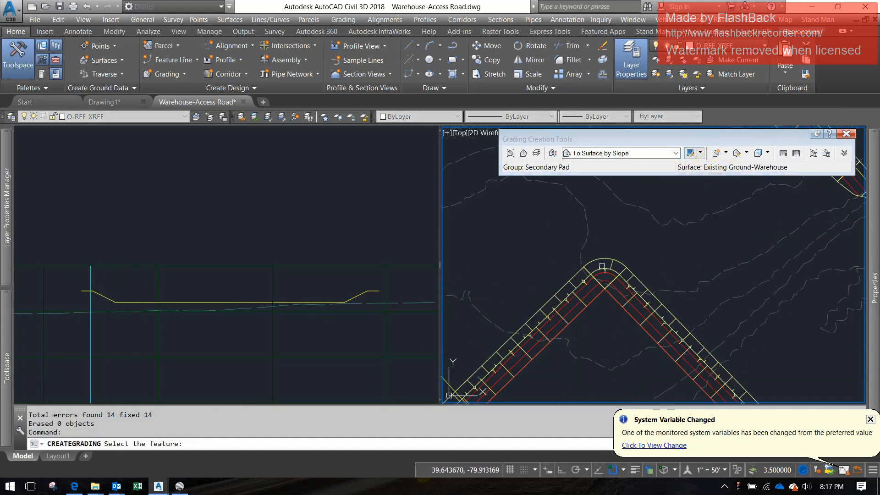
{"action": "left_click", "coordinate": [605, 263]}
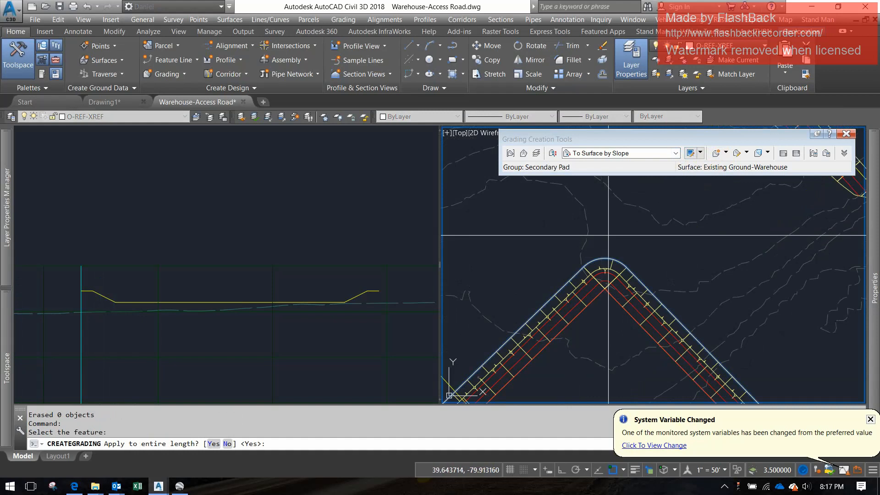
{"action": "key", "text": "Return"}
{"action": "key", "text": "Return"}
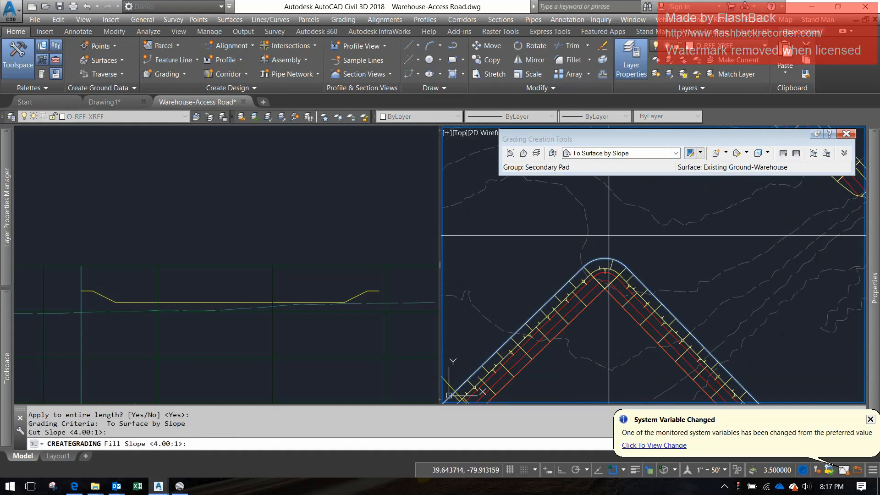
{"action": "key", "text": "Return"}
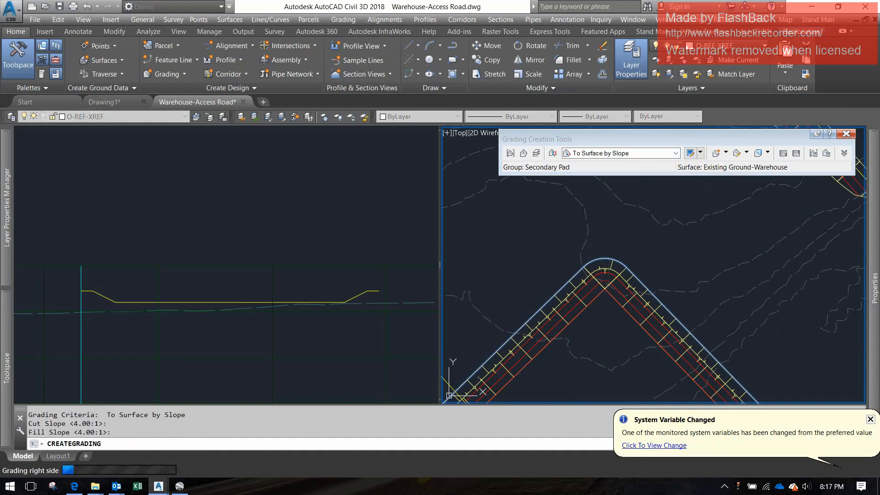
- Finish creating the To Surface by Slope grading for the Secondary Pad group without selecting another feature
{"action": "scroll", "coordinate": [617, 236], "scroll_direction": "down", "scroll_amount": 3}
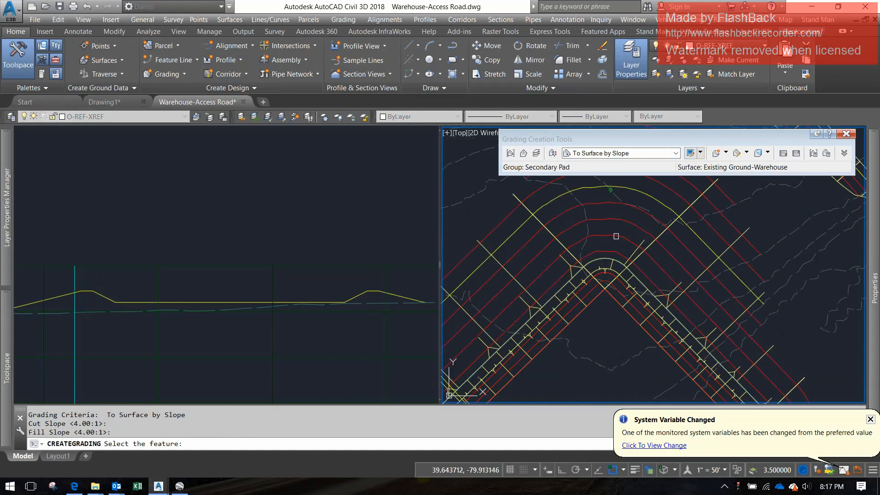
{"action": "key", "text": "Escape"}
{"action": "key", "text": "Escape"}
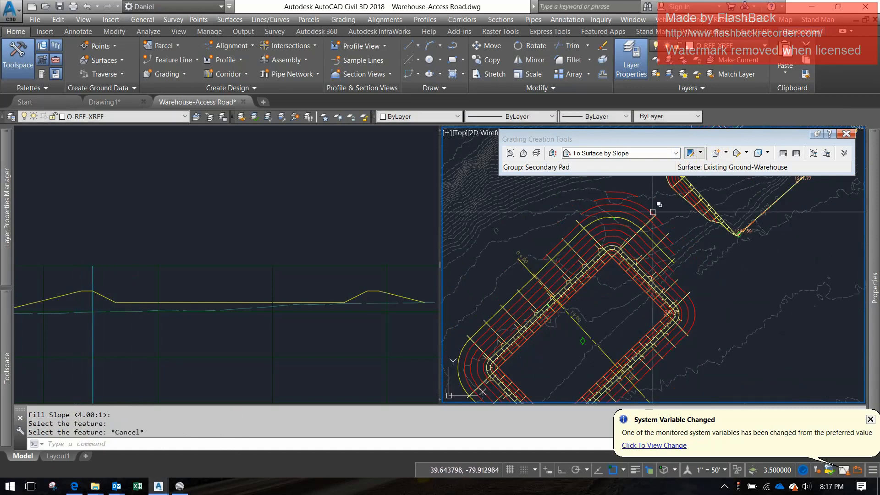
- Examine the secondary pad's rebuilt outer slopes in plan, including the alignment crossing the pad and the spacing to the neighbouring warehouse pad
{"action": "scroll", "coordinate": [619, 238], "scroll_direction": "down", "scroll_amount": 4}
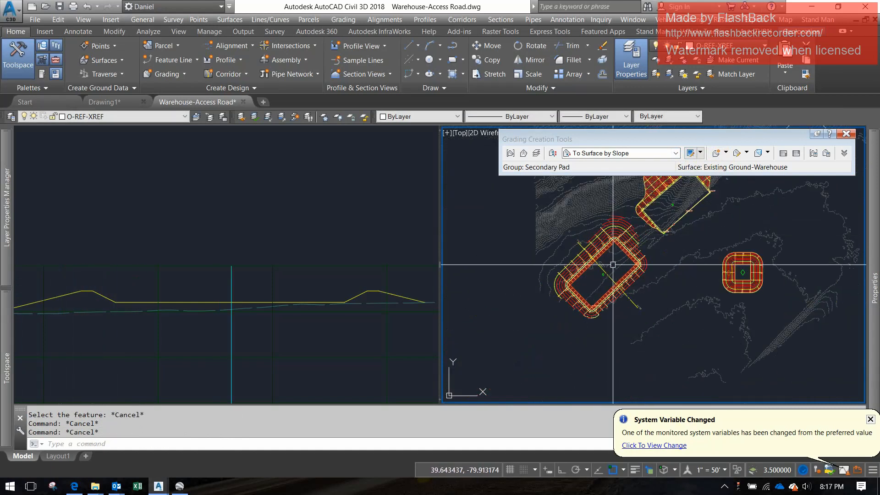
{"action": "left_click", "coordinate": [584, 248]}
{"action": "key", "text": "Escape"}
{"action": "key", "text": "Escape"}
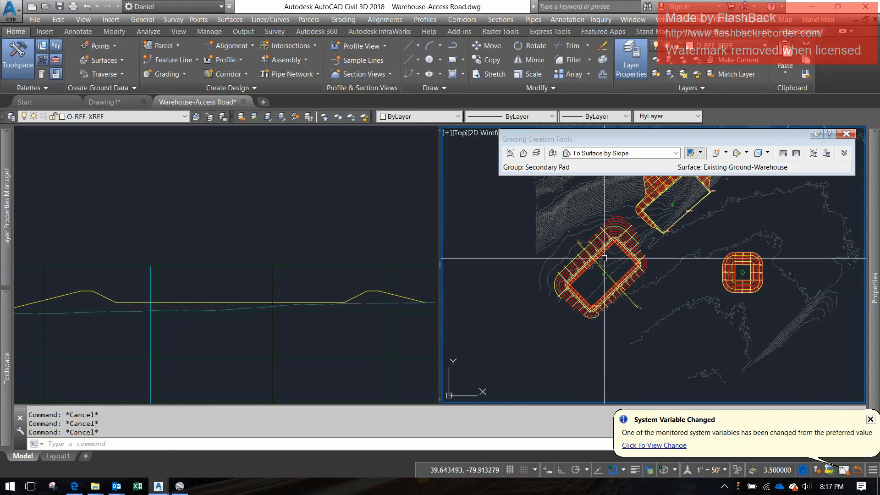
{"action": "scroll", "coordinate": [597, 265], "scroll_direction": "up", "scroll_amount": 5}
{"action": "scroll", "coordinate": [605, 278], "scroll_direction": "down", "scroll_amount": 2}
{"action": "left_click", "coordinate": [606, 276]}
{"action": "scroll", "coordinate": [568, 224], "scroll_direction": "down", "scroll_amount": 3}
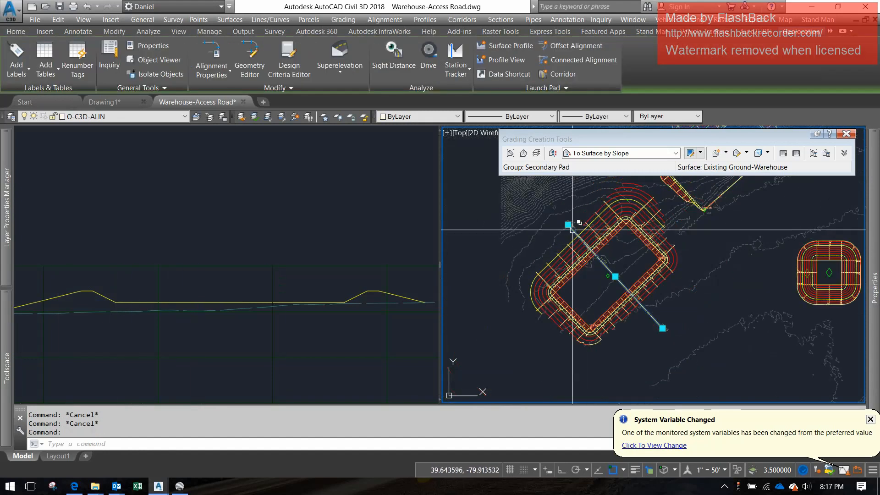
{"action": "middle_click_drag", "start_coordinate": [568, 225], "coordinate": [518, 276]}
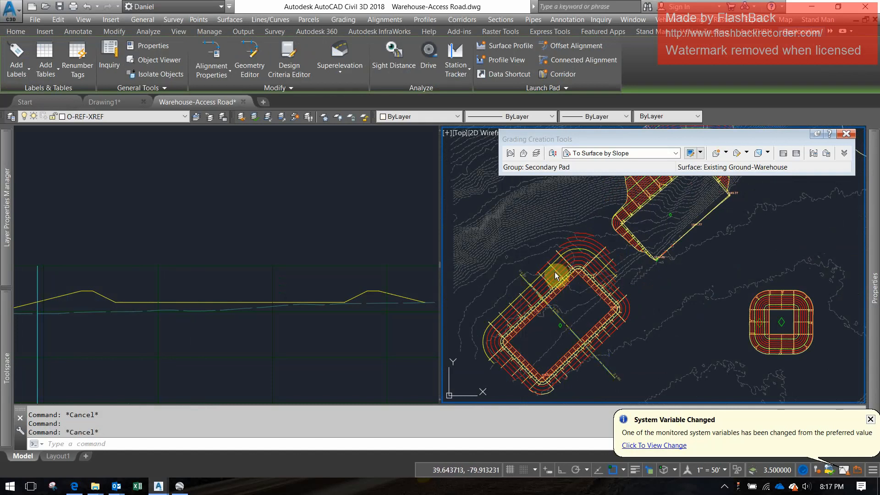
{"action": "key", "text": "Escape"}
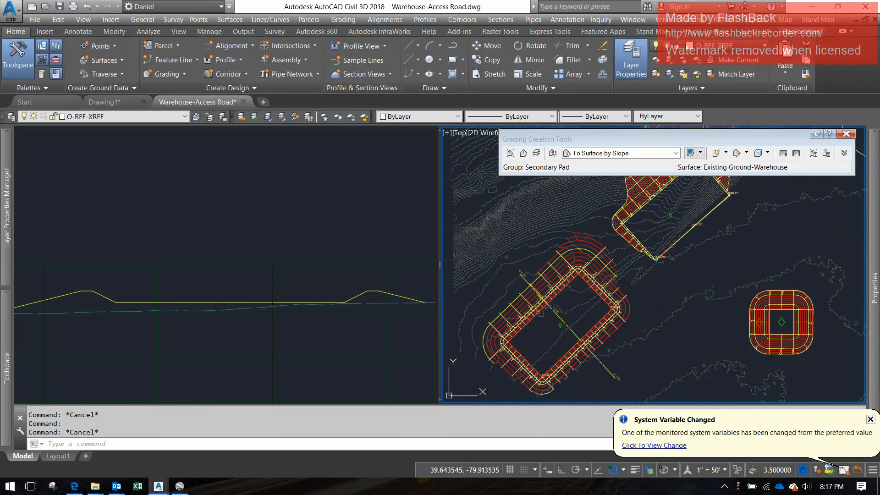